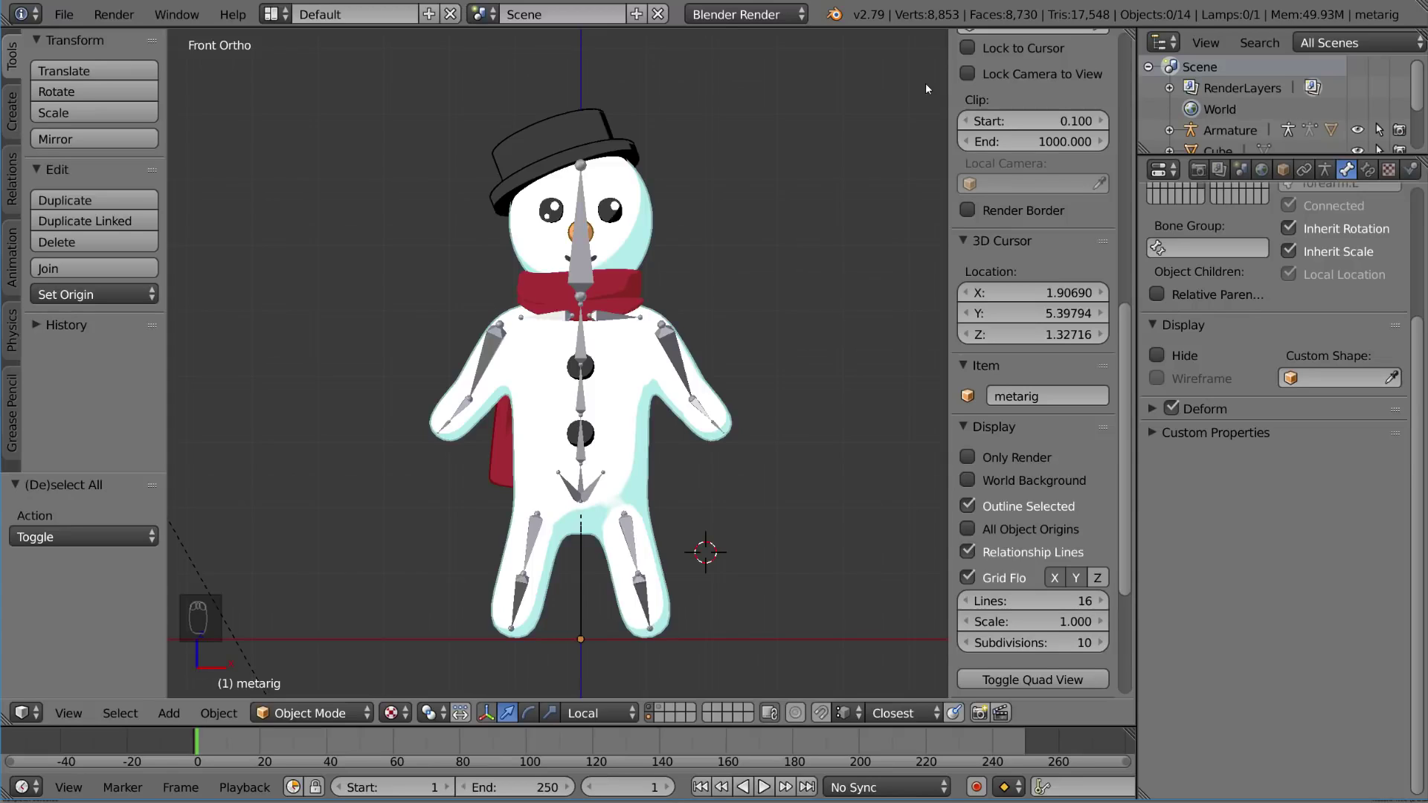
Select the snowman's metarig armature and put it into Pose Mode.
{"action": "right_click", "coordinate": [446, 405]}
{"action": "scroll", "coordinate": [446, 405], "scroll_direction": "up", "scroll_amount": 4}
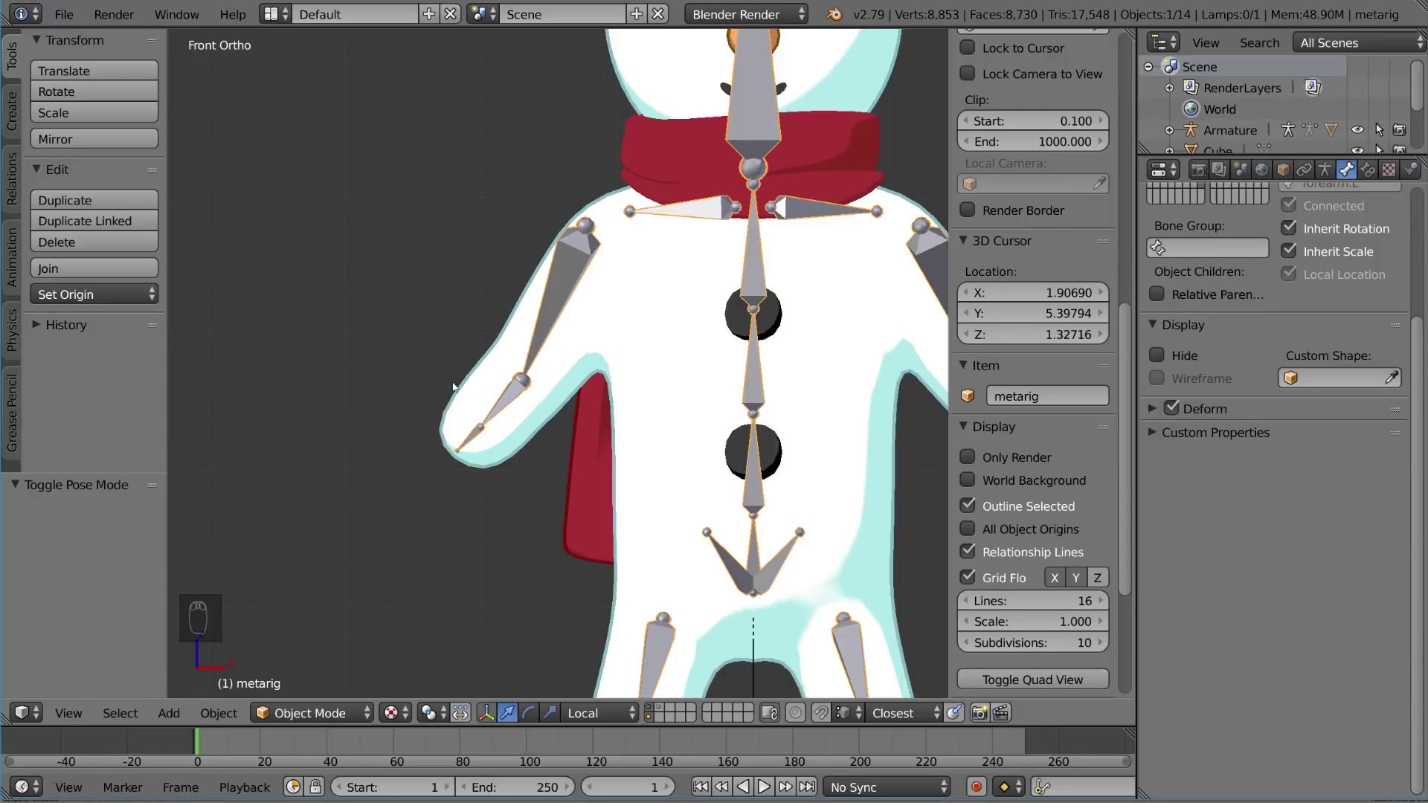
{"action": "key", "text": "ctrl+Tab"}
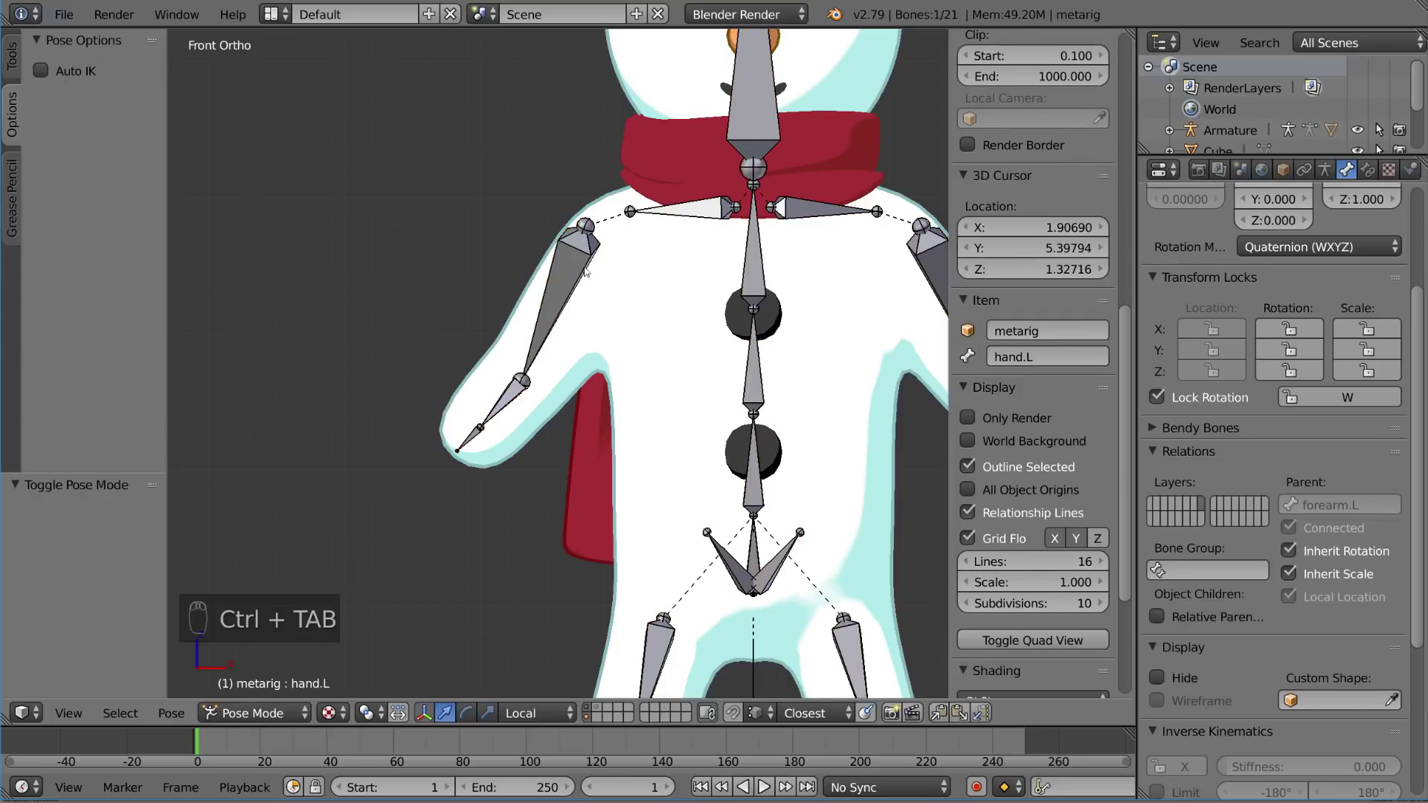
Rotate the upper_arm.R bone about 43° and the forearm.R bone about 56° to raise and bend the arm.
{"action": "right_click", "coordinate": [586, 270]}
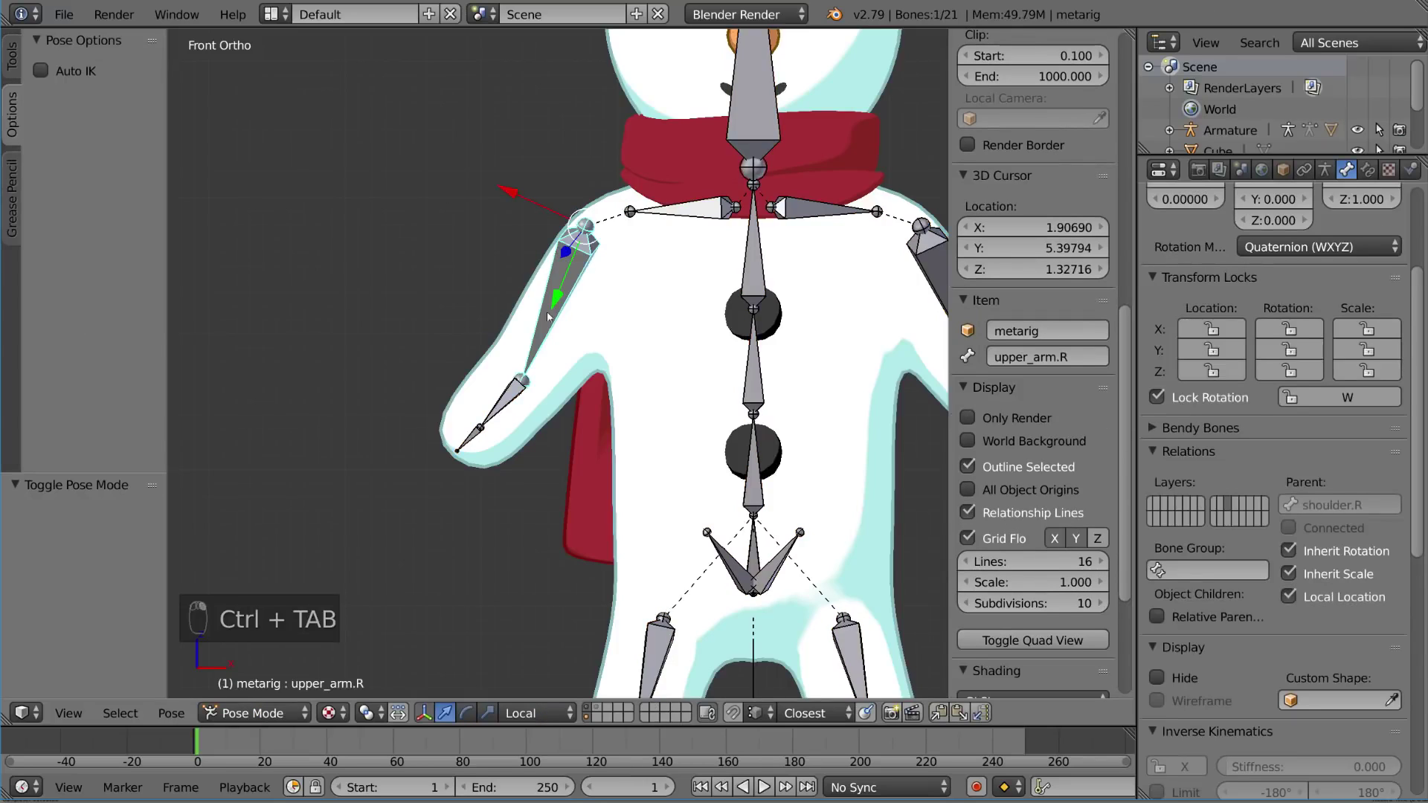
{"action": "key", "text": "r"}
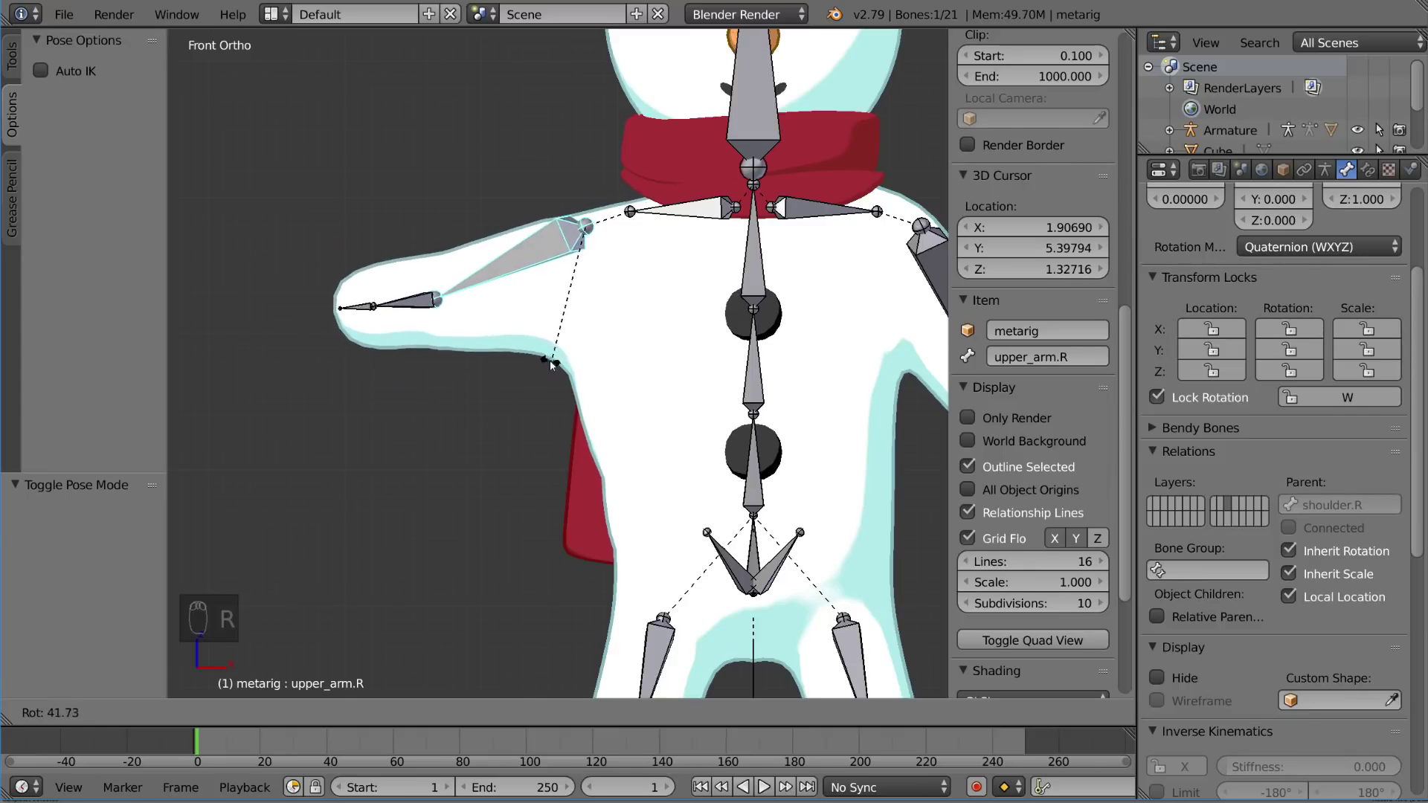
{"action": "left_click", "coordinate": [549, 363]}
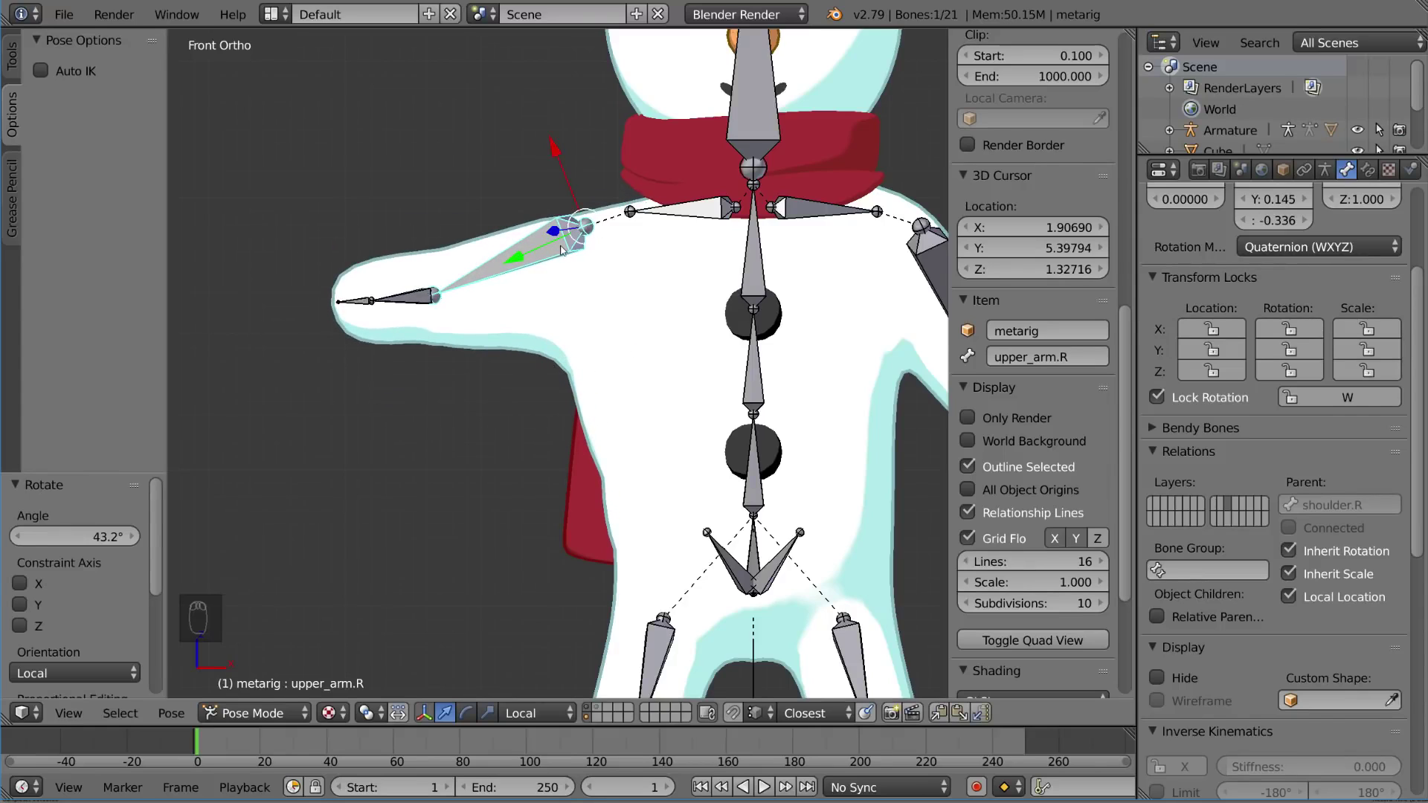
{"action": "right_click", "coordinate": [434, 300]}
{"action": "key", "text": "r"}
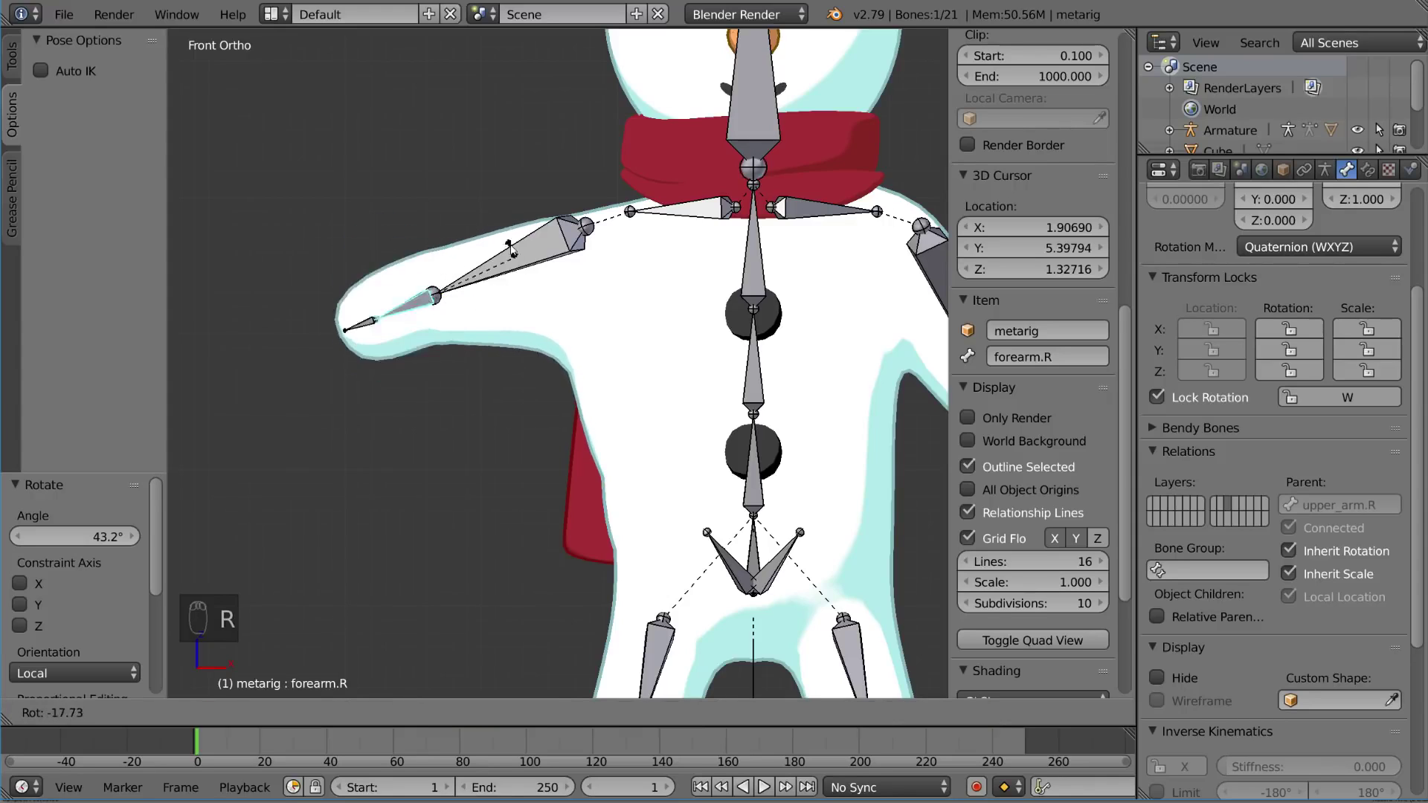
{"action": "left_click", "coordinate": [572, 242]}
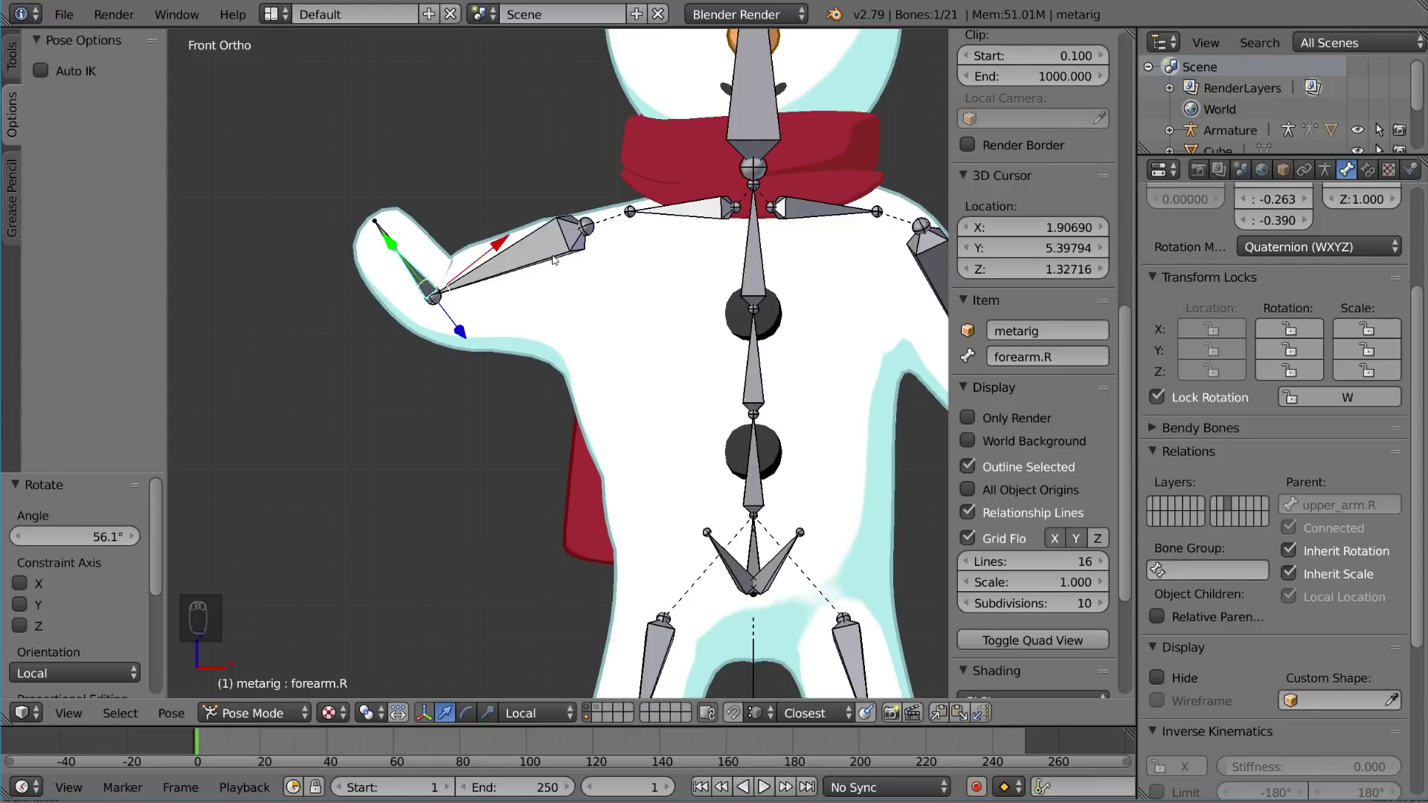
Try moving and rotating the forearm.R, upper_arm.R and shoulder.R bones to test how the arm chain follows.
{"action": "key", "text": "g"}
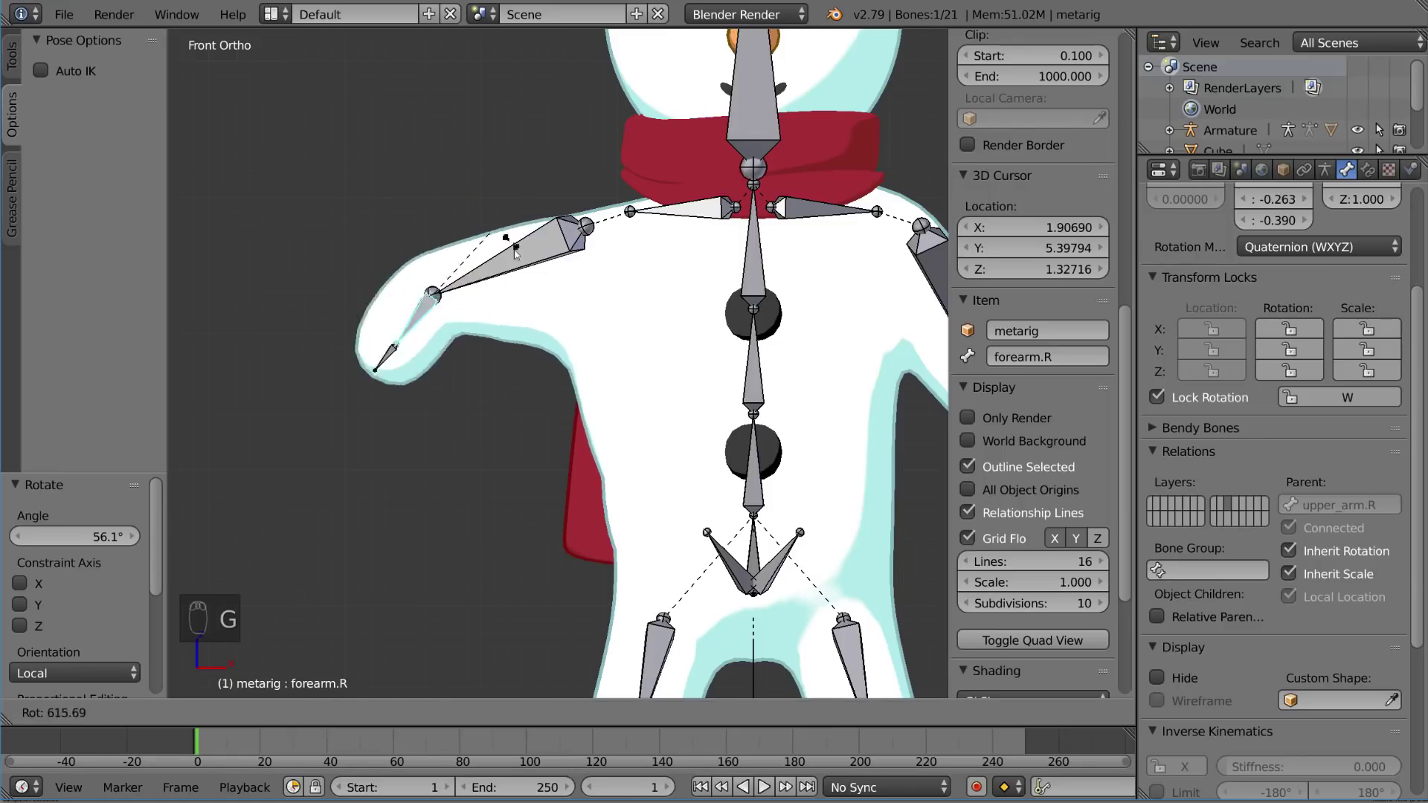
{"action": "key", "text": "r"}
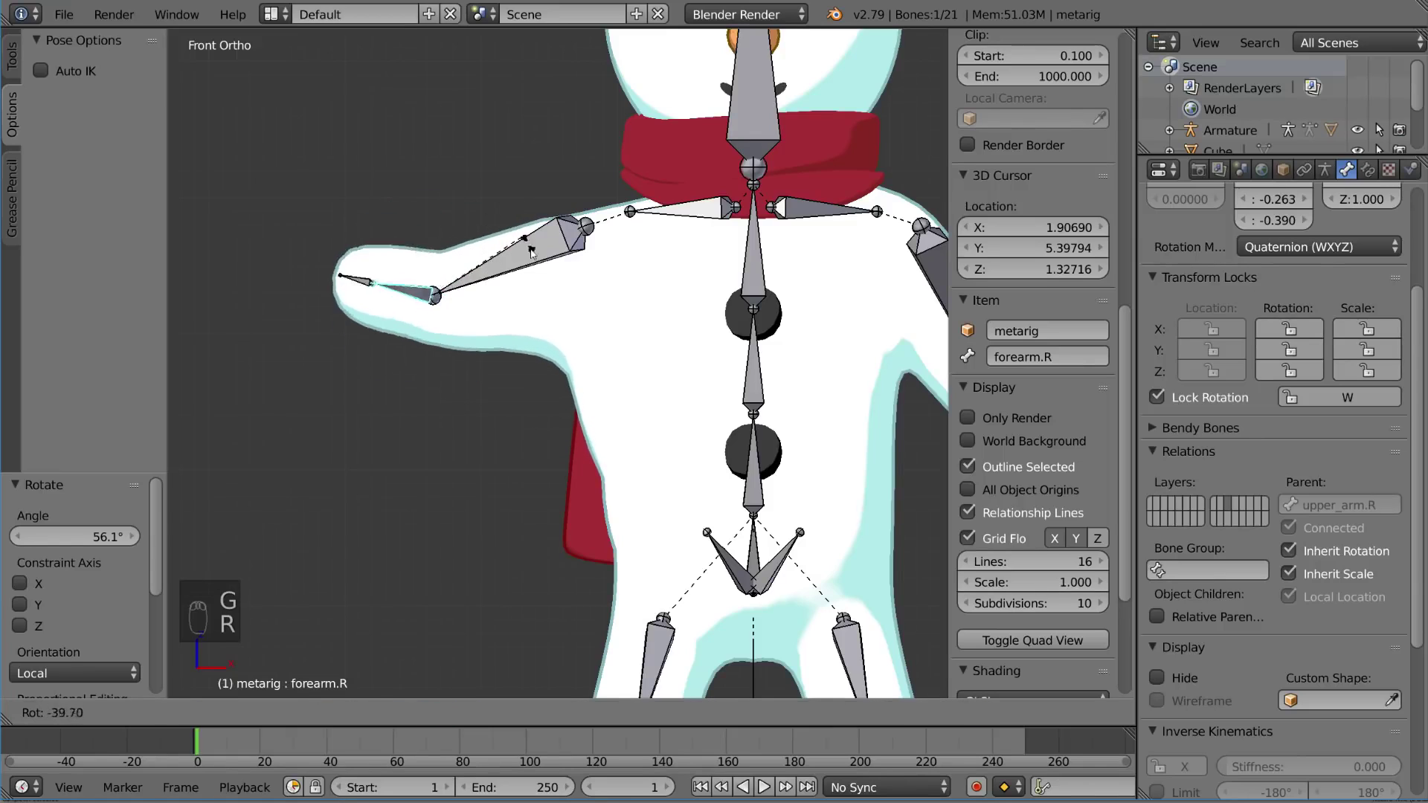
{"action": "right_click", "coordinate": [549, 261]}
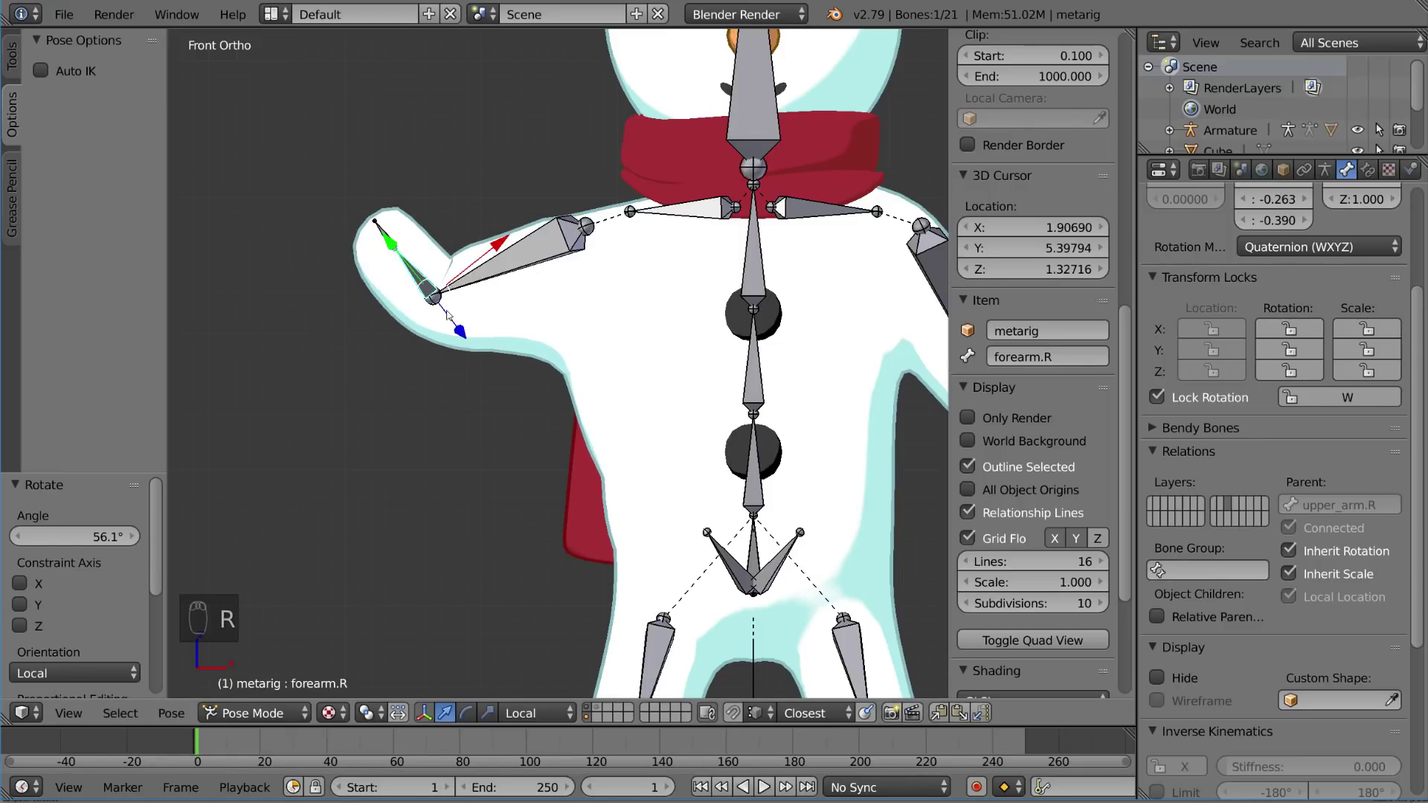
{"action": "right_click", "coordinate": [663, 218]}
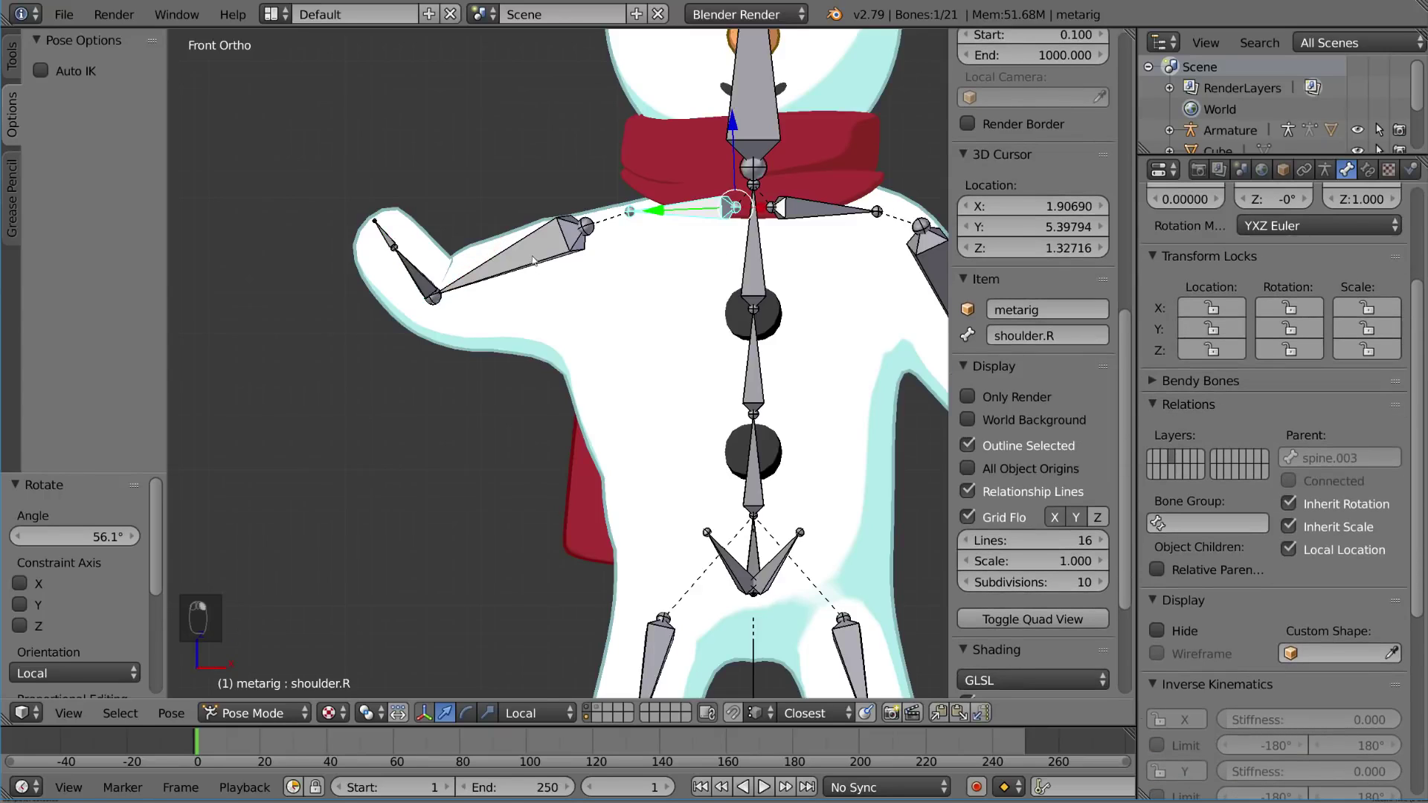
{"action": "right_click", "coordinate": [567, 280]}
{"action": "key", "text": "g"}
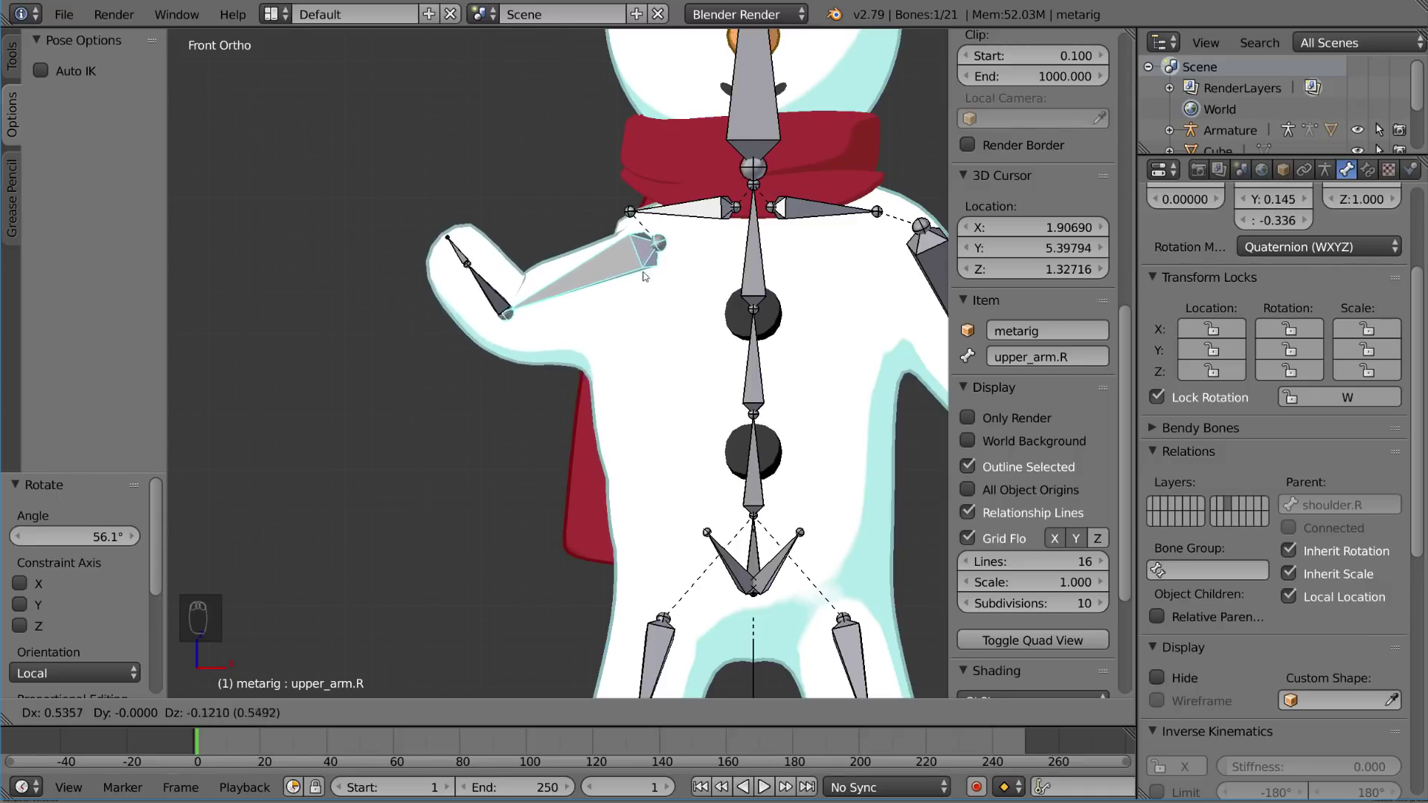
{"action": "right_click", "coordinate": [620, 235]}
{"action": "right_click", "coordinate": [688, 218]}
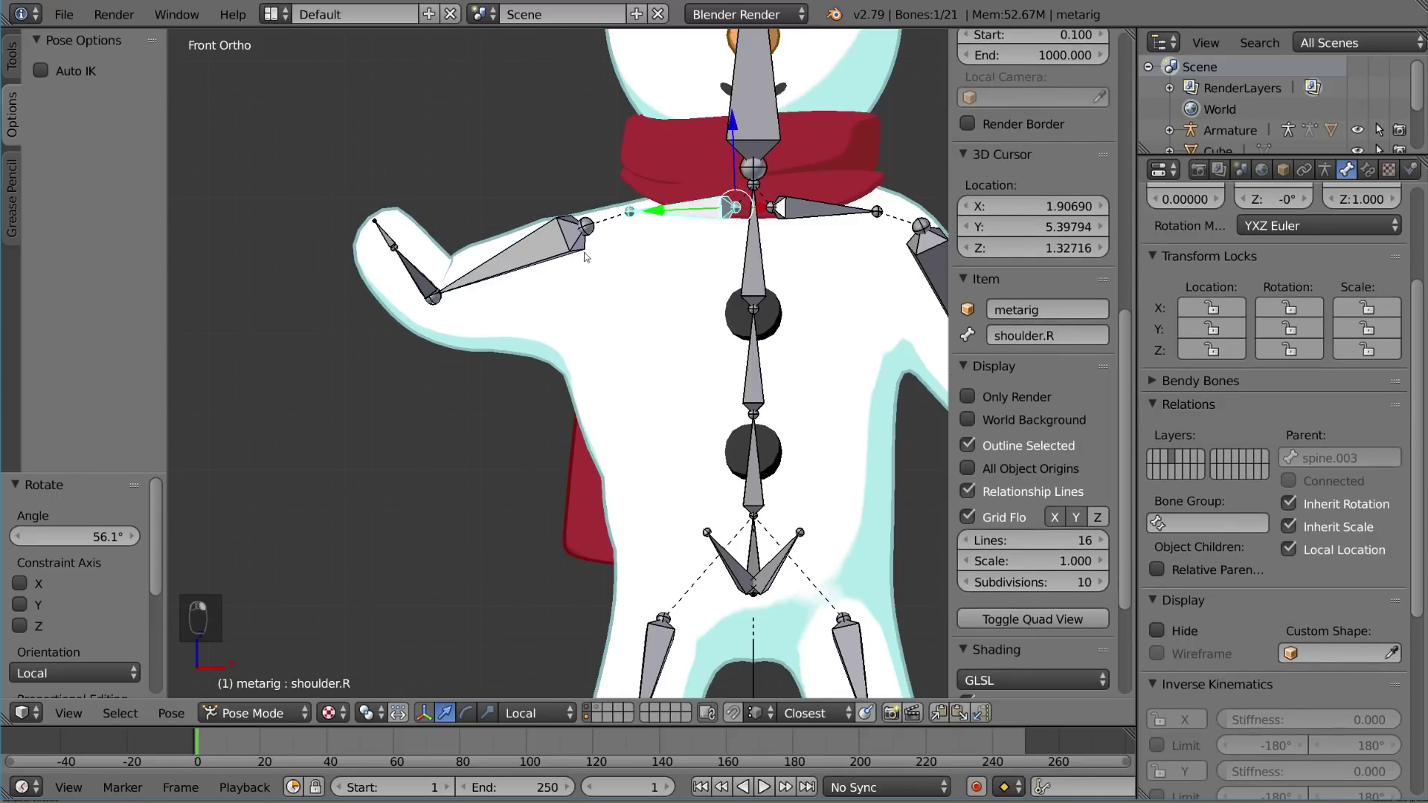
{"action": "key", "text": "r"}
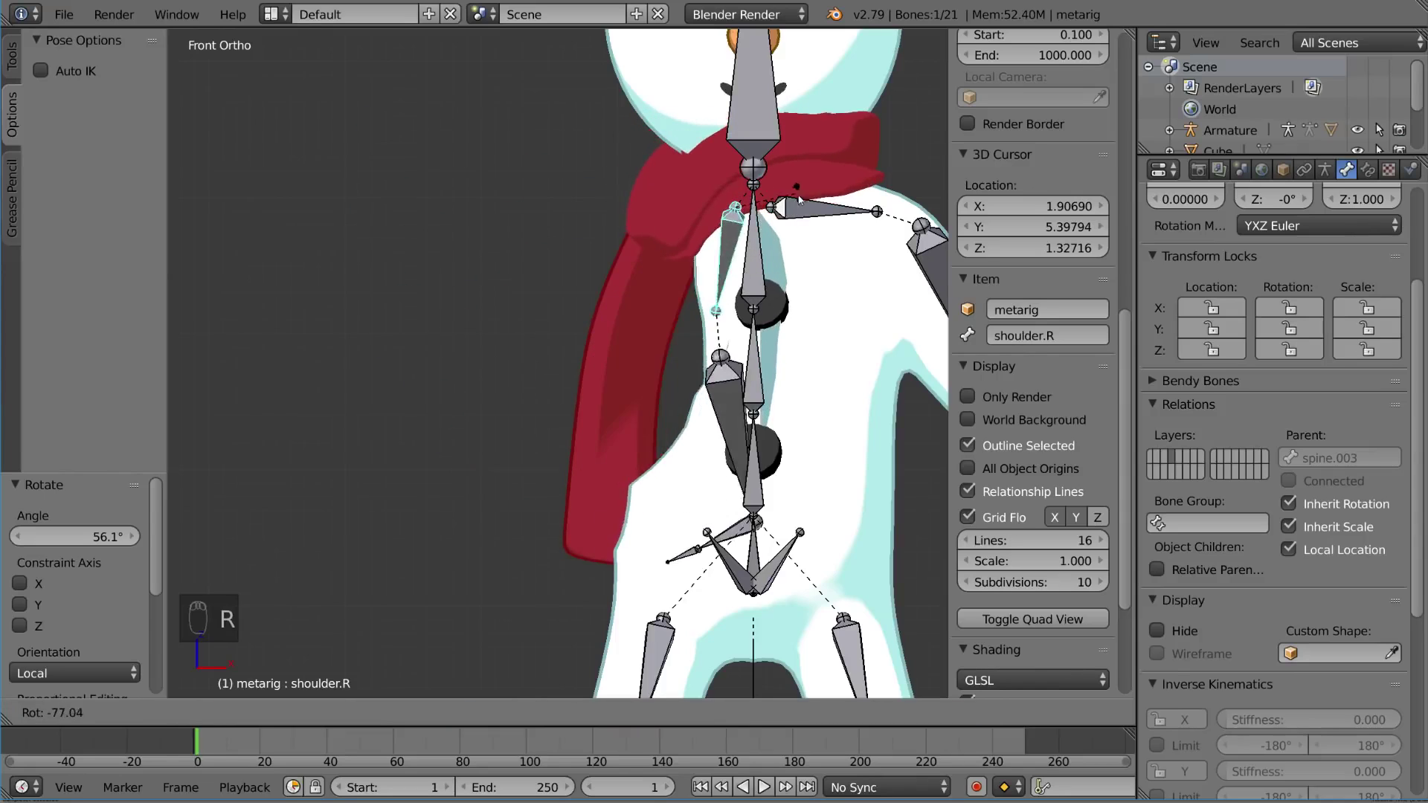
{"action": "key", "text": "g"}
{"action": "right_click", "coordinate": [756, 316]}
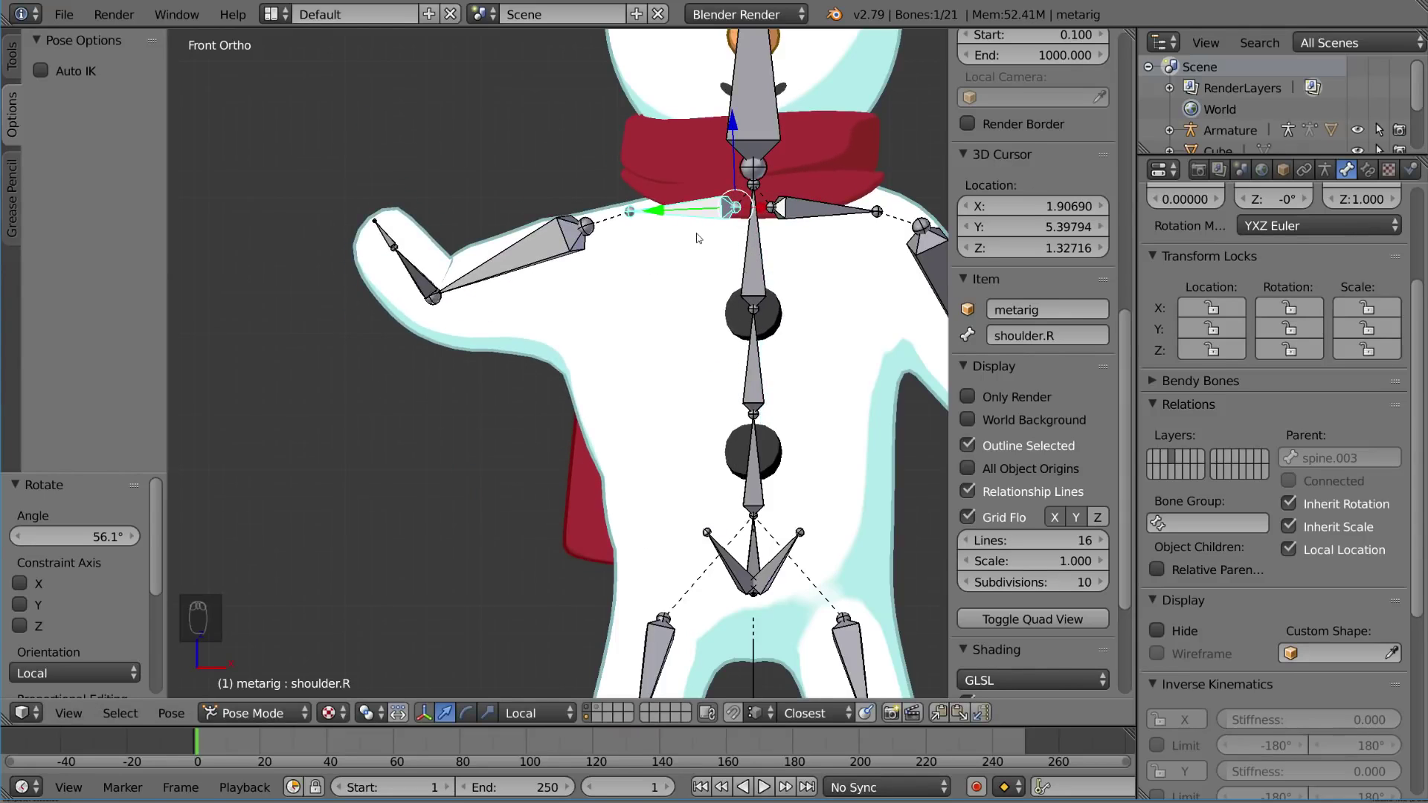
Clear the pose rotation of the forearm.R and upper_arm.R bones.
{"action": "right_click", "coordinate": [429, 289]}
{"action": "key", "text": "alt+r"}
{"action": "right_click", "coordinate": [559, 262]}
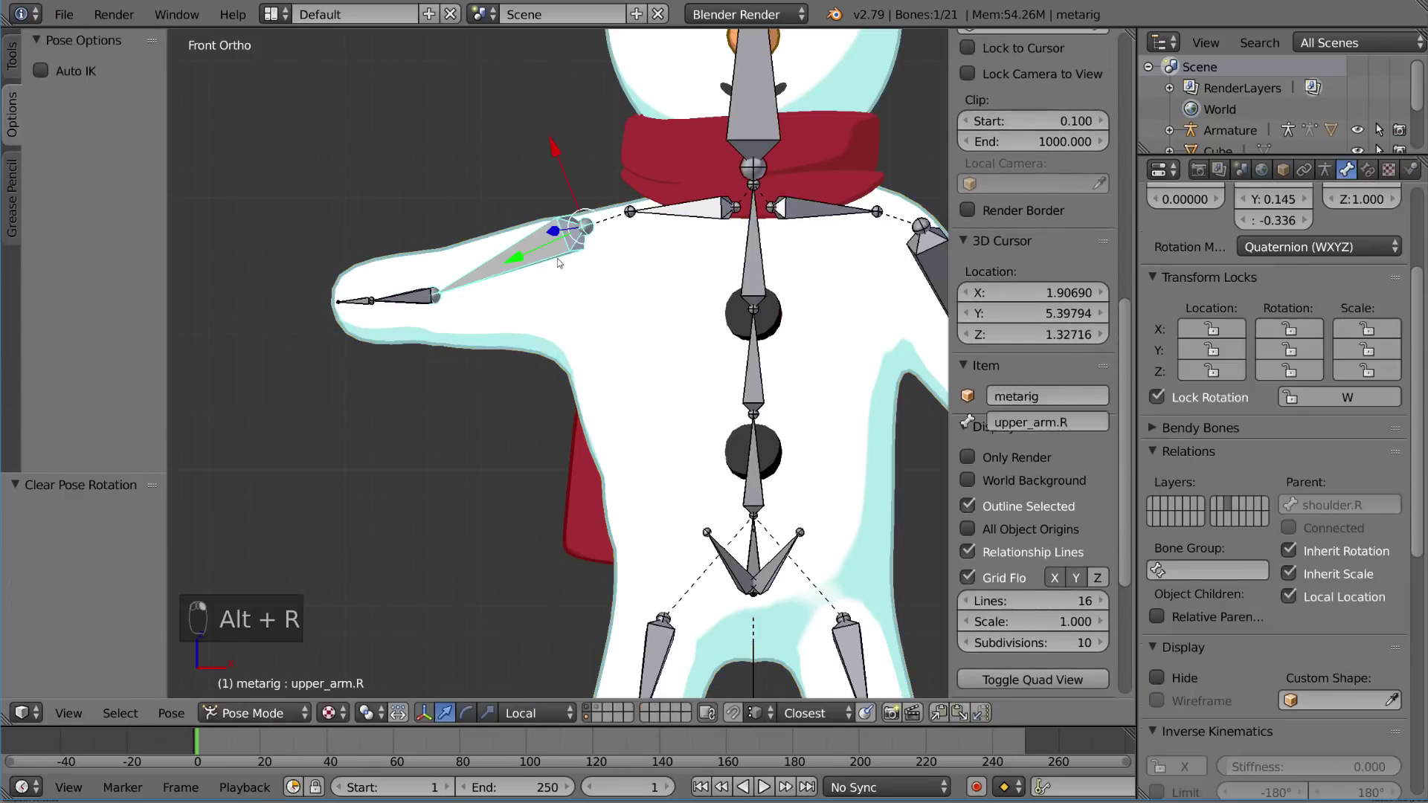
{"action": "key", "text": "alt+r"}
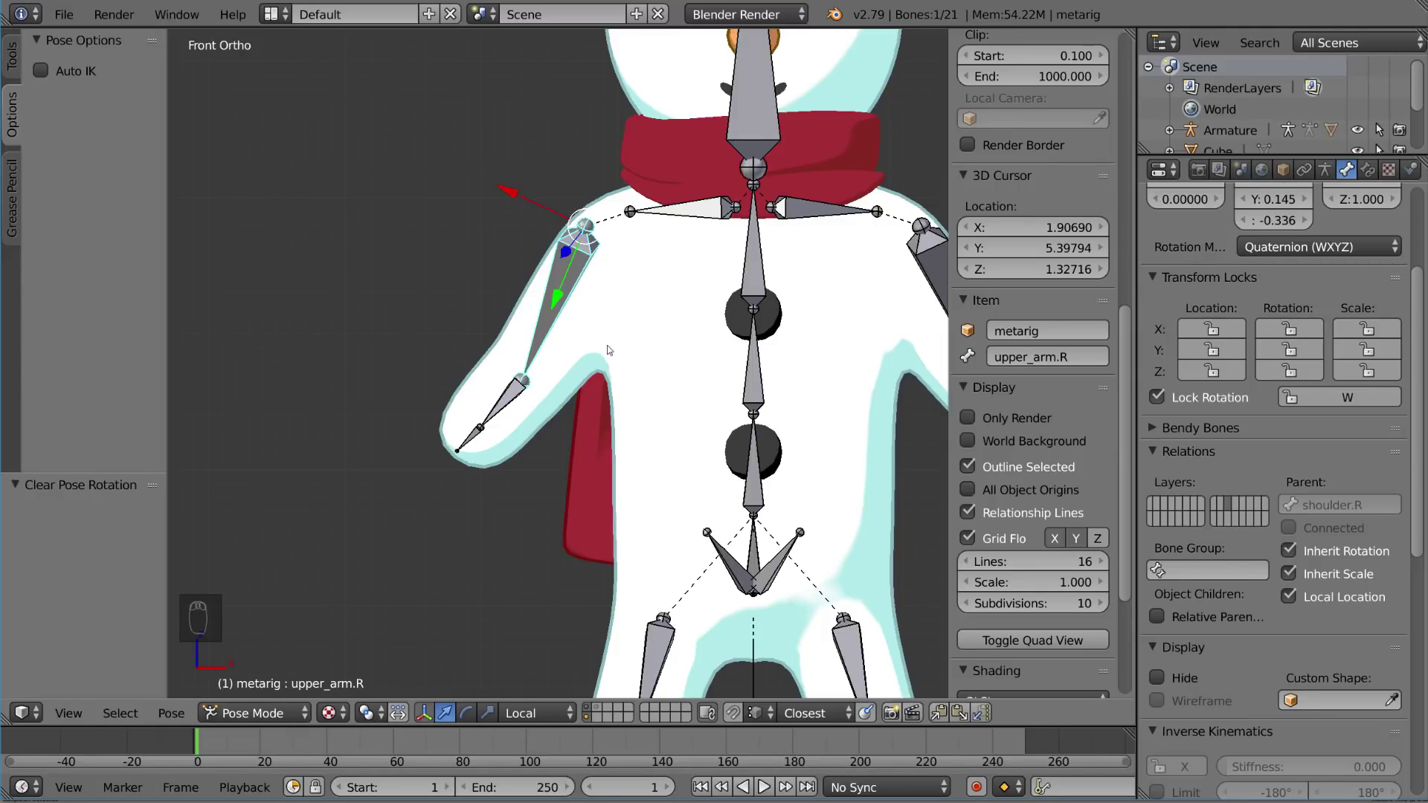
{"action": "right_click", "coordinate": [507, 402]}
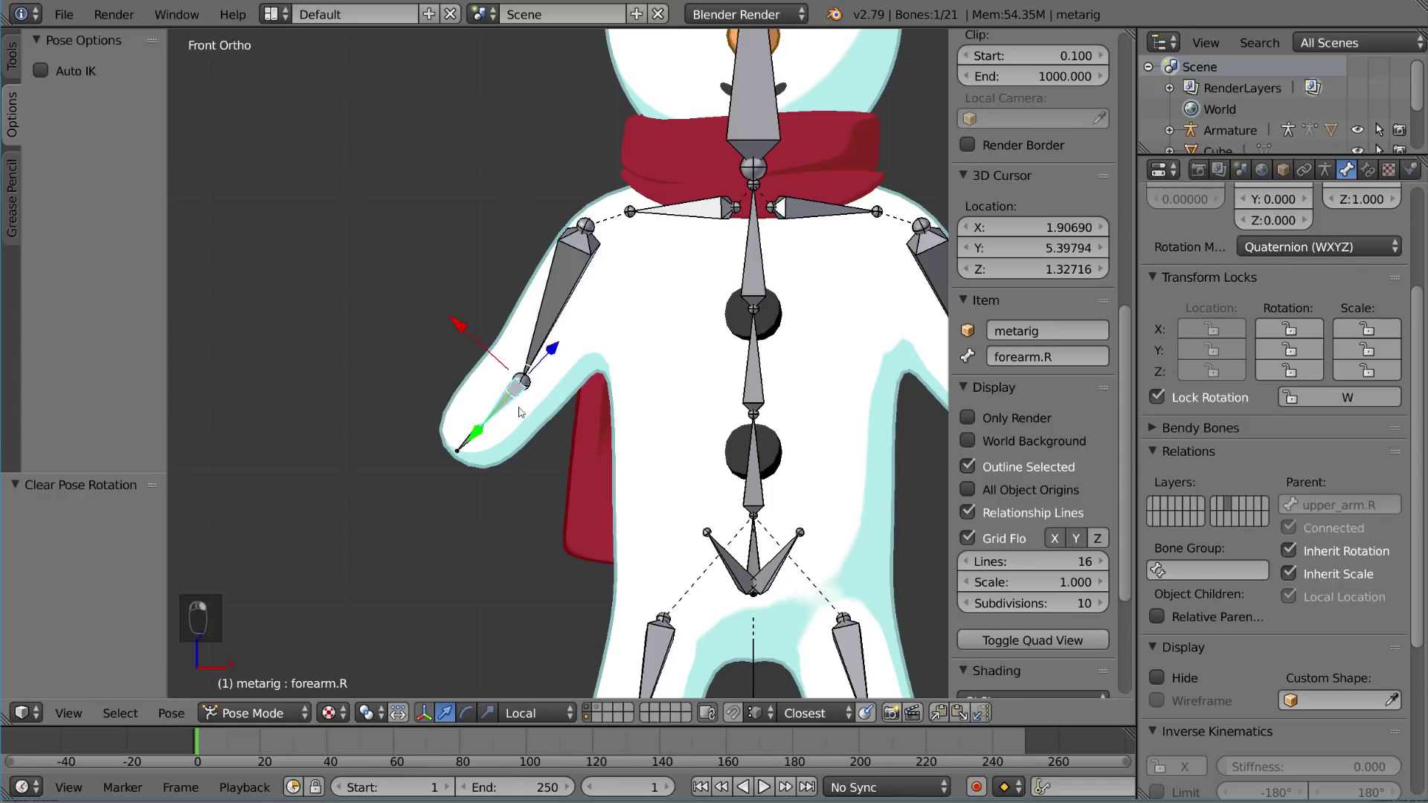
{"action": "right_click", "coordinate": [578, 292]}
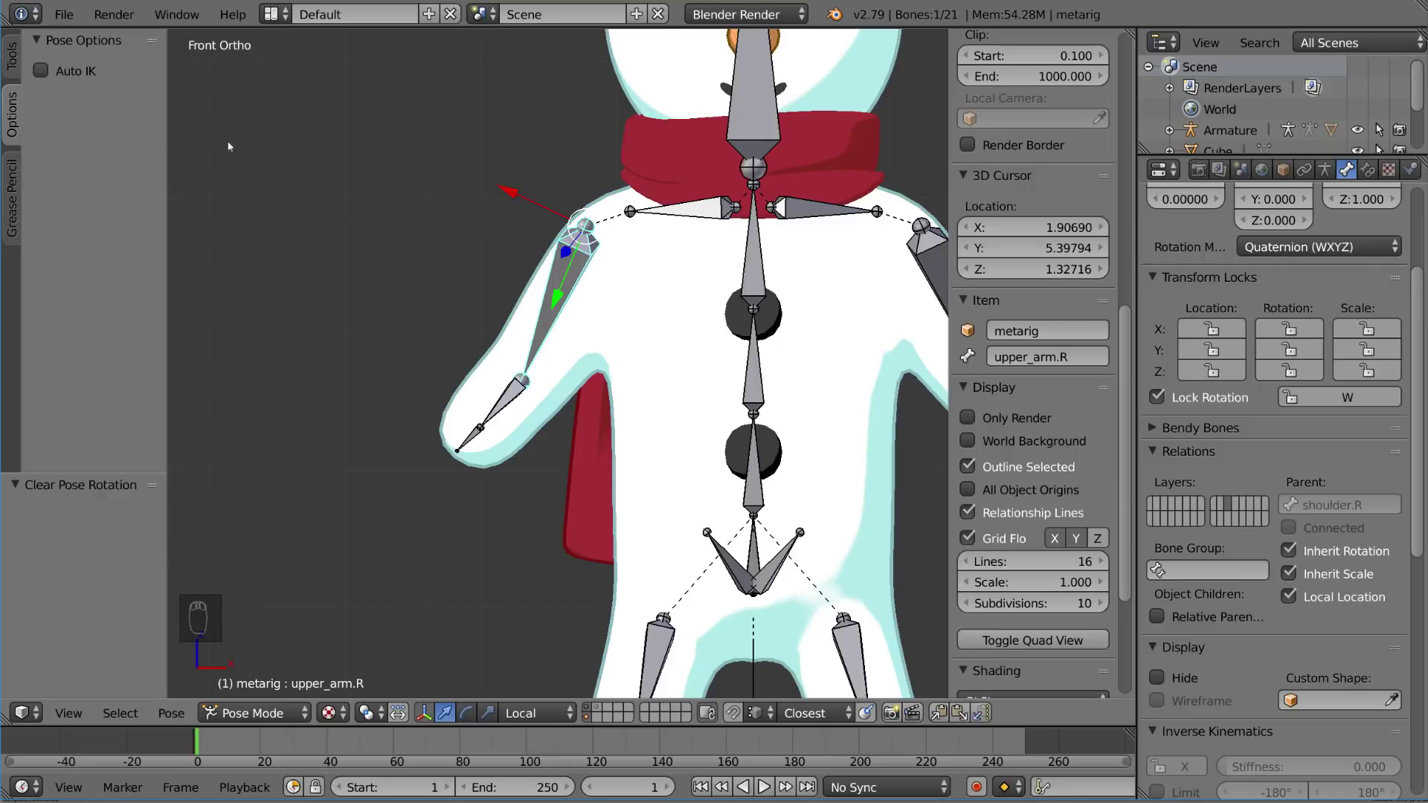
Enable Auto IK in the armature's pose options.
{"action": "key", "text": "t"}
{"action": "key", "text": "t"}
{"action": "key", "text": "t"}
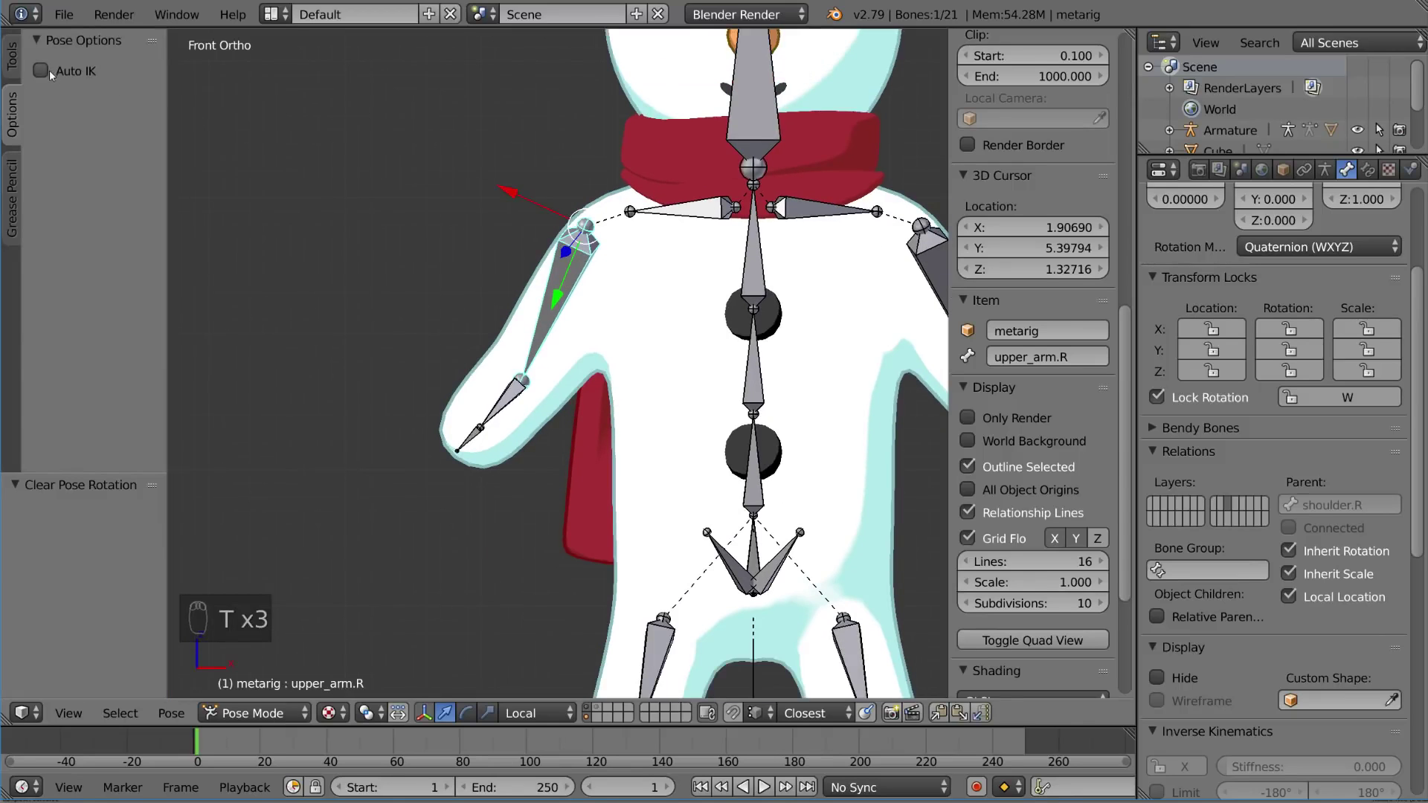
{"action": "left_click", "coordinate": [13, 64]}
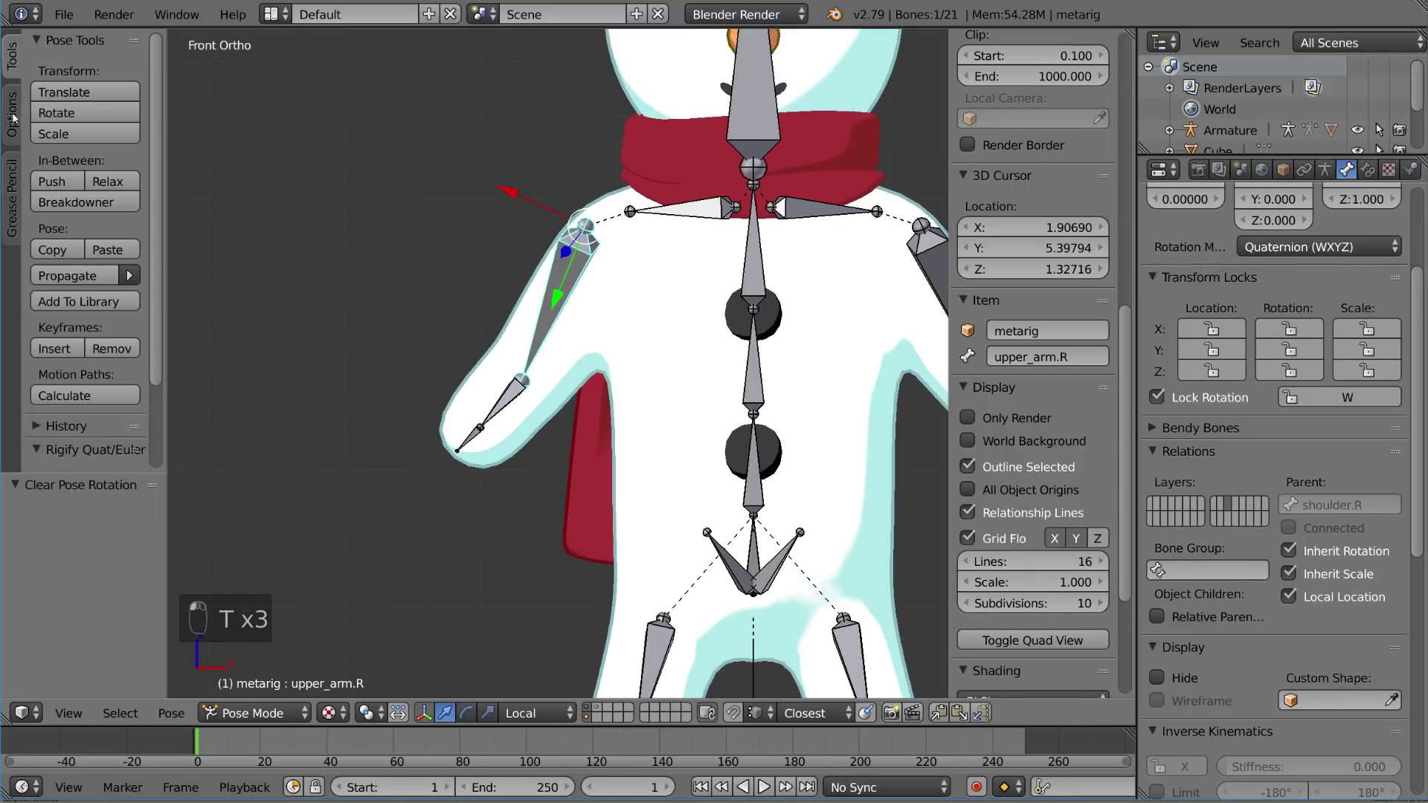
{"action": "left_click", "coordinate": [13, 115]}
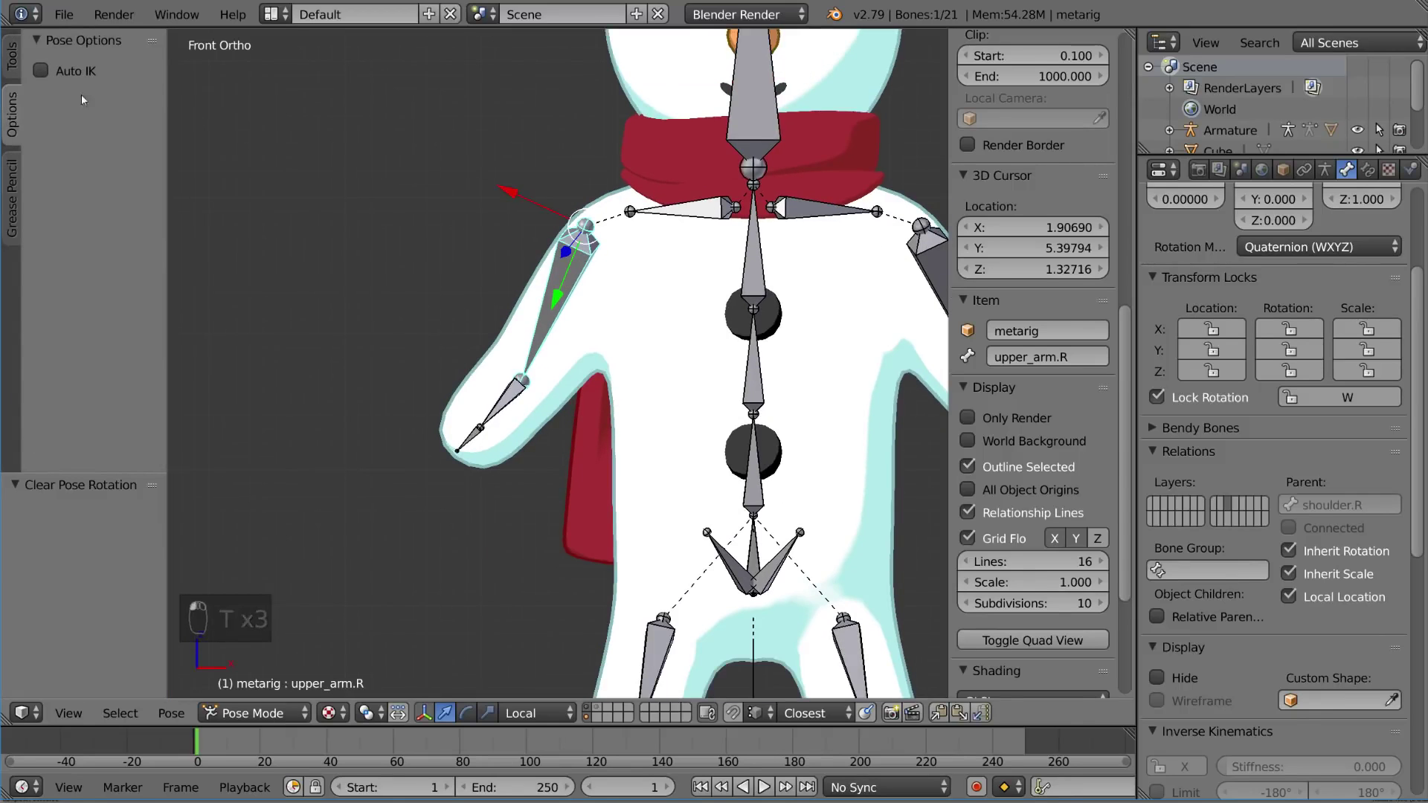
{"action": "left_click", "coordinate": [40, 70]}
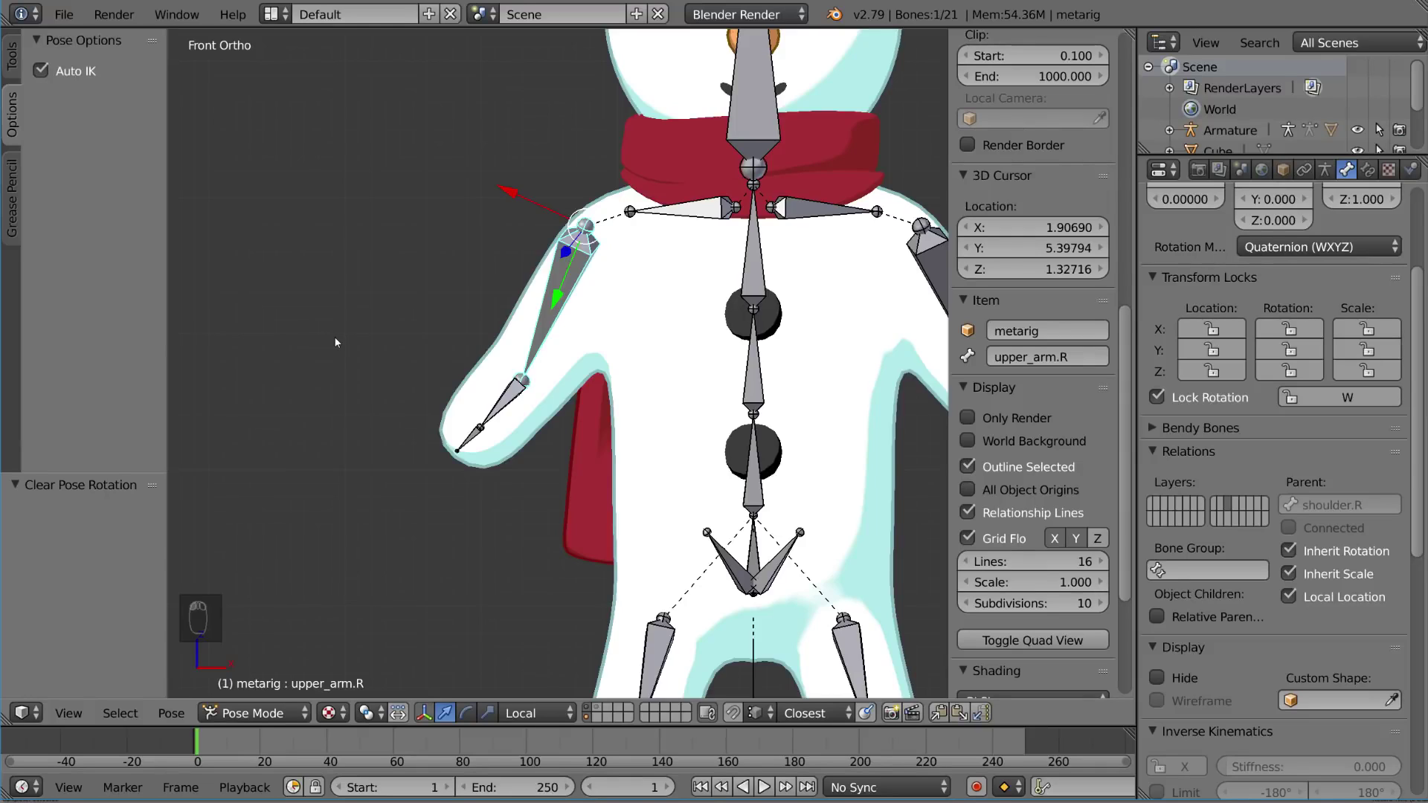
Try moving the hand.R bone to test how Auto IK bends the arm.
{"action": "right_click", "coordinate": [473, 441]}
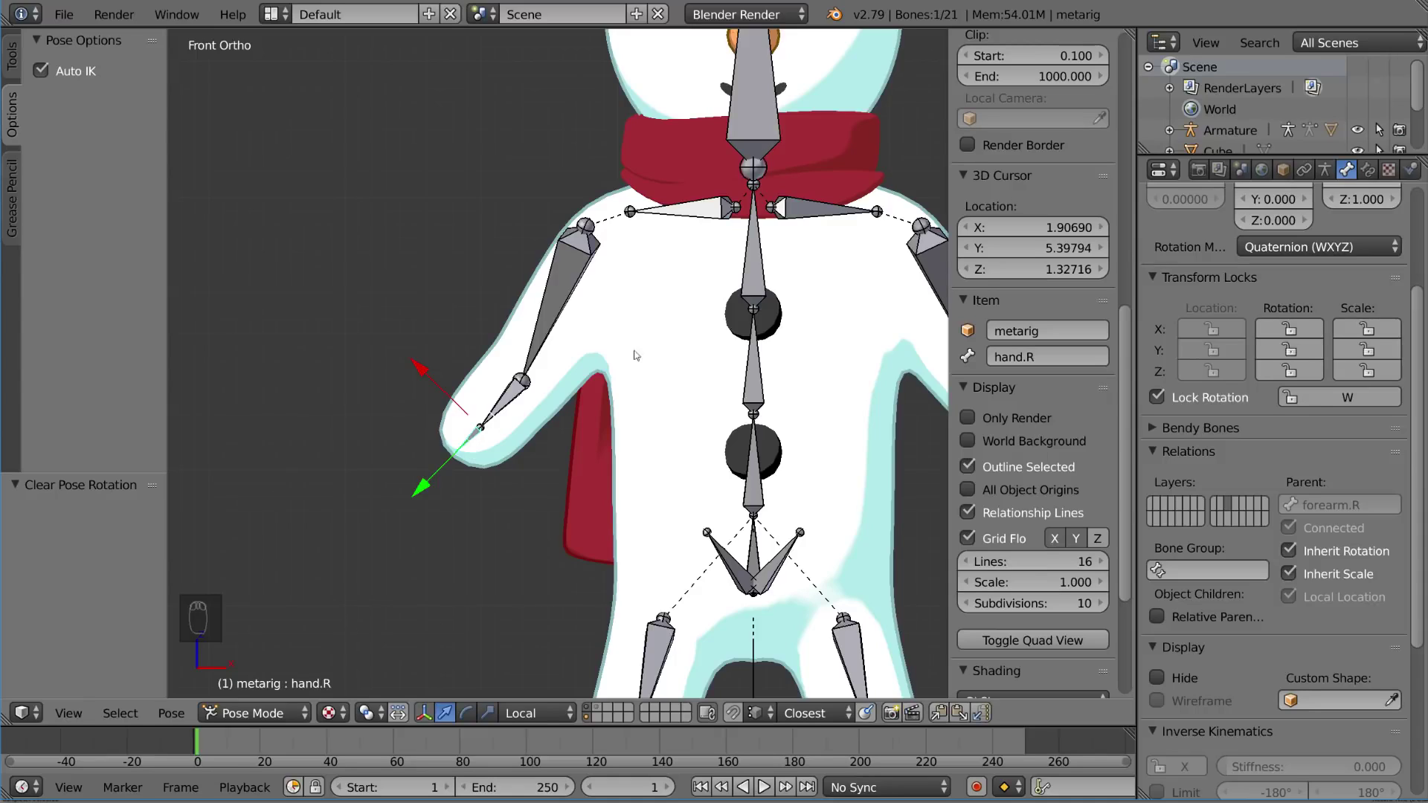
{"action": "right_click", "coordinate": [501, 409]}
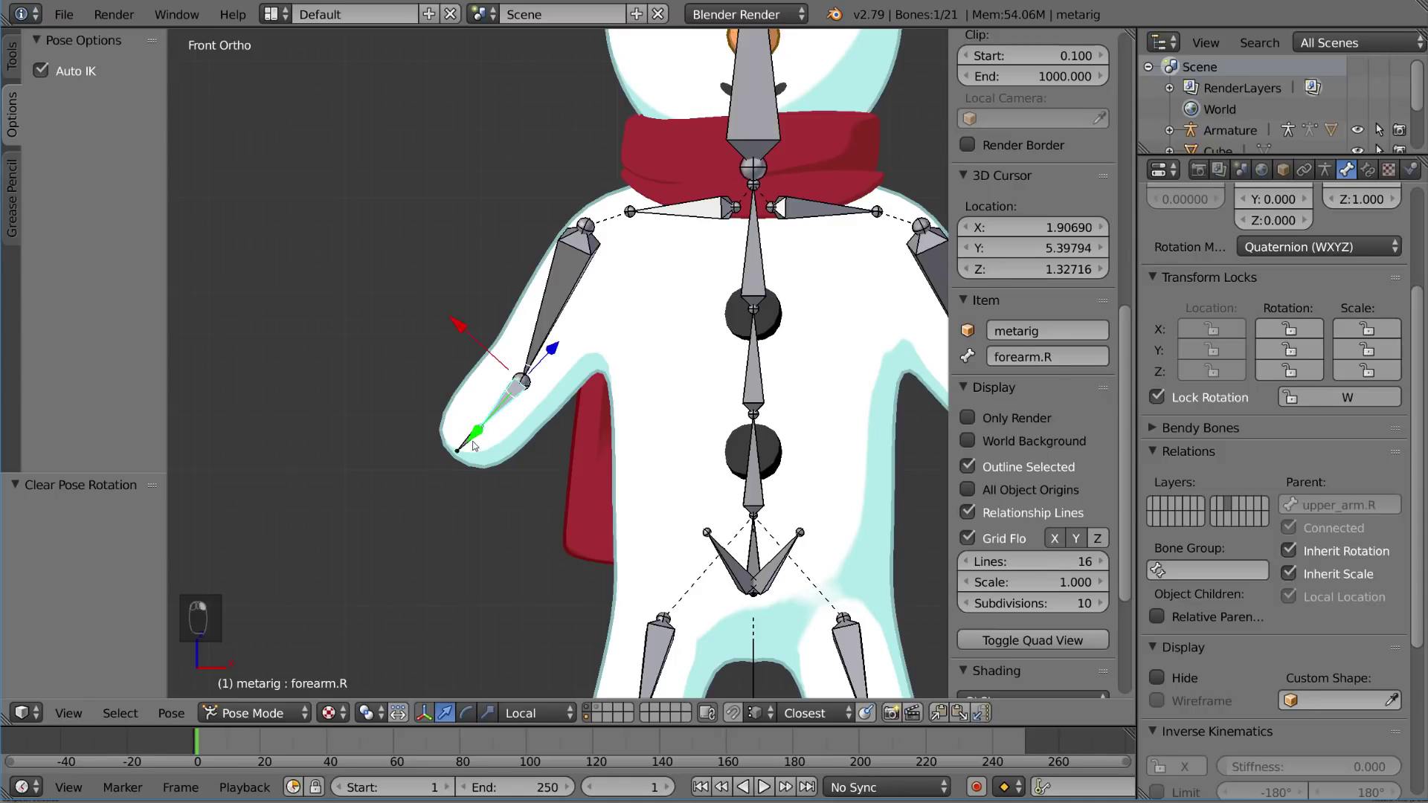
{"action": "right_click", "coordinate": [476, 445]}
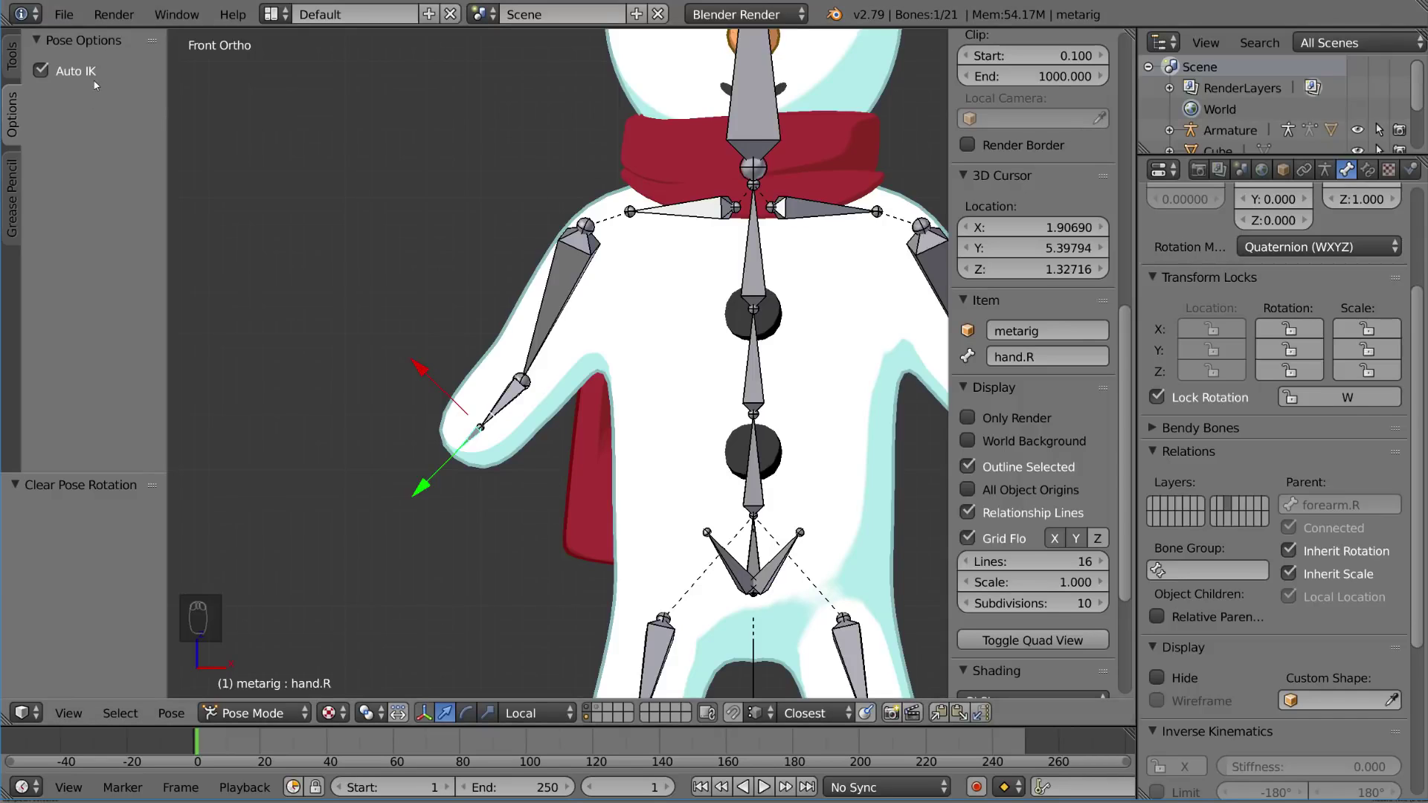
{"action": "key", "text": "g"}
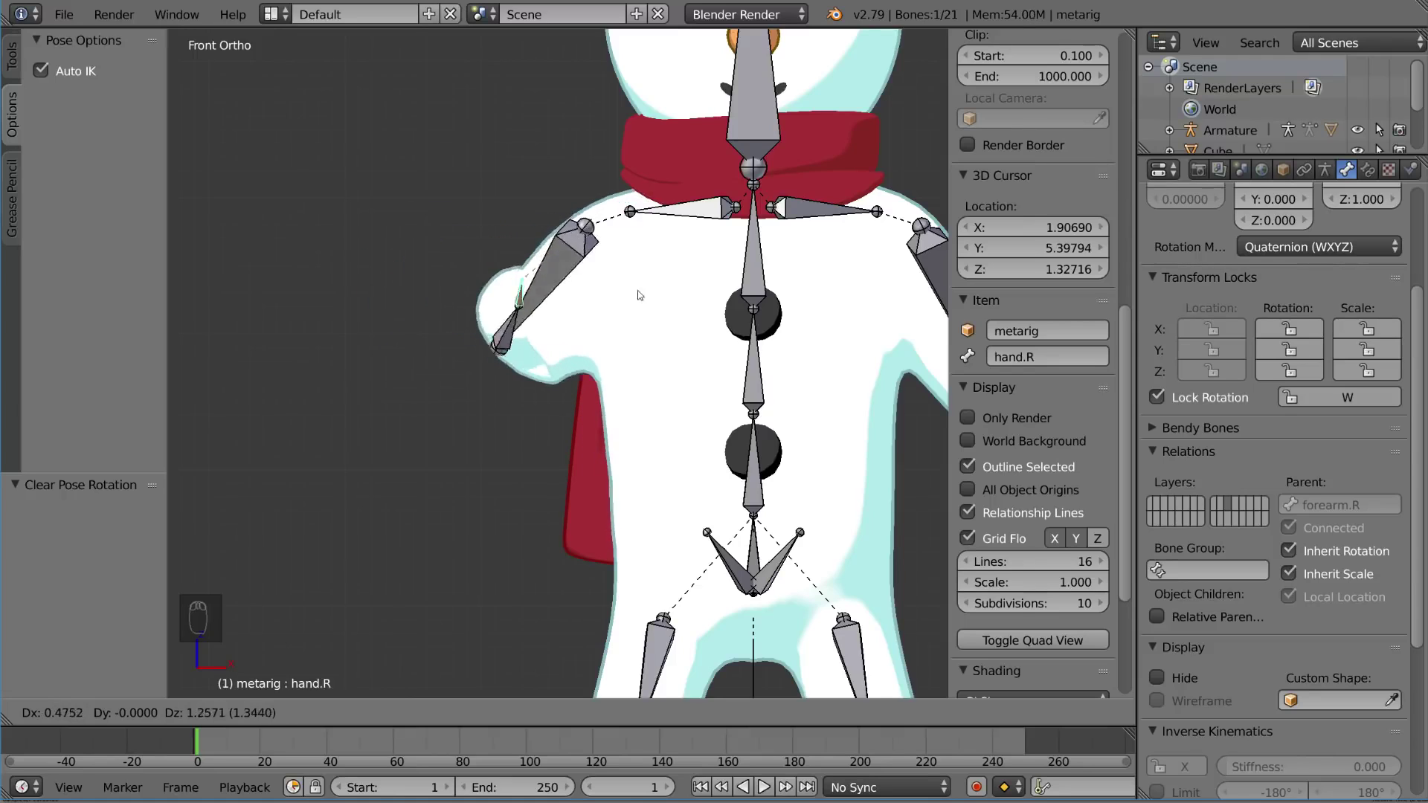
{"action": "key", "text": "Escape"}
Add an Inverse Kinematics bone constraint to the forearm.R bone.
{"action": "scroll", "coordinate": [513, 457], "scroll_direction": "down", "scroll_amount": 3}
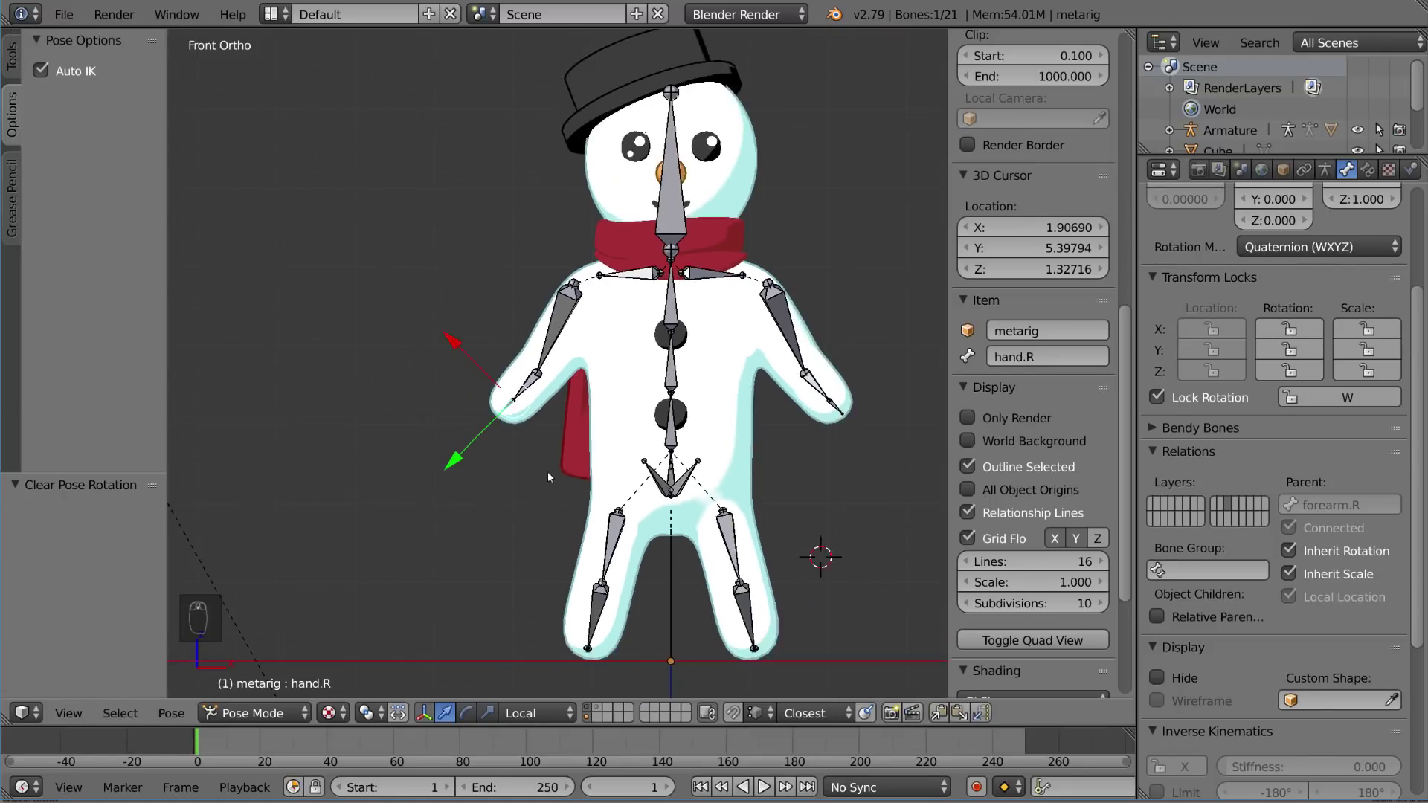
{"action": "middle_click_drag", "start_coordinate": [548, 471], "coordinate": [532, 345], "text": "shift"}
{"action": "scroll", "coordinate": [554, 401], "scroll_direction": "up", "scroll_amount": 1}
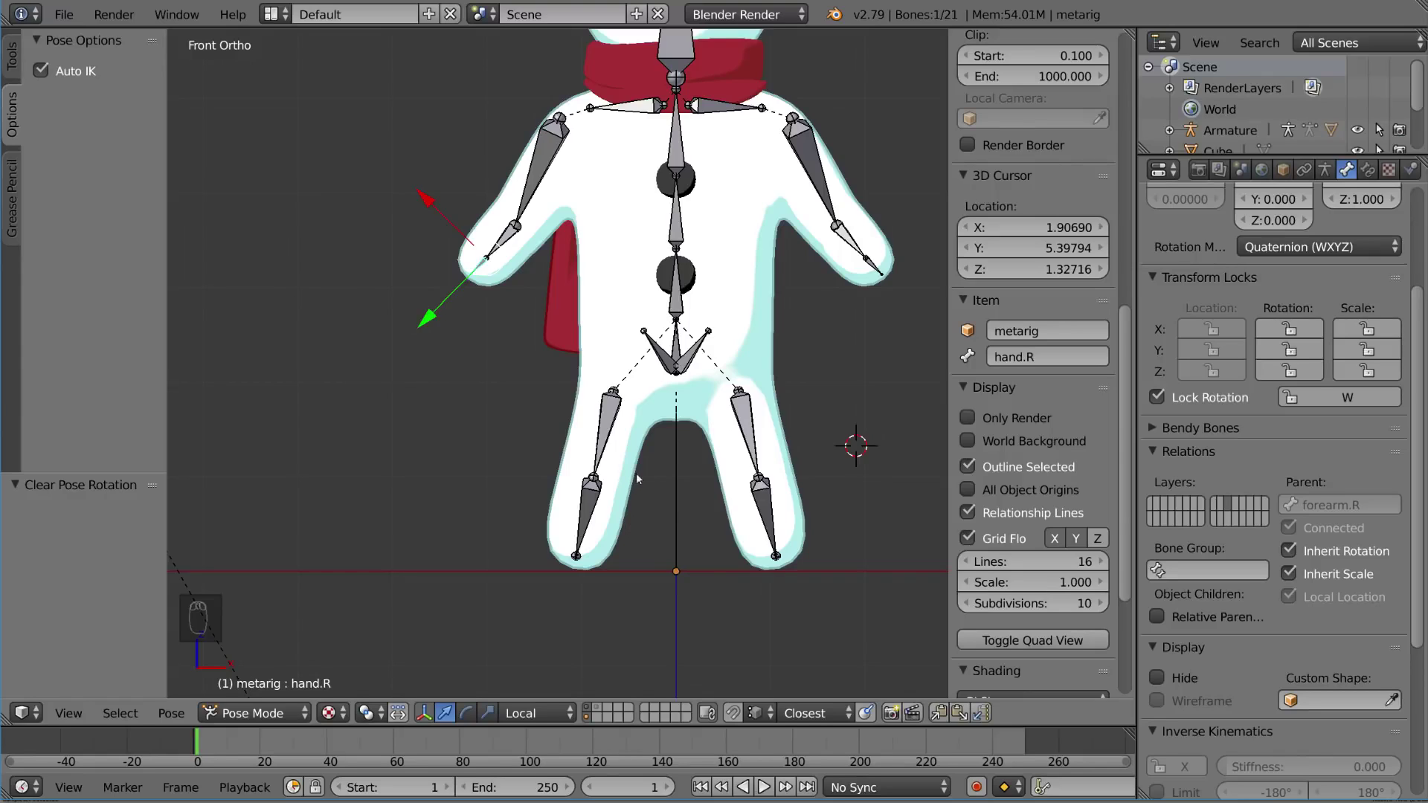
{"action": "right_click", "coordinate": [505, 244]}
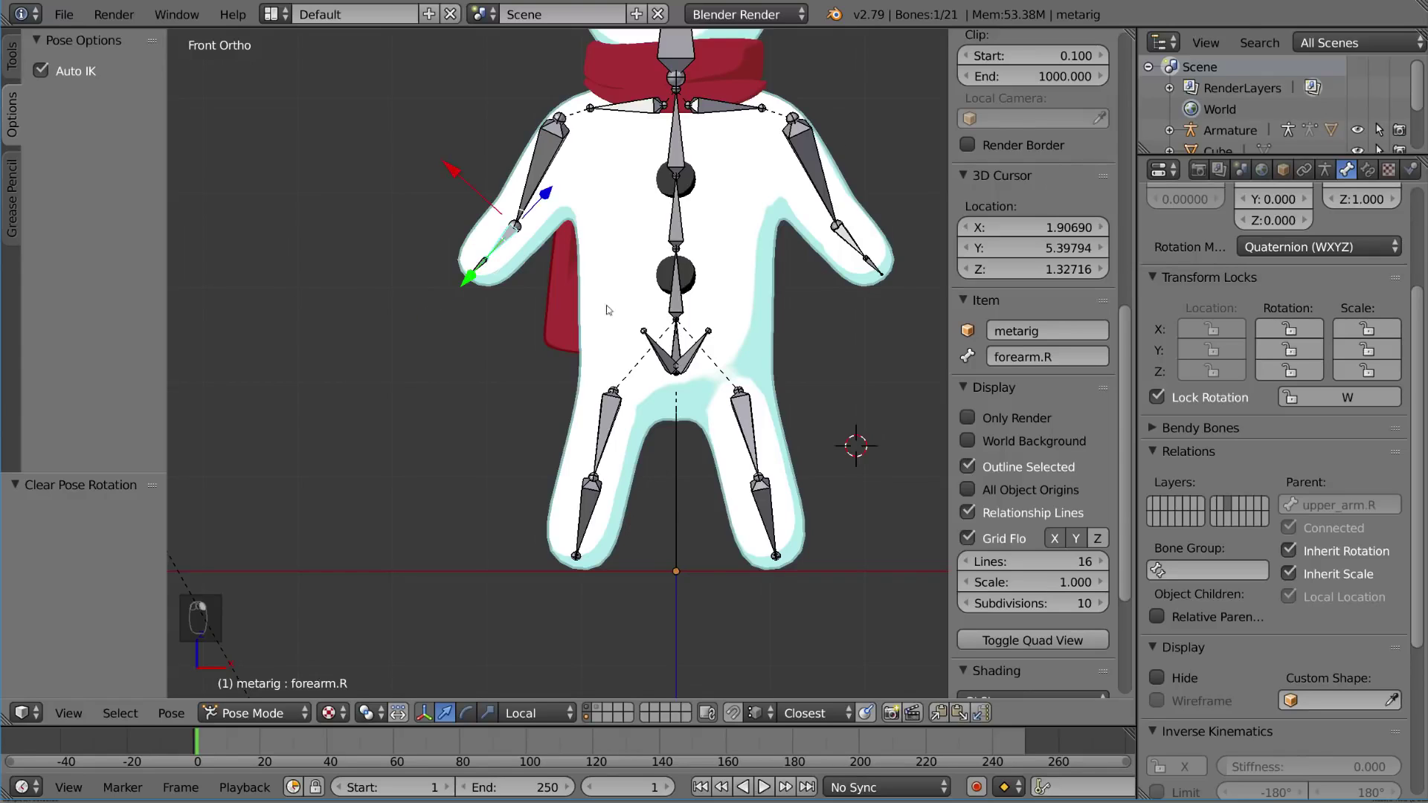
{"action": "left_click", "coordinate": [1366, 171]}
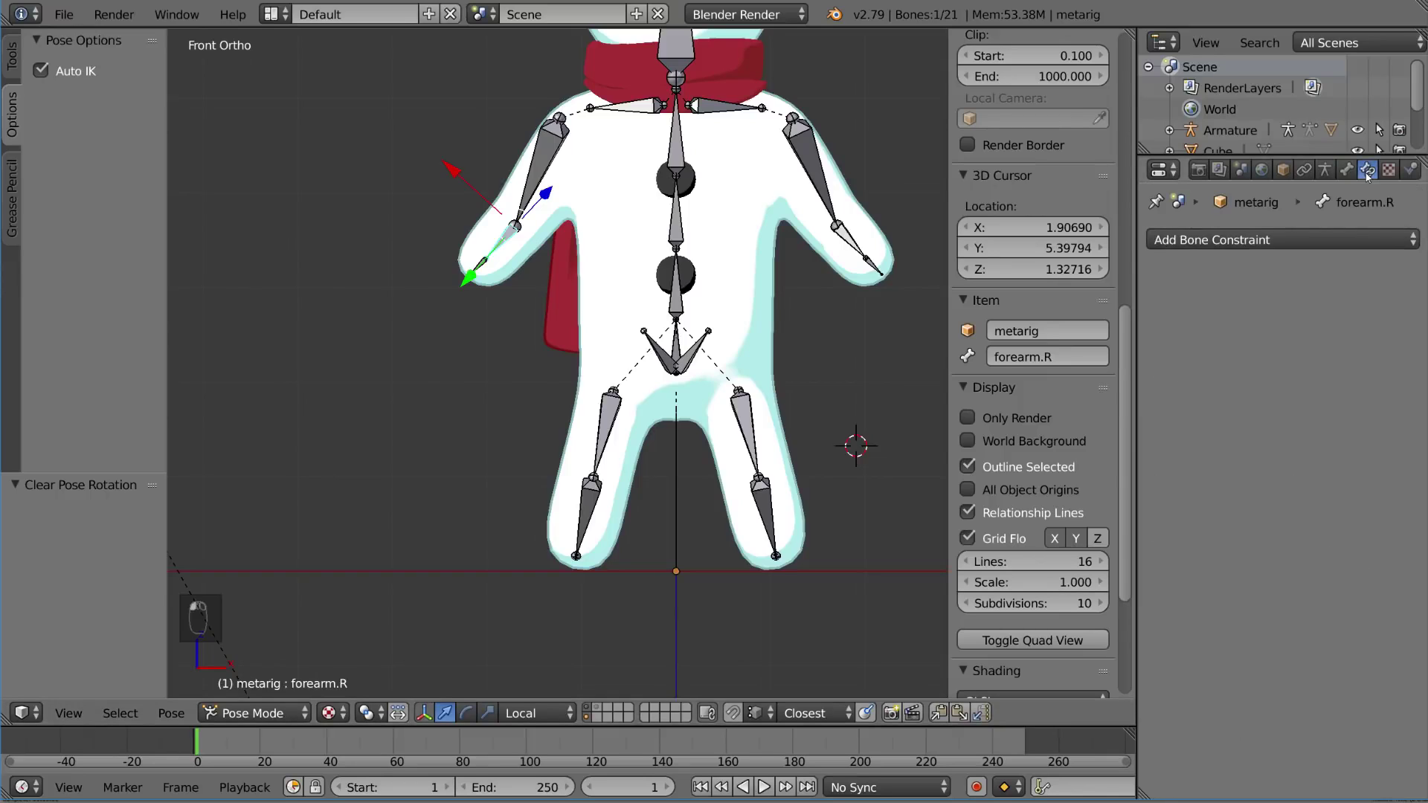
{"action": "left_click", "coordinate": [1226, 239]}
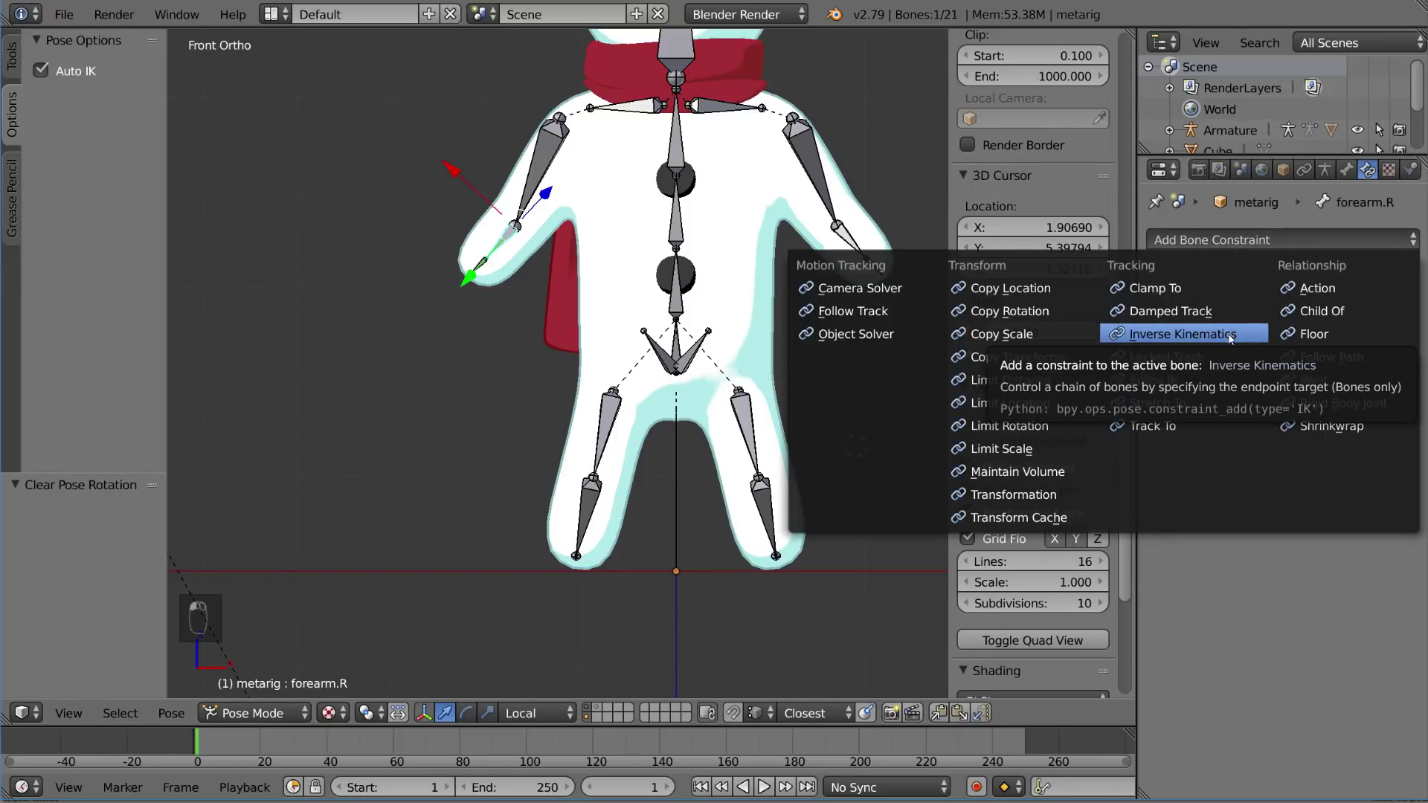
{"action": "left_click", "coordinate": [1225, 336]}
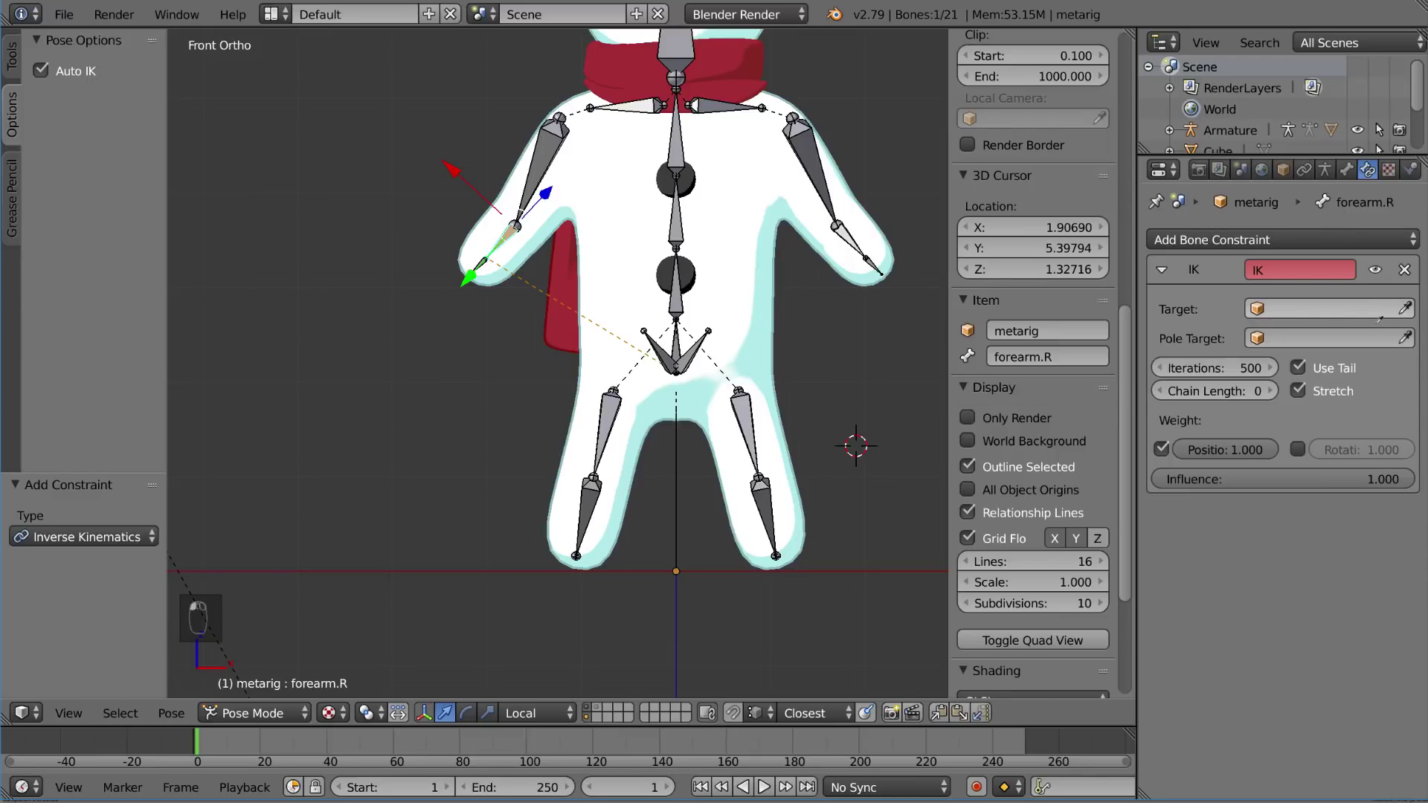
Set the forearm.R IK constraint's target to metarig and its target bone to hand.R.
{"action": "left_click", "coordinate": [872, 164]}
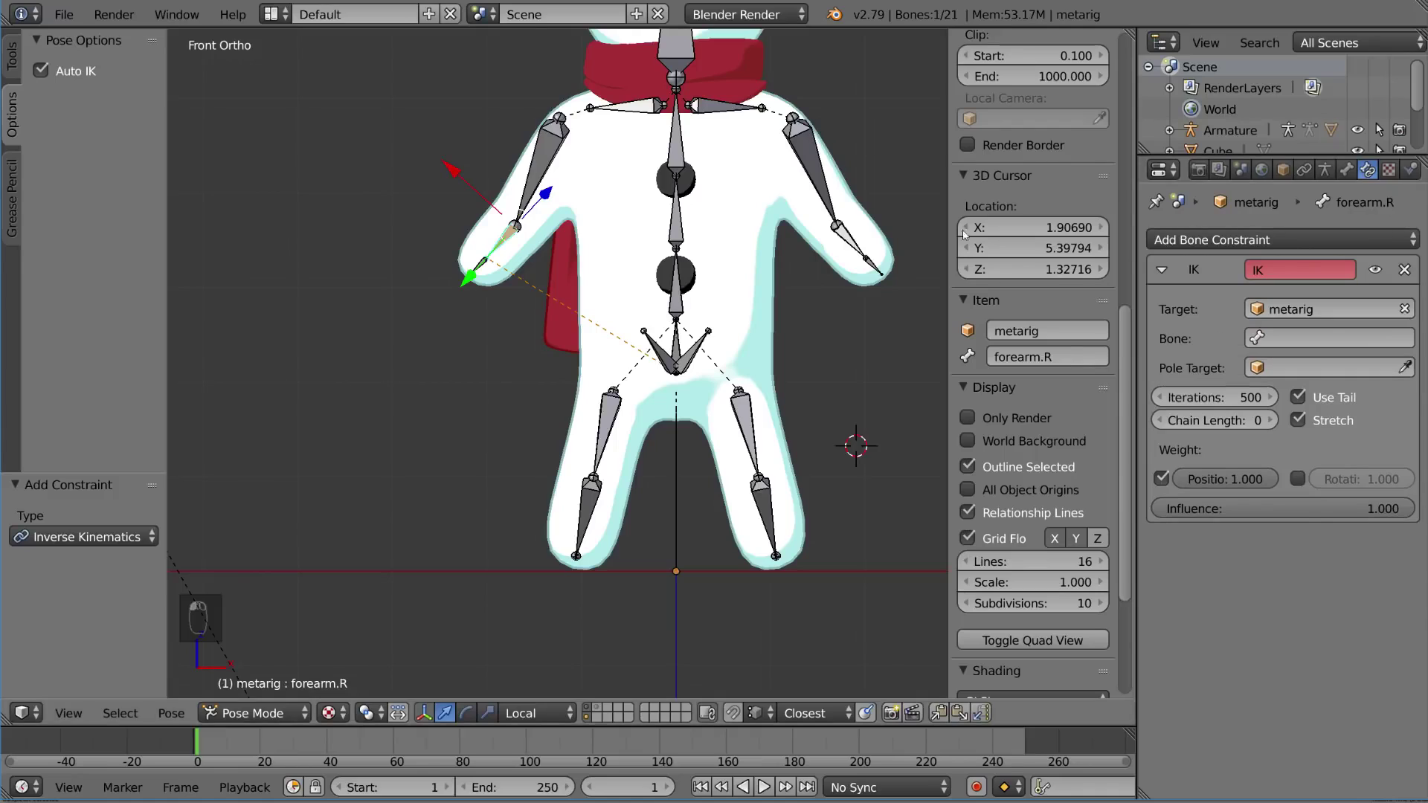
{"action": "left_click", "coordinate": [1325, 336]}
{"action": "type", "text": "and"}
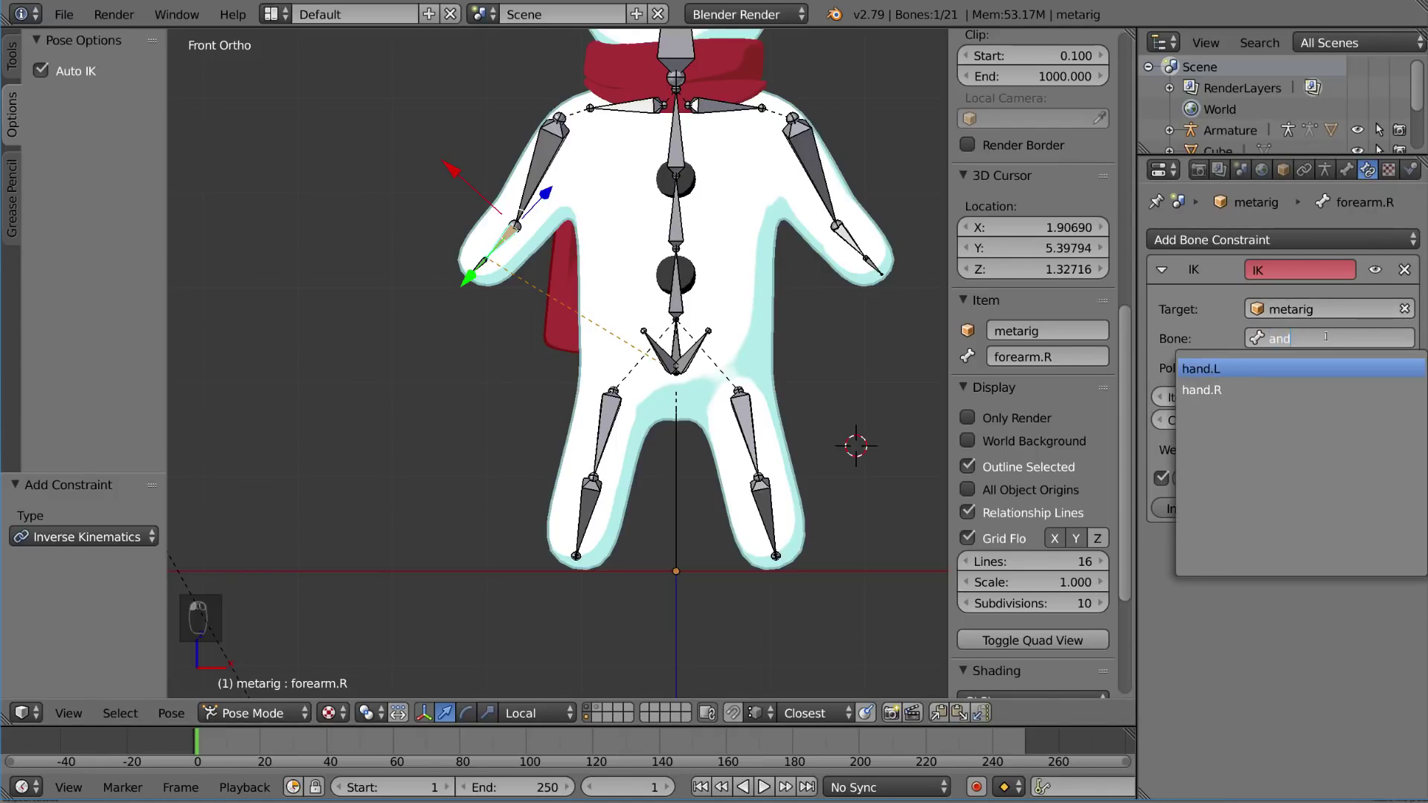
{"action": "type", "text": ".R"}
{"action": "key", "text": "Return"}
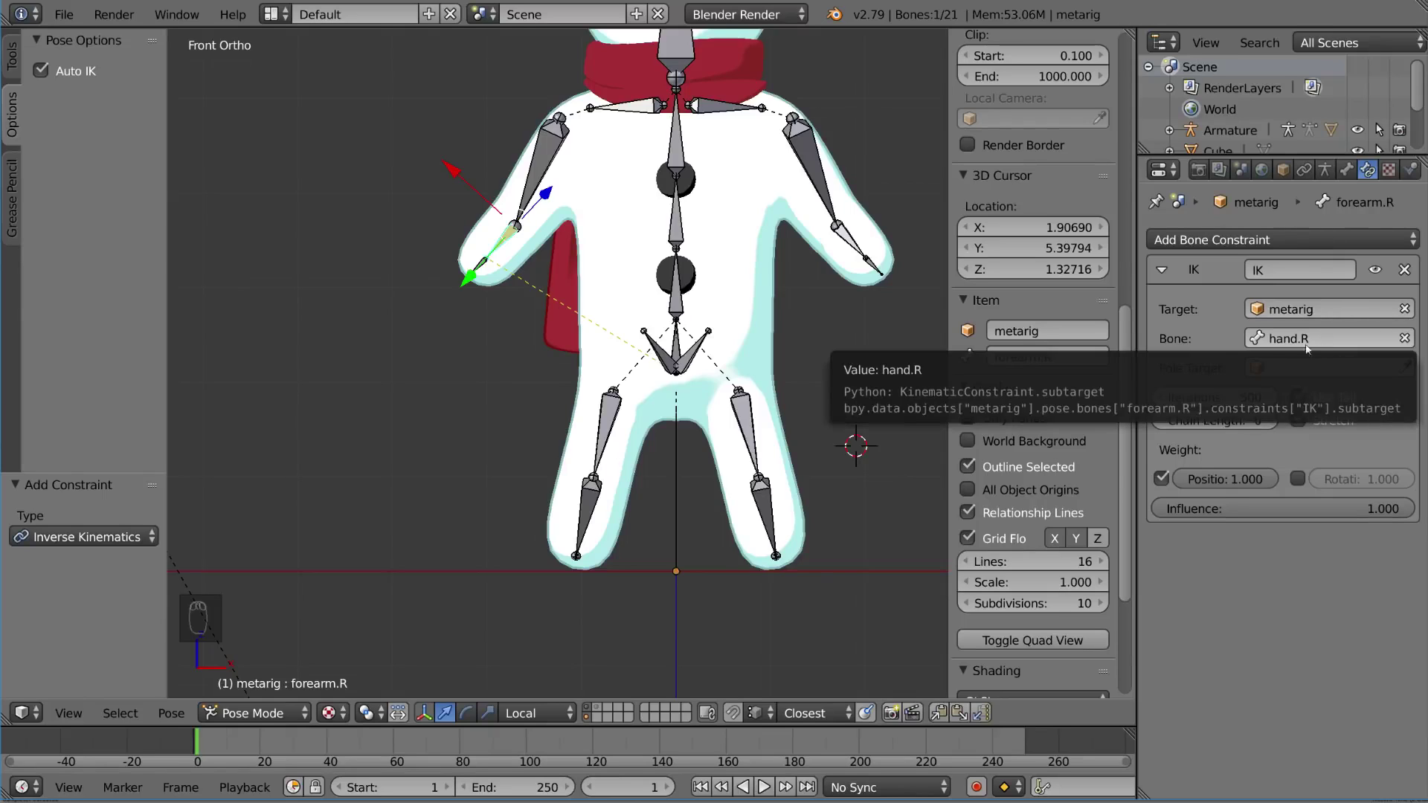
Disable Auto IK in the armature's pose options.
{"action": "right_click", "coordinate": [484, 268]}
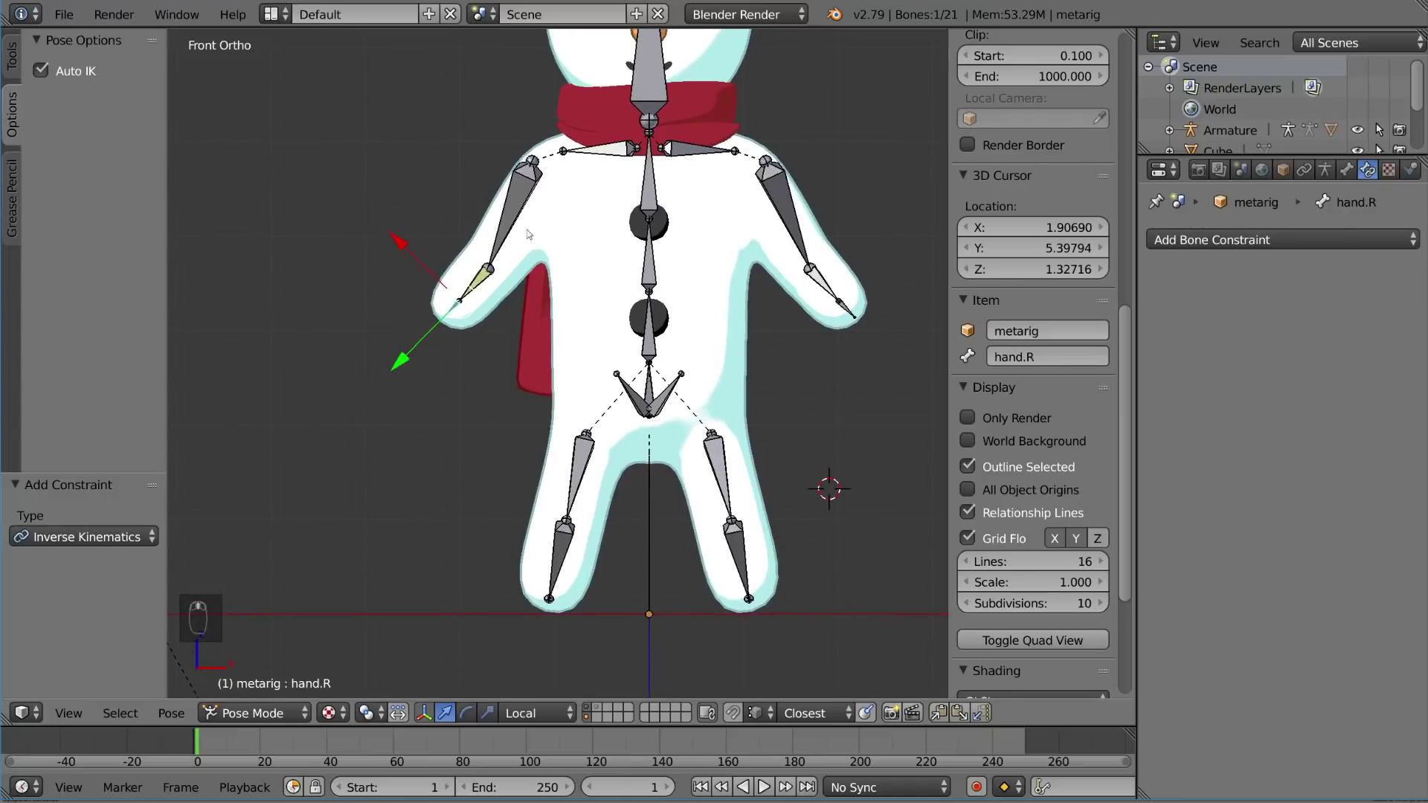
{"action": "right_click", "coordinate": [474, 286]}
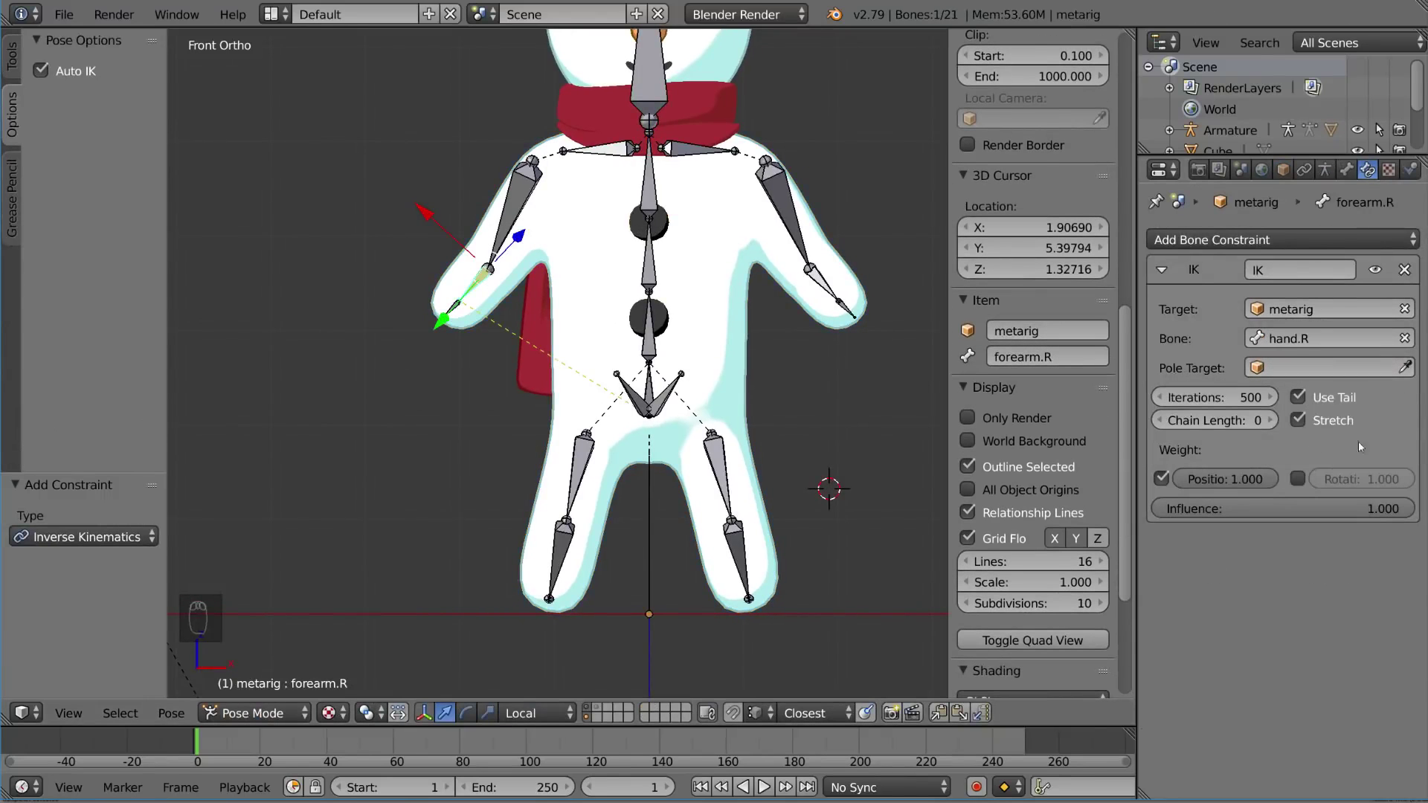
{"action": "scroll", "coordinate": [516, 468], "scroll_direction": "up", "scroll_amount": 2}
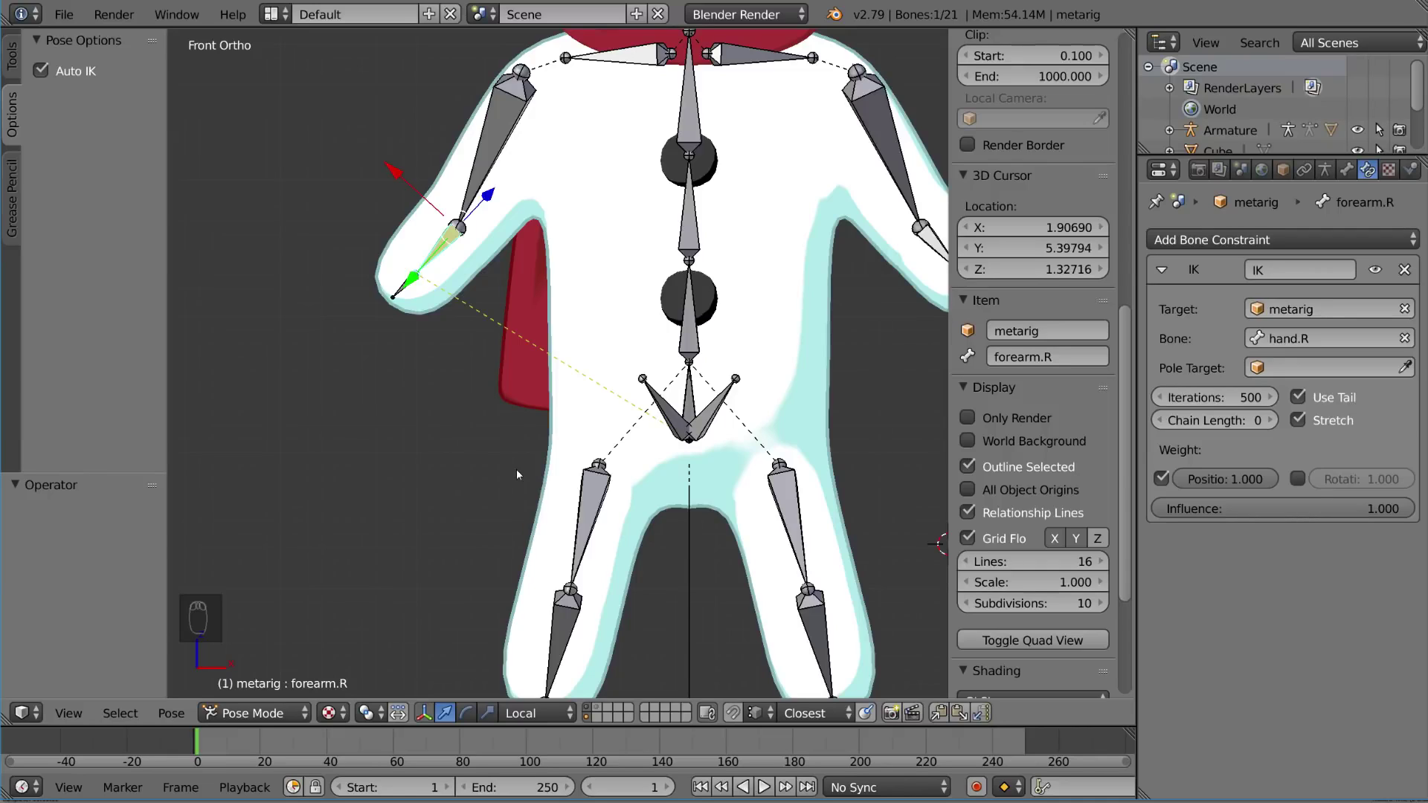
{"action": "left_click", "coordinate": [43, 72]}
Try moving the hand.R bone to test the IK constraint without Auto IK.
{"action": "right_click", "coordinate": [397, 294]}
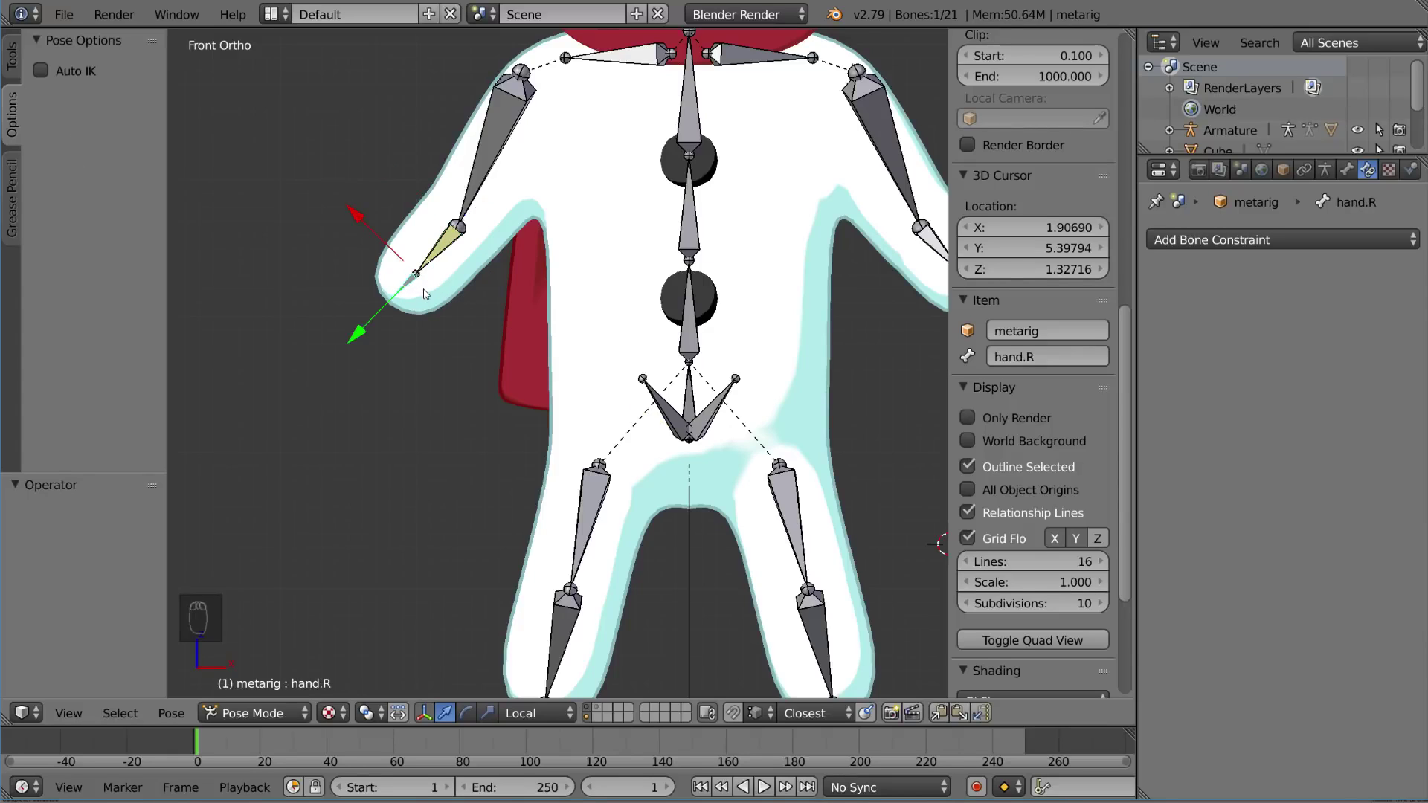
{"action": "middle_click_drag", "start_coordinate": [599, 265], "coordinate": [589, 273], "text": "shift"}
{"action": "scroll", "coordinate": [590, 273], "scroll_direction": "down", "scroll_amount": 1}
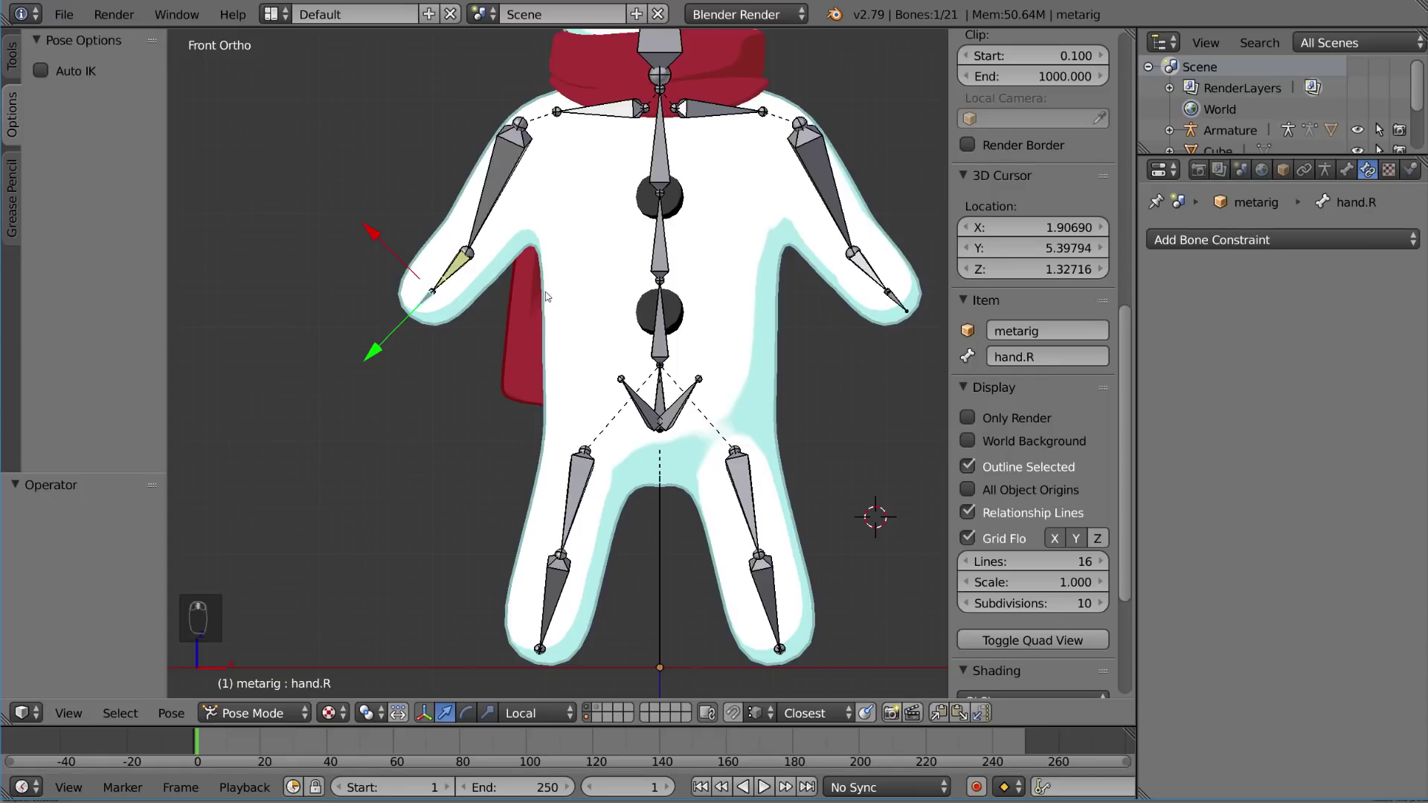
{"action": "key", "text": "g"}
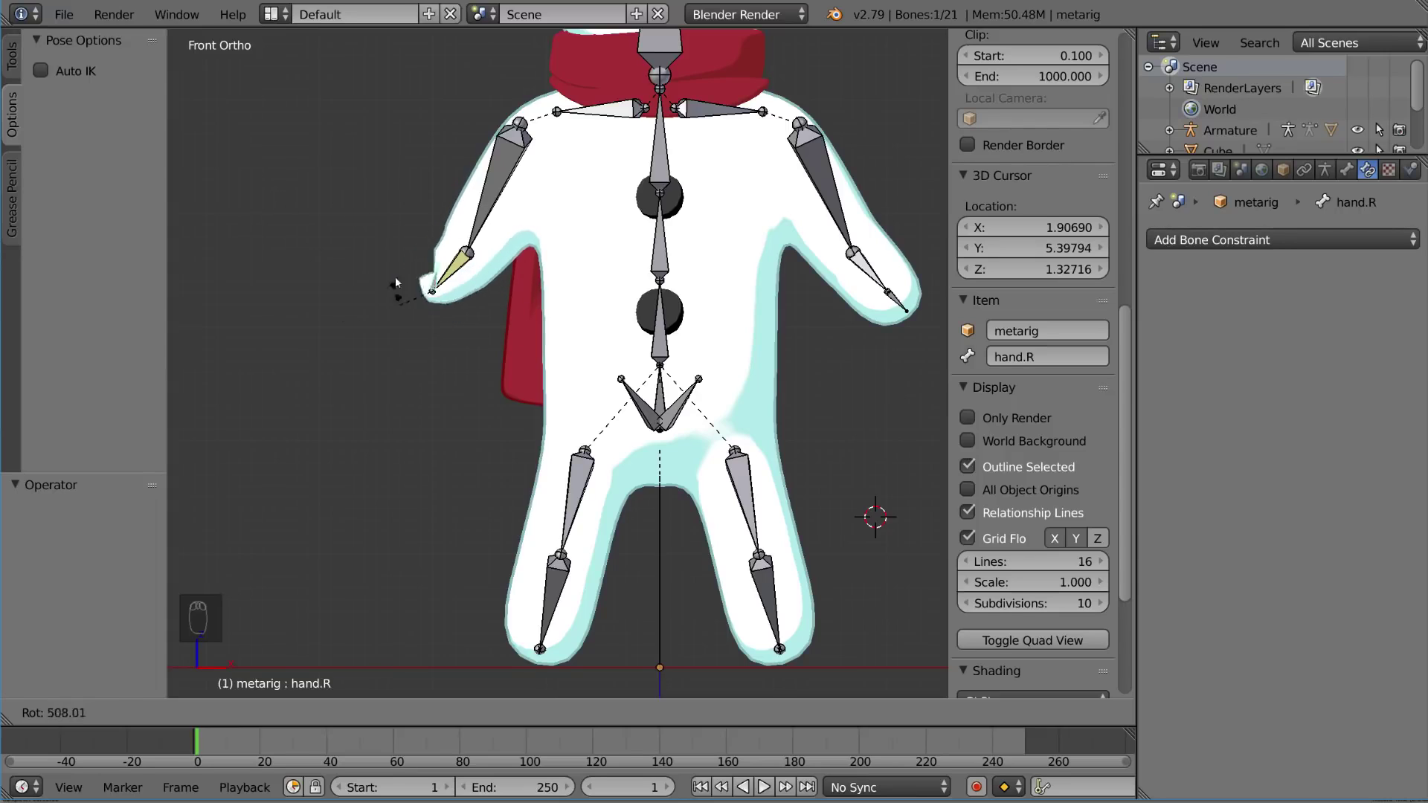
{"action": "right_click", "coordinate": [427, 247]}
Select the forearm.R bone and review its IK constraint settings.
{"action": "right_click", "coordinate": [468, 272], "text": "shift"}
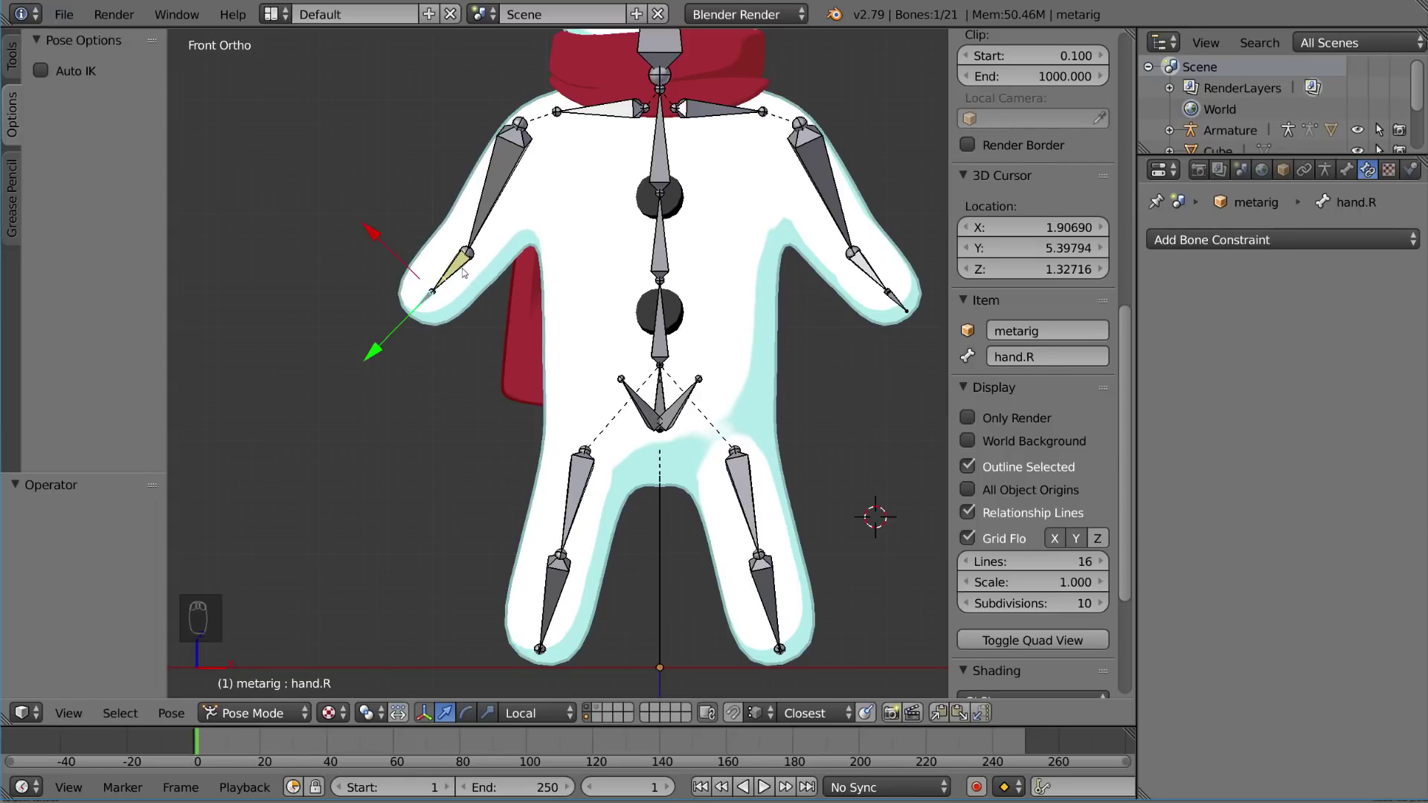
{"action": "key", "text": "shift+i"}
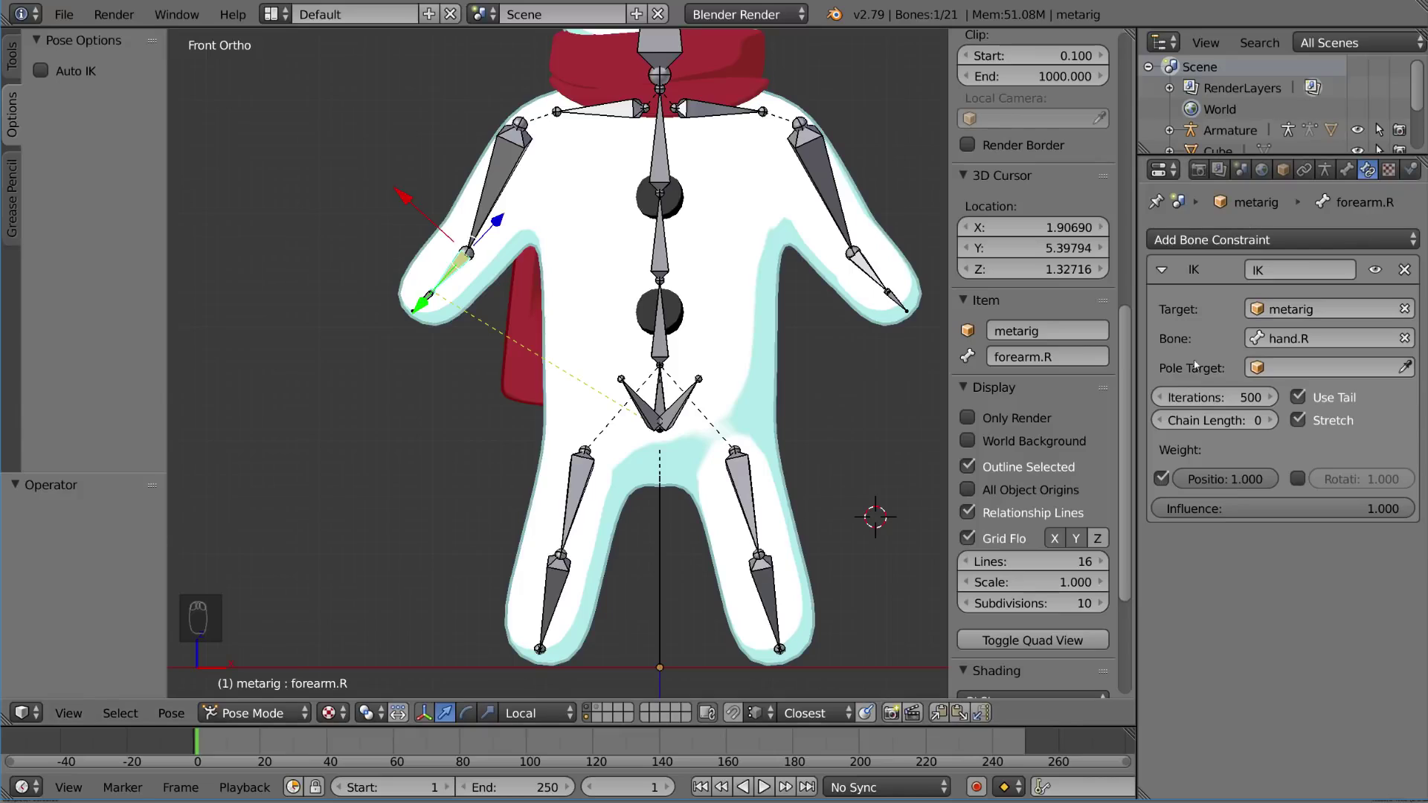
{"action": "scroll", "coordinate": [481, 266], "scroll_direction": "up", "scroll_amount": 1}
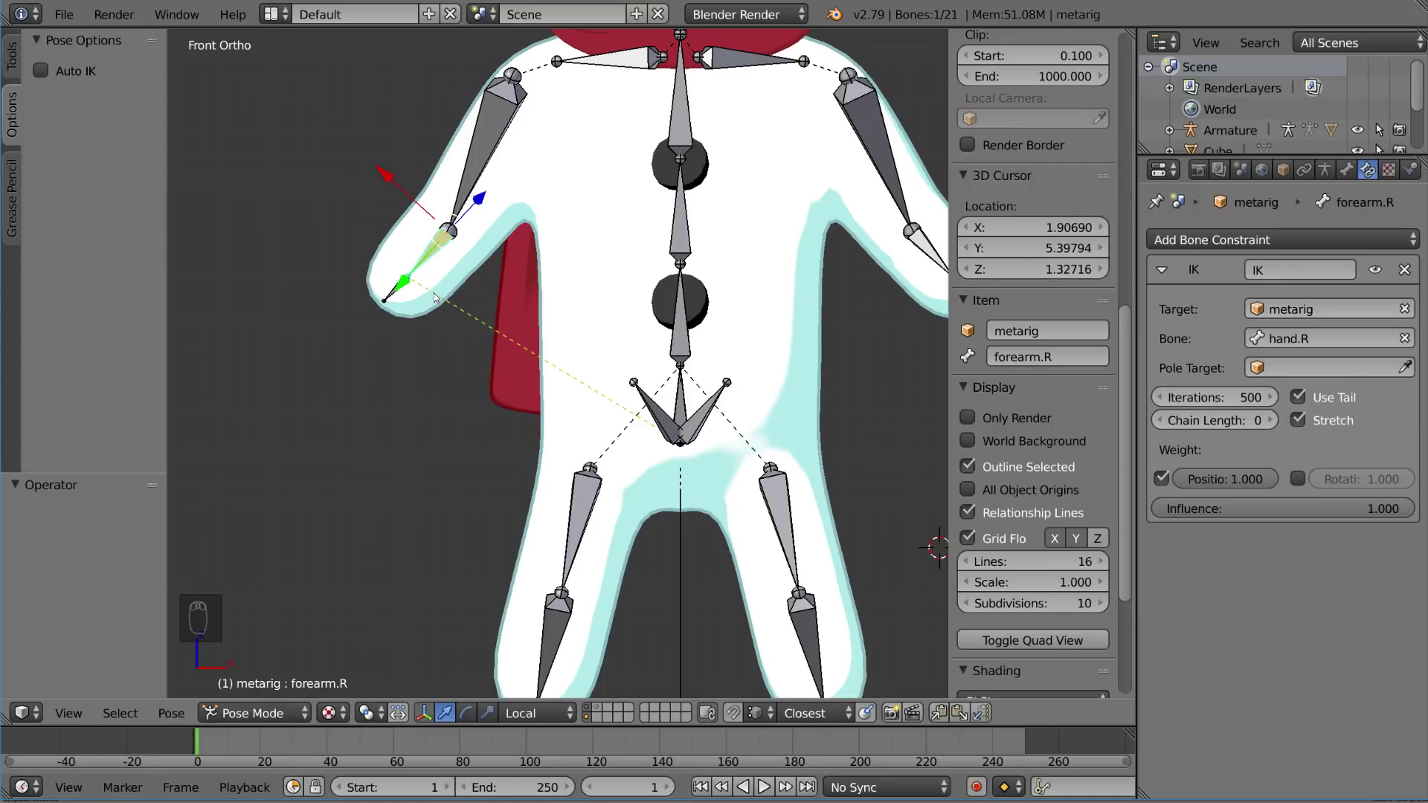
Try rotating the hand.R bone to check how it pivots at the wrist.
{"action": "right_click", "coordinate": [389, 300]}
{"action": "scroll", "coordinate": [441, 311], "scroll_direction": "up", "scroll_amount": 5}
{"action": "key", "text": "r"}
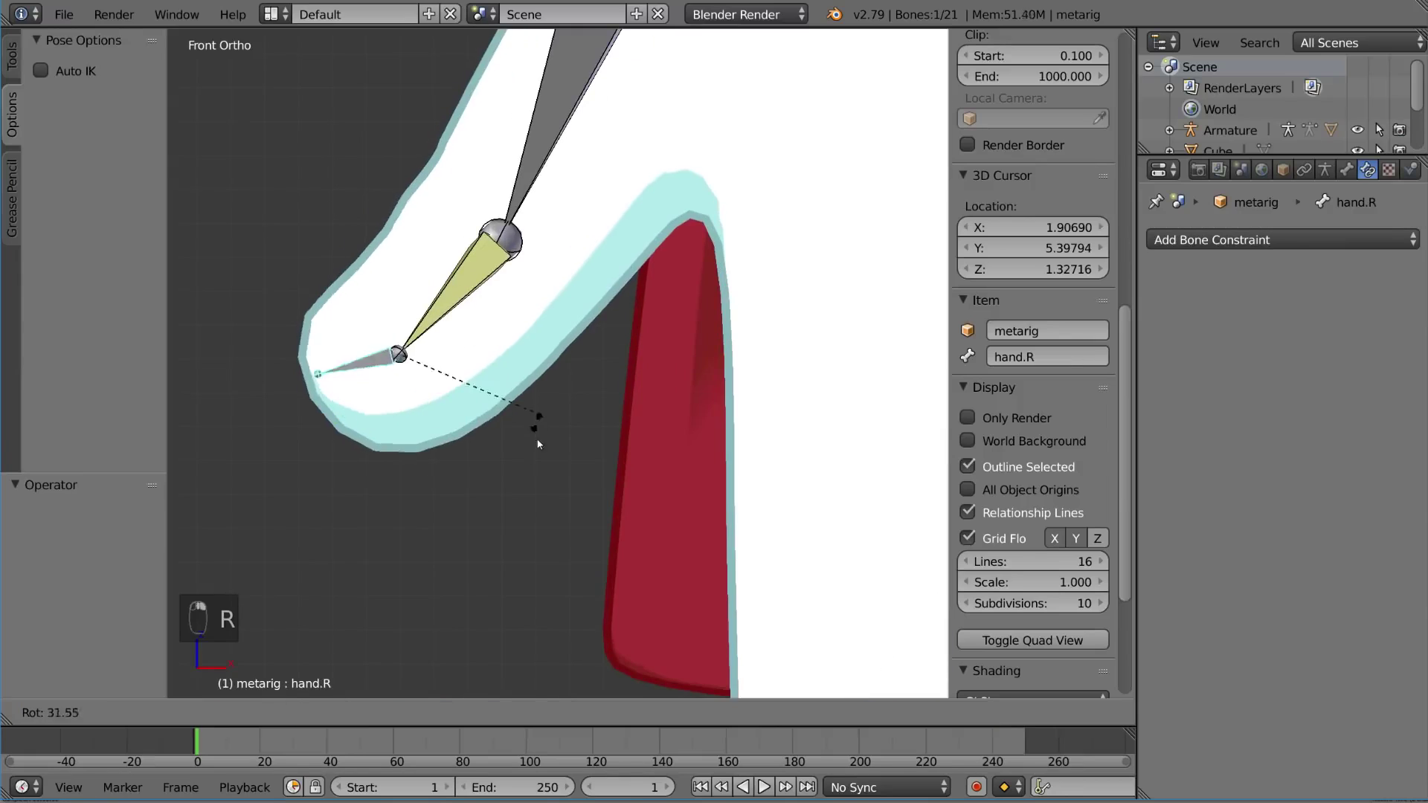
{"action": "right_click", "coordinate": [484, 315]}
{"action": "middle_click_drag", "start_coordinate": [417, 412], "coordinate": [539, 412], "text": "shift"}
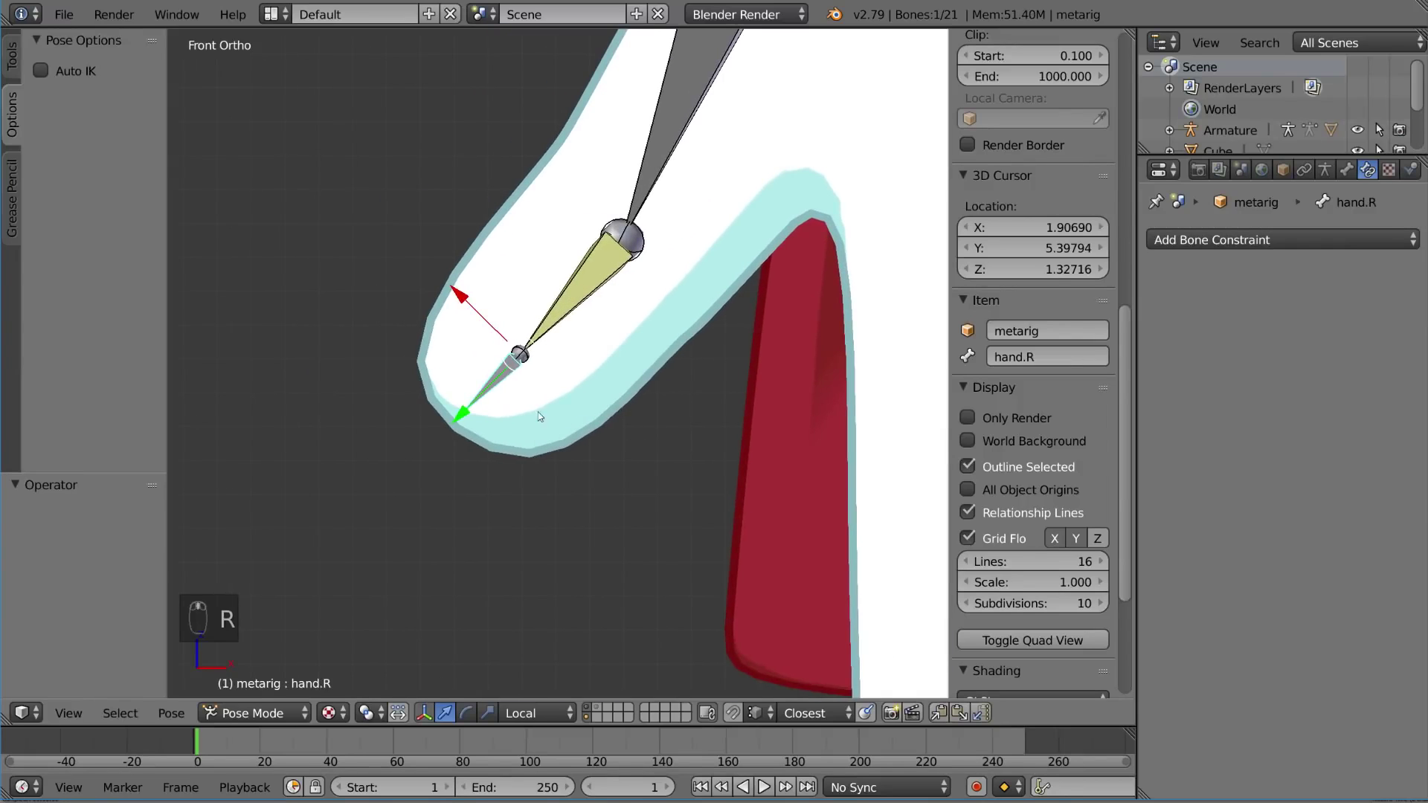
{"action": "scroll", "coordinate": [540, 416], "scroll_direction": "down", "scroll_amount": 1}
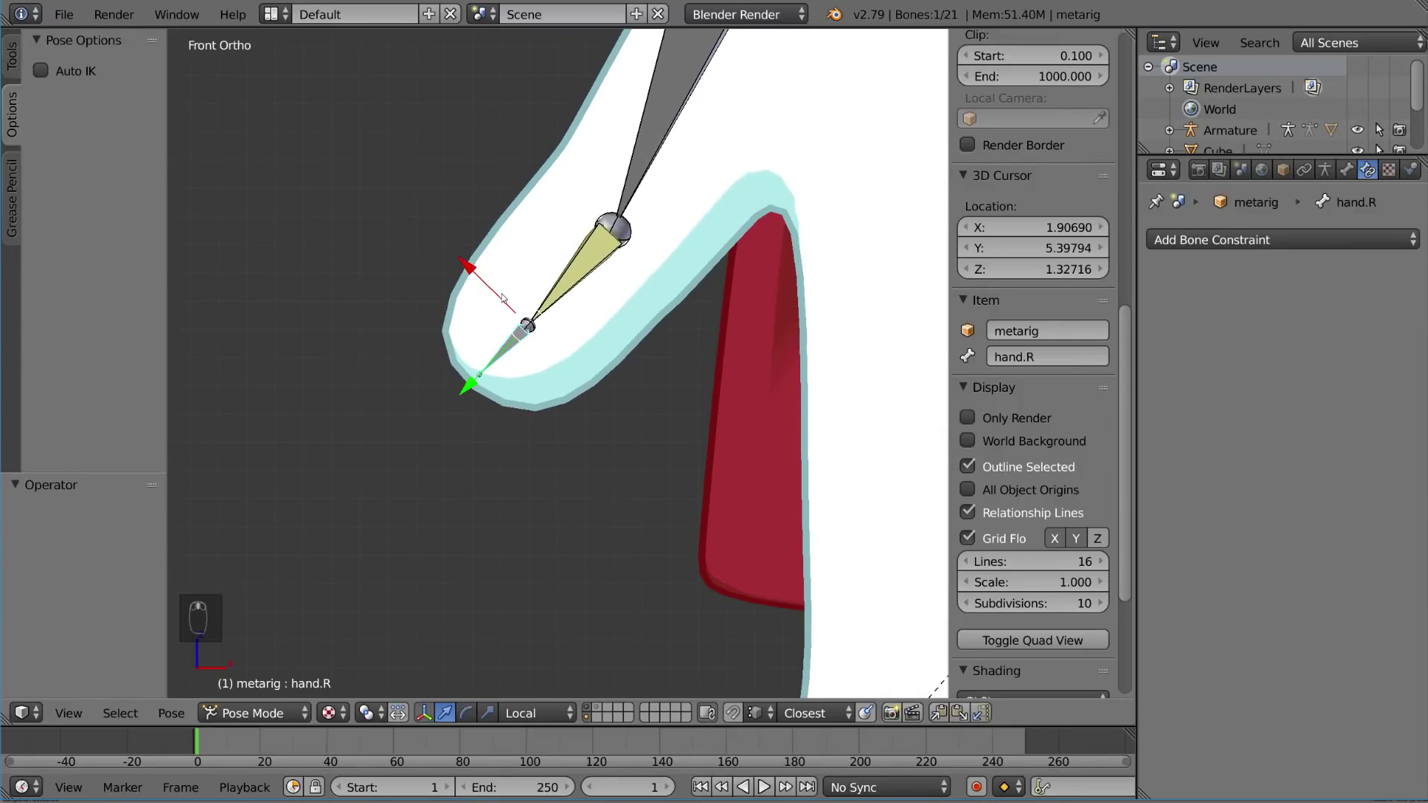
{"action": "scroll", "coordinate": [588, 443], "scroll_direction": "down", "scroll_amount": 4}
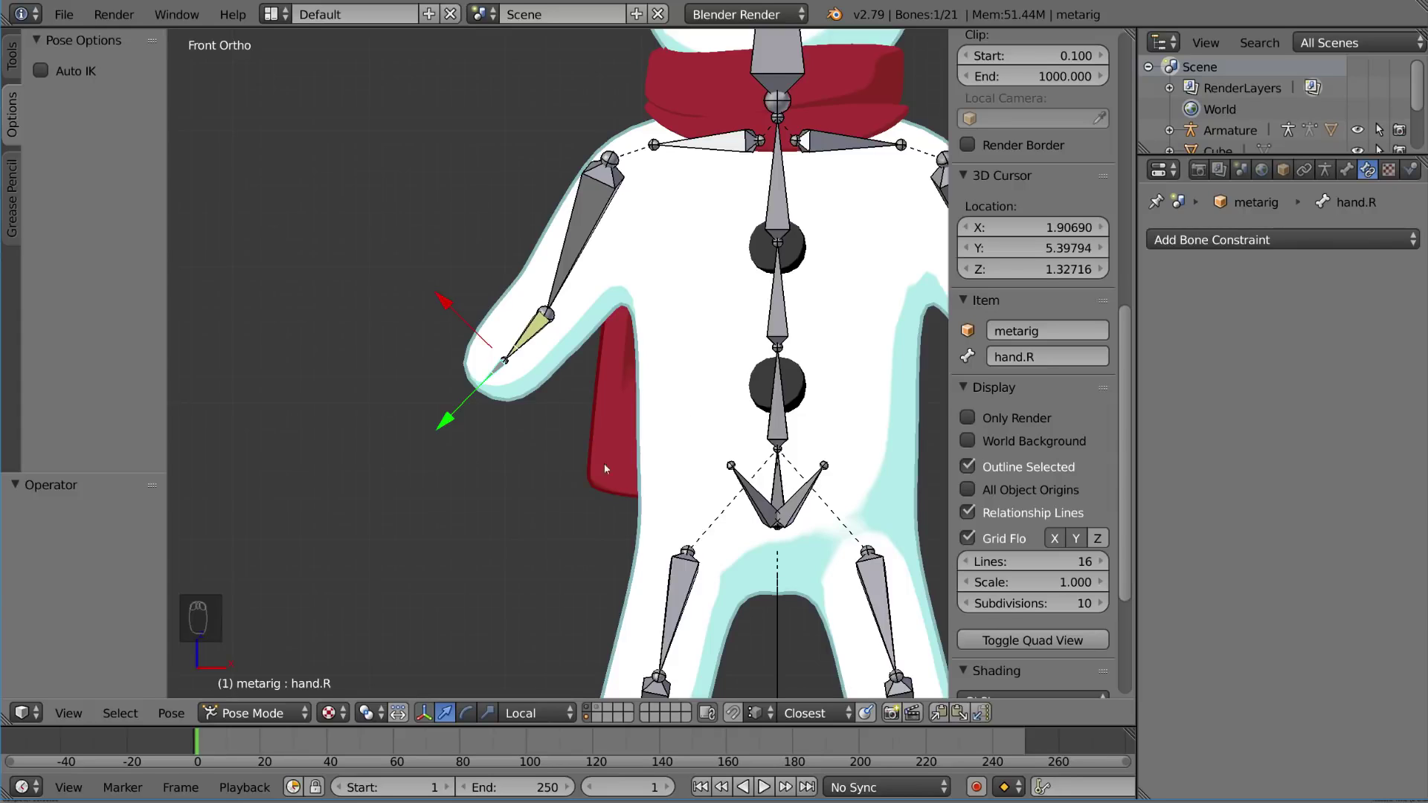
Duplicate the hand.R bone in place in the armature's Edit Mode.
{"action": "key", "text": "Tab"}
{"action": "scroll", "coordinate": [559, 433], "scroll_direction": "up", "scroll_amount": 2}
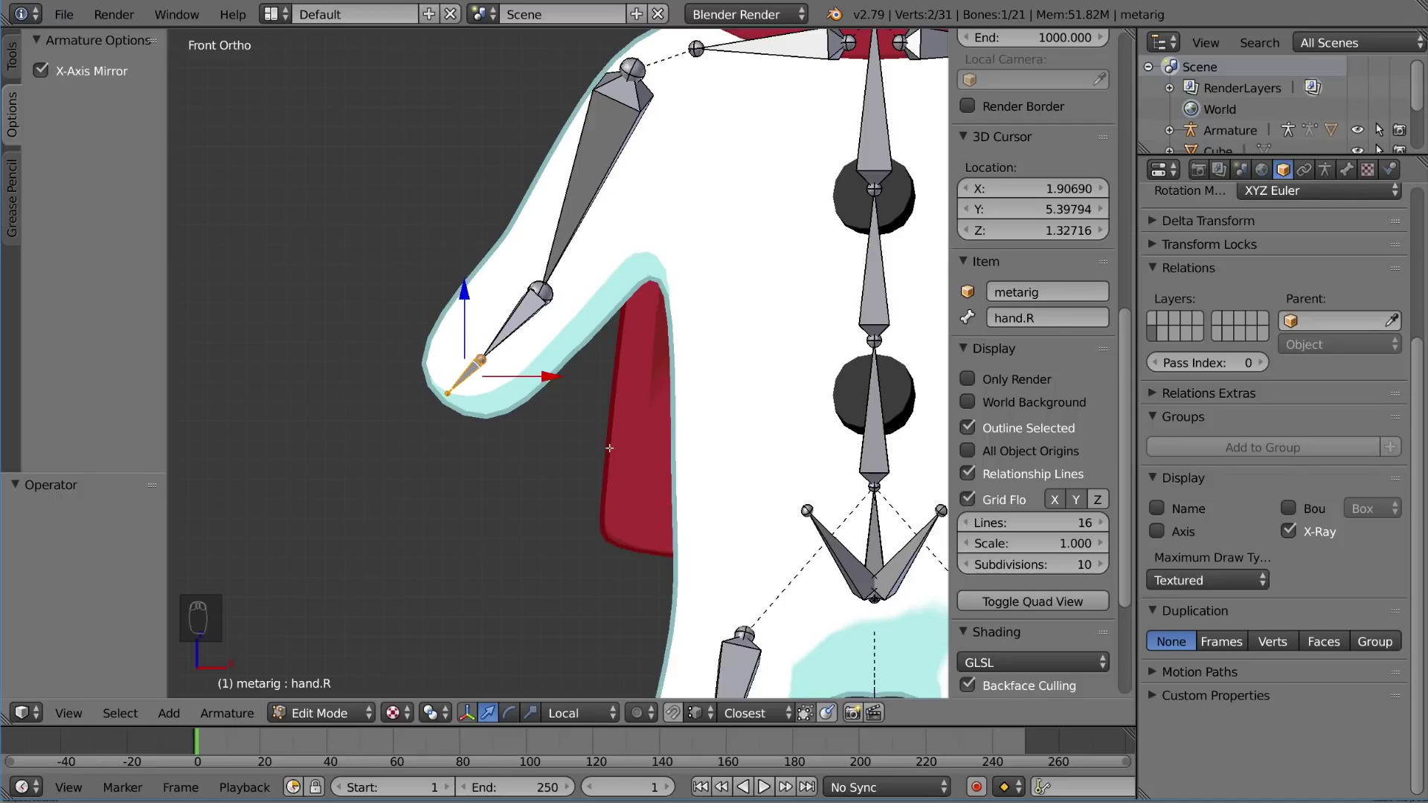
{"action": "key", "text": "shift+d"}
{"action": "right_click", "coordinate": [608, 456]}
{"action": "scroll", "coordinate": [493, 463], "scroll_direction": "up", "scroll_amount": 6}
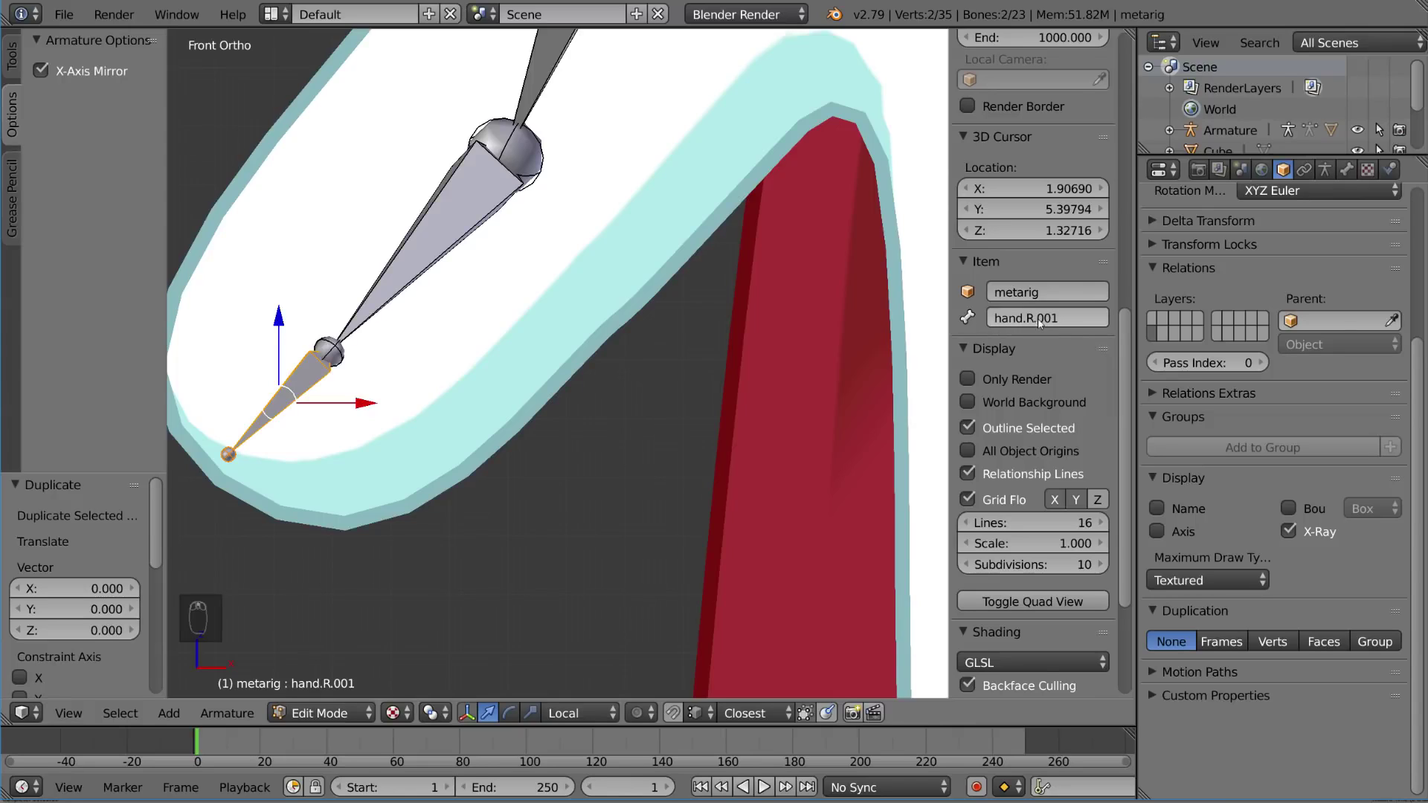
{"action": "scroll", "coordinate": [394, 374], "scroll_direction": "down", "scroll_amount": 2}
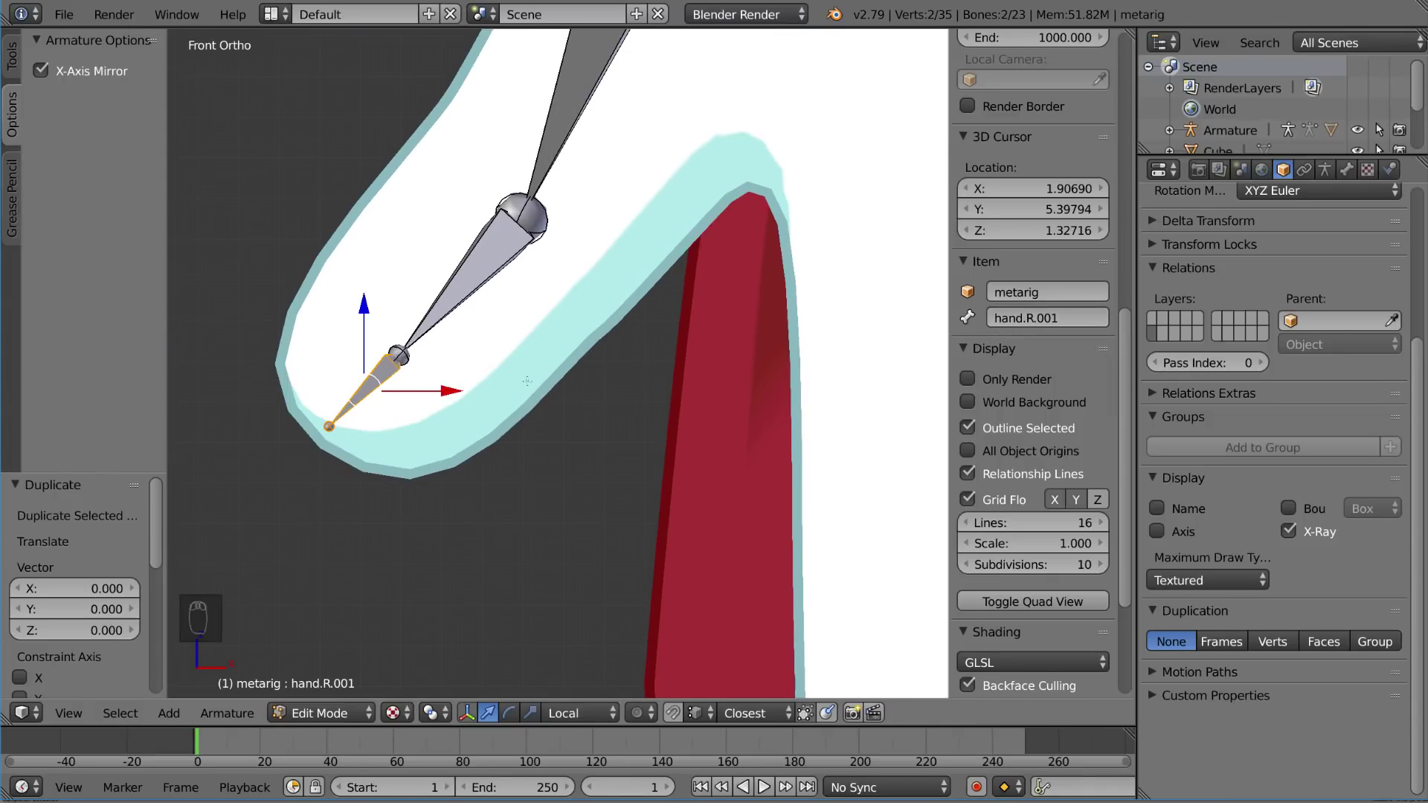
Rename the duplicated hand bone to hand_IK.R.
{"action": "left_click", "coordinate": [1079, 318]}
{"action": "key", "text": "BackSpace"}
{"action": "key", "text": "BackSpace"}
{"action": "key", "text": "BackSpace"}
{"action": "key", "text": "BackSpace"}
{"action": "key", "text": "Left"}
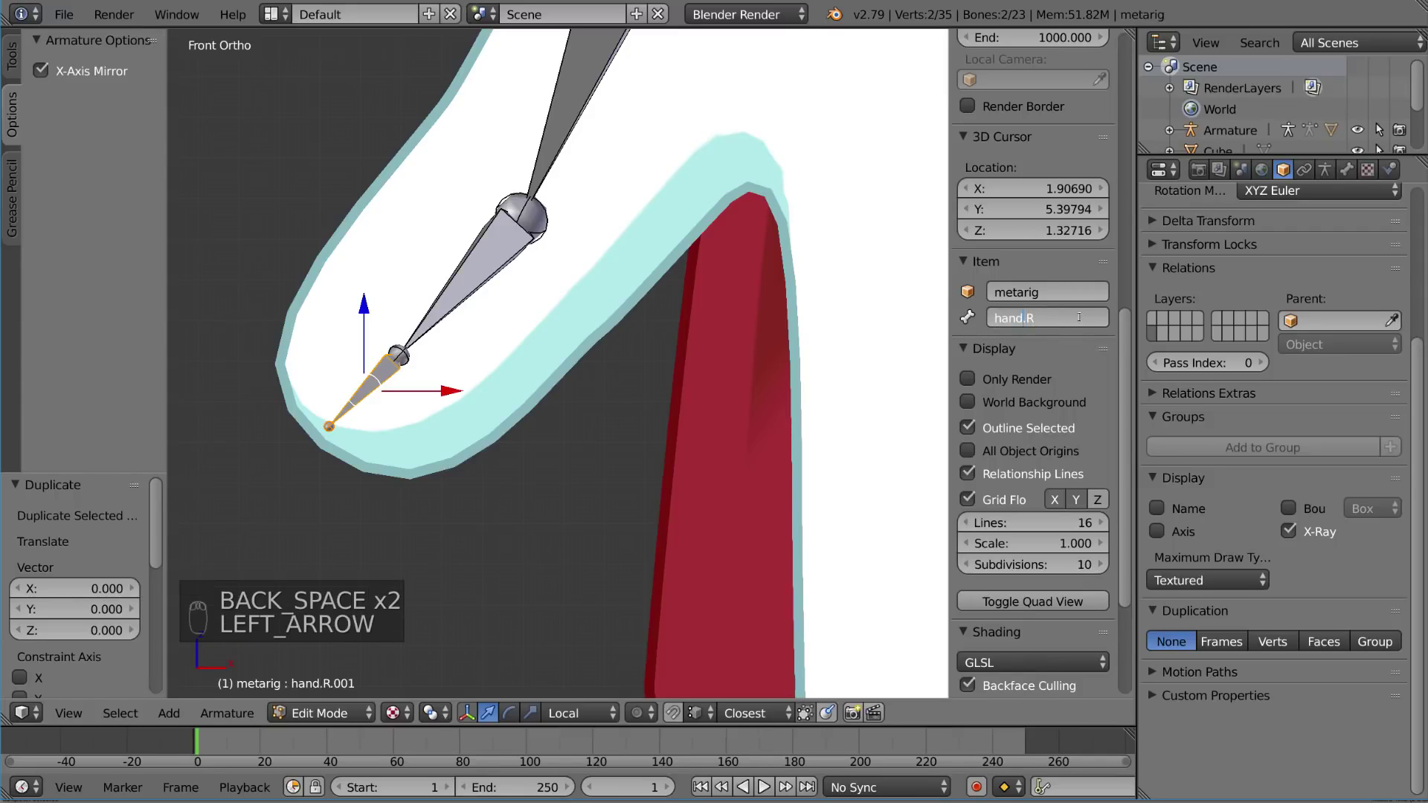
{"action": "type", "text": "_IK"}
{"action": "key", "text": "Return"}
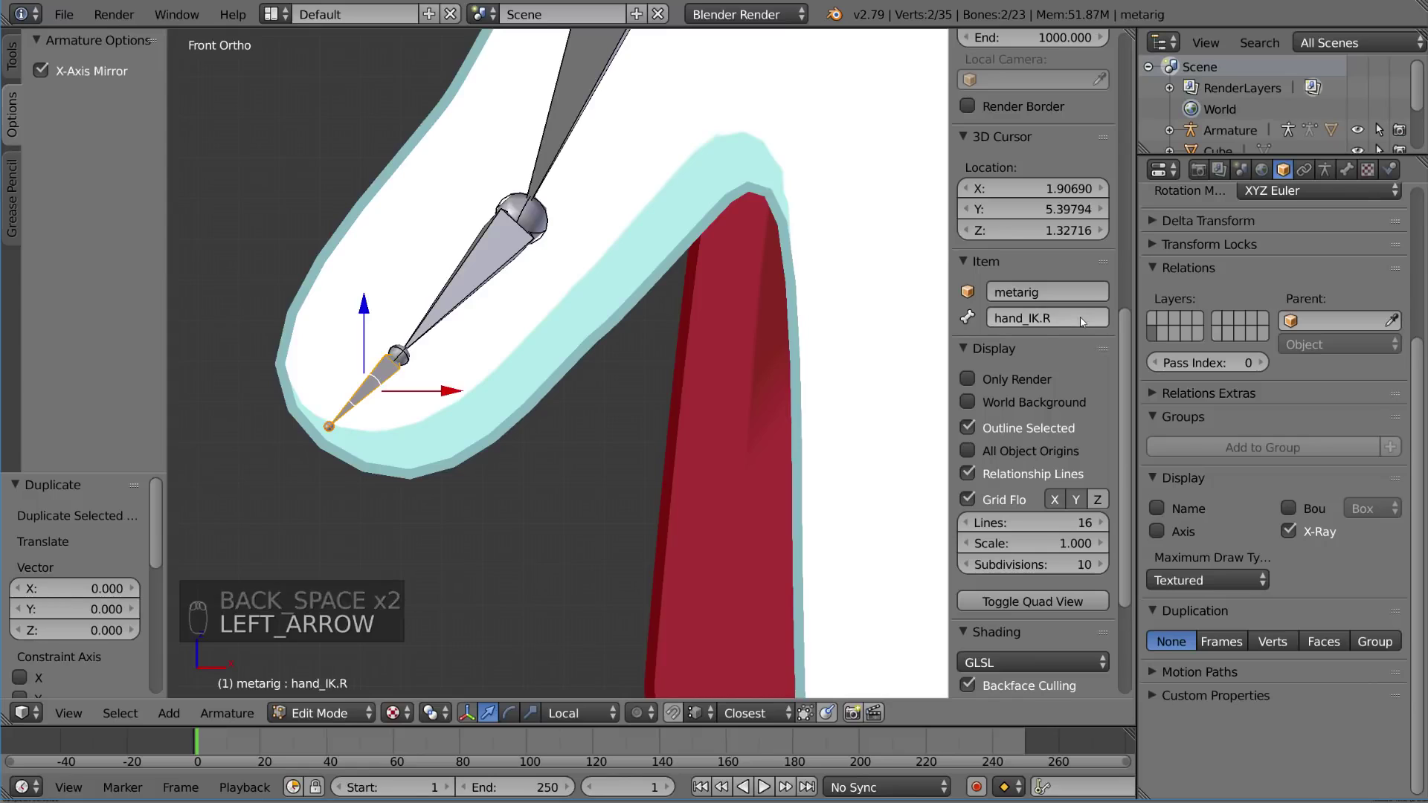
Try moving the hand_IK.R bone to check its parent link to the forearm.
{"action": "scroll", "coordinate": [305, 510], "scroll_direction": "down", "scroll_amount": 3}
{"action": "key", "text": "g"}
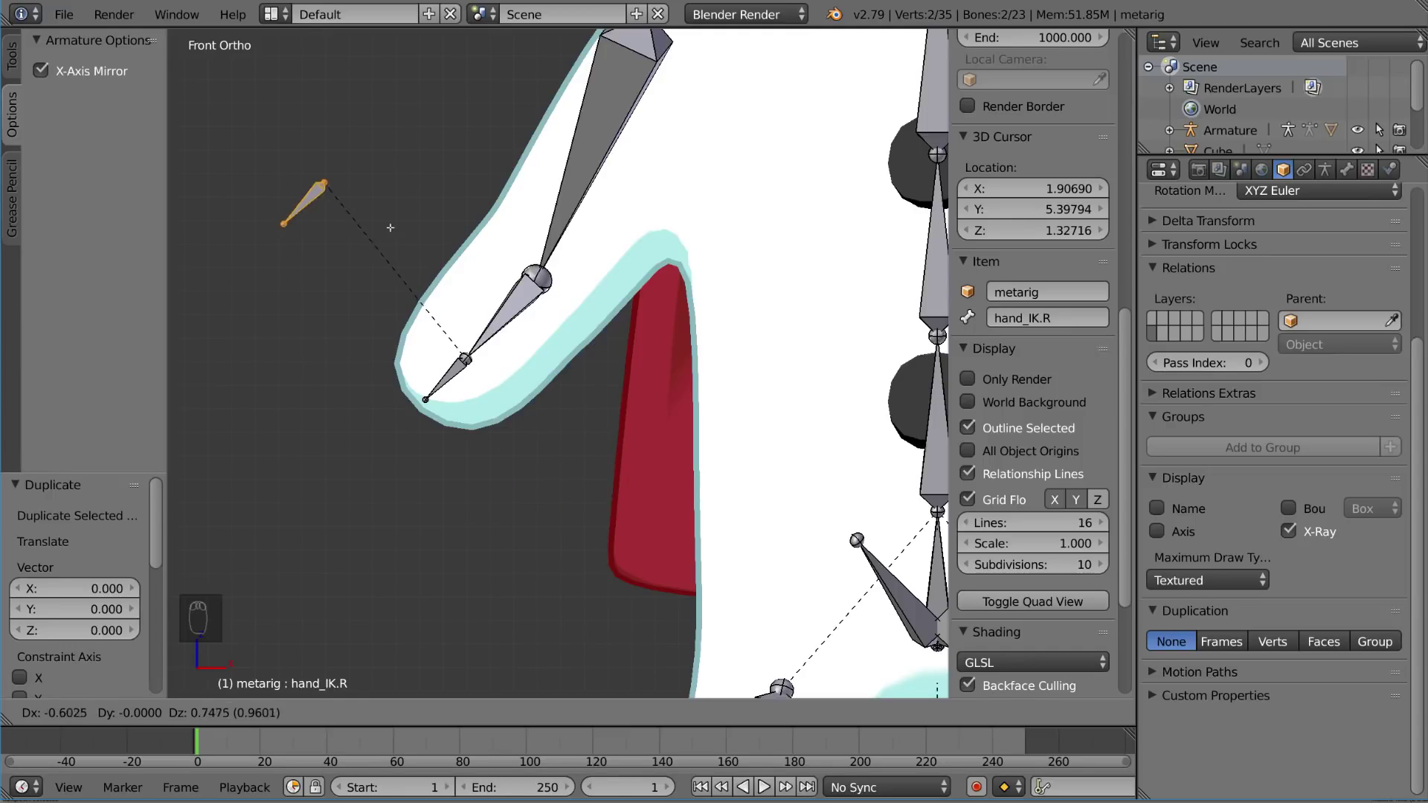
{"action": "right_click", "coordinate": [637, 456]}
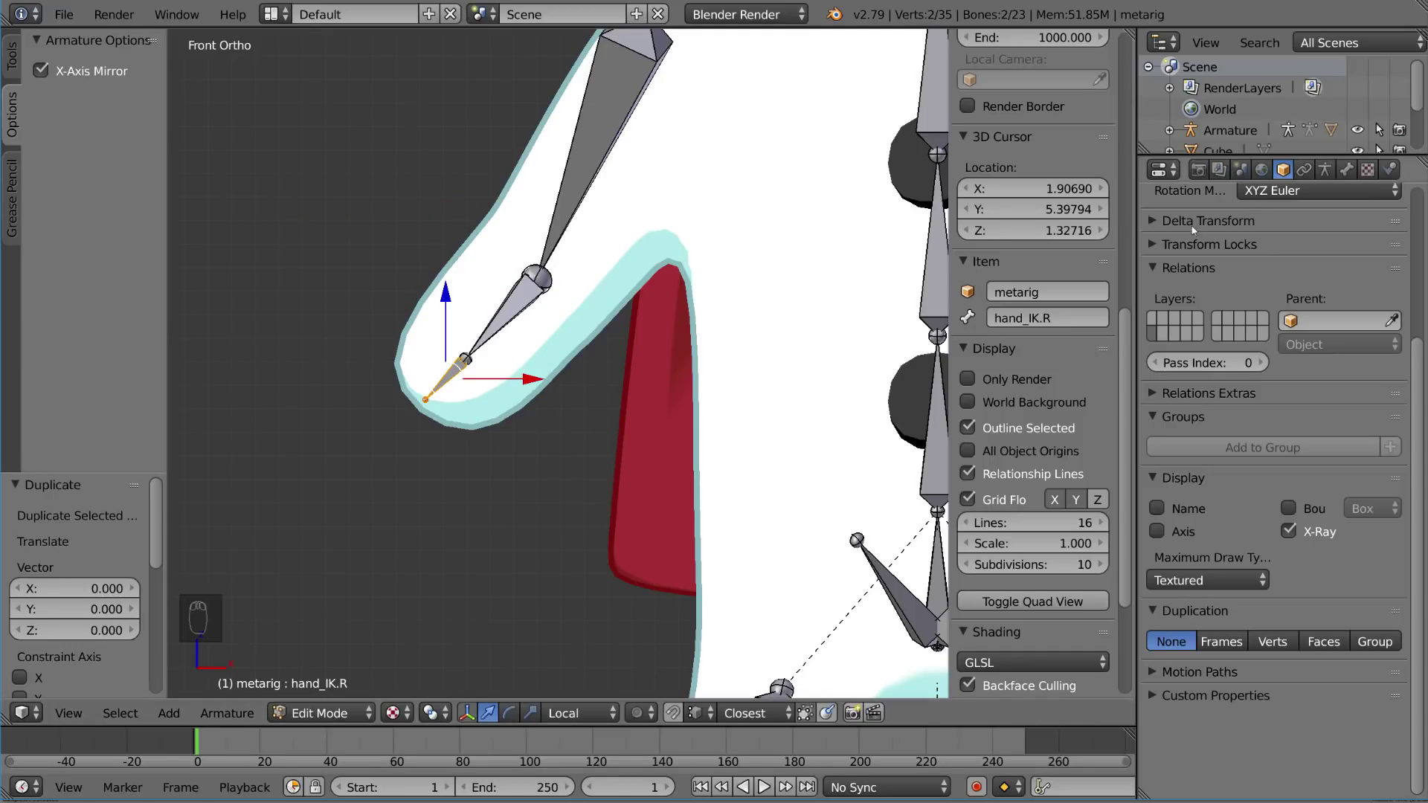
Clear the hand_IK.R bone's parent in its bone relations.
{"action": "left_click", "coordinate": [1346, 172]}
{"action": "scroll", "coordinate": [1323, 298], "scroll_direction": "up", "scroll_amount": 5}
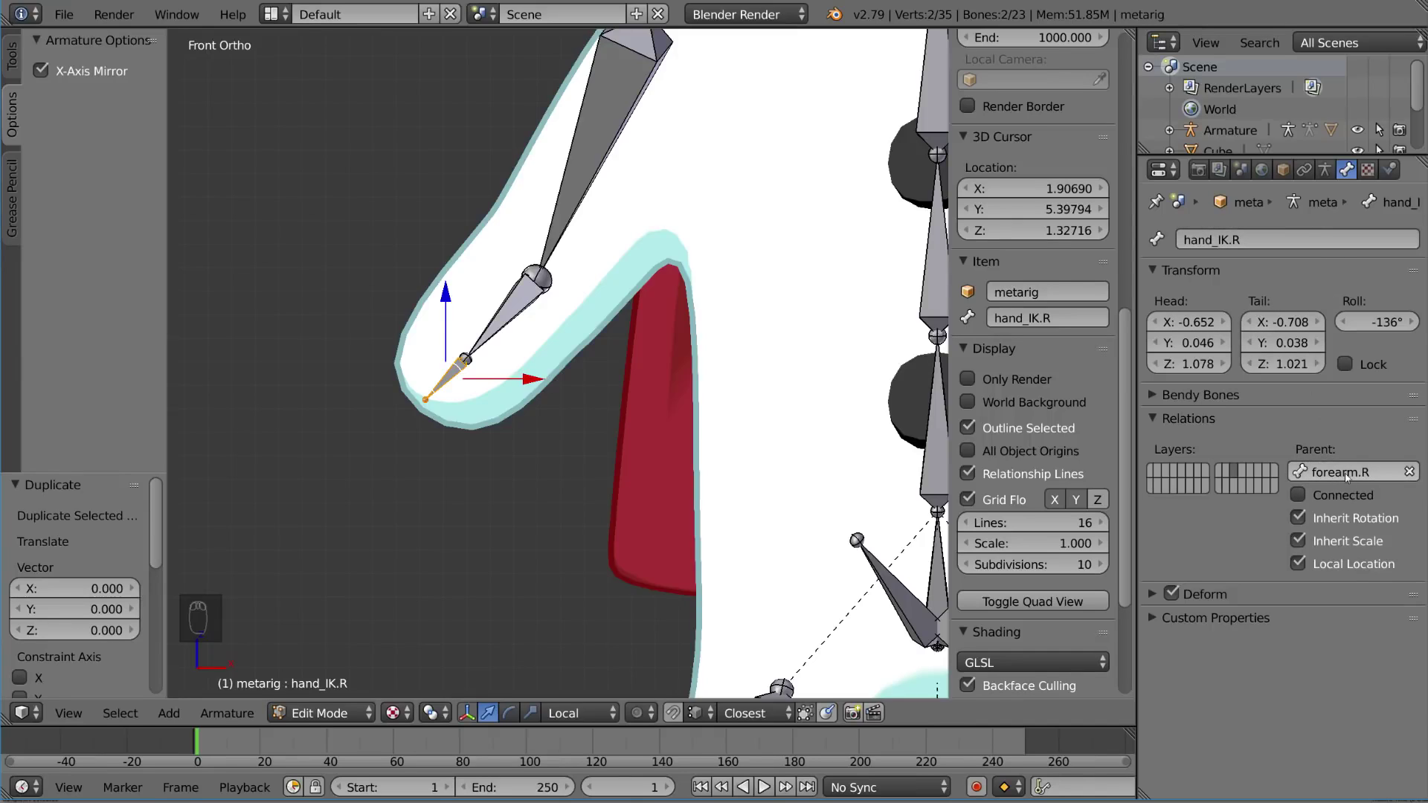
{"action": "left_click", "coordinate": [1409, 472]}
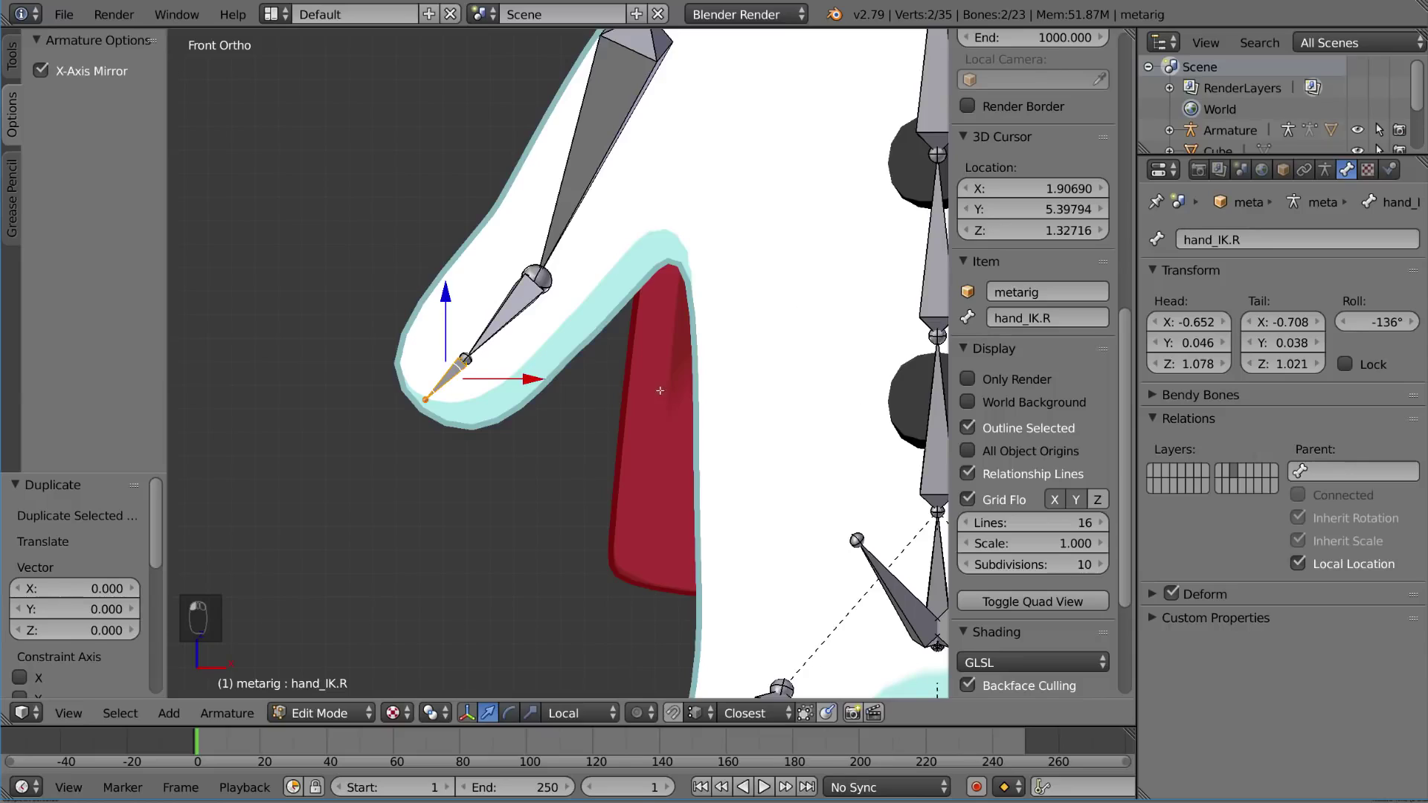
Try moving the unparented hand_IK.R bone and the original hand.R bone to compare how they attach to the arm.
{"action": "key", "text": "g"}
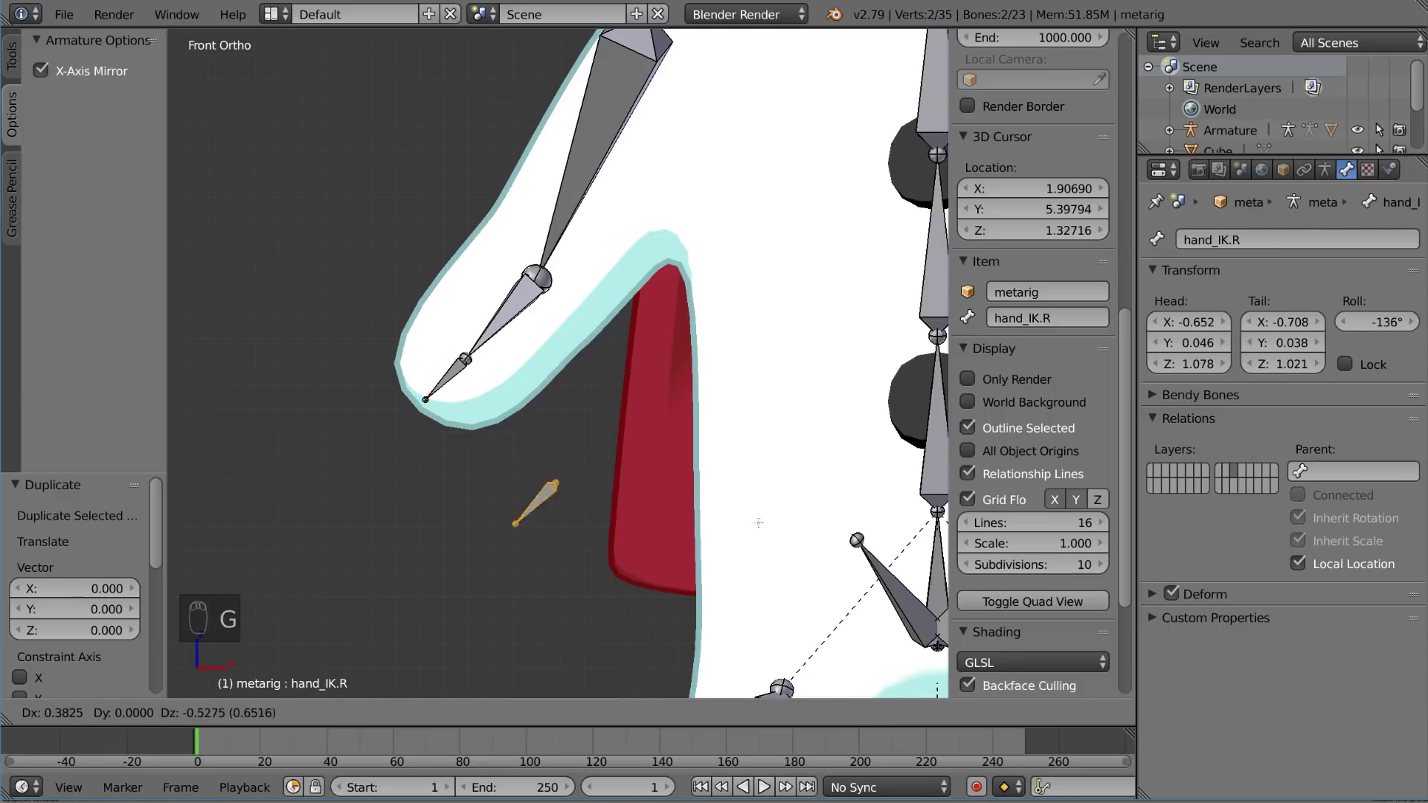
{"action": "right_click", "coordinate": [499, 363]}
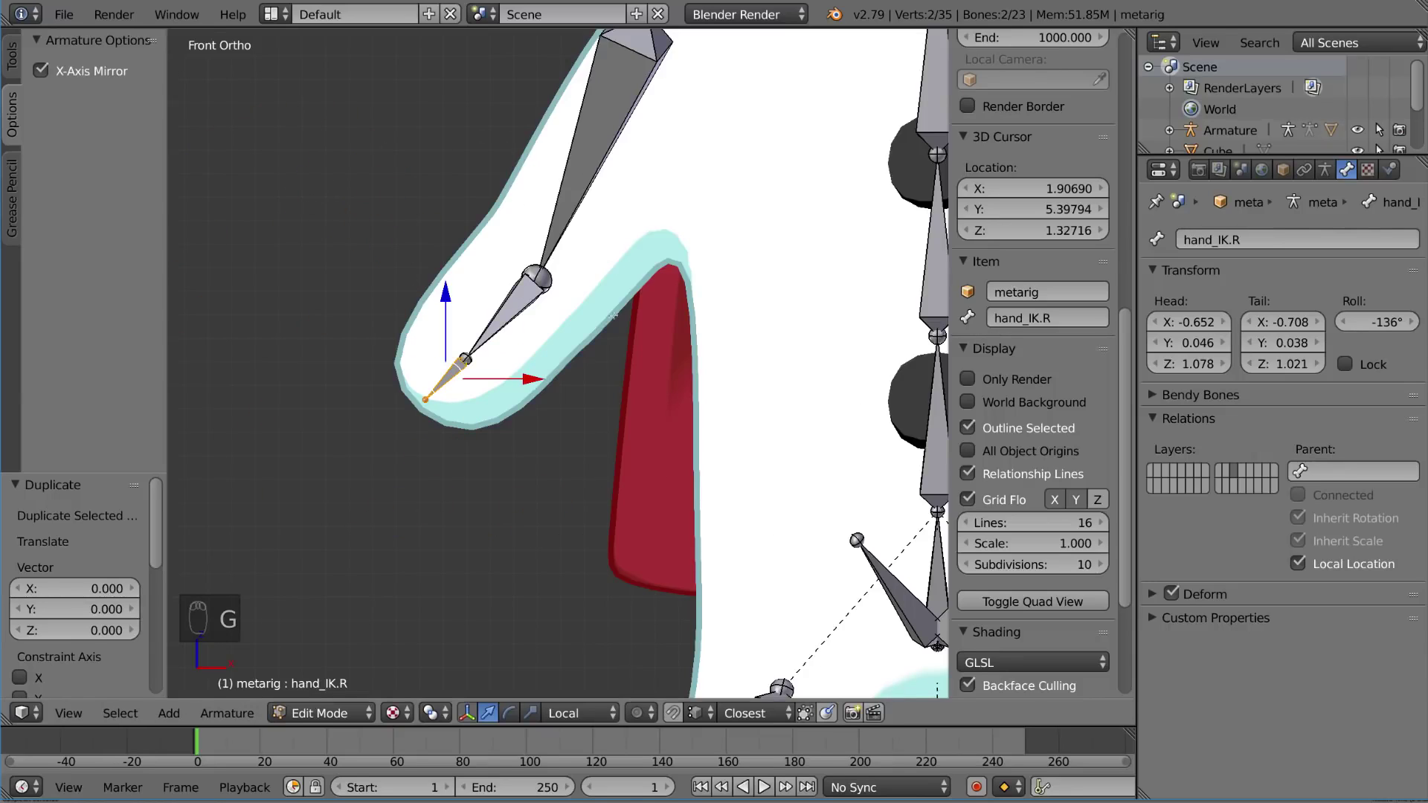
{"action": "right_click", "coordinate": [438, 394]}
{"action": "key", "text": "g"}
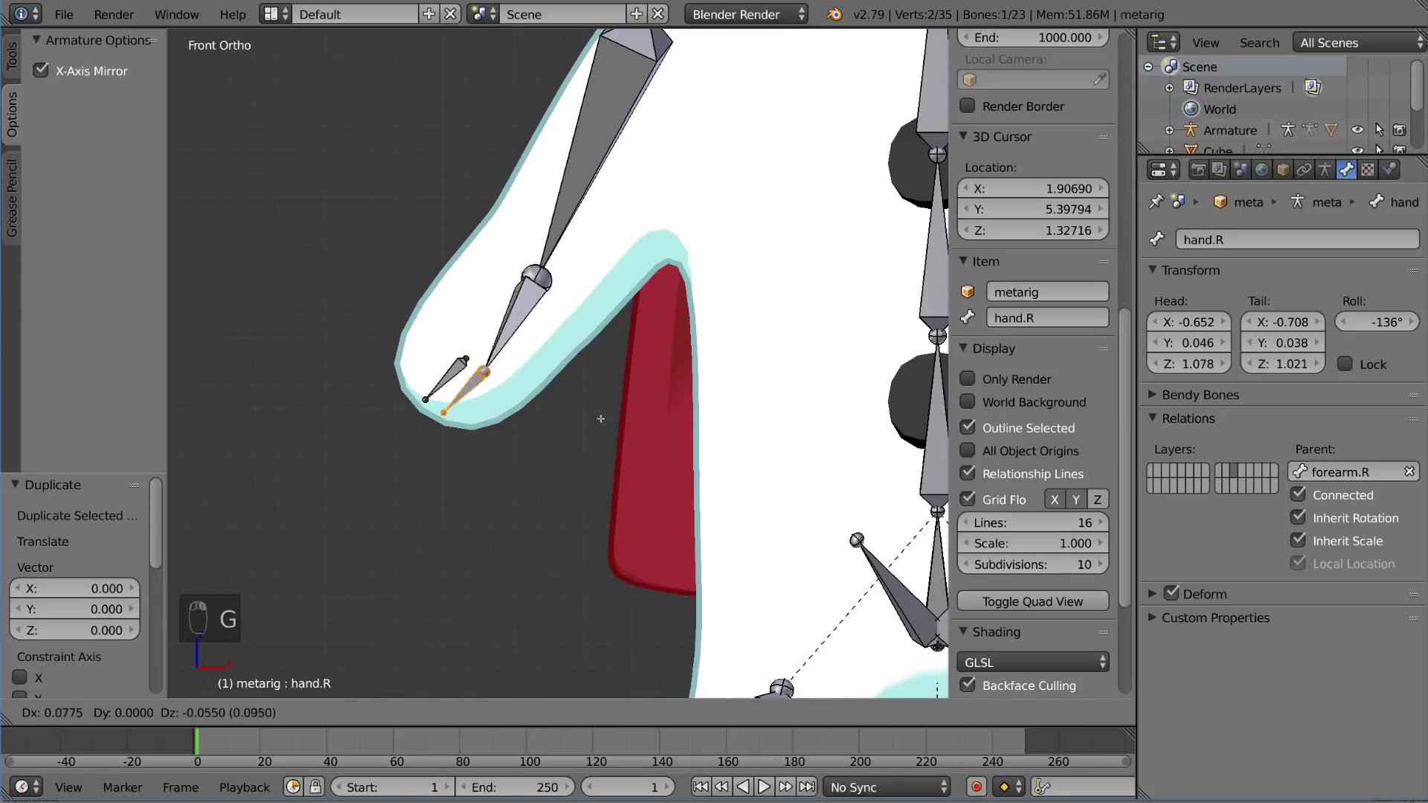
{"action": "right_click", "coordinate": [643, 380]}
{"action": "scroll", "coordinate": [580, 330], "scroll_direction": "down", "scroll_amount": 5}
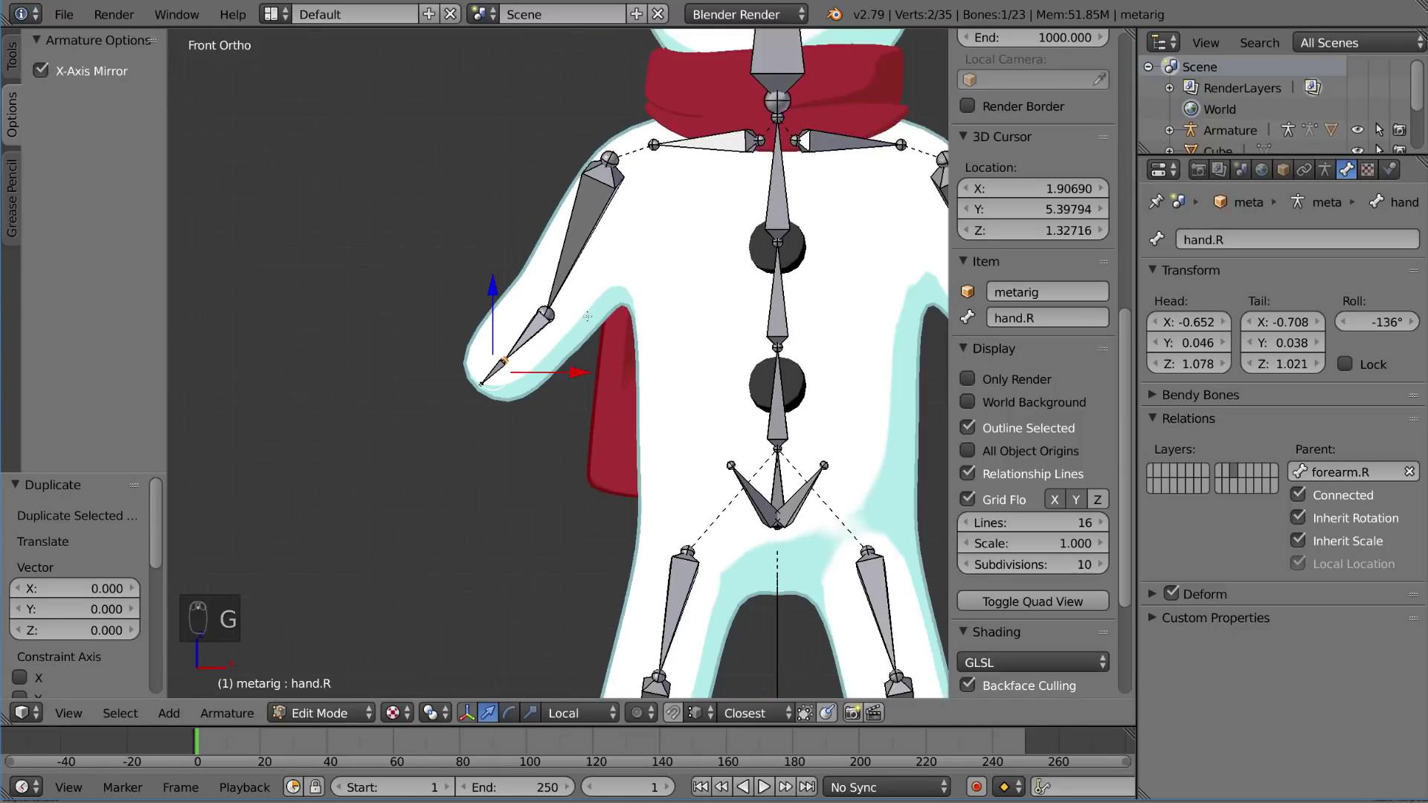
{"action": "scroll", "coordinate": [535, 344], "scroll_direction": "up", "scroll_amount": 5}
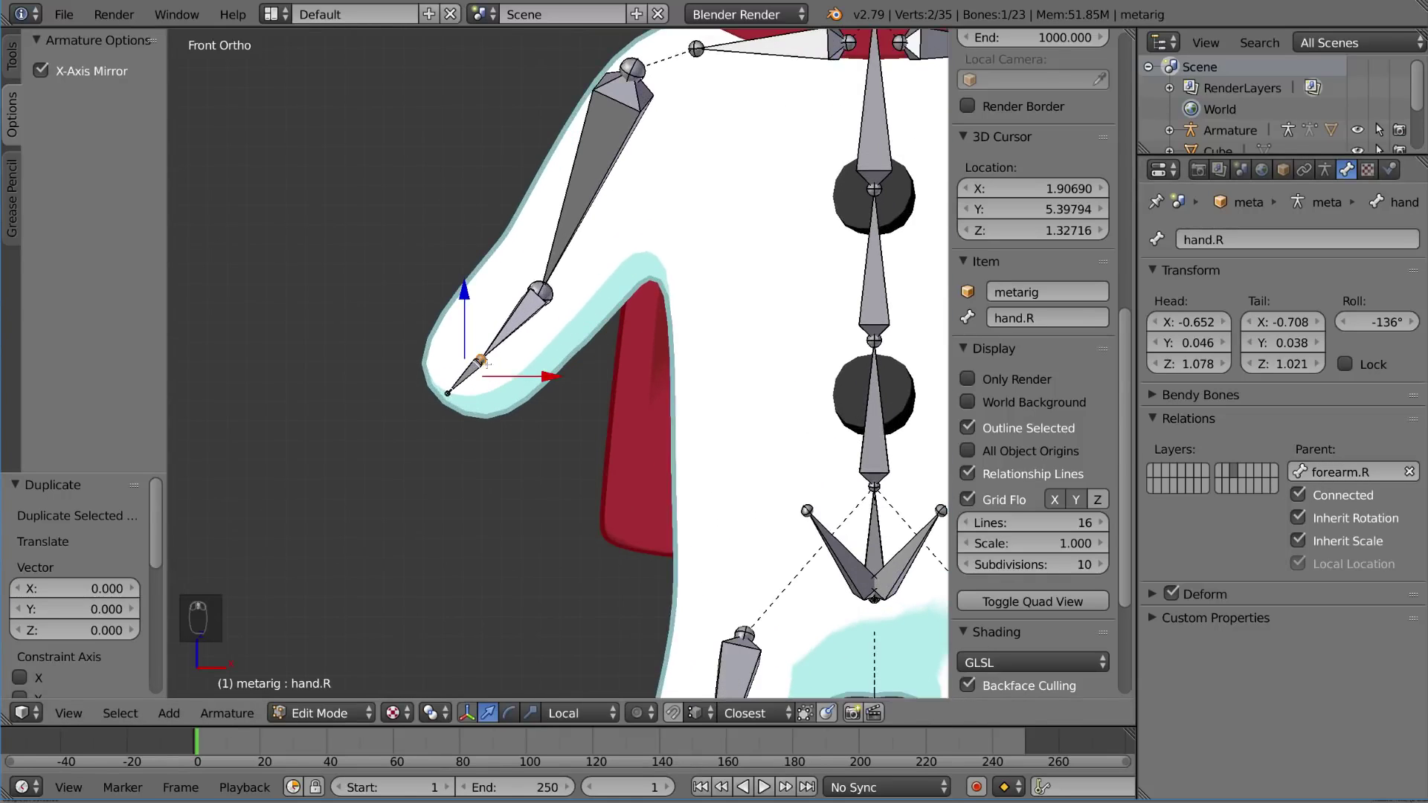
Return to Pose Mode and set the target bone of the forearm.R IK constraint to hand_IK.R.
{"action": "key", "text": "Tab"}
{"action": "right_click", "coordinate": [481, 369]}
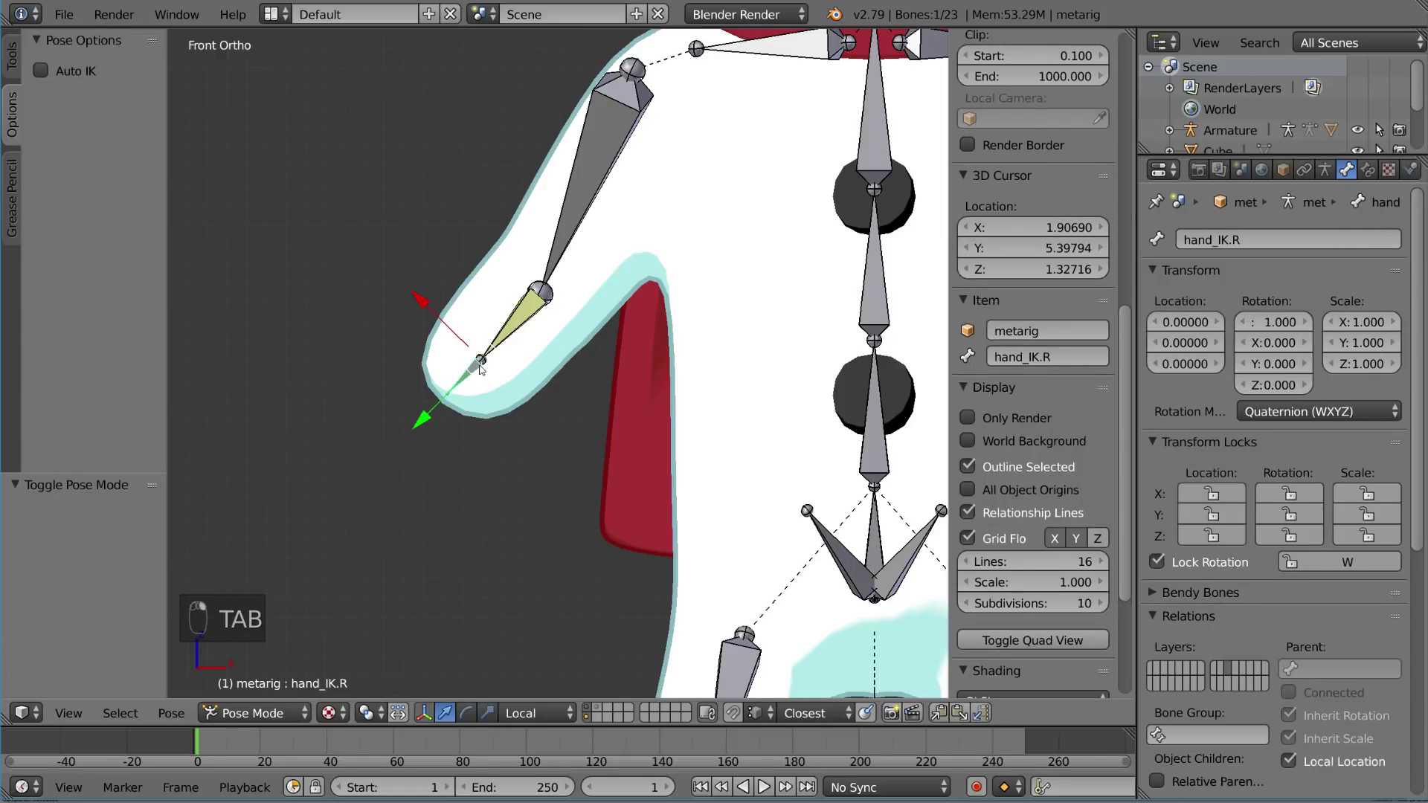
{"action": "right_click", "coordinate": [549, 321]}
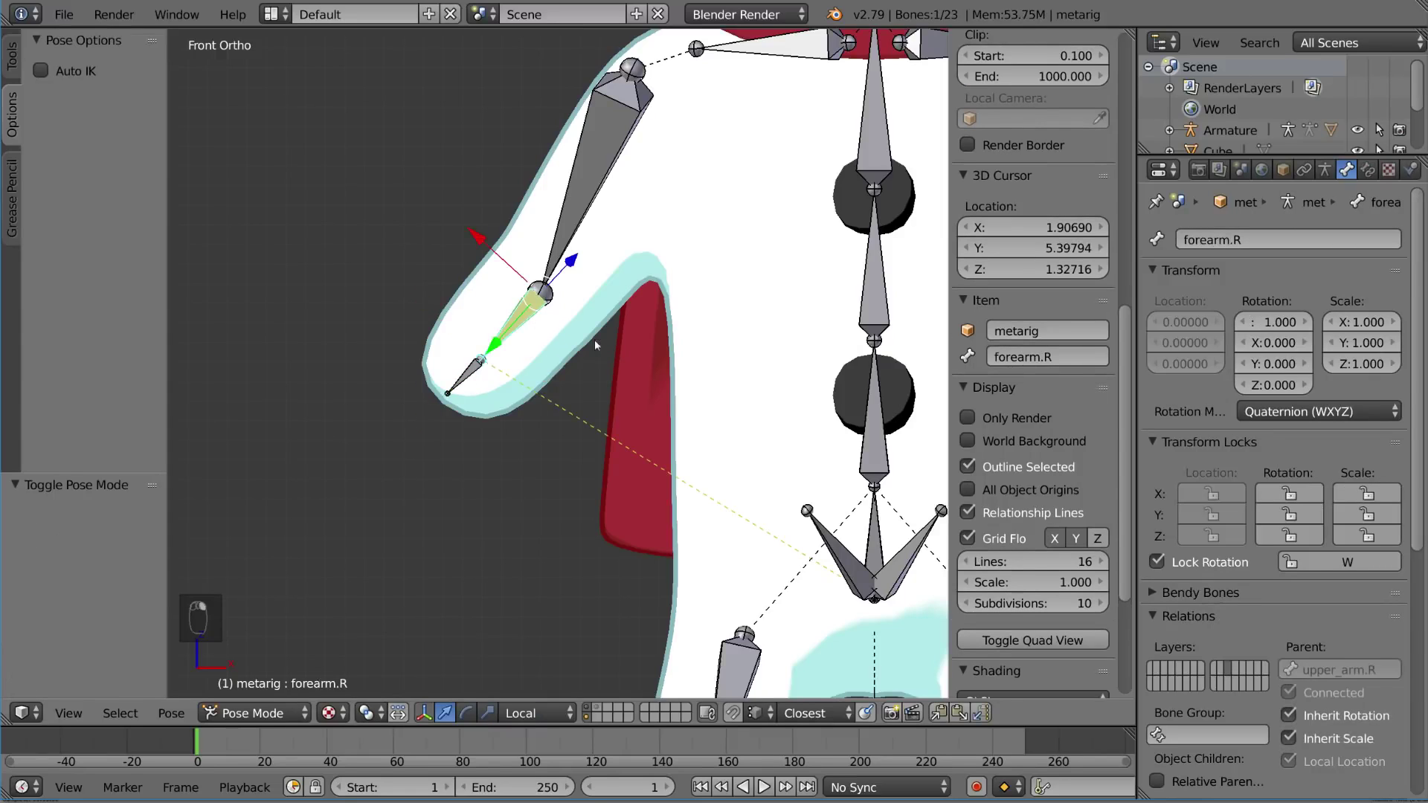
{"action": "left_click", "coordinate": [1367, 170]}
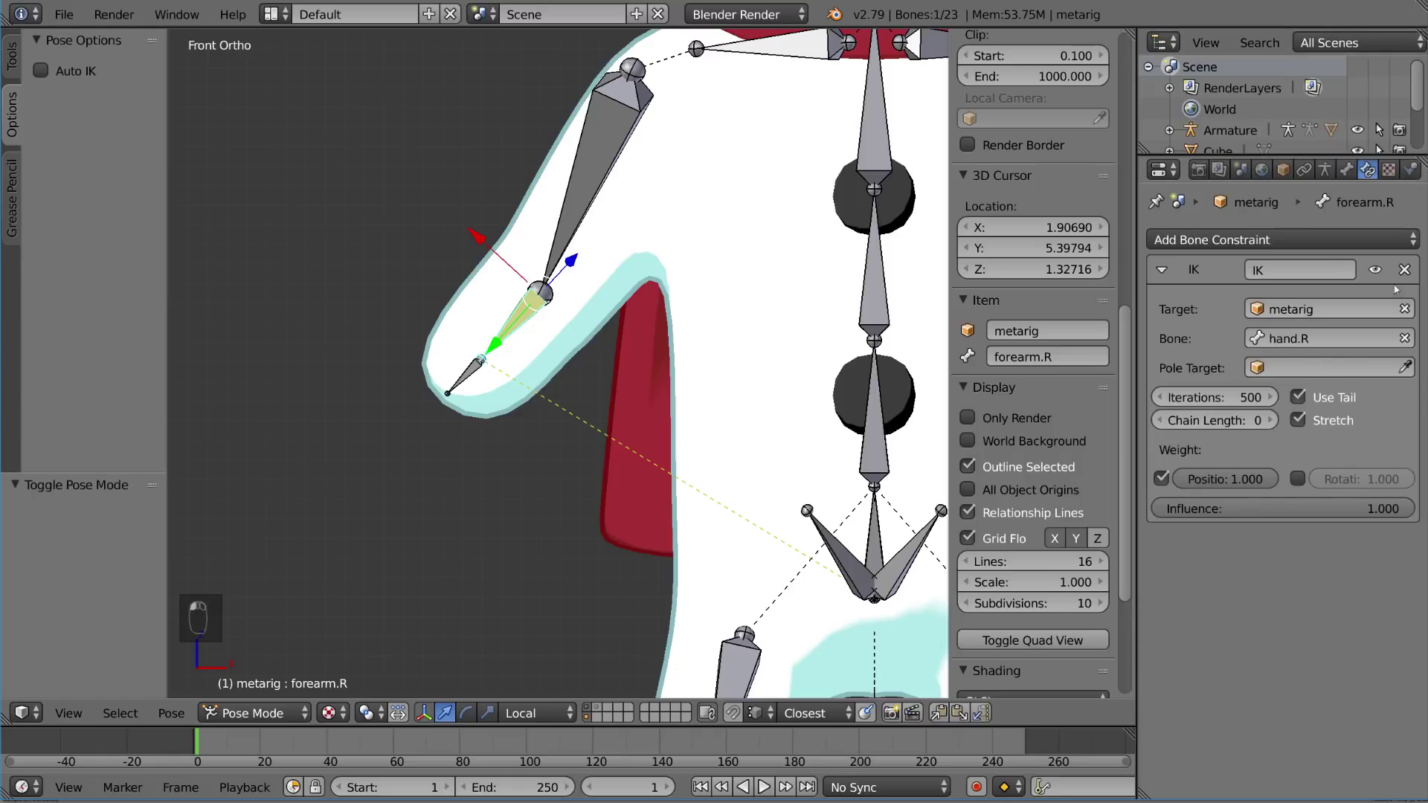
{"action": "left_click", "coordinate": [1315, 340]}
{"action": "key", "text": "Left"}
{"action": "key", "text": "Left"}
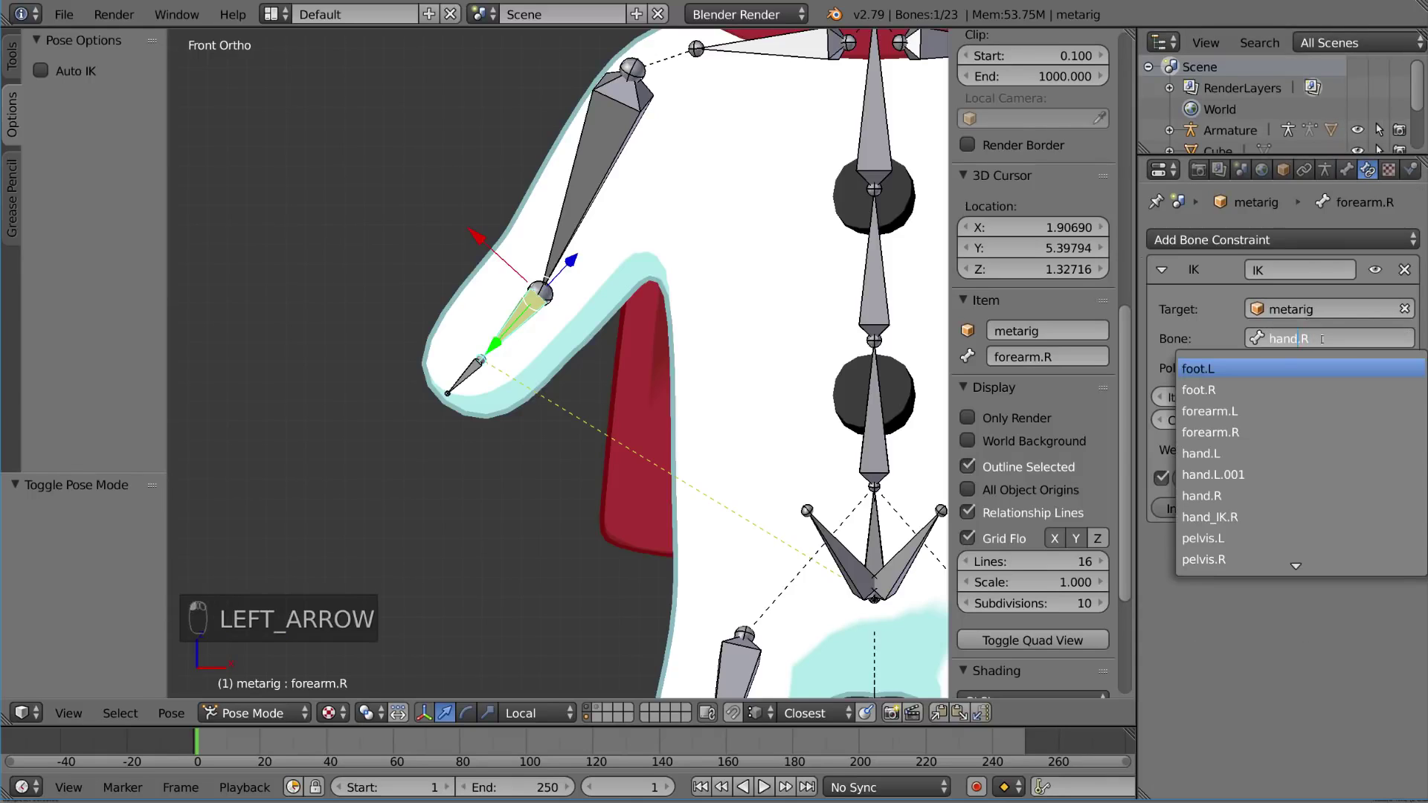
{"action": "type", "text": "_IK"}
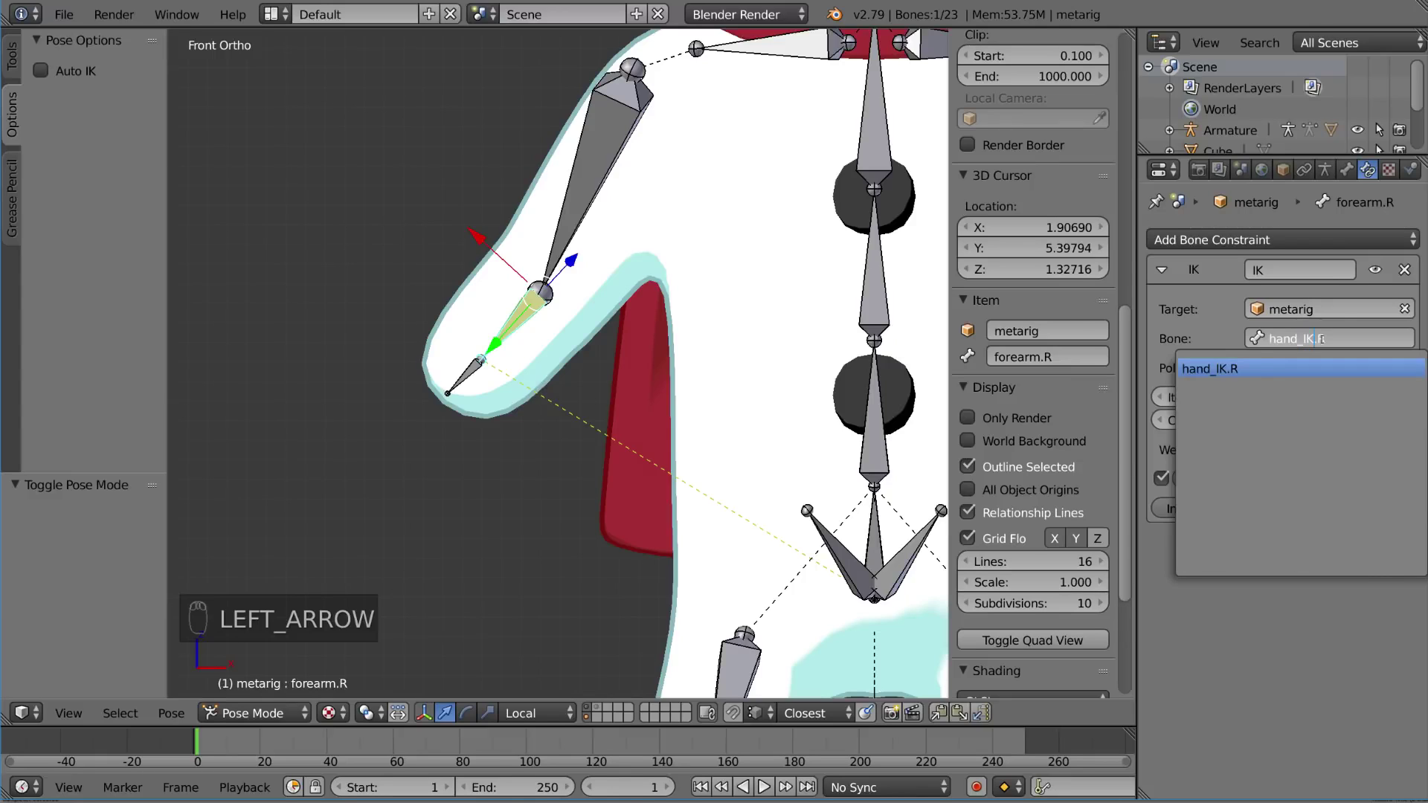
{"action": "key", "text": "Return"}
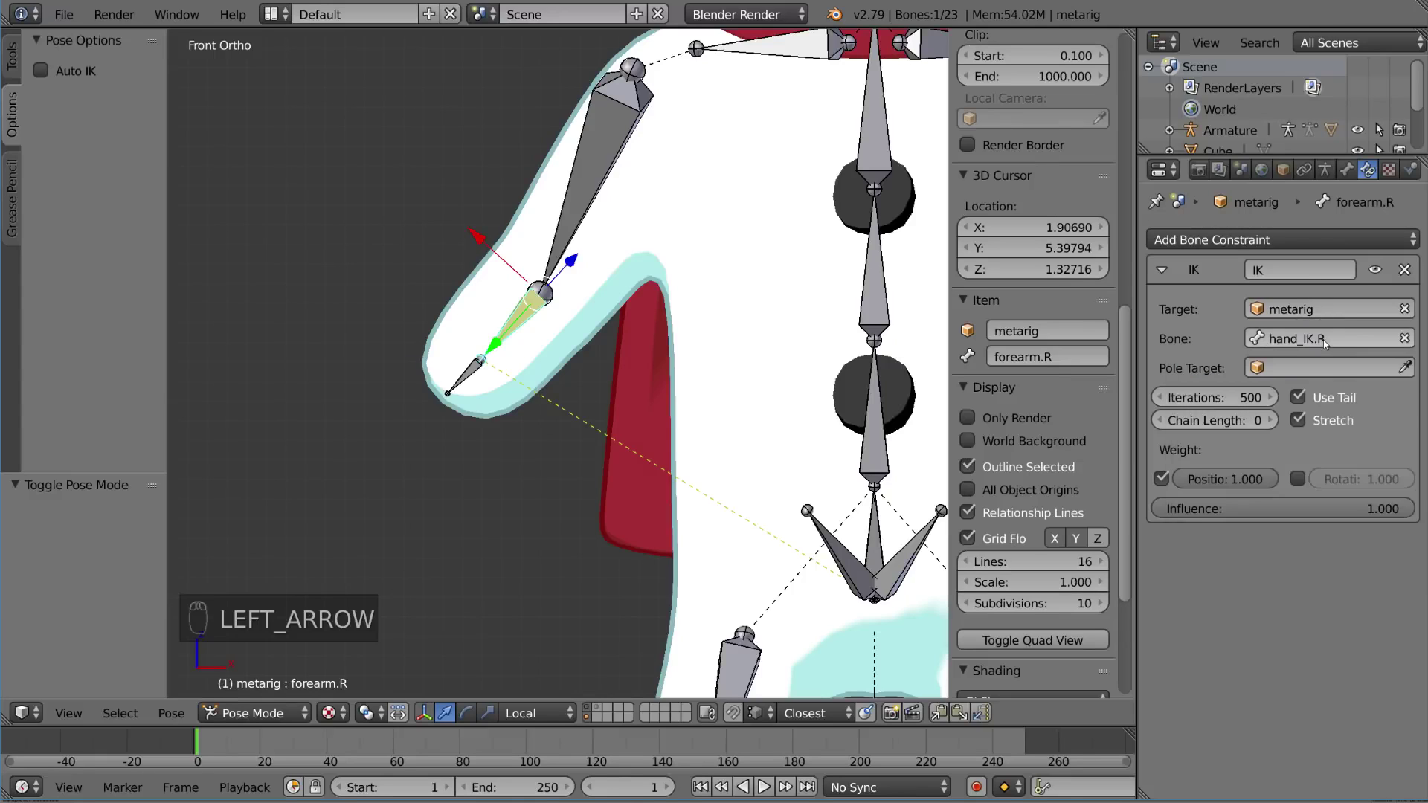
Try moving the hand_IK.R bone around to test how the full IK chain bends the snowman's body.
{"action": "right_click", "coordinate": [477, 371]}
{"action": "scroll", "coordinate": [601, 430], "scroll_direction": "down", "scroll_amount": 5}
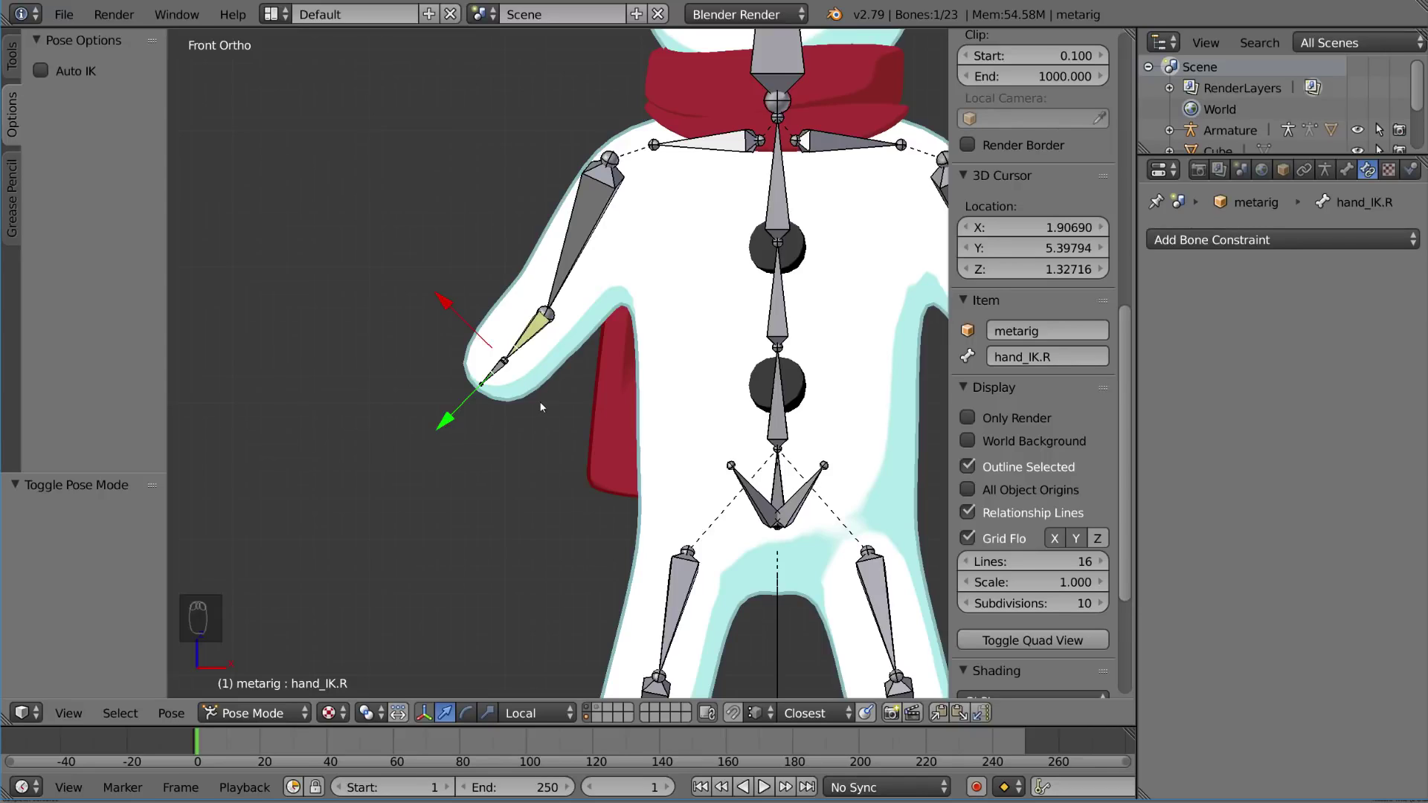
{"action": "key", "text": "g"}
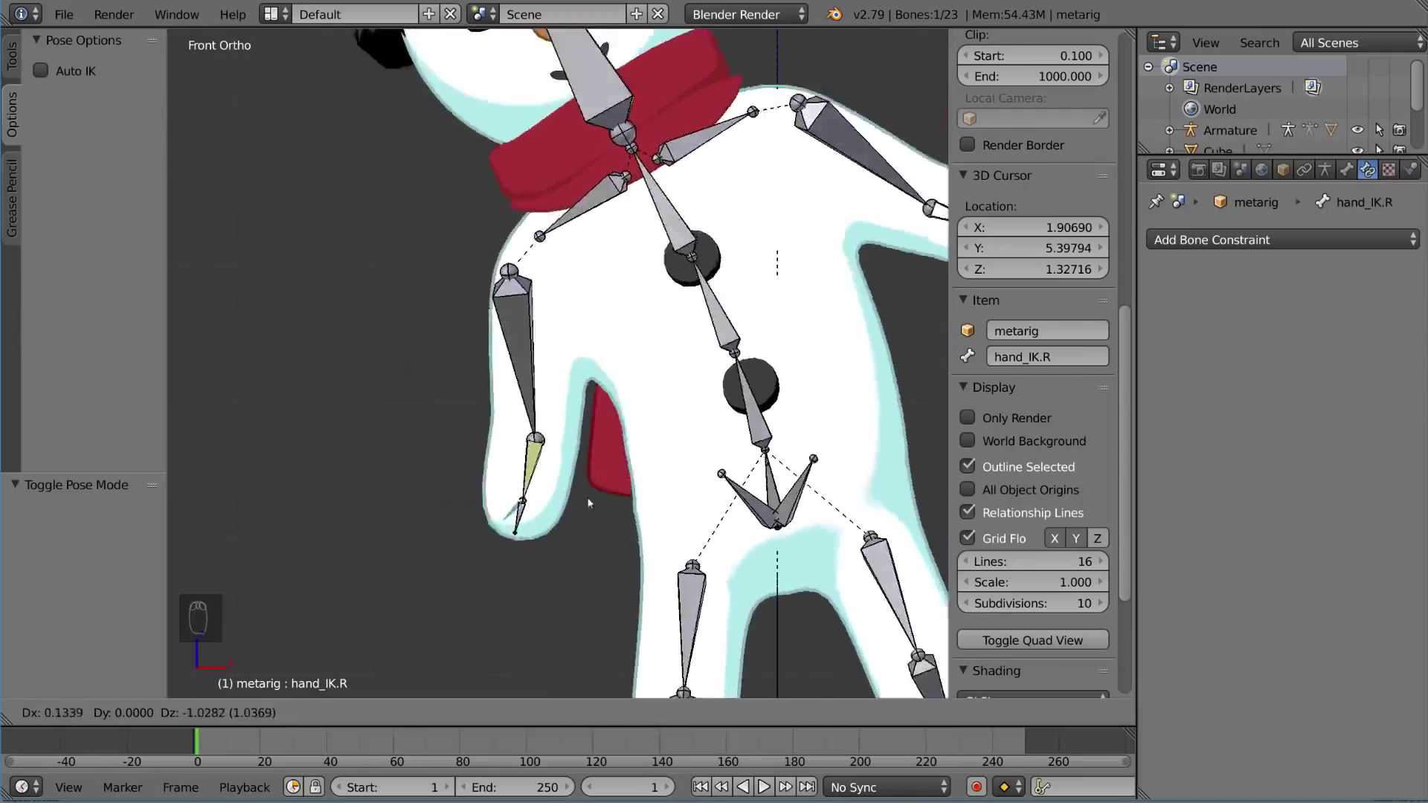
{"action": "scroll", "coordinate": [460, 374], "scroll_direction": "down", "scroll_amount": 8}
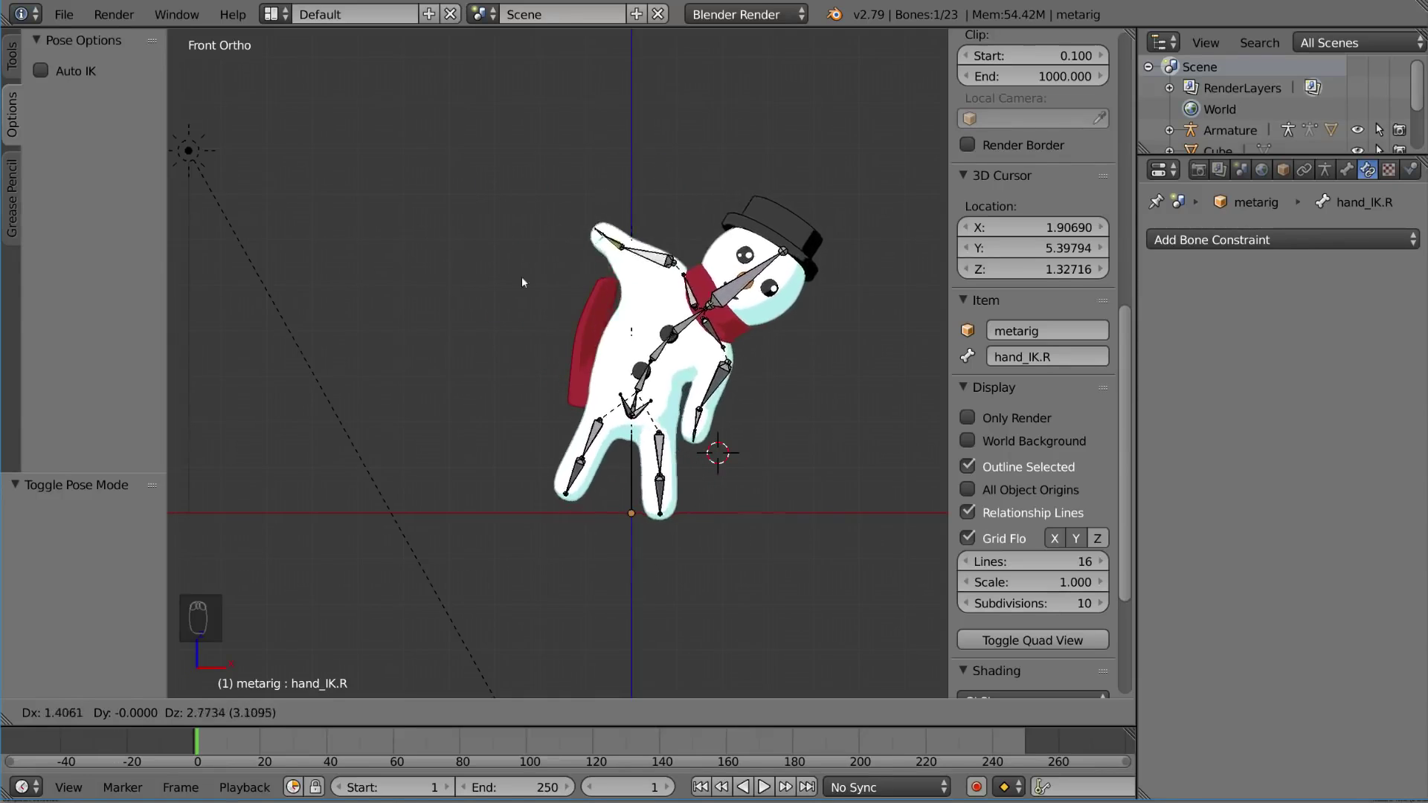
{"action": "key", "text": "Escape"}
{"action": "scroll", "coordinate": [692, 362], "scroll_direction": "up", "scroll_amount": 5}
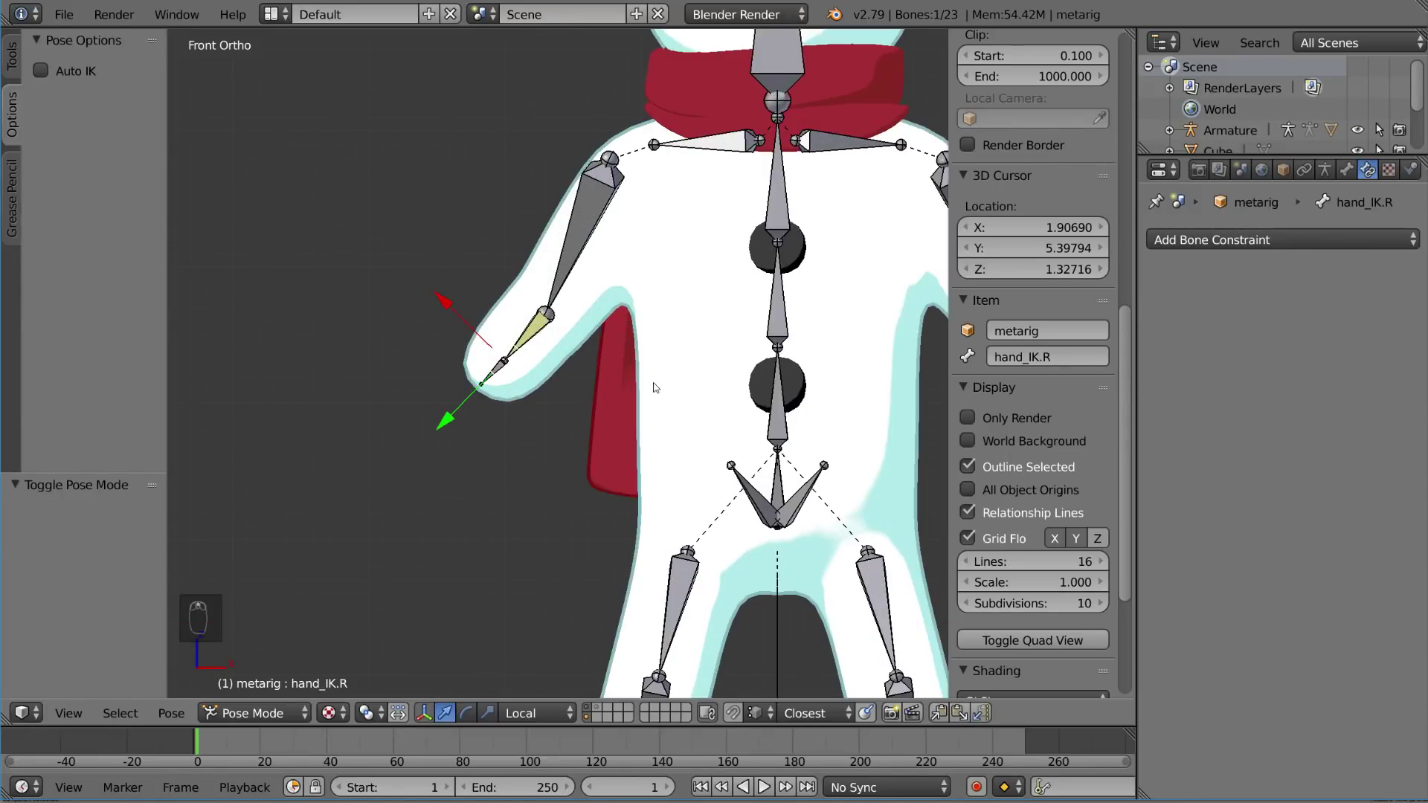
{"action": "scroll", "coordinate": [654, 387], "scroll_direction": "down", "scroll_amount": 5}
{"action": "key", "text": "g"}
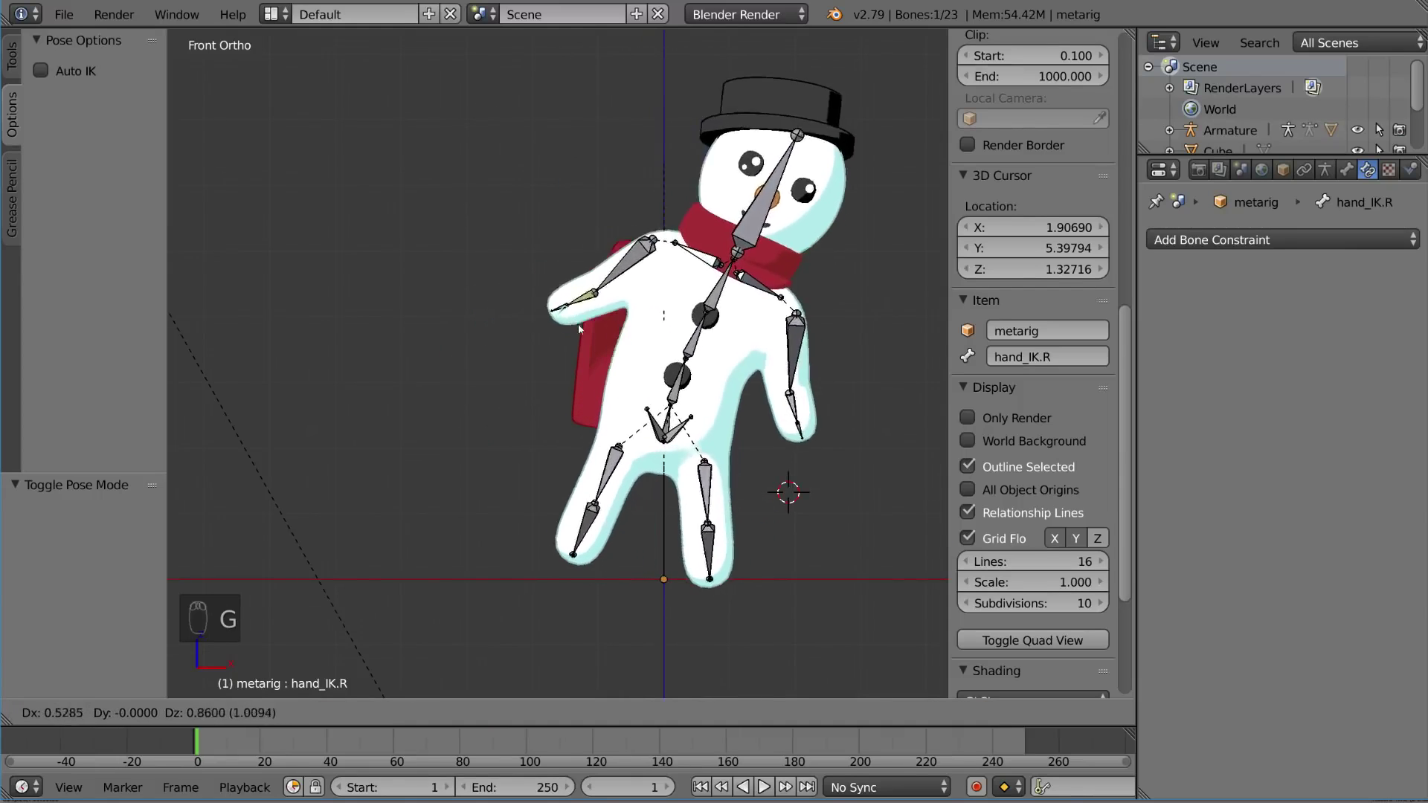
{"action": "right_click", "coordinate": [559, 390]}
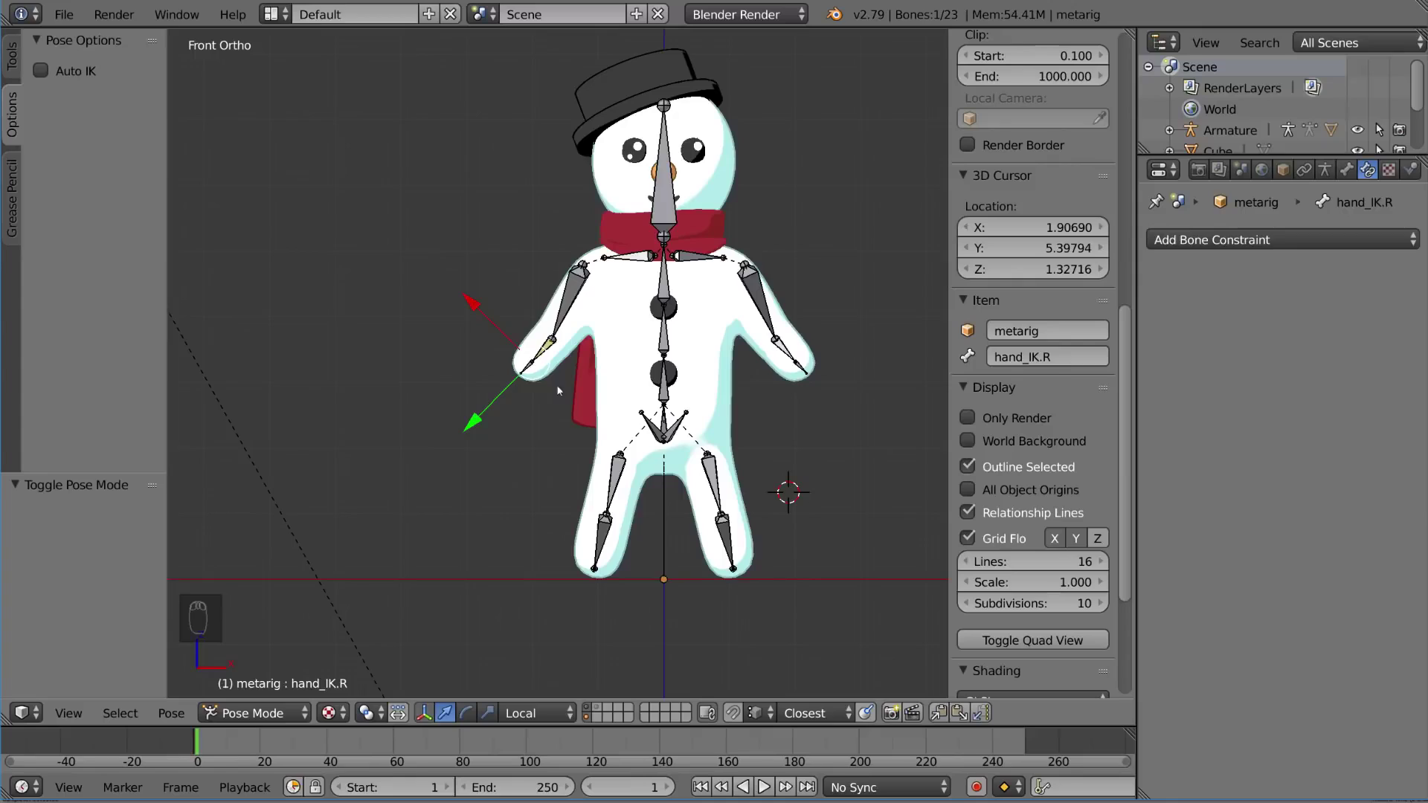
Set the chain length of the forearm.R IK constraint to 2.
{"action": "right_click", "coordinate": [545, 347]}
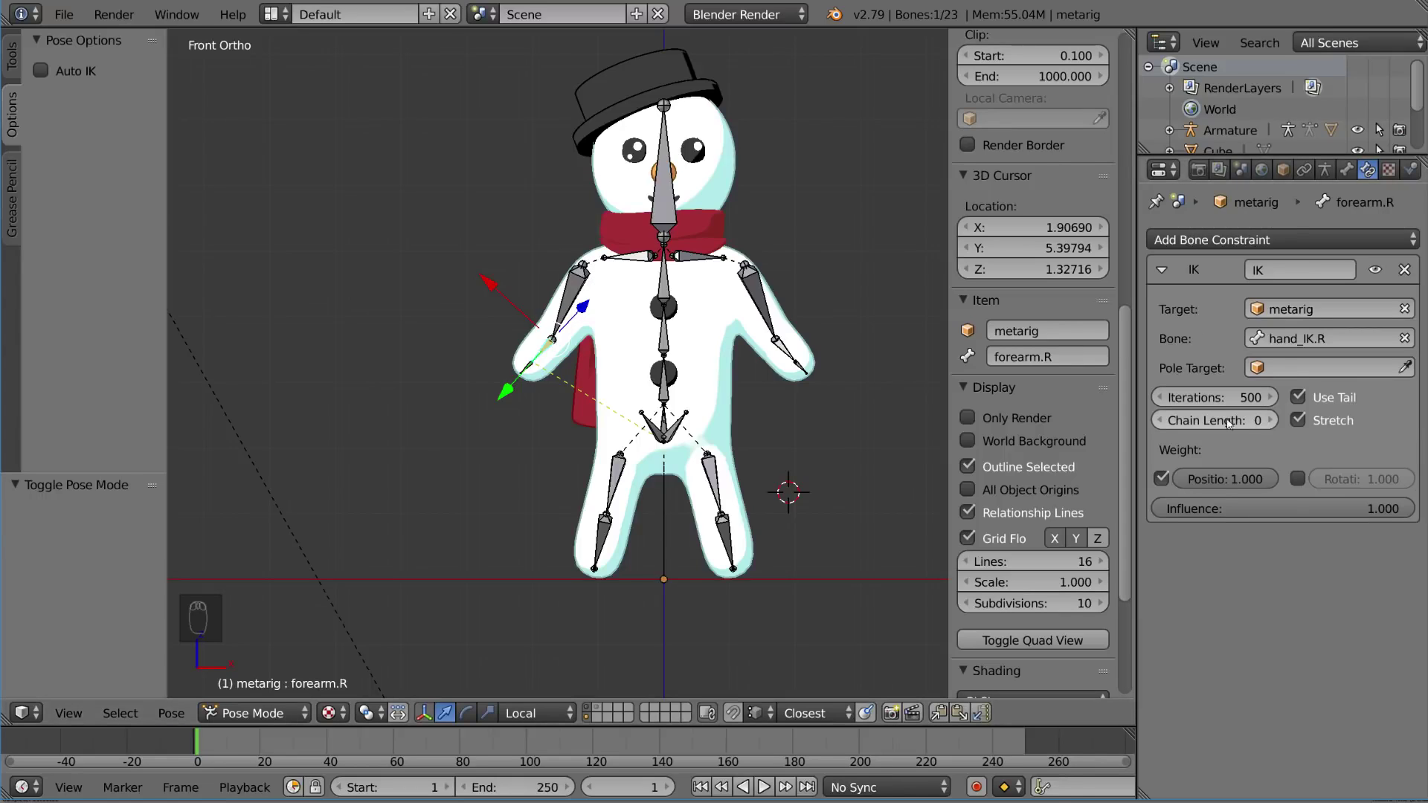
{"action": "left_click", "coordinate": [1271, 421]}
{"action": "left_click", "coordinate": [1270, 421]}
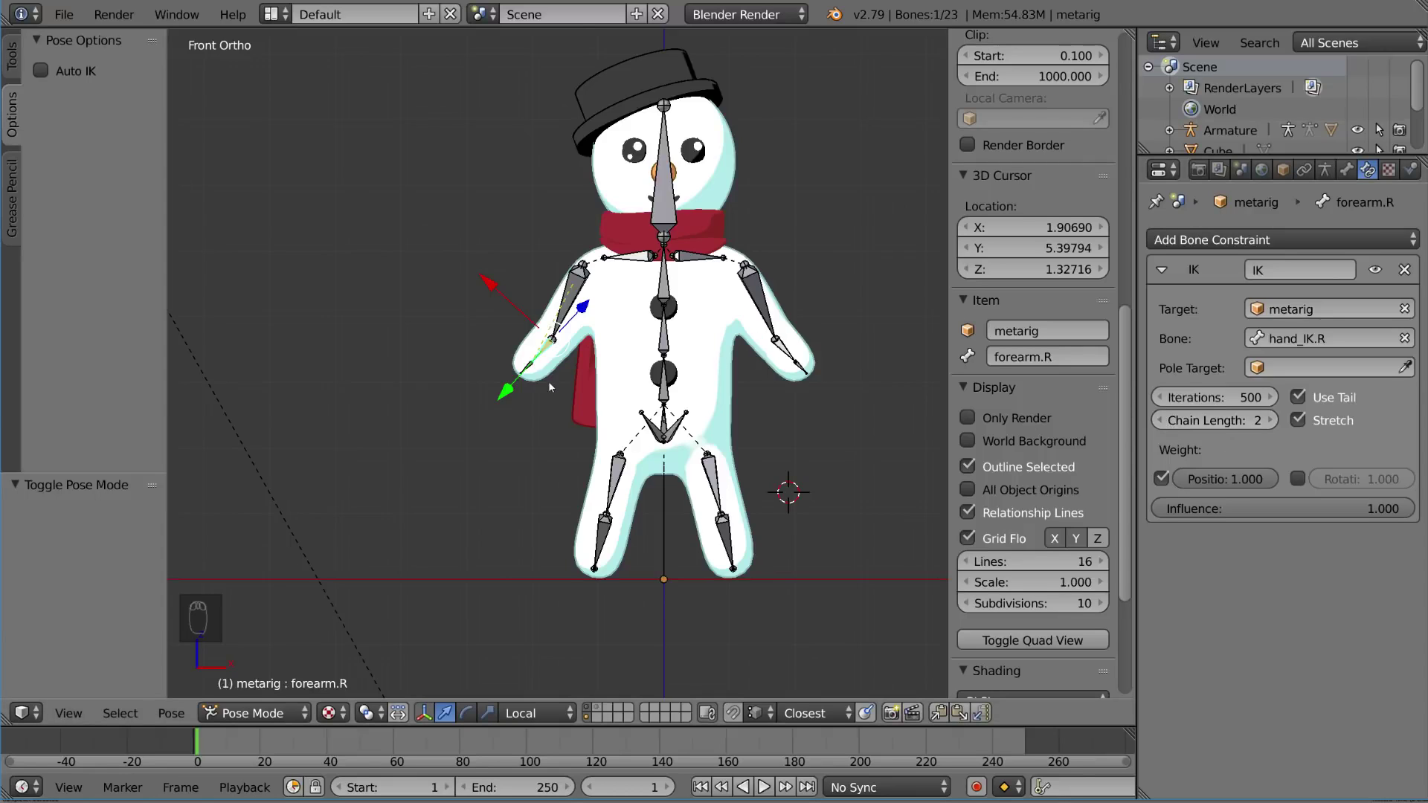
Try raising the forearm.R IK chain length to 5, and return it to 2.
{"action": "scroll", "coordinate": [550, 386], "scroll_direction": "up", "scroll_amount": 5}
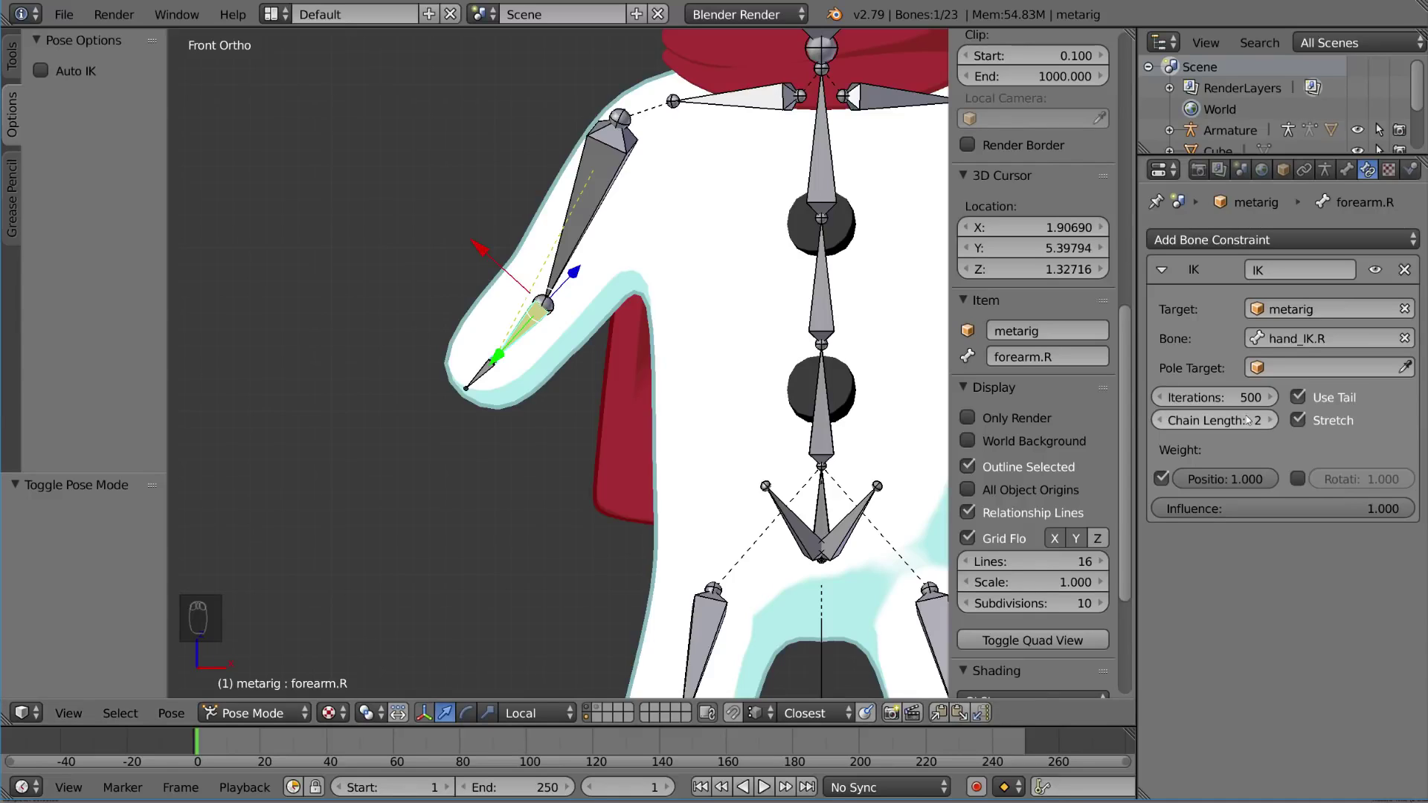
{"action": "left_click", "coordinate": [1267, 421]}
{"action": "left_click", "coordinate": [1267, 420]}
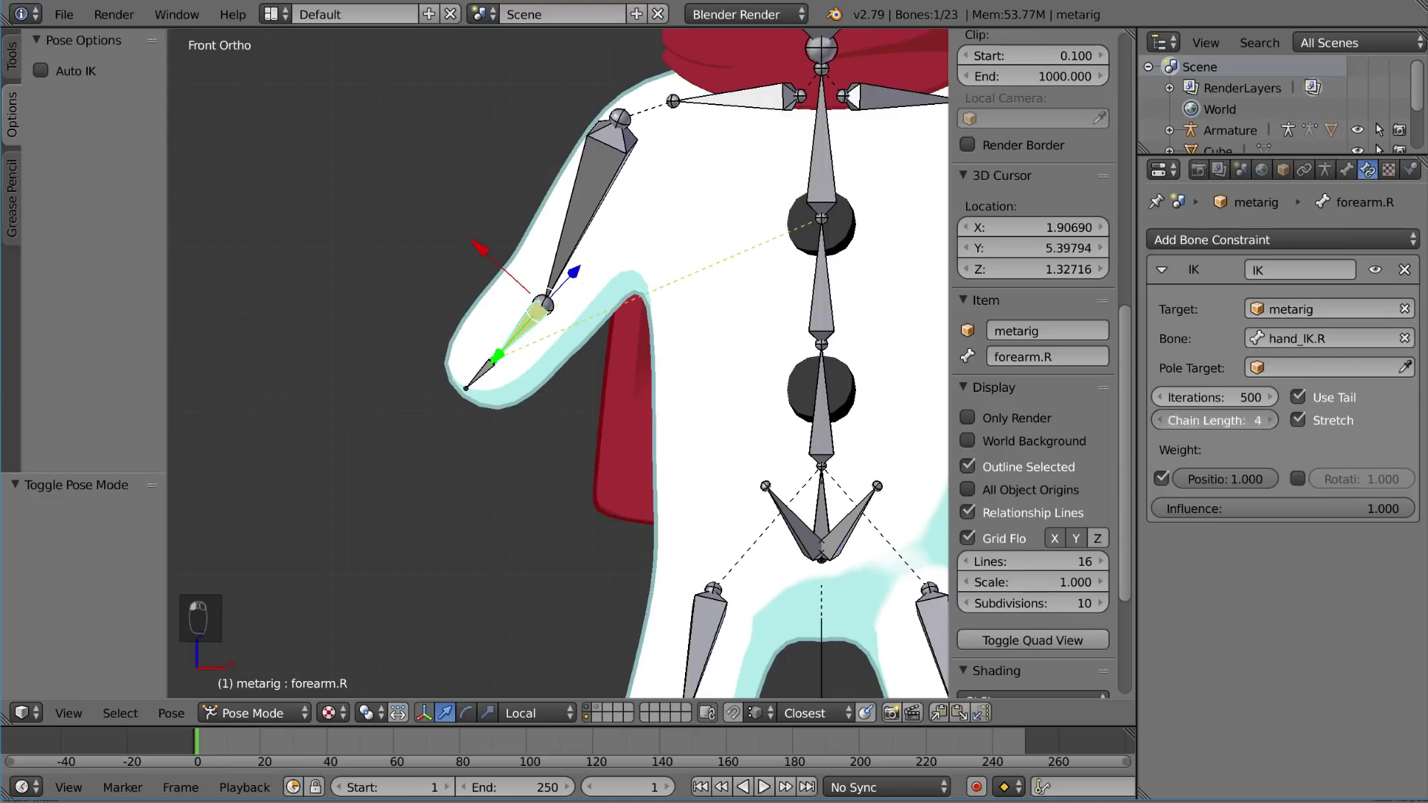
{"action": "left_click", "coordinate": [1268, 421]}
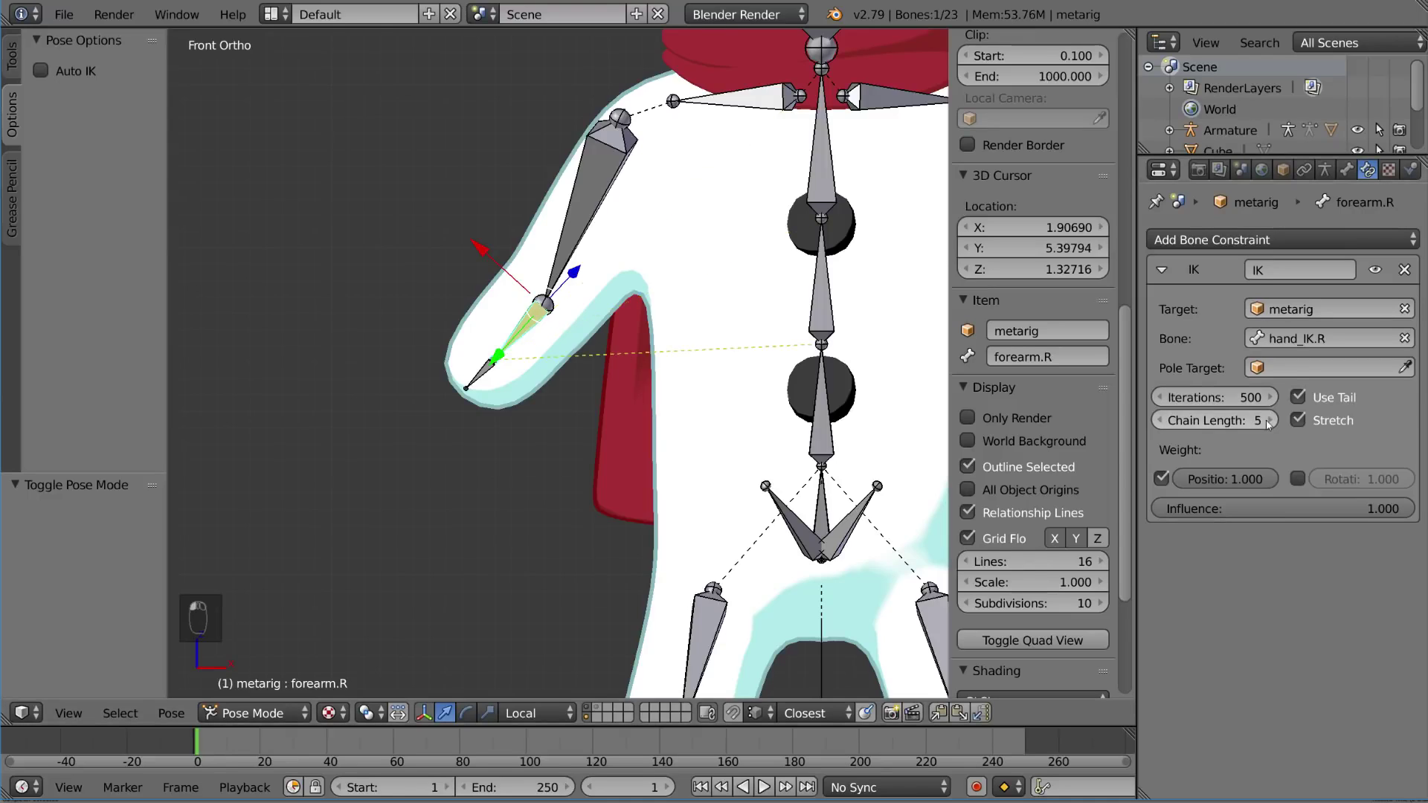
{"action": "left_click", "coordinate": [1159, 424]}
{"action": "left_click", "coordinate": [1159, 424]}
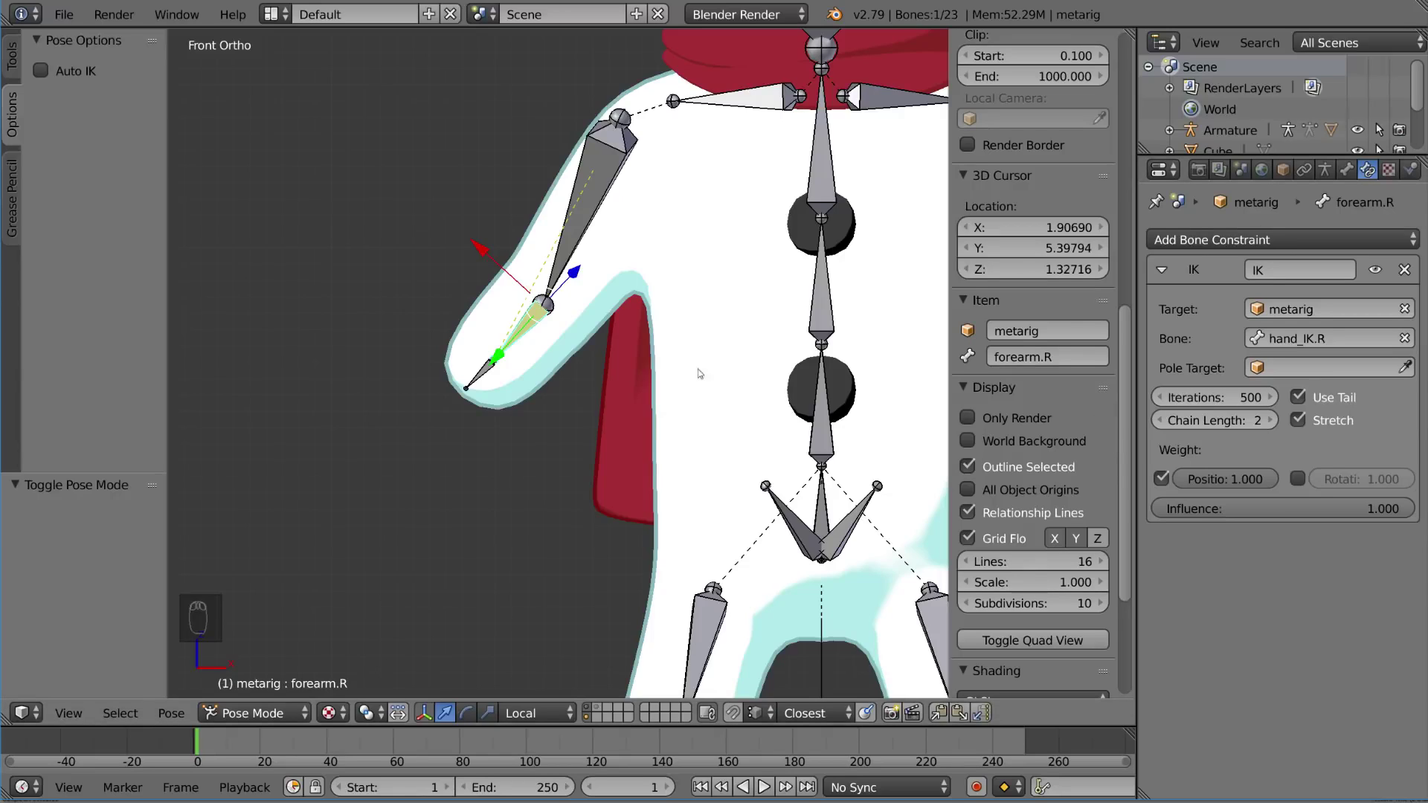
Select the hand_IK.R bone from the overlapping hand bones and try moving it to test the two-bone chain.
{"action": "right_click", "coordinate": [481, 380]}
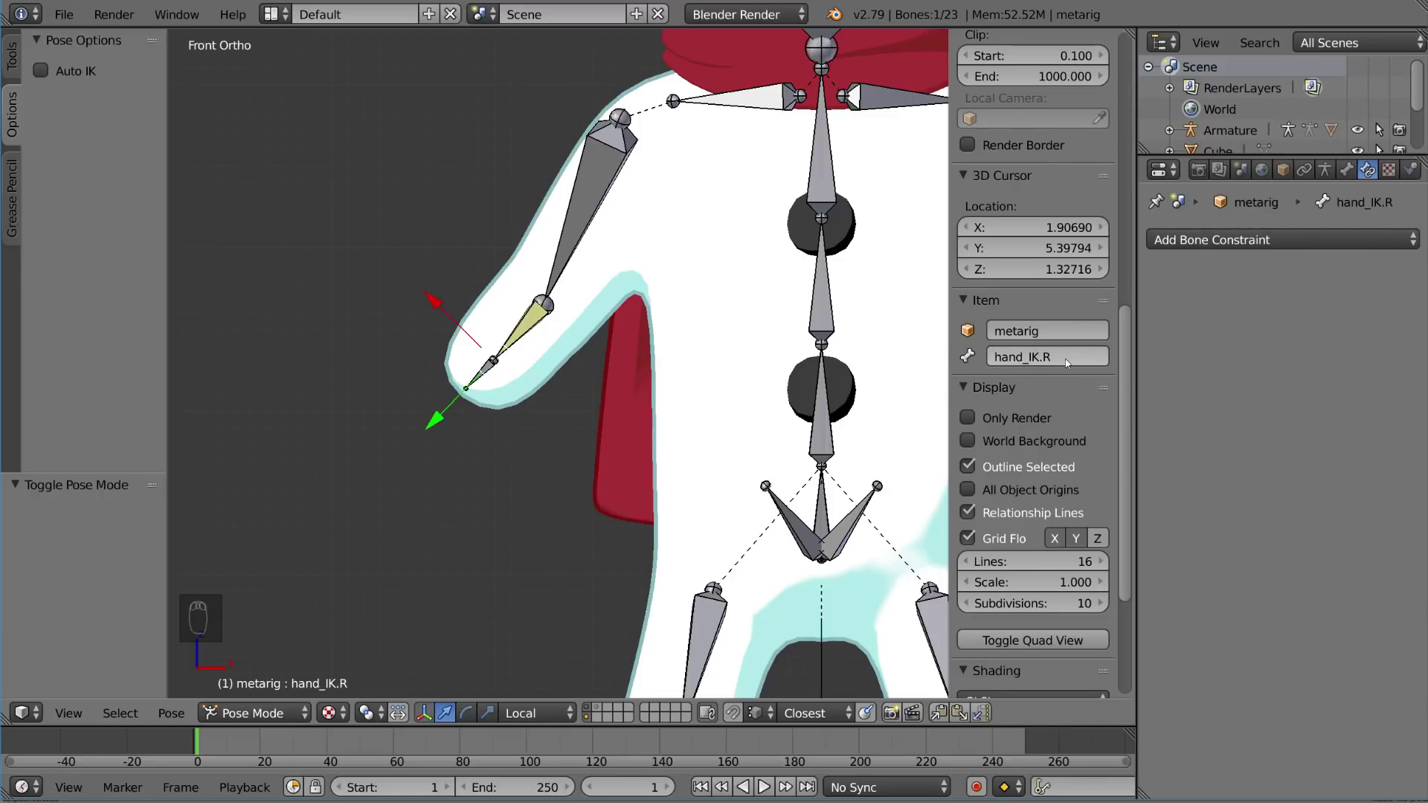
{"action": "right_click", "coordinate": [491, 367]}
{"action": "right_click", "coordinate": [485, 374]}
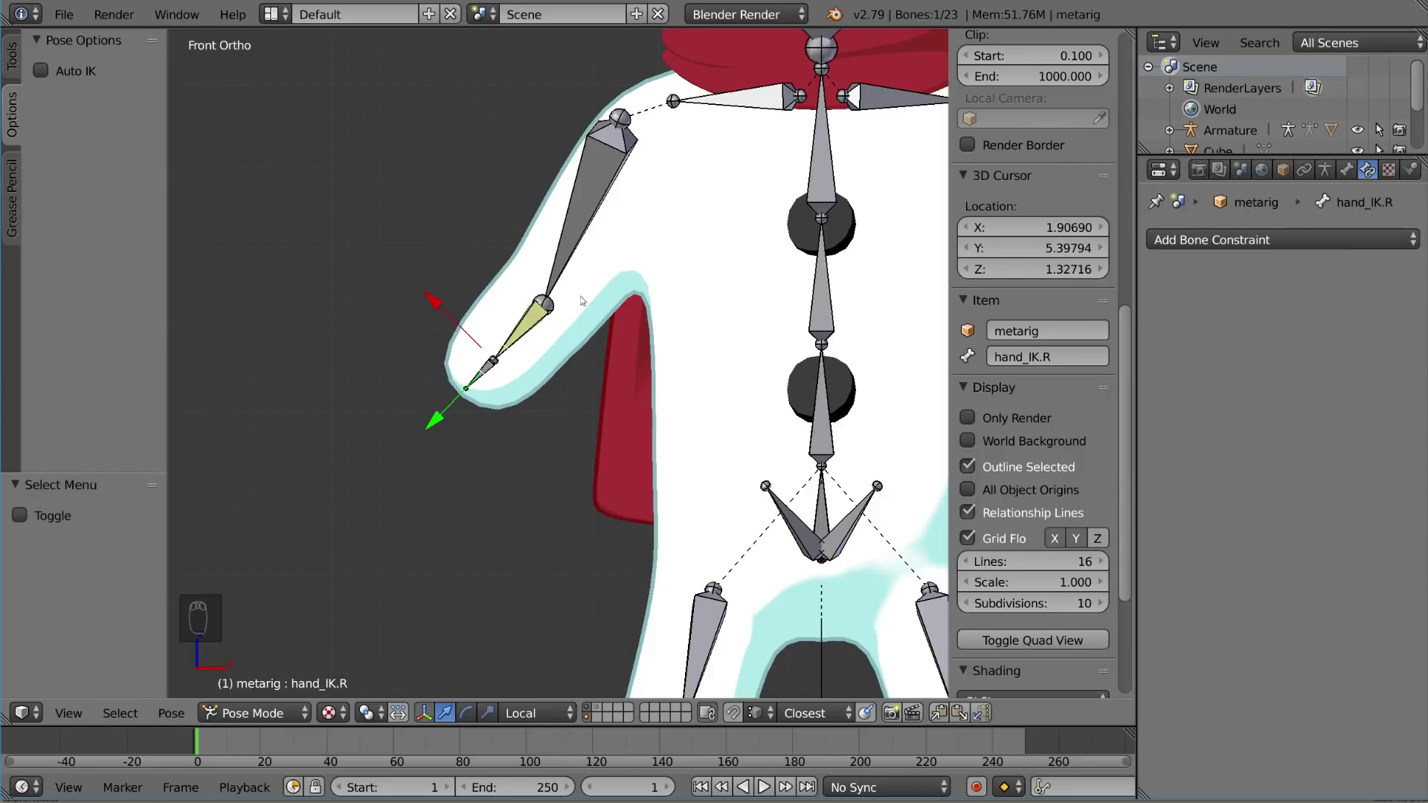
{"action": "scroll", "coordinate": [562, 381], "scroll_direction": "down", "scroll_amount": 1}
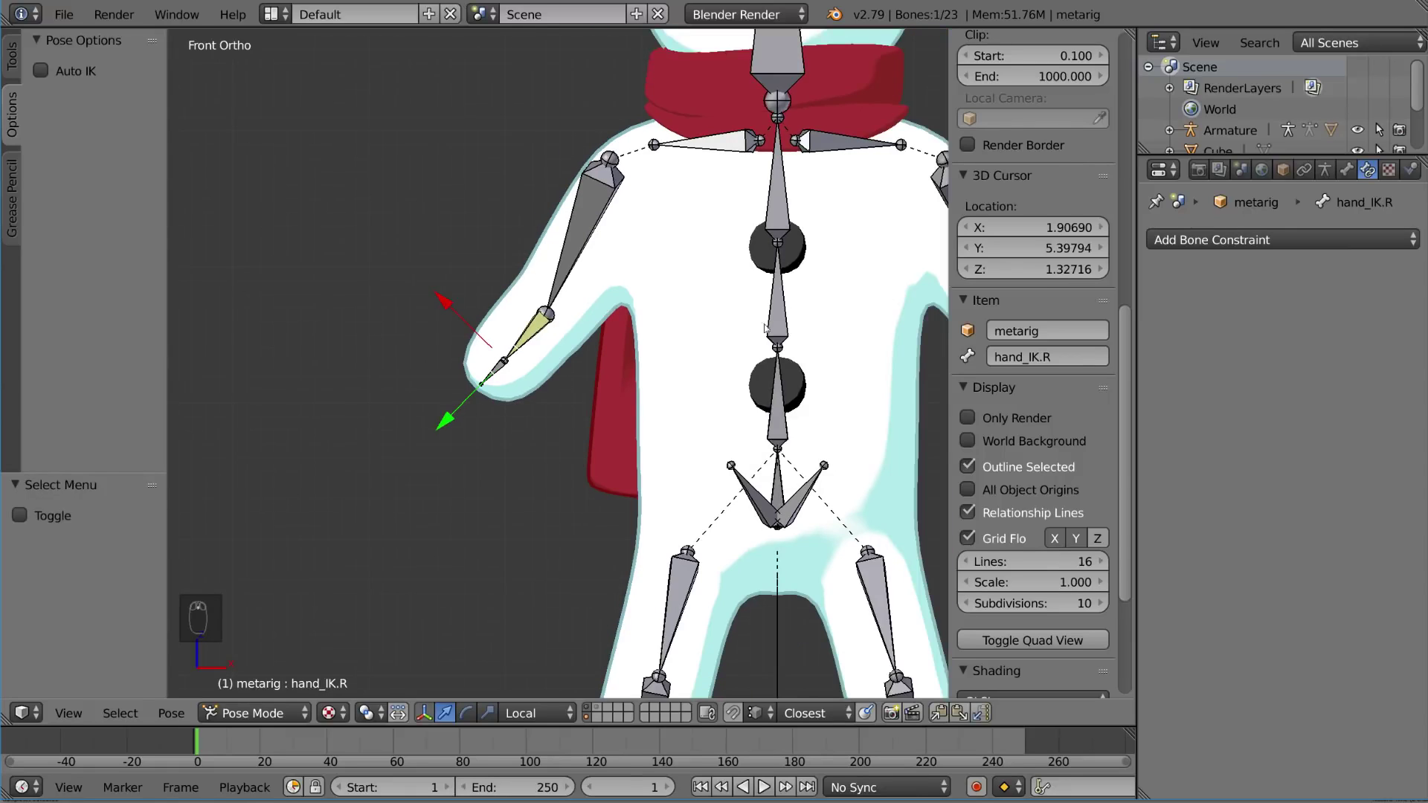
{"action": "key", "text": "g"}
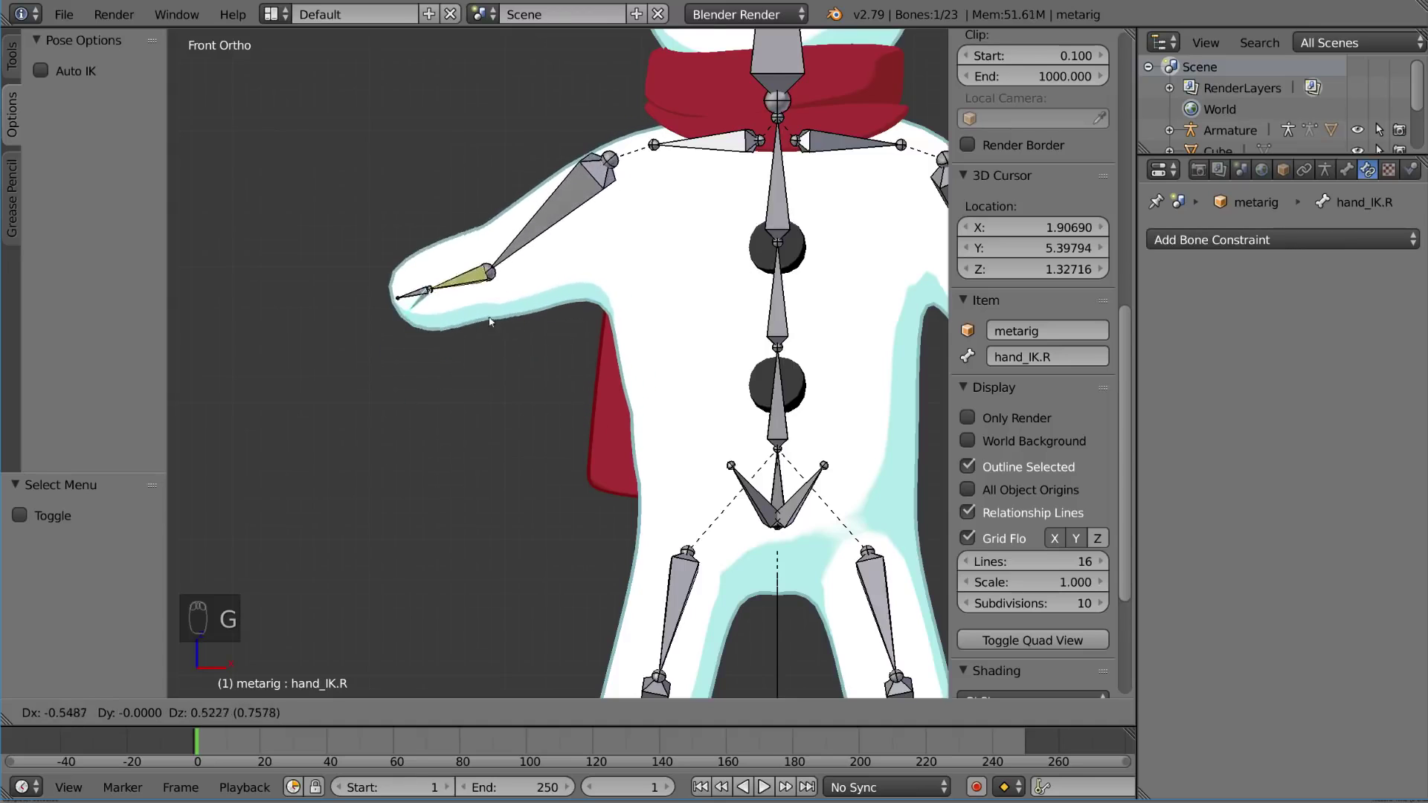
{"action": "right_click", "coordinate": [500, 350]}
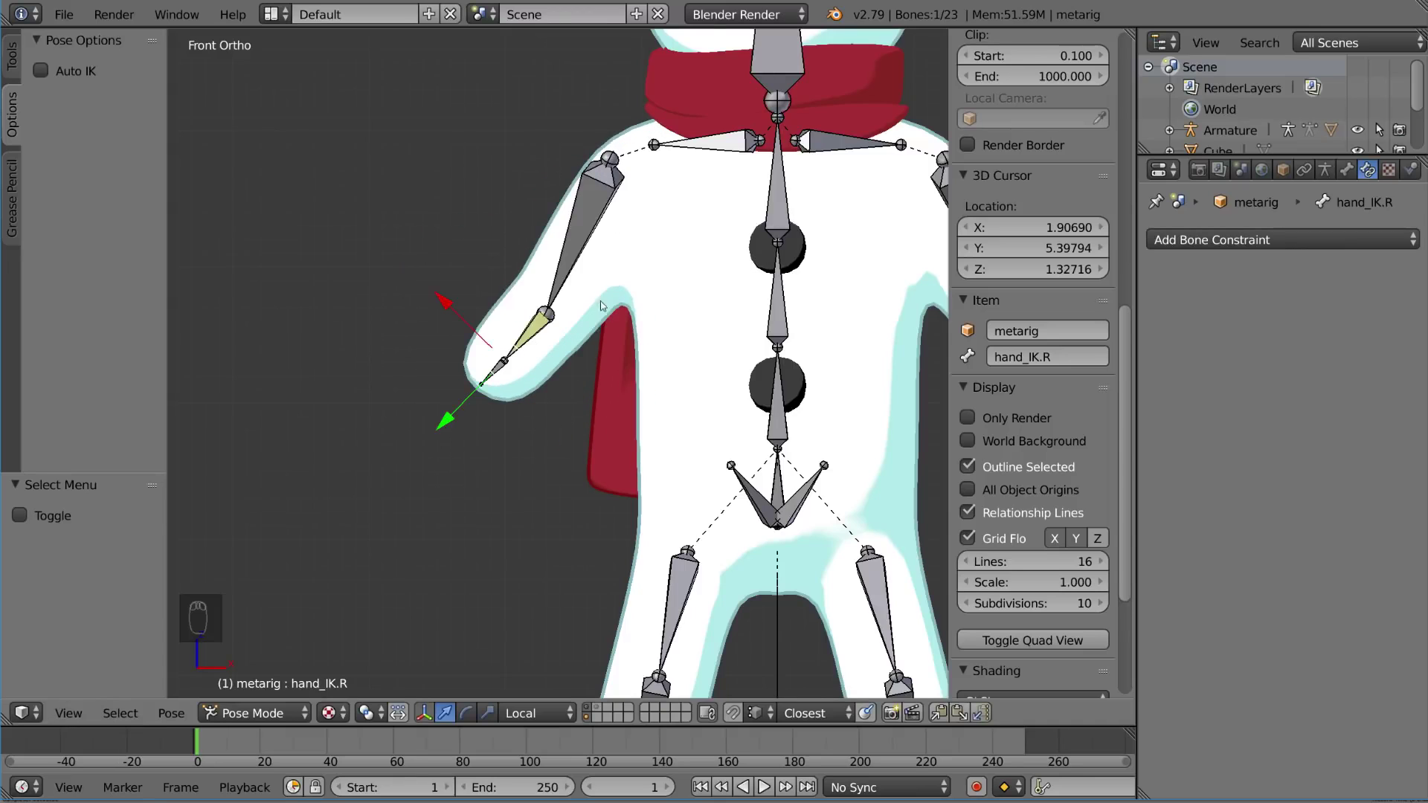
Switch the viewport to solid shading.
{"action": "key", "text": "z"}
{"action": "key", "text": "z"}
{"action": "key", "text": "z"}
Try moving the hand_IK.R bone in the front view and several rotated views to check the elbow's bending direction.
{"action": "key", "text": "g"}
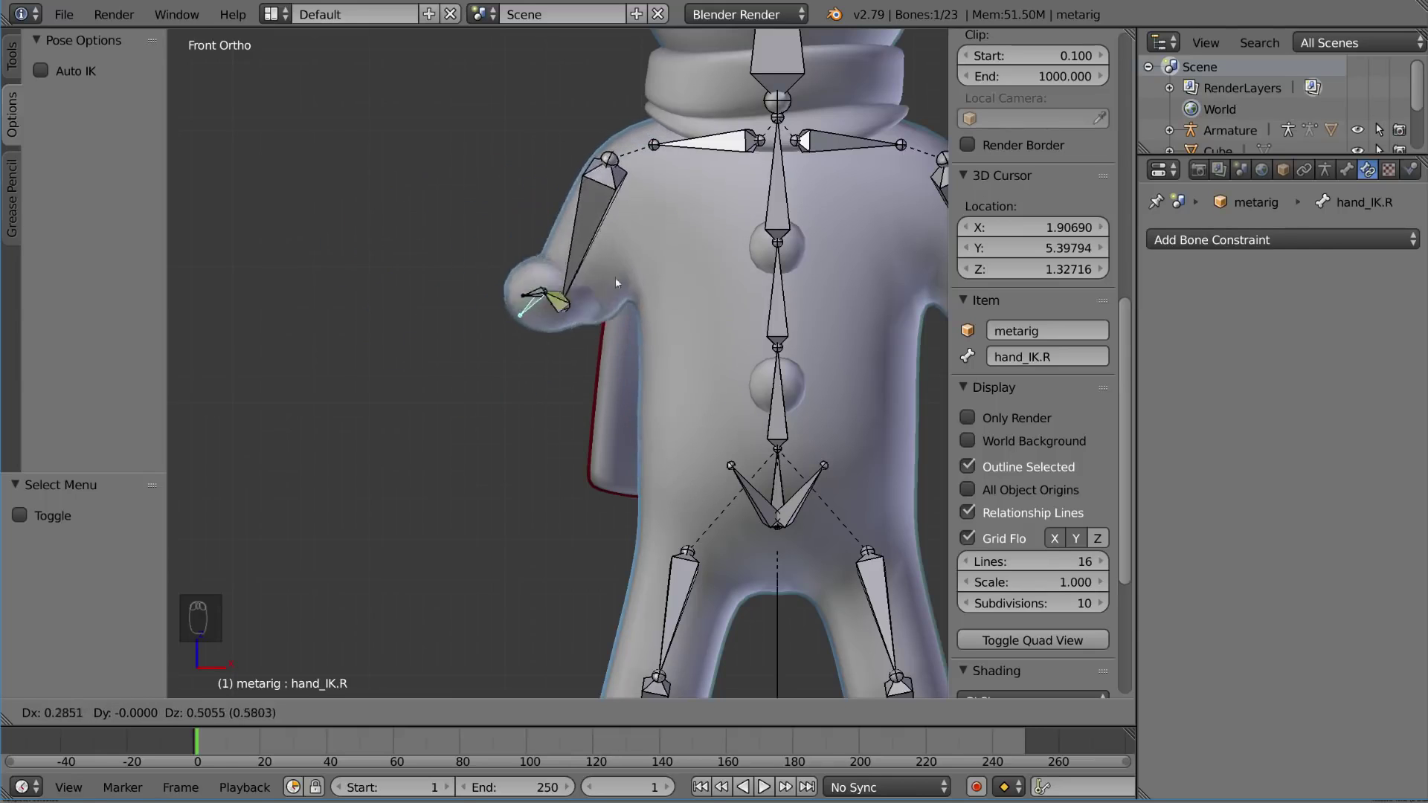
{"action": "right_click", "coordinate": [639, 346]}
{"action": "middle_click_drag", "start_coordinate": [561, 341], "coordinate": [759, 416]}
{"action": "key", "text": "g"}
{"action": "right_click", "coordinate": [786, 350]}
{"action": "key", "text": "g"}
{"action": "right_click", "coordinate": [763, 360]}
{"action": "middle_click_drag", "start_coordinate": [762, 360], "coordinate": [614, 235]}
{"action": "key", "text": "g"}
{"action": "right_click", "coordinate": [589, 242]}
{"action": "key", "text": "g"}
{"action": "right_click", "coordinate": [691, 215]}
Raise the hand_IK.R bone about 1.34 along global Z, and shift it by about X -0.238, Y -0.038, Z 0.370.
{"action": "key", "text": "g"}
{"action": "middle_click", "coordinate": [624, 215]}
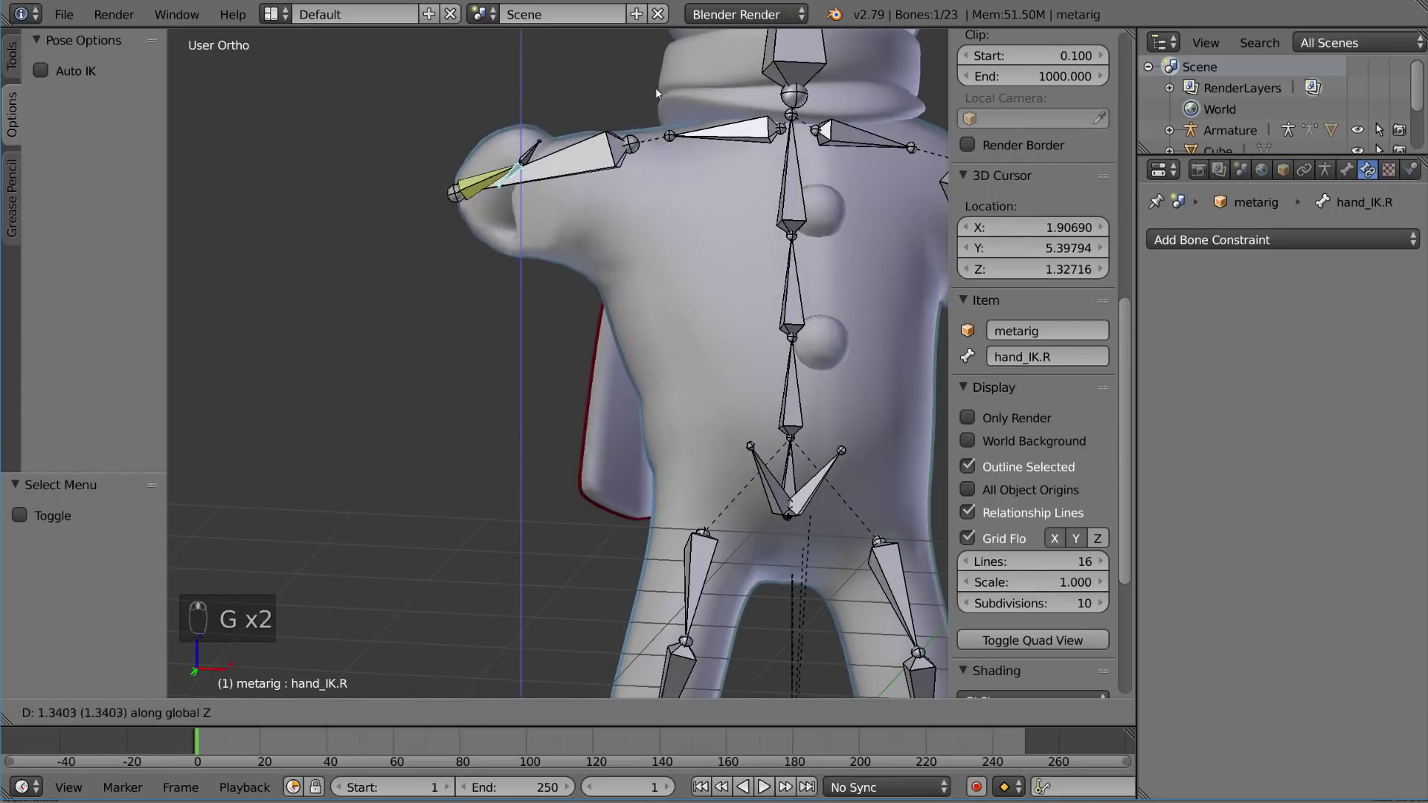
{"action": "left_click", "coordinate": [654, 87]}
{"action": "key", "text": "g"}
{"action": "left_click", "coordinate": [625, 47]}
{"action": "middle_click_drag", "start_coordinate": [582, 160], "coordinate": [543, 256]}
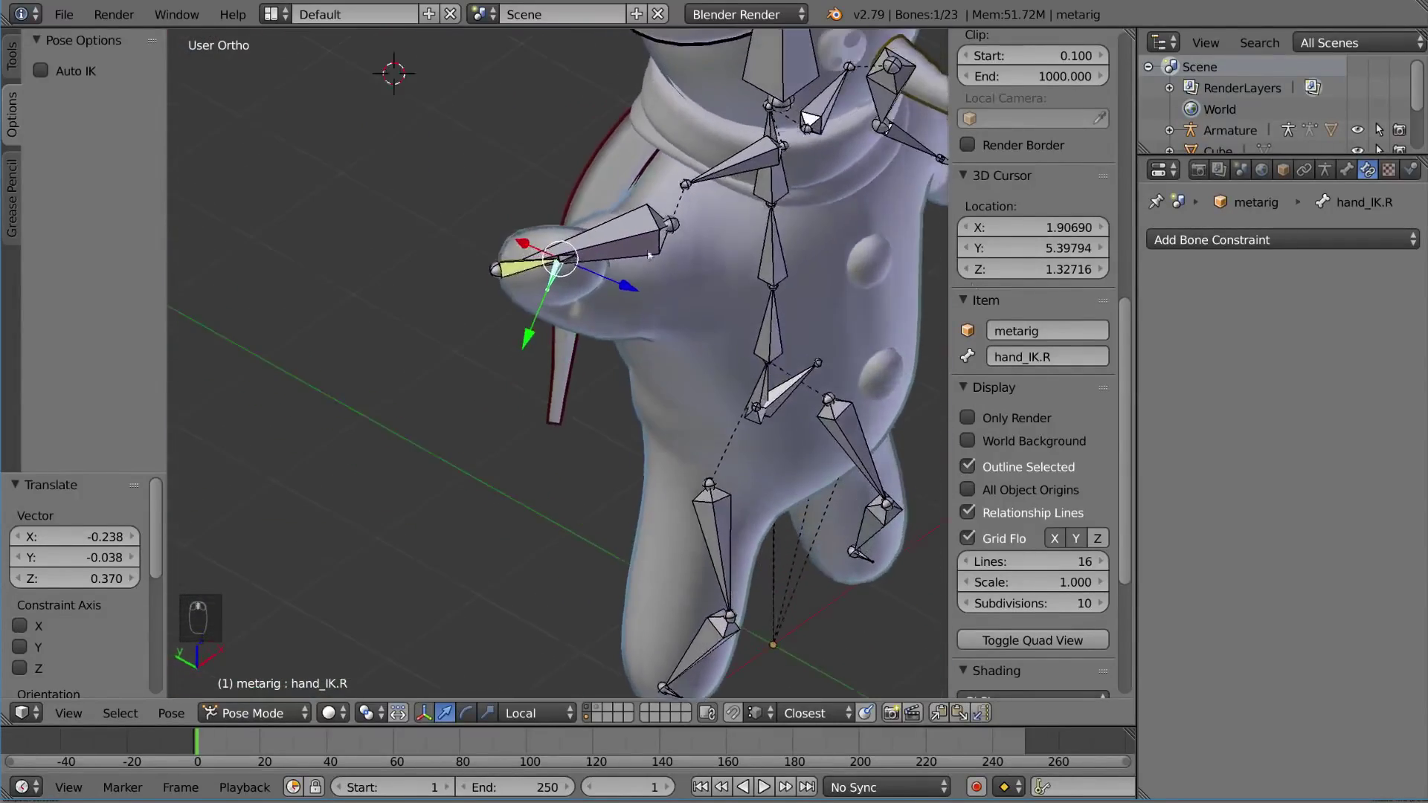
Turn off X-Ray display for the armature and try moving hand_IK.R while viewing the arm from the side.
{"action": "left_click", "coordinate": [1326, 169]}
{"action": "left_click", "coordinate": [1288, 525]}
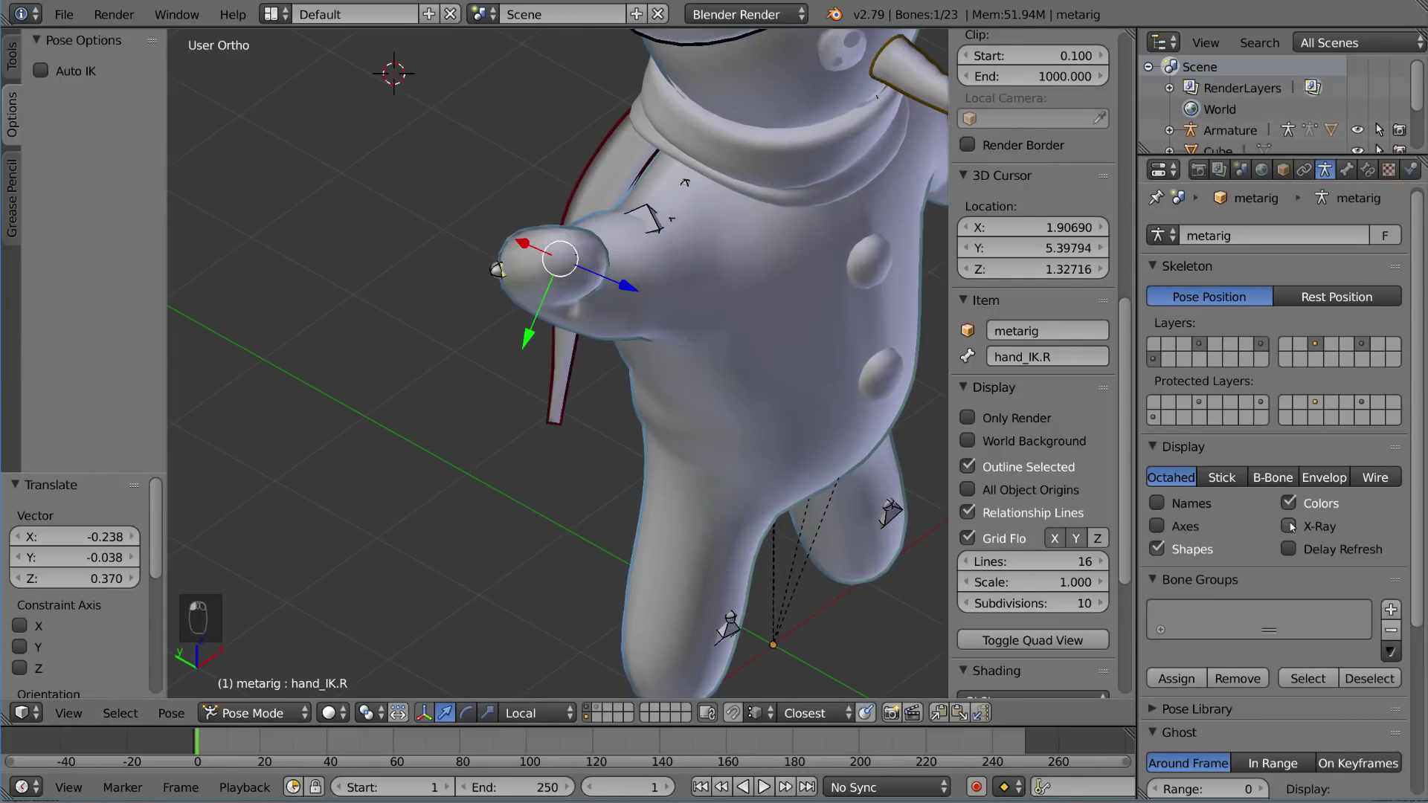
{"action": "middle_click_drag", "start_coordinate": [673, 290], "coordinate": [545, 131]}
{"action": "middle_click_drag", "start_coordinate": [515, 201], "coordinate": [703, 259]}
{"action": "key", "text": "g"}
{"action": "right_click", "coordinate": [554, 215]}
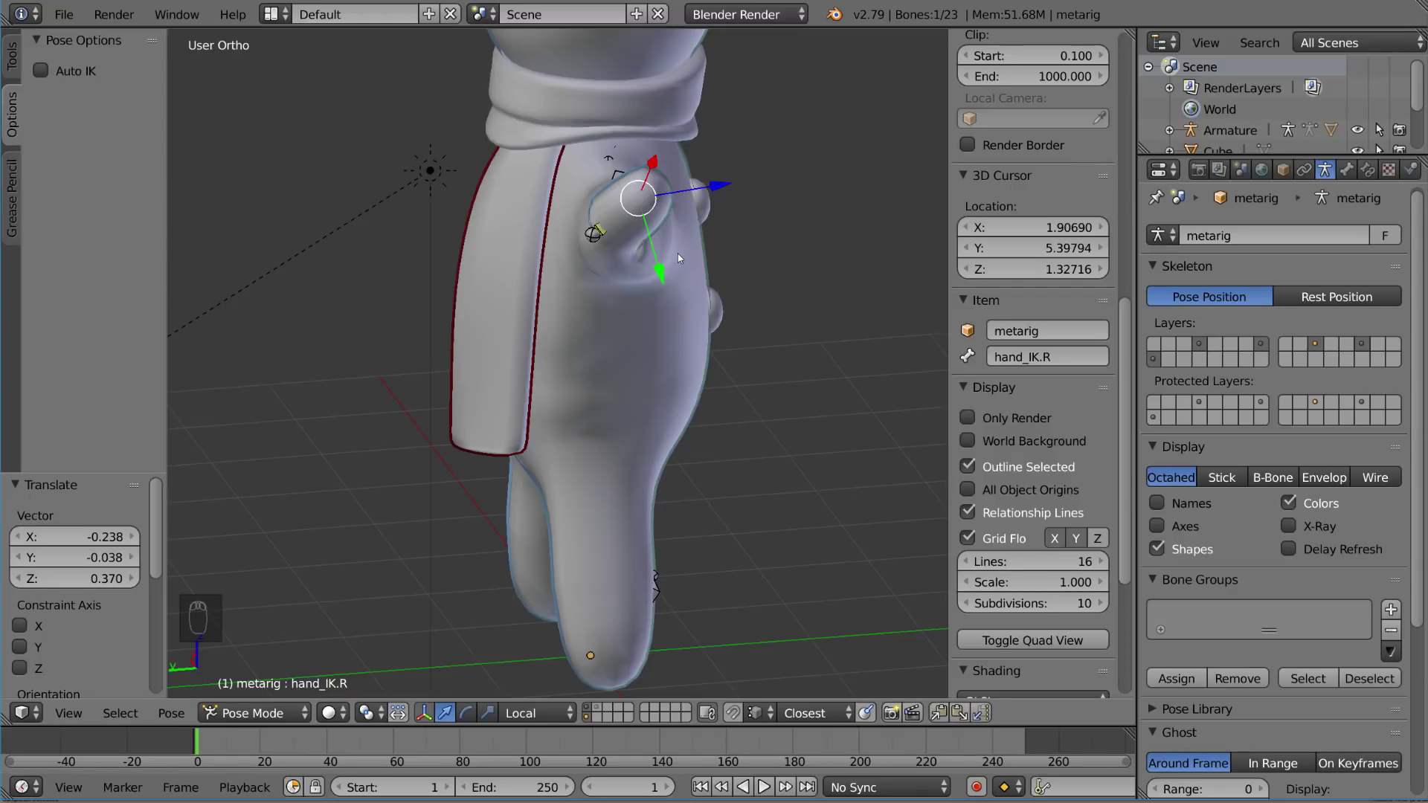
Try rotating the right arm's bones near the elbow, including upper_arm.R, to check the elbow direction.
{"action": "right_click", "coordinate": [606, 236]}
{"action": "middle_click_drag", "start_coordinate": [606, 236], "coordinate": [678, 258]}
{"action": "key", "text": "r"}
{"action": "right_click", "coordinate": [694, 192]}
{"action": "middle_click_drag", "start_coordinate": [695, 192], "coordinate": [736, 276]}
{"action": "right_click", "coordinate": [585, 245]}
{"action": "right_click", "coordinate": [586, 226]}
{"action": "key", "text": "r"}
{"action": "key", "text": "r"}
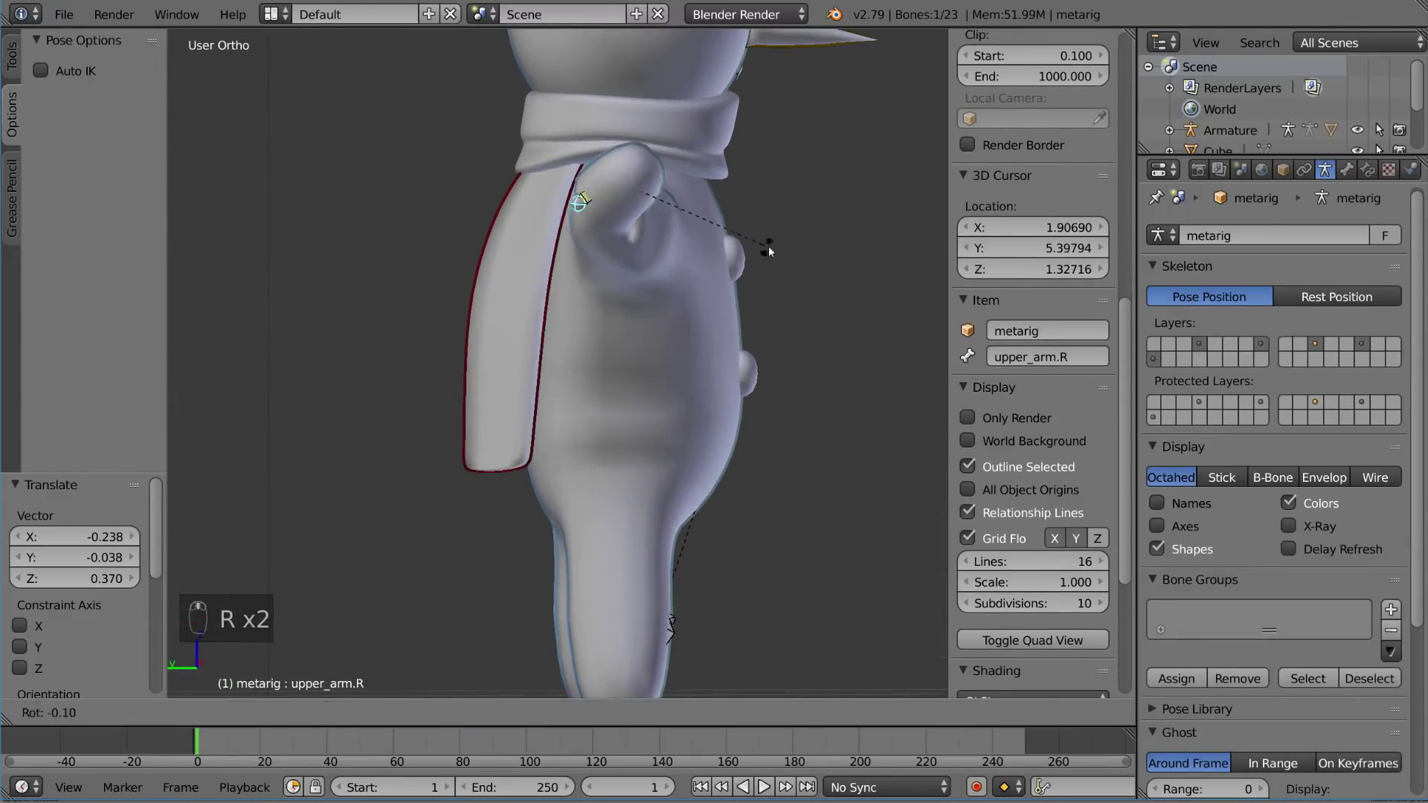
{"action": "left_click", "coordinate": [765, 302]}
{"action": "middle_click_drag", "start_coordinate": [765, 302], "coordinate": [658, 194]}
Reselect the hand_IK.R bone and try moving it to watch how the elbow follows.
{"action": "right_click", "coordinate": [568, 202]}
{"action": "key", "text": "z"}
{"action": "right_click", "coordinate": [632, 209]}
{"action": "key", "text": "z"}
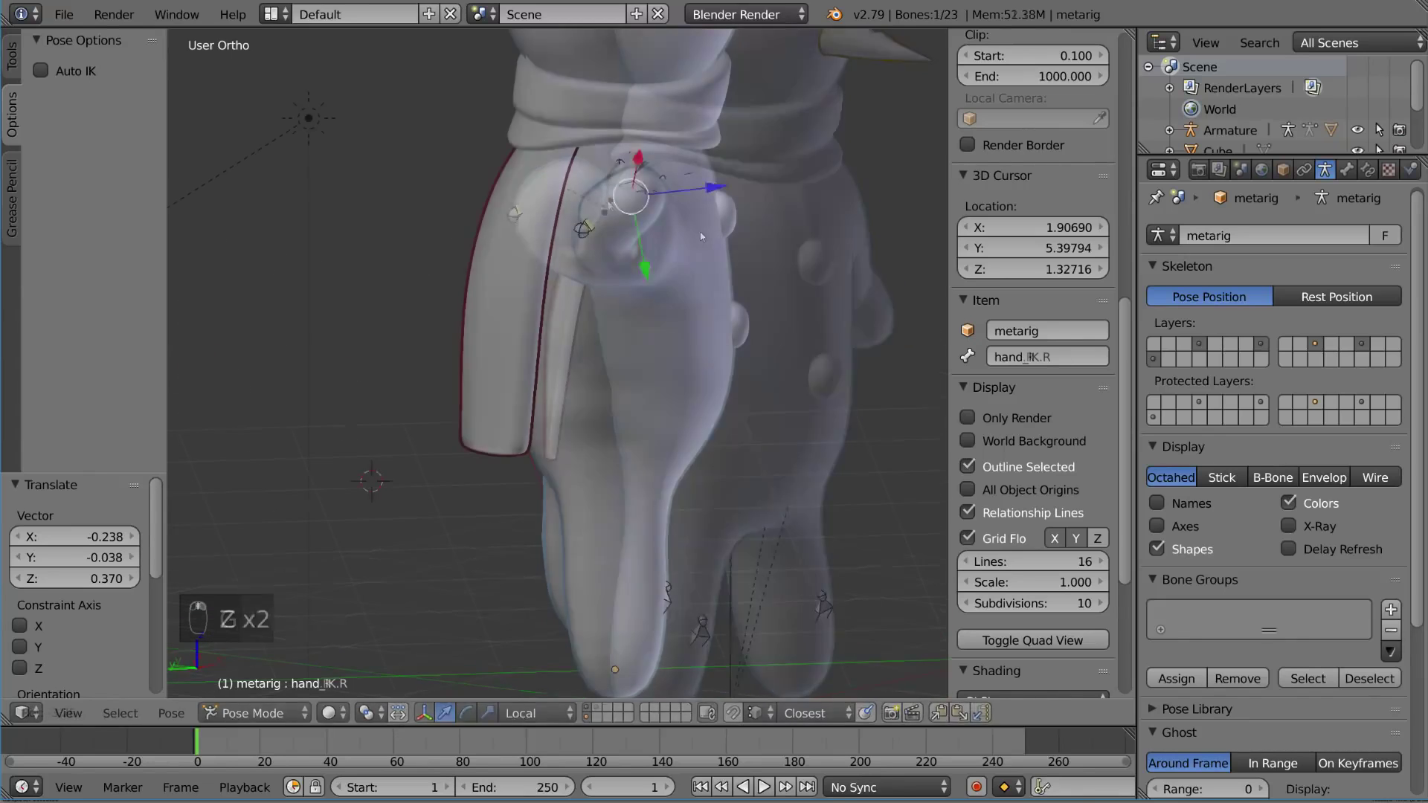
{"action": "key", "text": "g"}
{"action": "right_click", "coordinate": [759, 301]}
{"action": "middle_click_drag", "start_coordinate": [714, 245], "coordinate": [565, 236]}
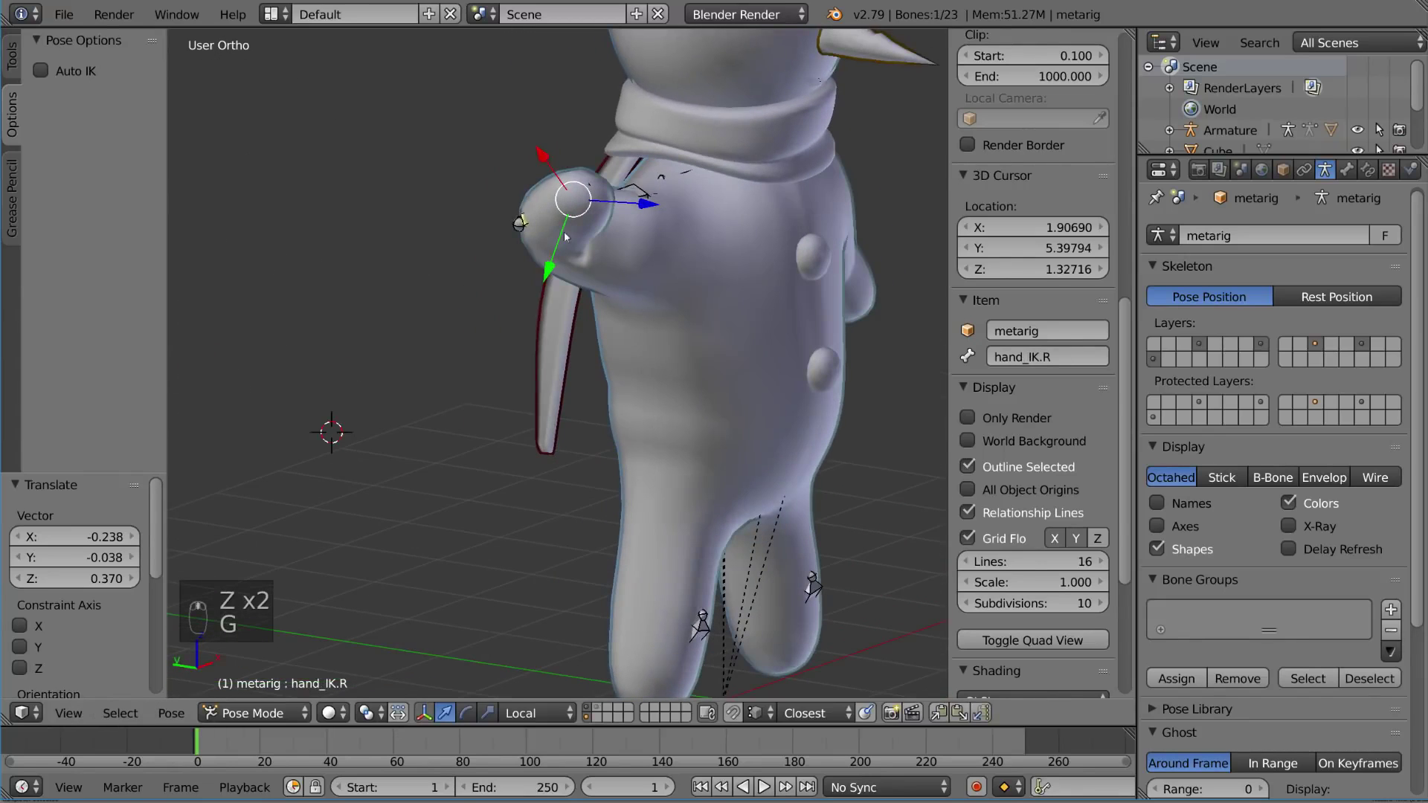
Select the forearm.R bone and open its IK constraint to examine the Pole Target setting.
{"action": "right_click", "coordinate": [533, 215]}
{"action": "left_click", "coordinate": [1368, 169]}
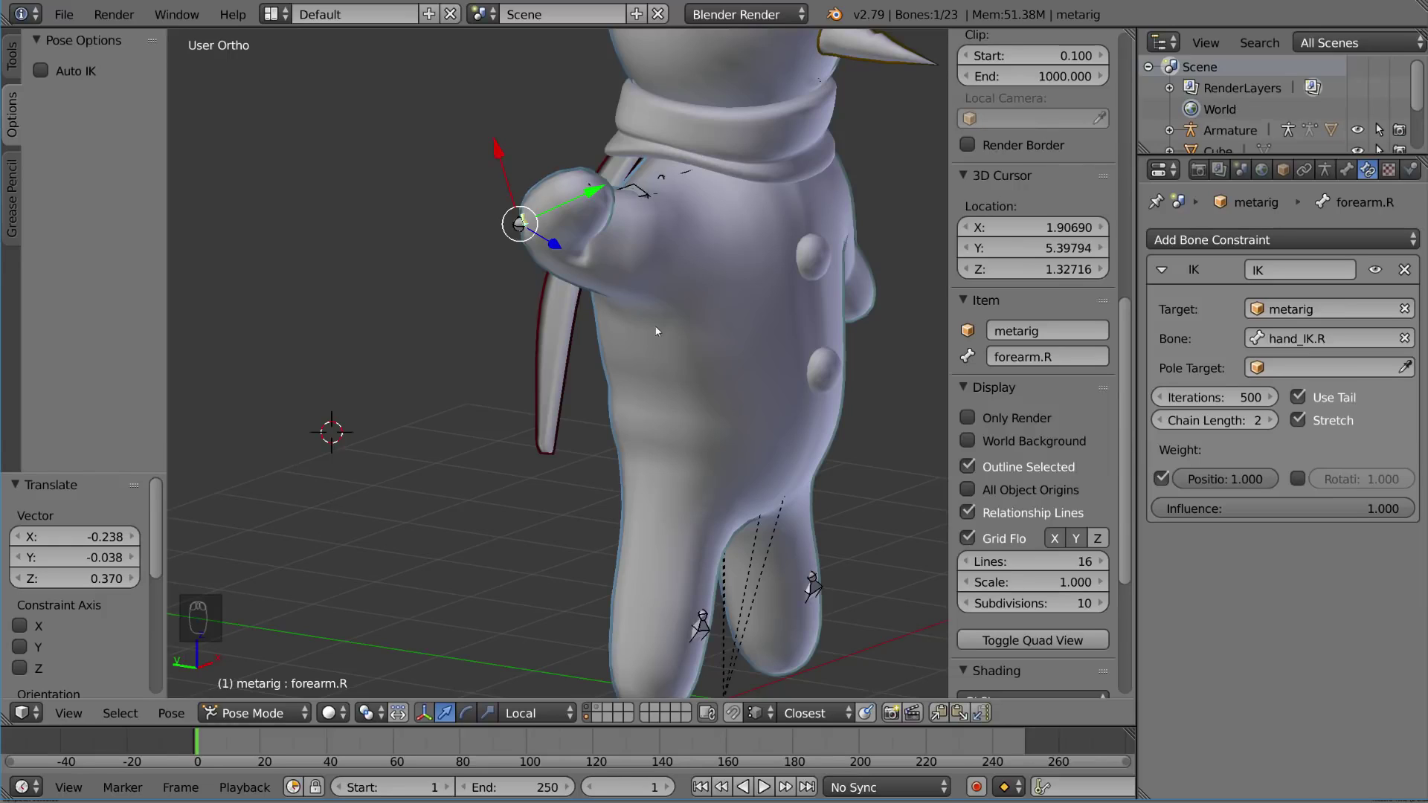
{"action": "middle_click_drag", "start_coordinate": [628, 365], "coordinate": [625, 432]}
In Edit Mode with wireframe display, duplicate the hand_IK.R bone and place the copy behind the arm along global Y.
{"action": "key", "text": "Tab"}
{"action": "key", "text": "z"}
{"action": "key", "text": "a"}
{"action": "key", "text": "a"}
{"action": "key", "text": "a"}
{"action": "right_click", "coordinate": [574, 433]}
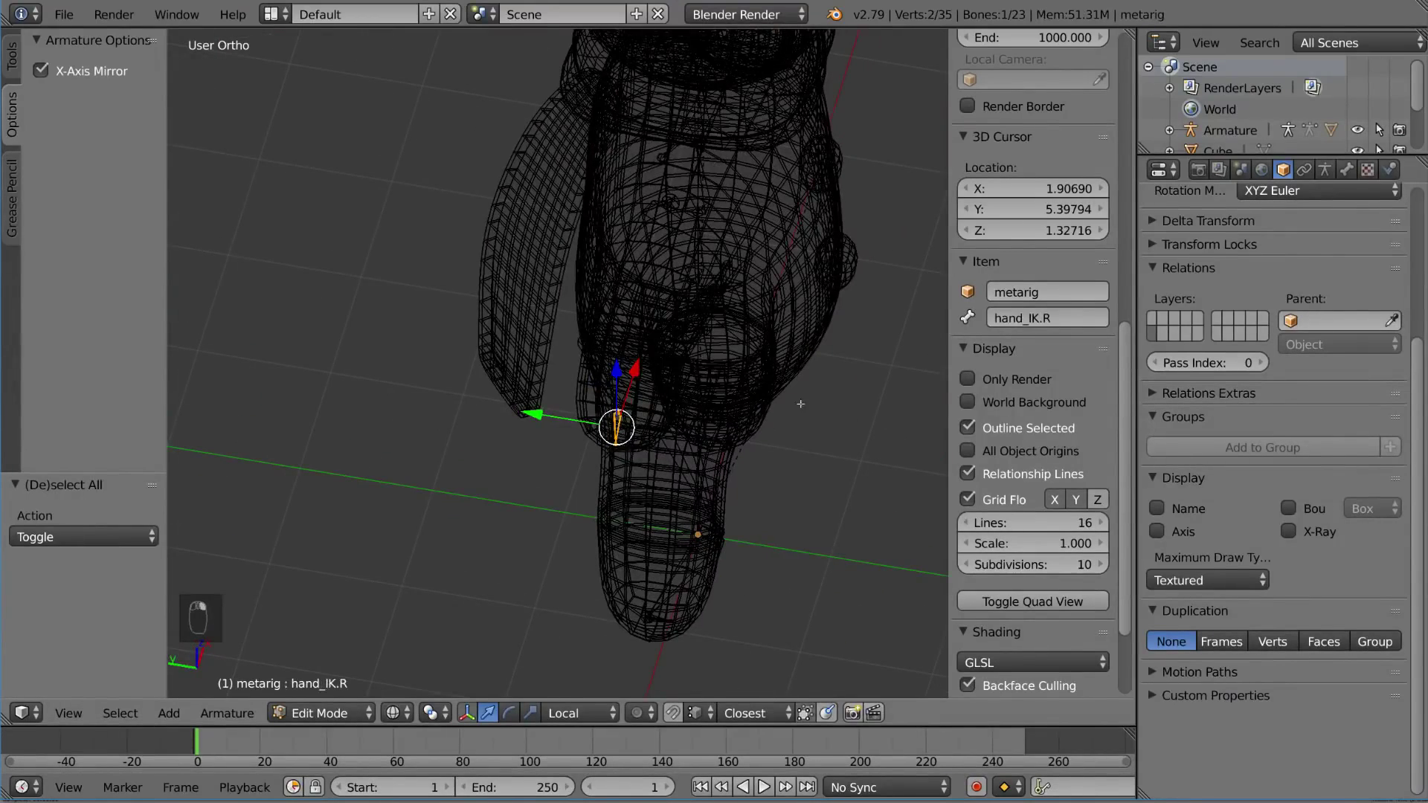
{"action": "middle_click_drag", "start_coordinate": [870, 350], "coordinate": [758, 373]}
{"action": "key", "text": "shift+d"}
{"action": "key", "text": "y"}
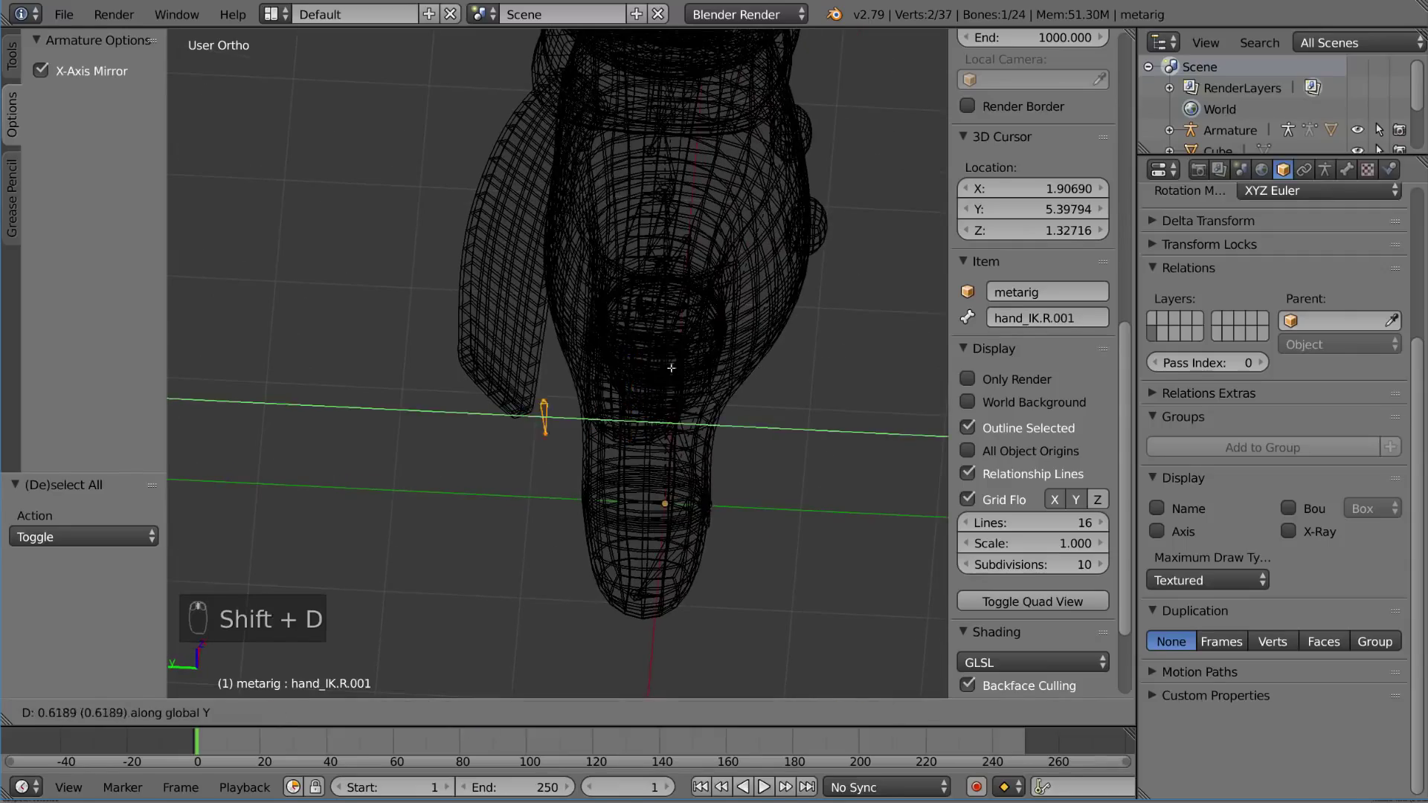
{"action": "left_click", "coordinate": [626, 368]}
Move the duplicated hand_IK.R bone about 0.445 along the X axis toward the body.
{"action": "middle_click_drag", "start_coordinate": [626, 369], "coordinate": [720, 350]}
{"action": "key", "text": "g"}
{"action": "key", "text": "x"}
{"action": "left_click", "coordinate": [699, 320]}
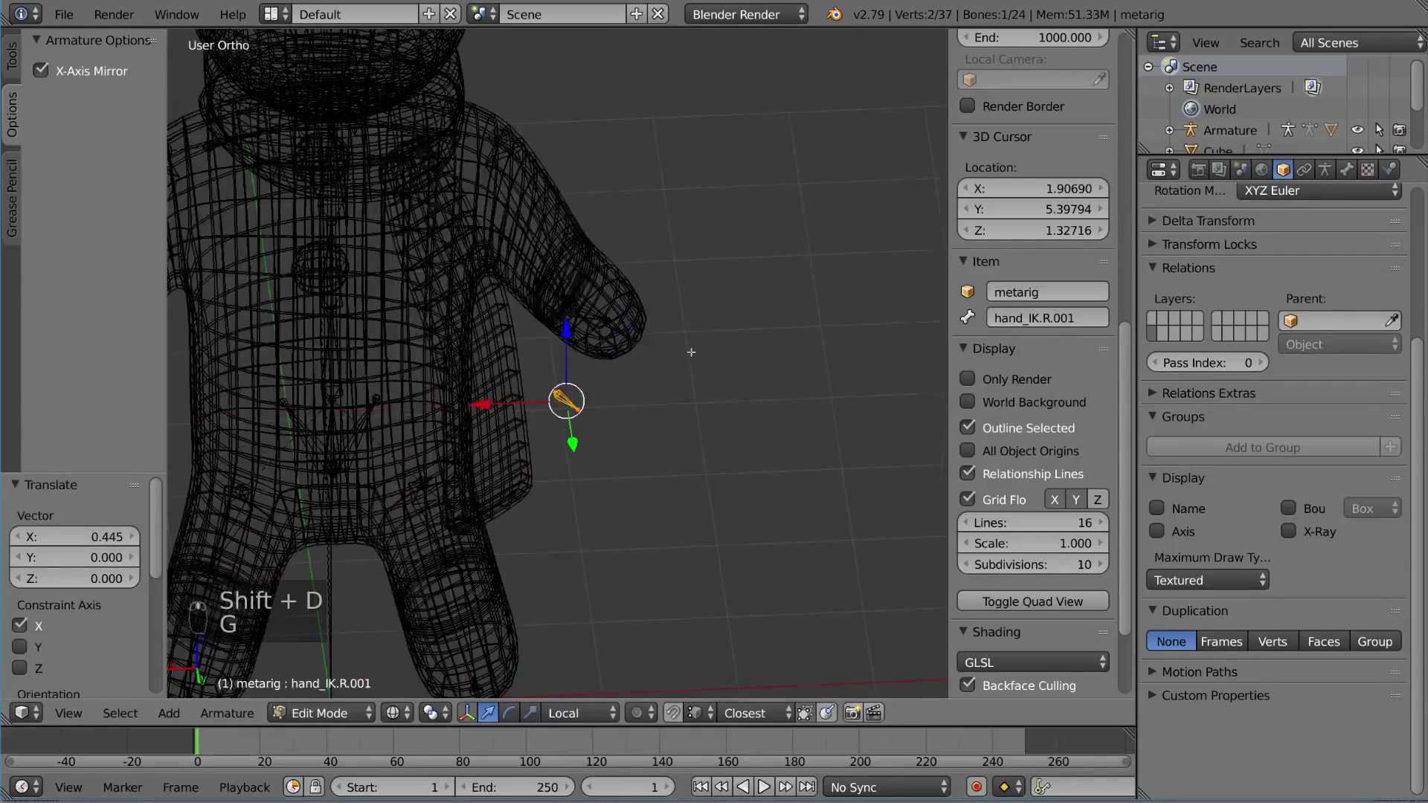
Raise the duplicated hand bone along Z to elbow height behind the arm and shift it about -0.032 along X.
{"action": "scroll", "coordinate": [692, 297], "scroll_direction": "up", "scroll_amount": 2}
{"action": "key", "text": "g"}
{"action": "key", "text": "z"}
{"action": "left_click", "coordinate": [691, 270]}
{"action": "middle_click_drag", "start_coordinate": [691, 270], "coordinate": [700, 324]}
{"action": "key", "text": "g"}
{"action": "key", "text": "x"}
{"action": "left_click", "coordinate": [412, 308]}
Rename the duplicated bone to elbow.R.
{"action": "scroll", "coordinate": [412, 308], "scroll_direction": "up", "scroll_amount": 3}
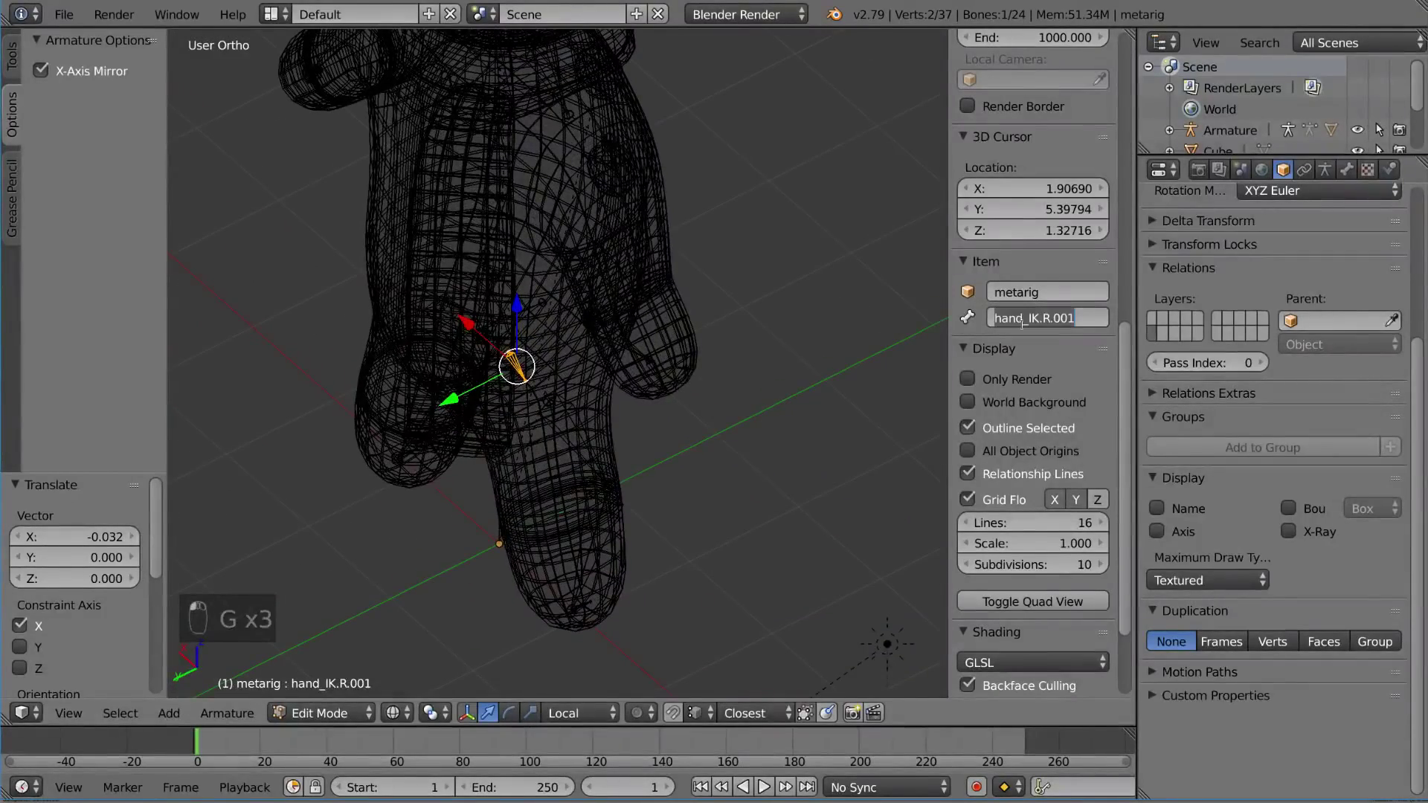
{"action": "key", "text": "Return"}
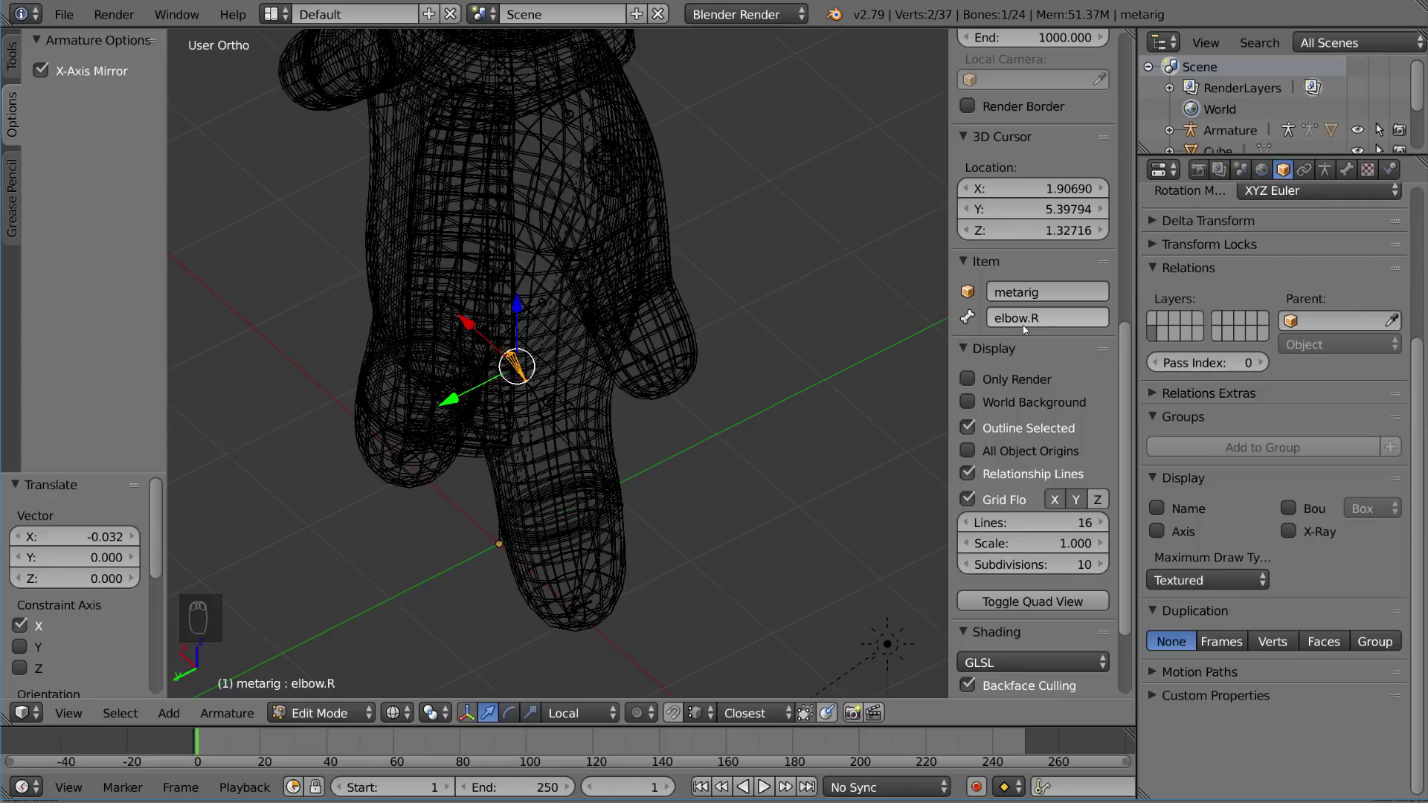
{"action": "middle_click_drag", "start_coordinate": [565, 312], "coordinate": [627, 374]}
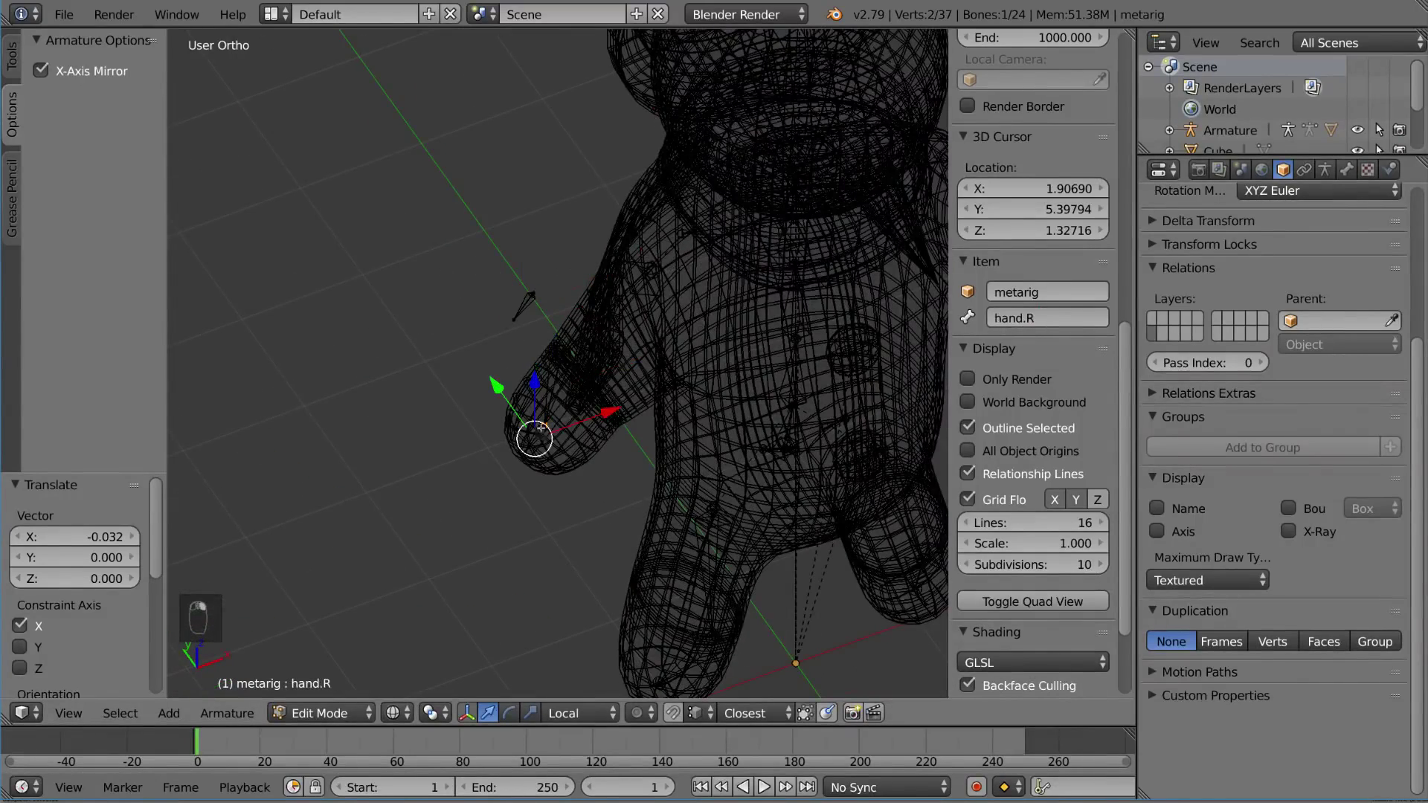
Return to Pose Mode and clear the pose location of the right hand bones, including hand_IK.R.
{"action": "key", "text": "Tab"}
{"action": "middle_click_drag", "start_coordinate": [550, 260], "coordinate": [513, 298]}
{"action": "key", "text": "alt+g"}
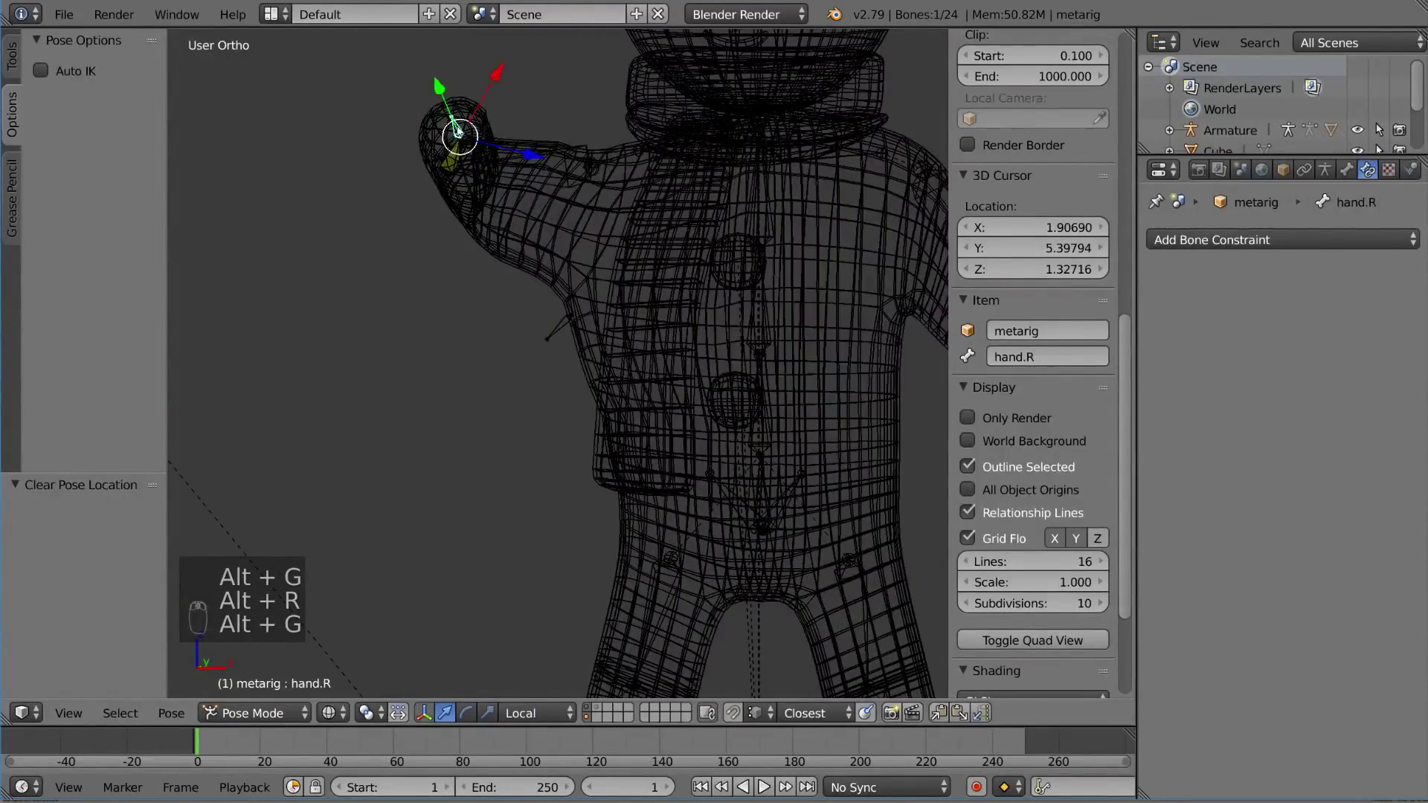
{"action": "right_click", "coordinate": [459, 135]}
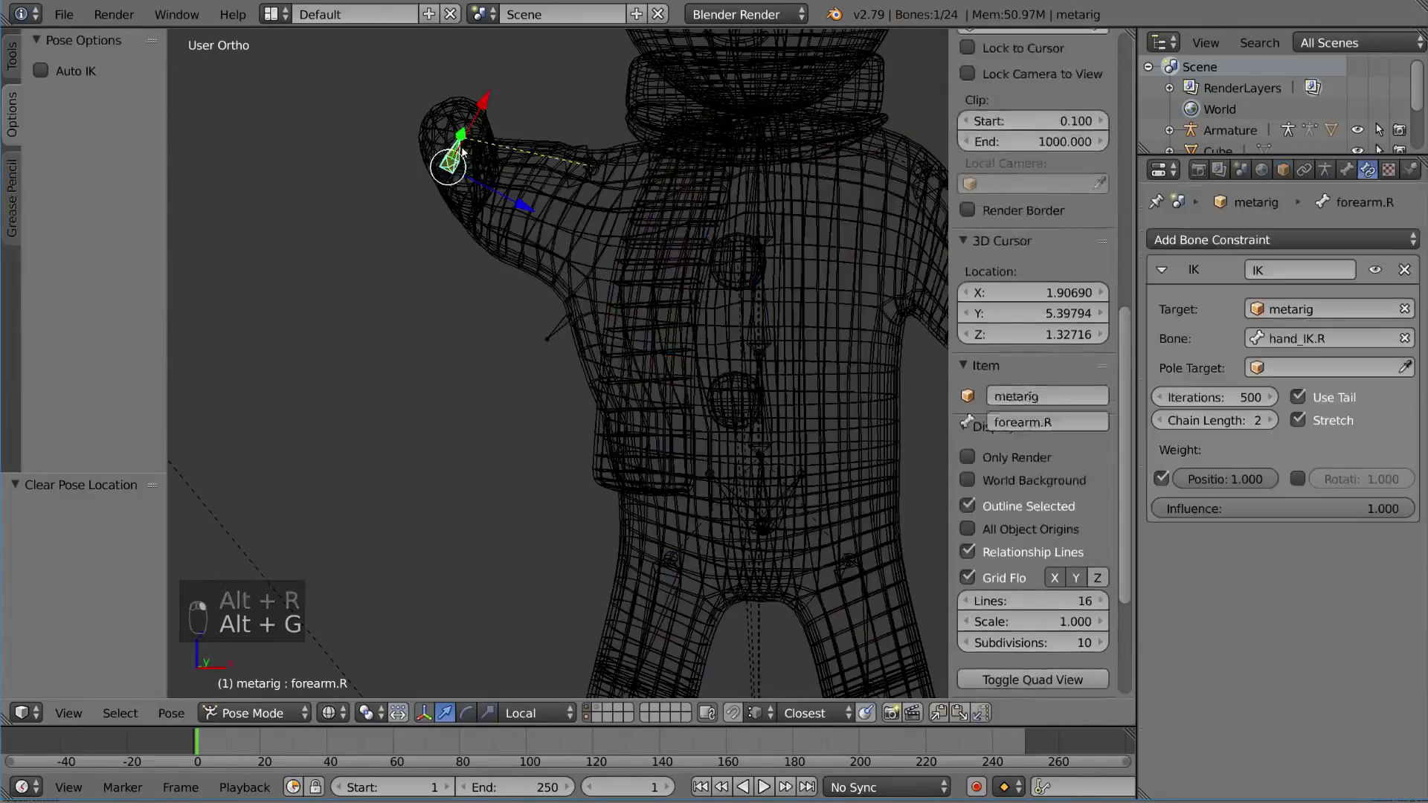
{"action": "right_click", "coordinate": [449, 154]}
{"action": "key", "text": "alt+g"}
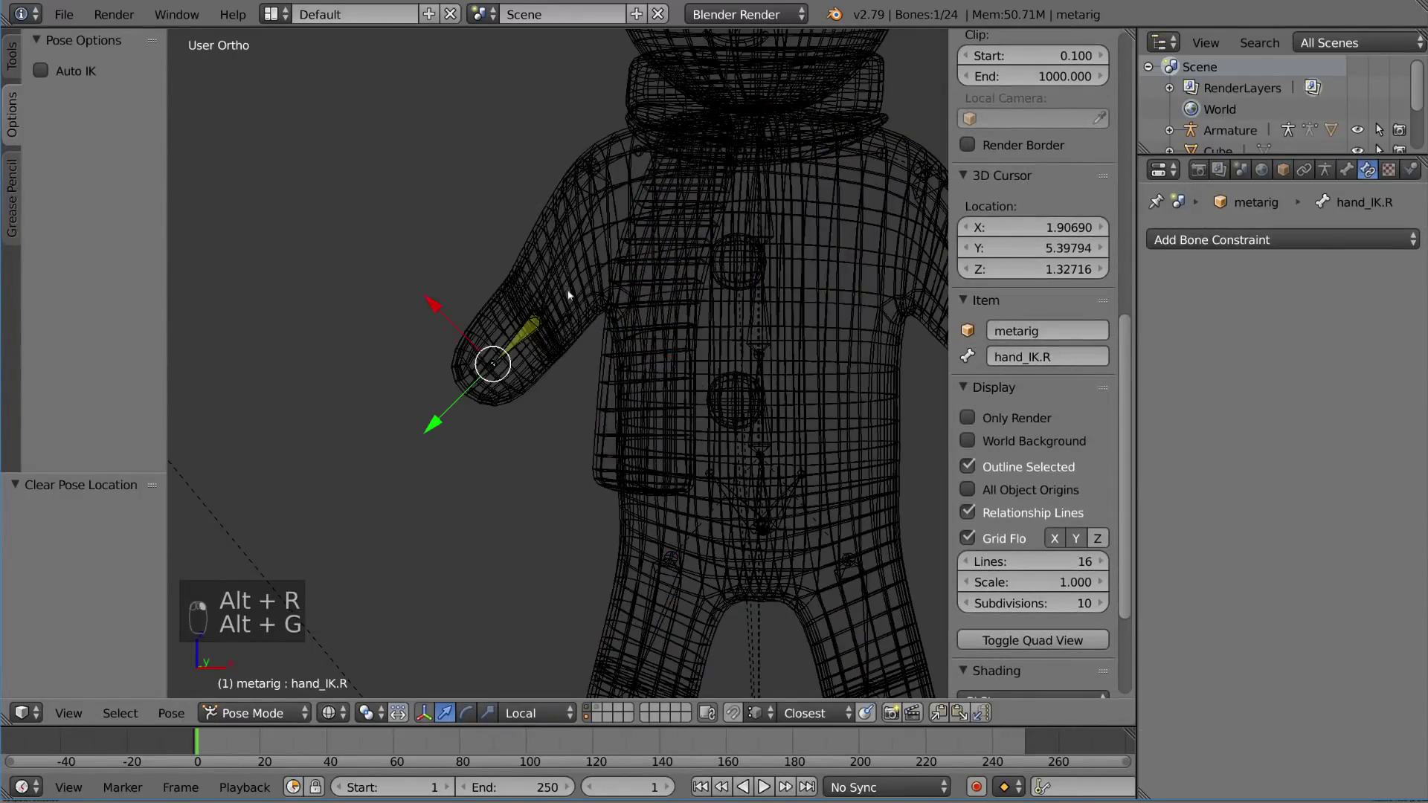
Switch the viewport from wireframe back to textured shading and enable X-Ray for the metarig armature.
{"action": "mouse_move", "coordinate": [503, 195]}
{"action": "middle_mouse_down"}
{"action": "mouse_move", "coordinate": [606, 312]}
{"action": "mouse_move", "coordinate": [661, 321]}
{"action": "mouse_move", "coordinate": [670, 341]}
{"action": "mouse_move", "coordinate": [714, 330]}
{"action": "middle_mouse_up"}
{"action": "key", "text": "alt+z"}
{"action": "left_click", "coordinate": [1326, 170]}
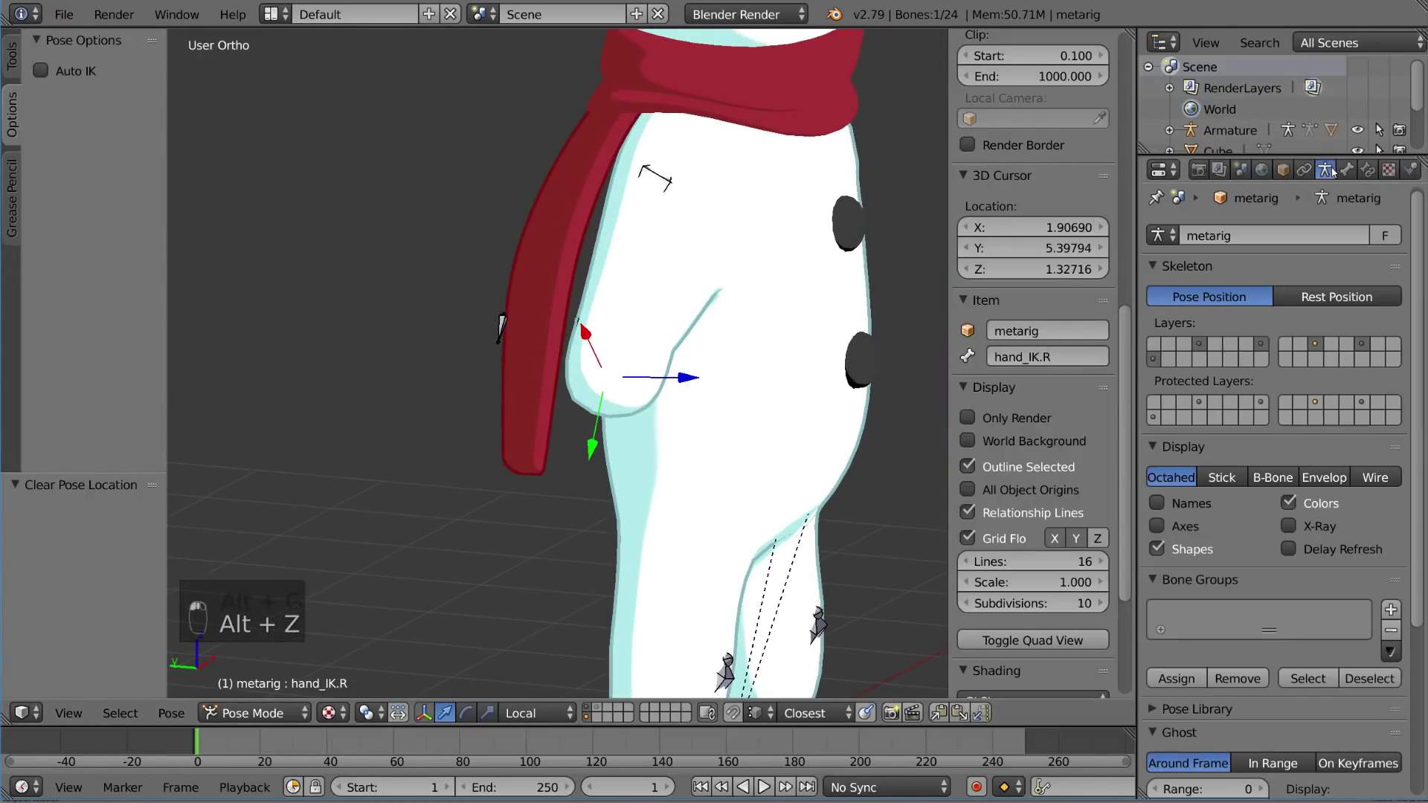
{"action": "left_click", "coordinate": [1308, 530]}
Select the forearm.R bone and set its IK constraint's Pole Target to metarig with the bone elbow.R.
{"action": "middle_click_drag", "start_coordinate": [461, 386], "coordinate": [598, 350]}
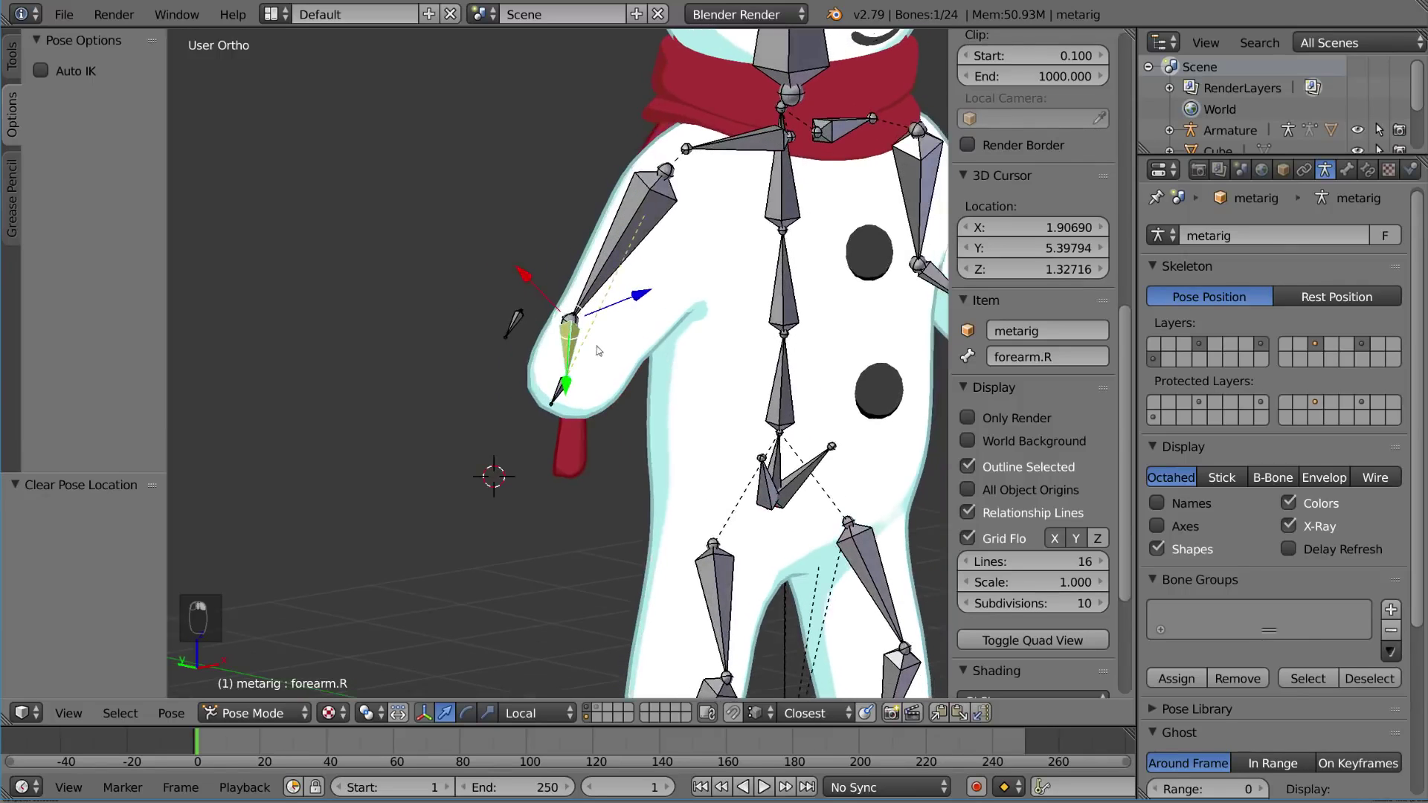
{"action": "left_click", "coordinate": [1366, 169]}
{"action": "left_click", "coordinate": [1313, 367]}
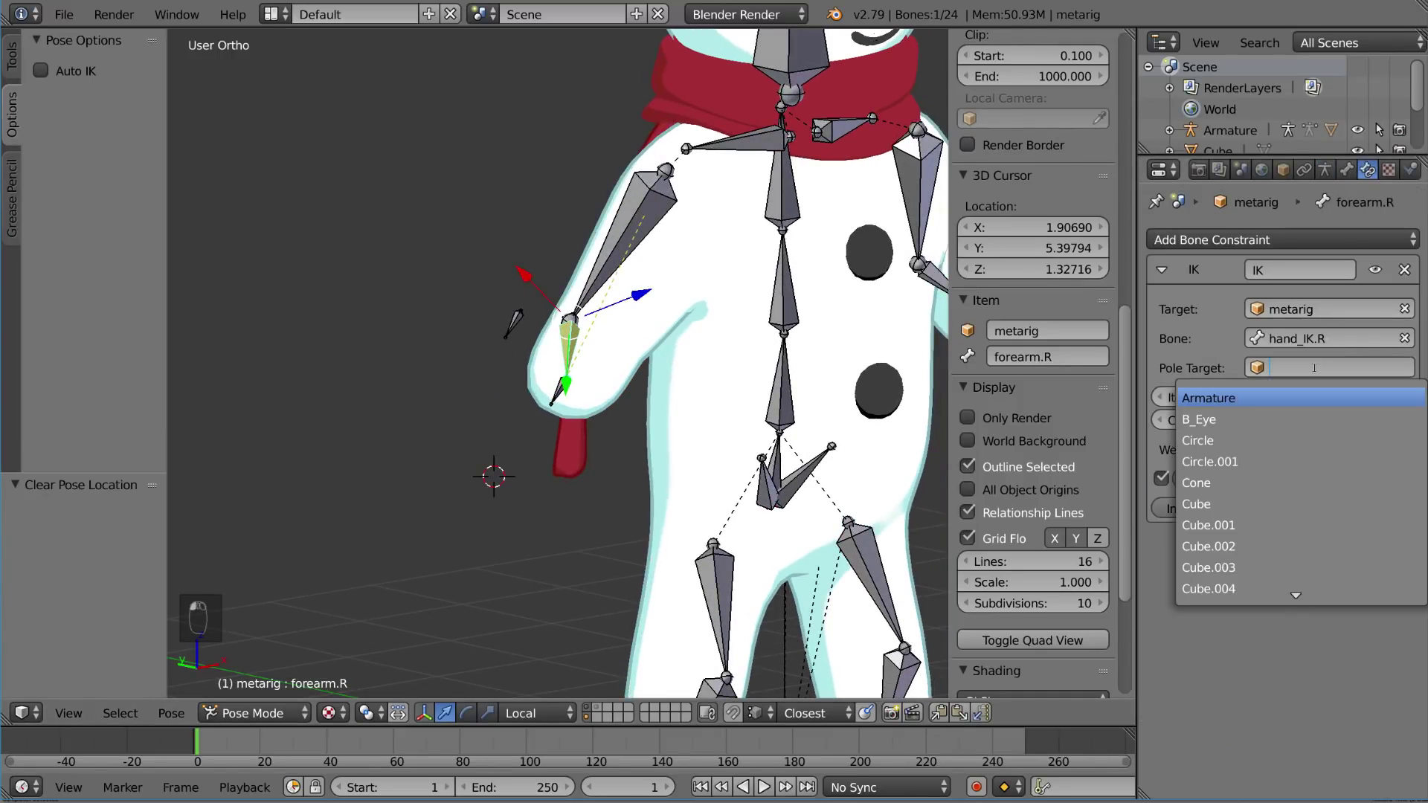
{"action": "key", "text": "Return"}
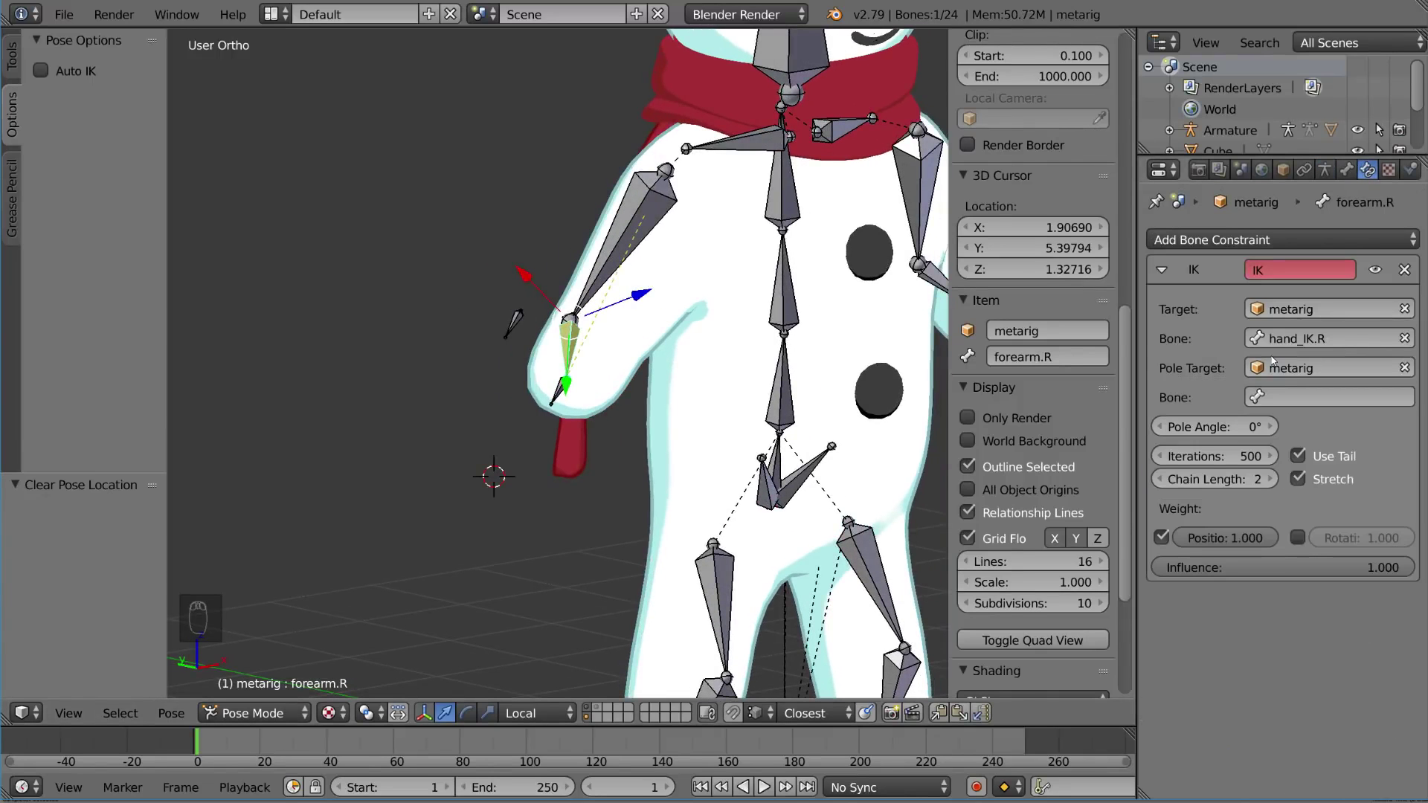
{"action": "left_click", "coordinate": [1338, 396]}
{"action": "left_click", "coordinate": [1302, 425]}
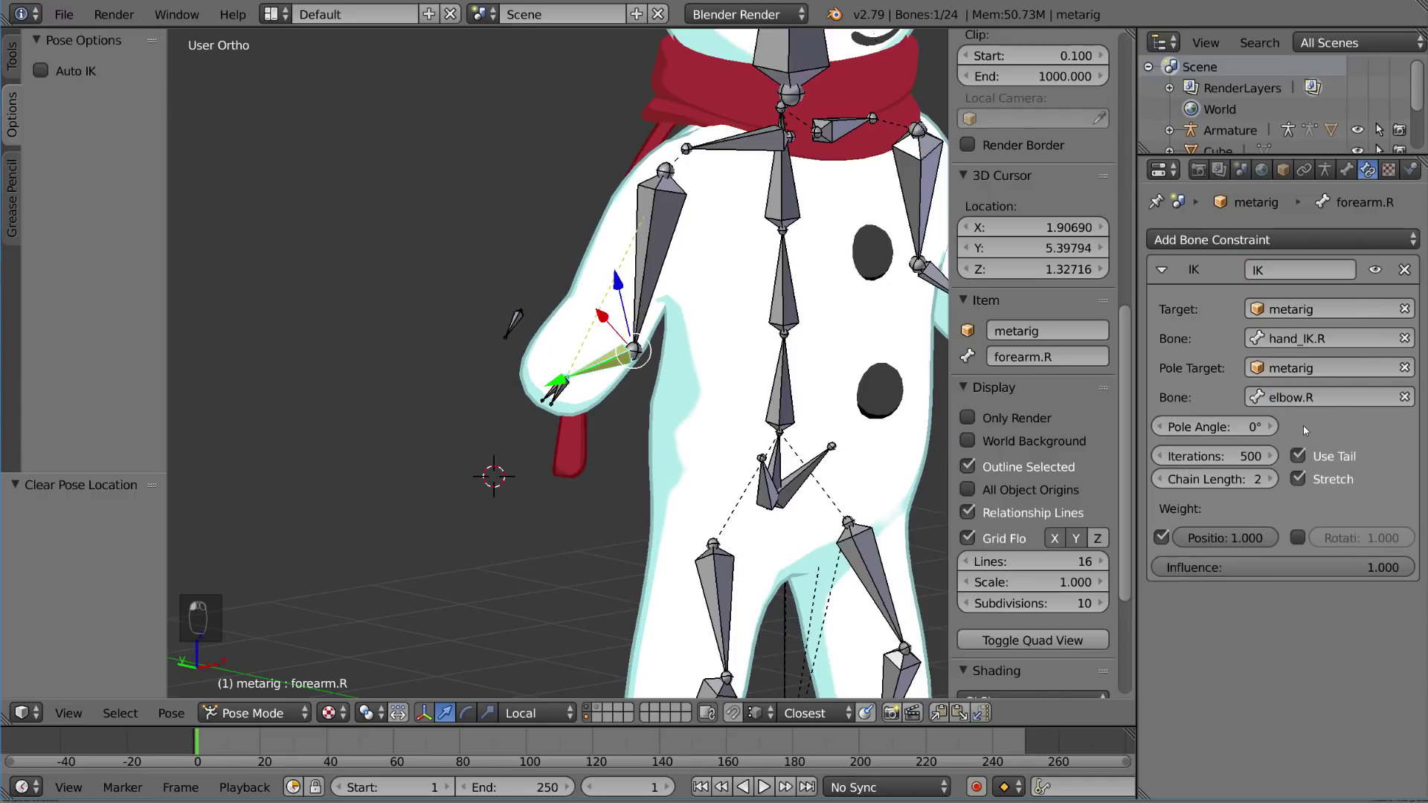
Inspect the right arm from several angles and try moving the elbow.R bone to watch how the arm's bend responds.
{"action": "middle_click_drag", "start_coordinate": [603, 380], "coordinate": [569, 221]}
{"action": "scroll", "coordinate": [773, 331], "scroll_direction": "up", "scroll_amount": 6}
{"action": "scroll", "coordinate": [673, 357], "scroll_direction": "down", "scroll_amount": 3}
{"action": "middle_click_drag", "start_coordinate": [603, 333], "coordinate": [685, 343]}
{"action": "middle_click_drag", "start_coordinate": [592, 346], "coordinate": [731, 417]}
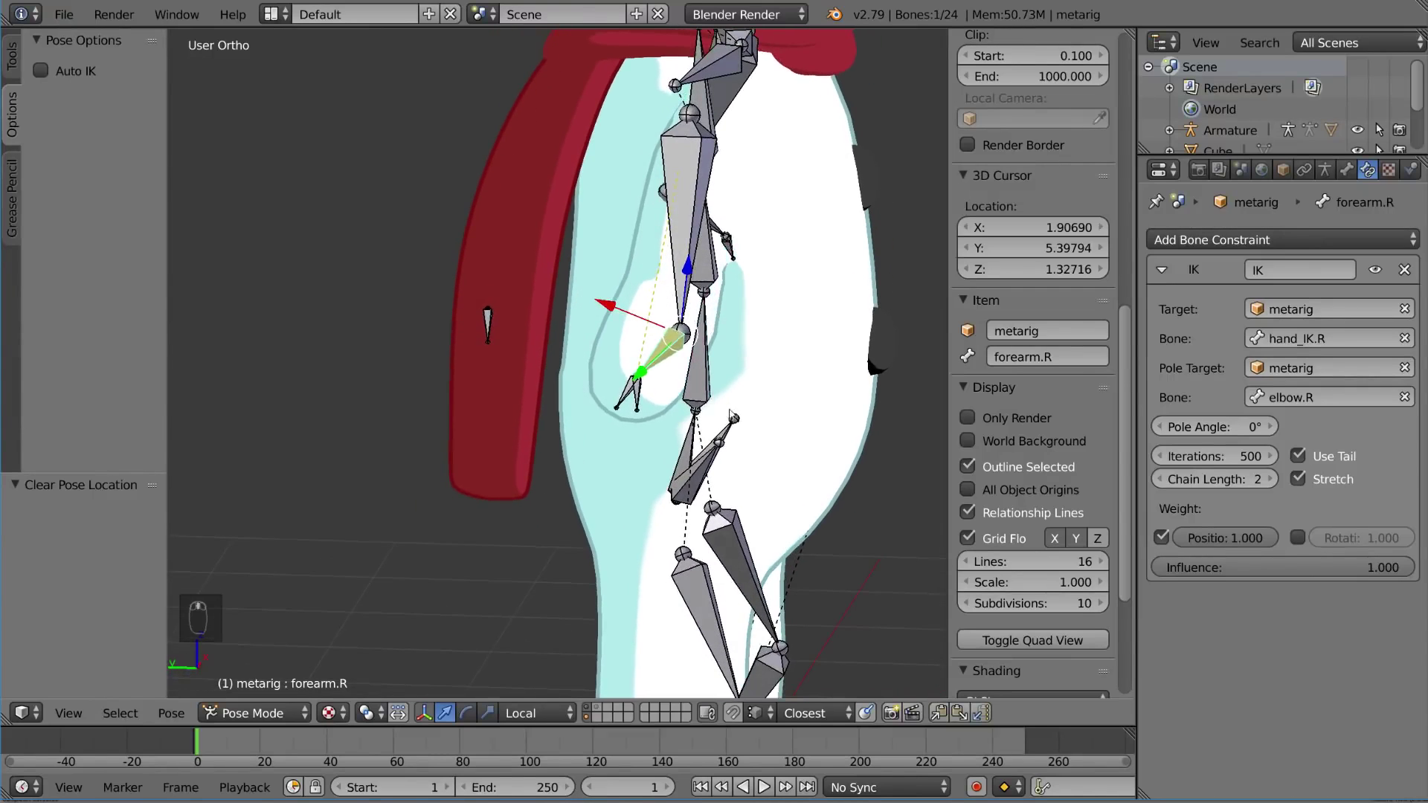
{"action": "right_click", "coordinate": [486, 321]}
{"action": "key", "text": "g"}
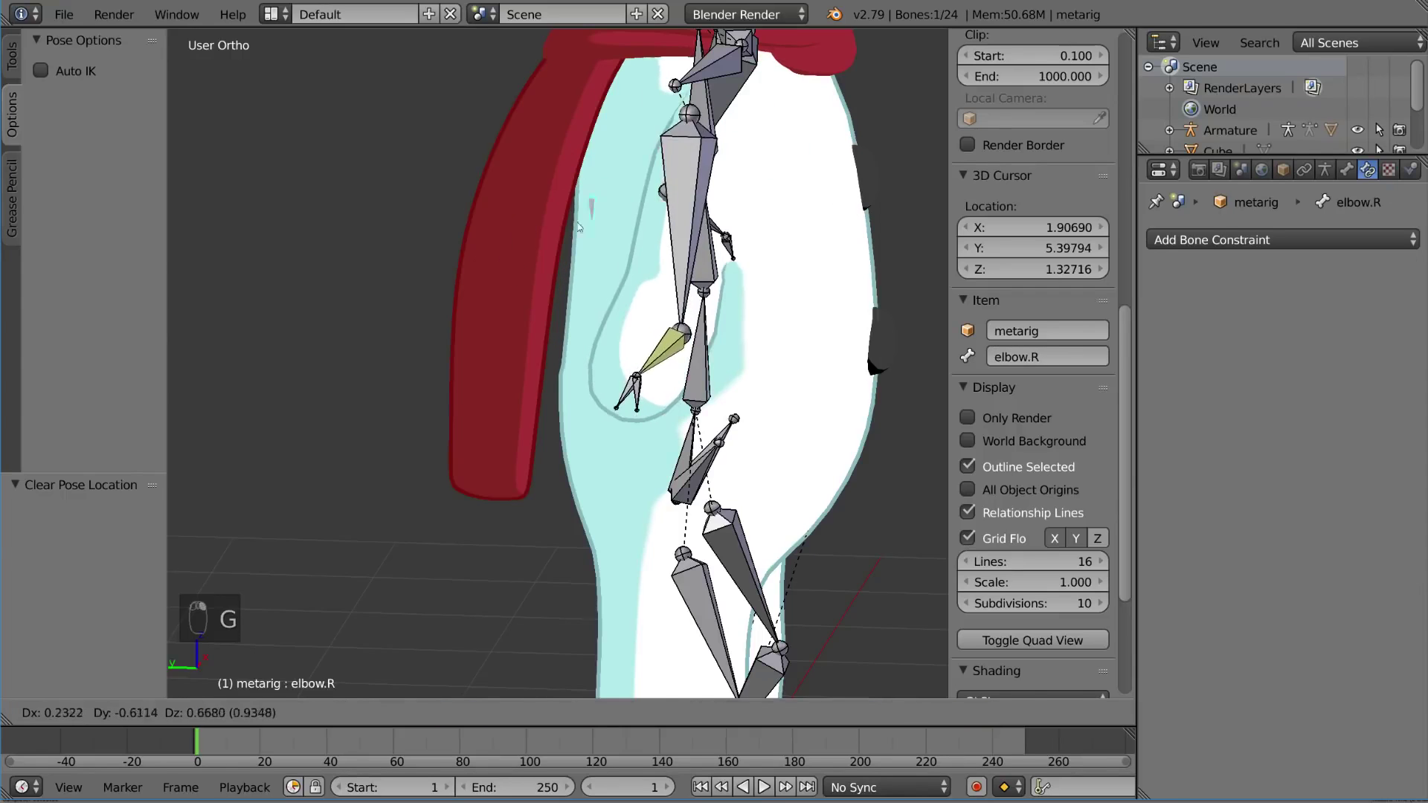
{"action": "right_click", "coordinate": [579, 228]}
{"action": "middle_click_drag", "start_coordinate": [542, 274], "coordinate": [594, 257]}
{"action": "key", "text": "g"}
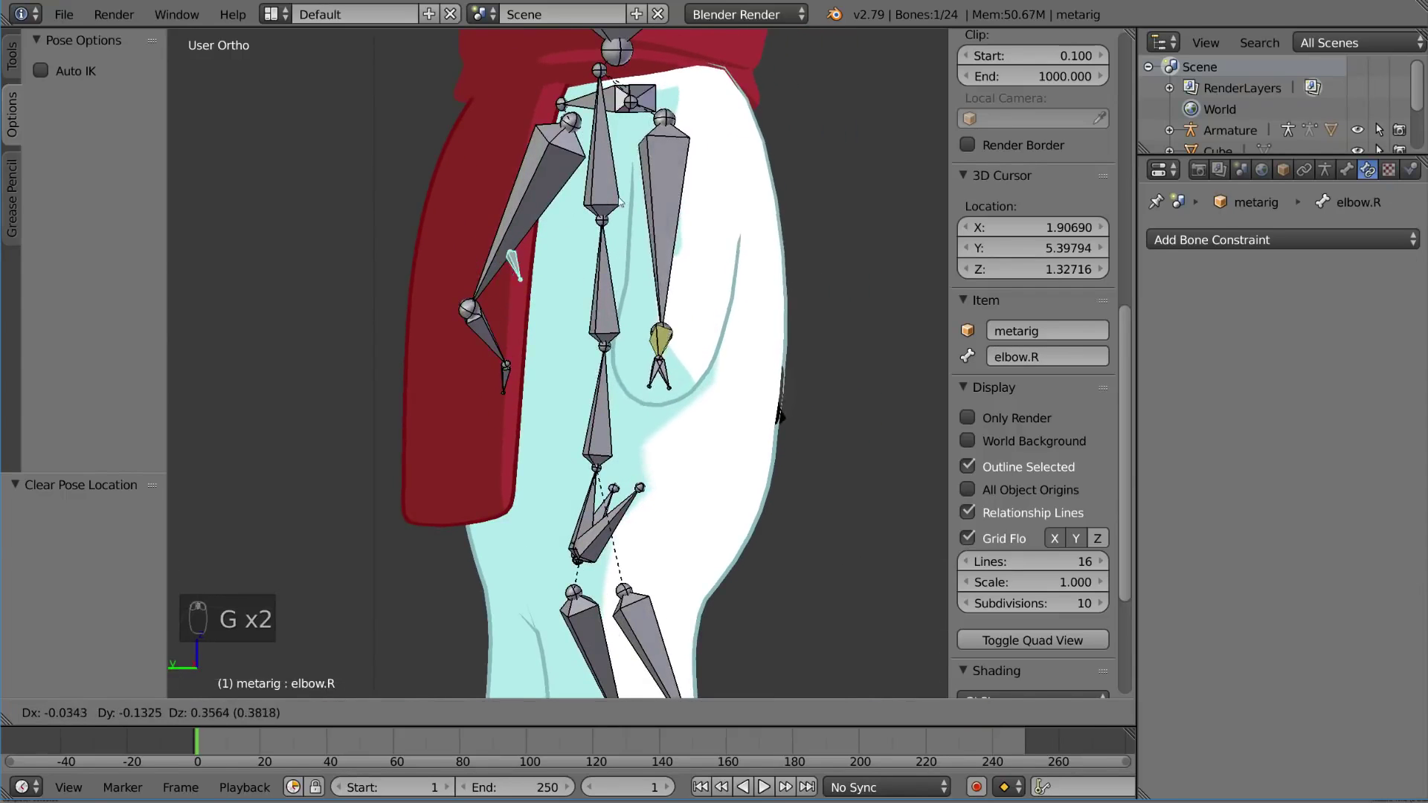
{"action": "right_click", "coordinate": [616, 277]}
{"action": "middle_click_drag", "start_coordinate": [615, 278], "coordinate": [643, 291]}
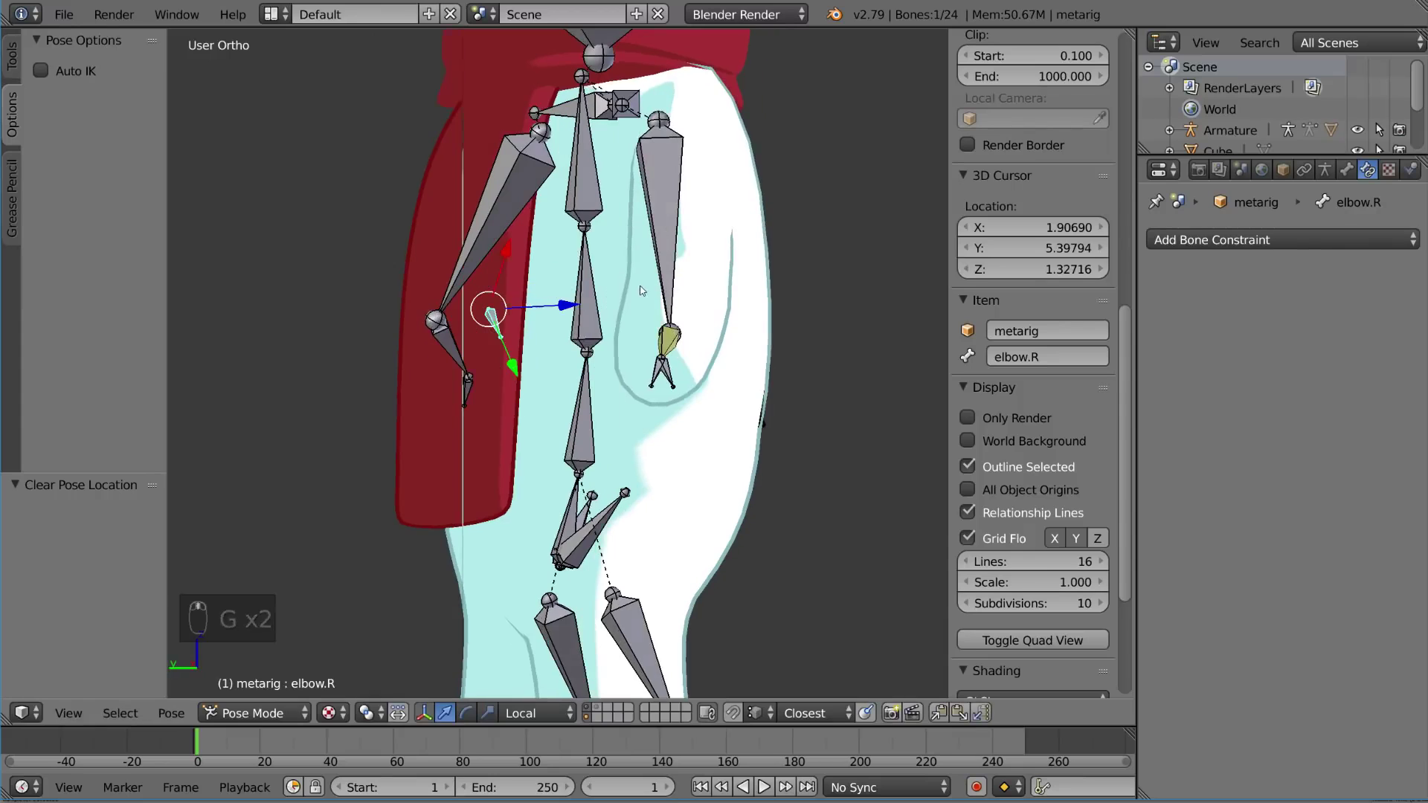
{"action": "mouse_move", "coordinate": [670, 347]}
{"action": "middle_mouse_down"}
{"action": "mouse_move", "coordinate": [645, 383]}
{"action": "mouse_move", "coordinate": [615, 299]}
{"action": "mouse_move", "coordinate": [605, 369]}
{"action": "mouse_move", "coordinate": [688, 357]}
{"action": "middle_mouse_up"}
{"action": "key", "text": "g"}
{"action": "right_click", "coordinate": [623, 357]}
{"action": "key", "text": "g"}
{"action": "right_click", "coordinate": [595, 327]}
Select the forearm.R bone and set its IK constraint's Pole Angle to -90°.
{"action": "right_click", "coordinate": [666, 341]}
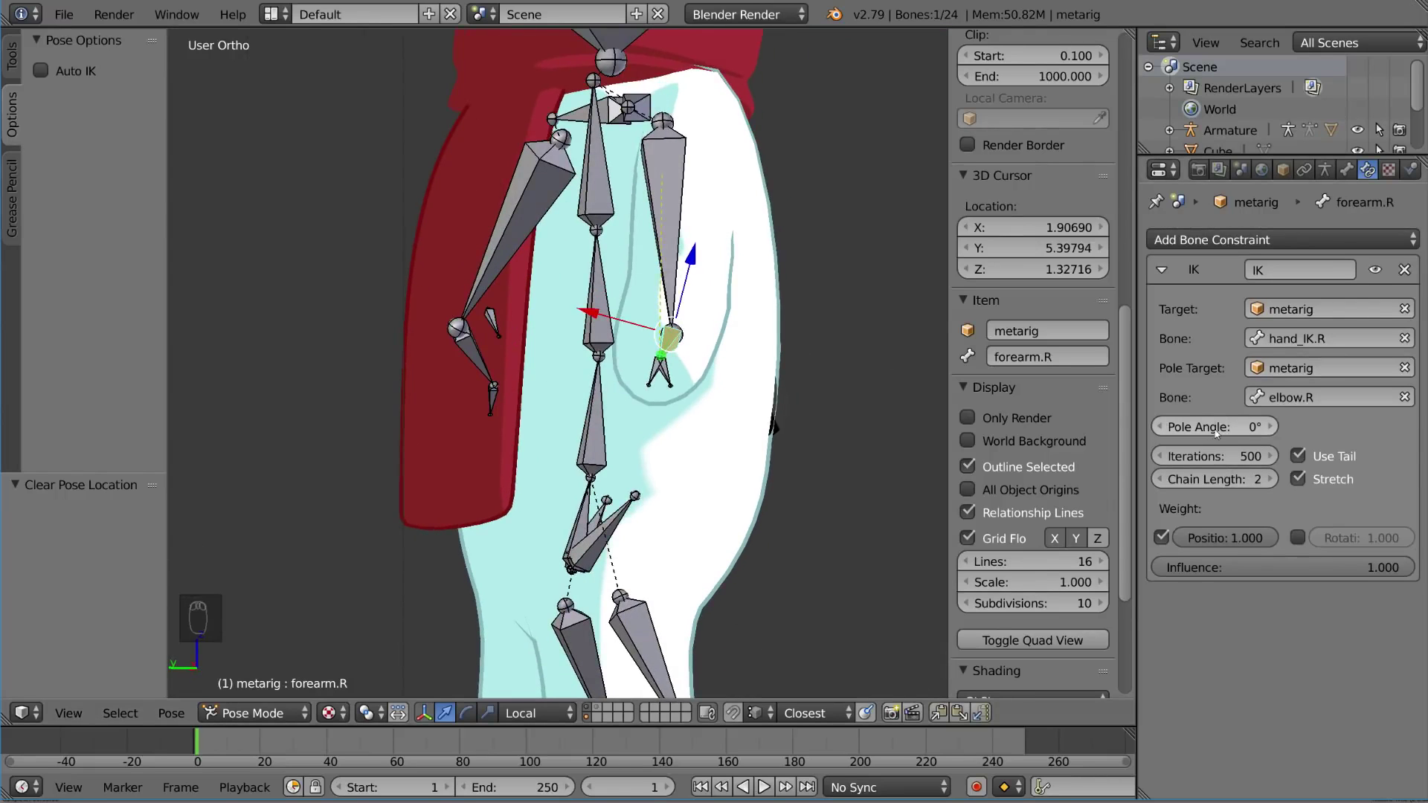
{"action": "middle_click_drag", "start_coordinate": [731, 317], "coordinate": [758, 349]}
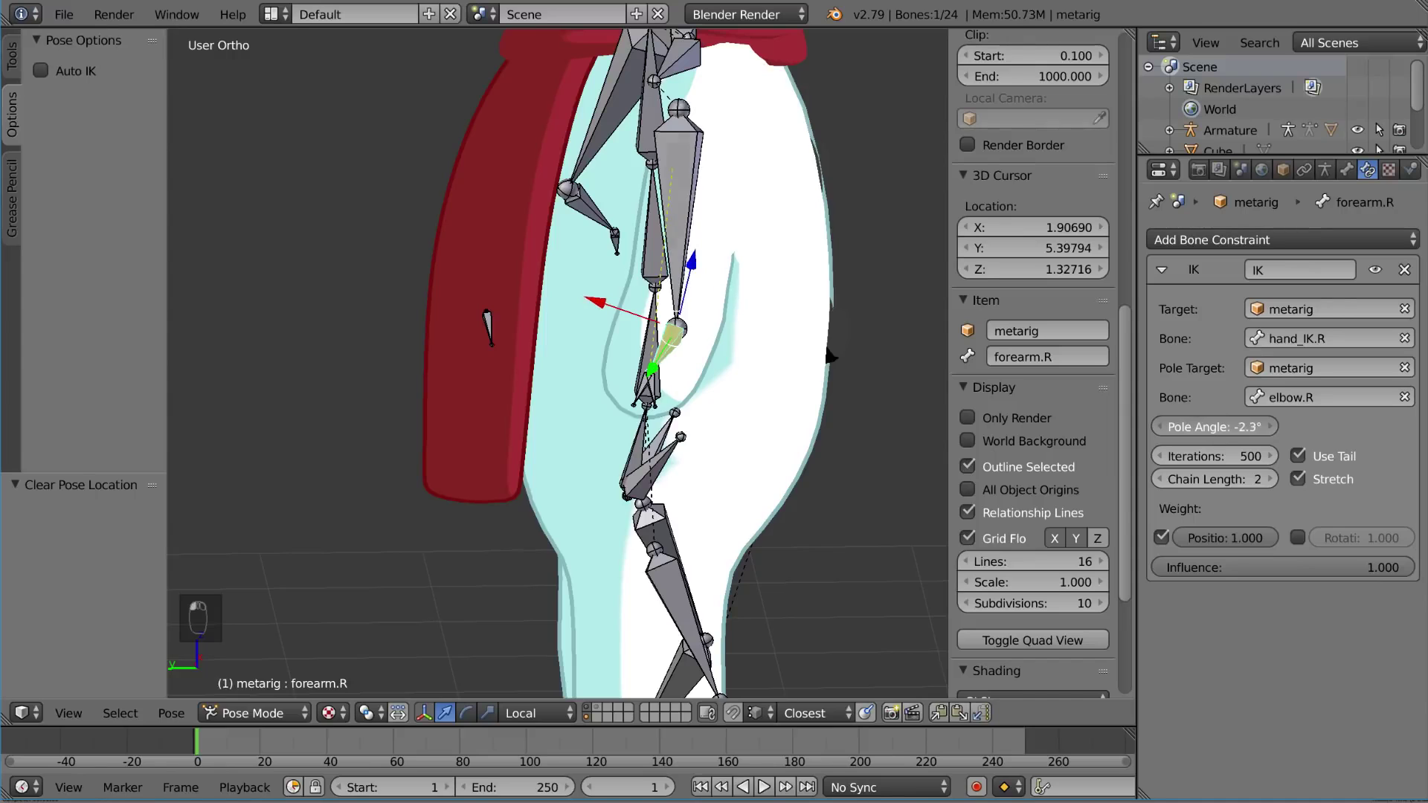
{"action": "left_click_drag", "start_coordinate": [1214, 426], "coordinate": [1138, 426]}
{"action": "middle_click_drag", "start_coordinate": [749, 356], "coordinate": [922, 359]}
{"action": "left_click_drag", "start_coordinate": [1234, 429], "coordinate": [1230, 429]}
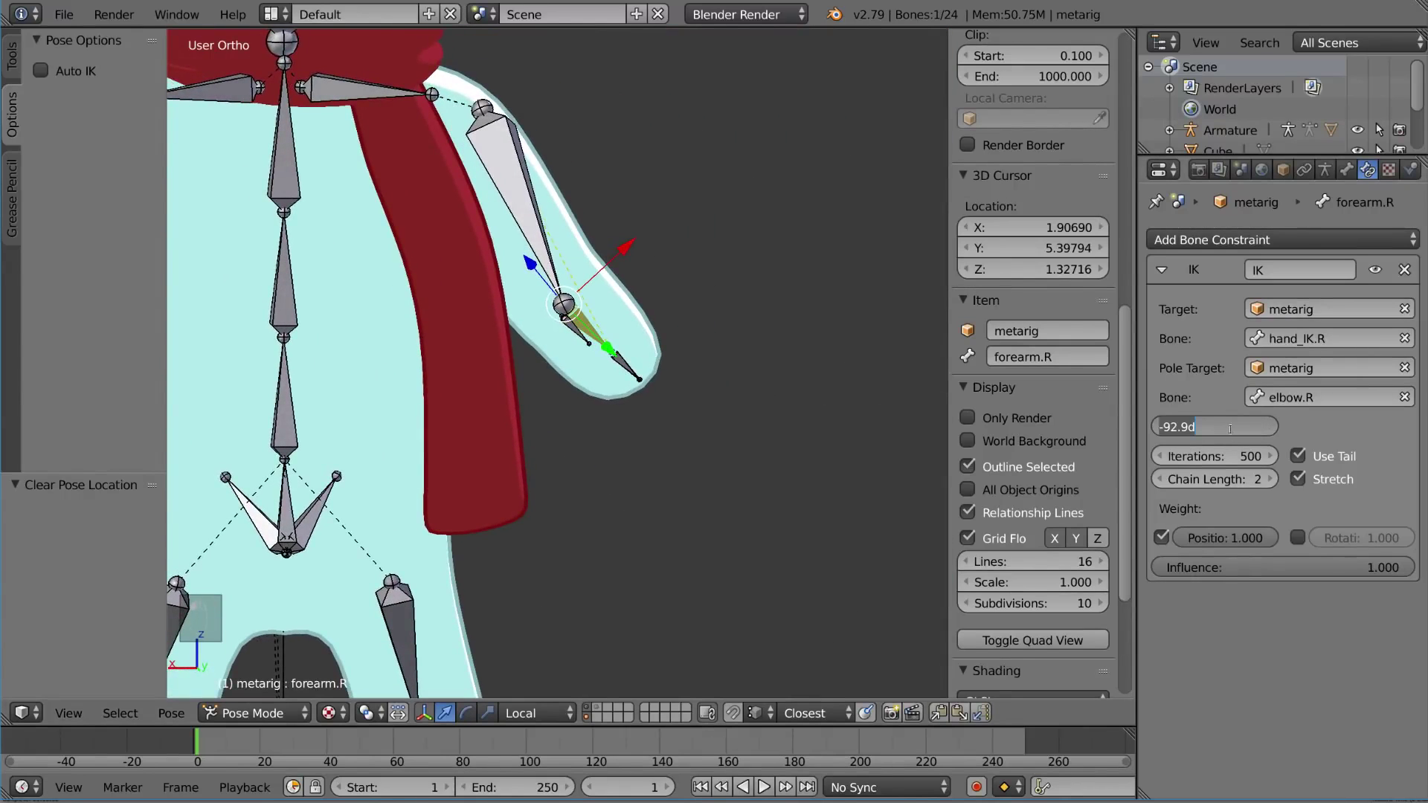
{"action": "key", "text": "Return"}
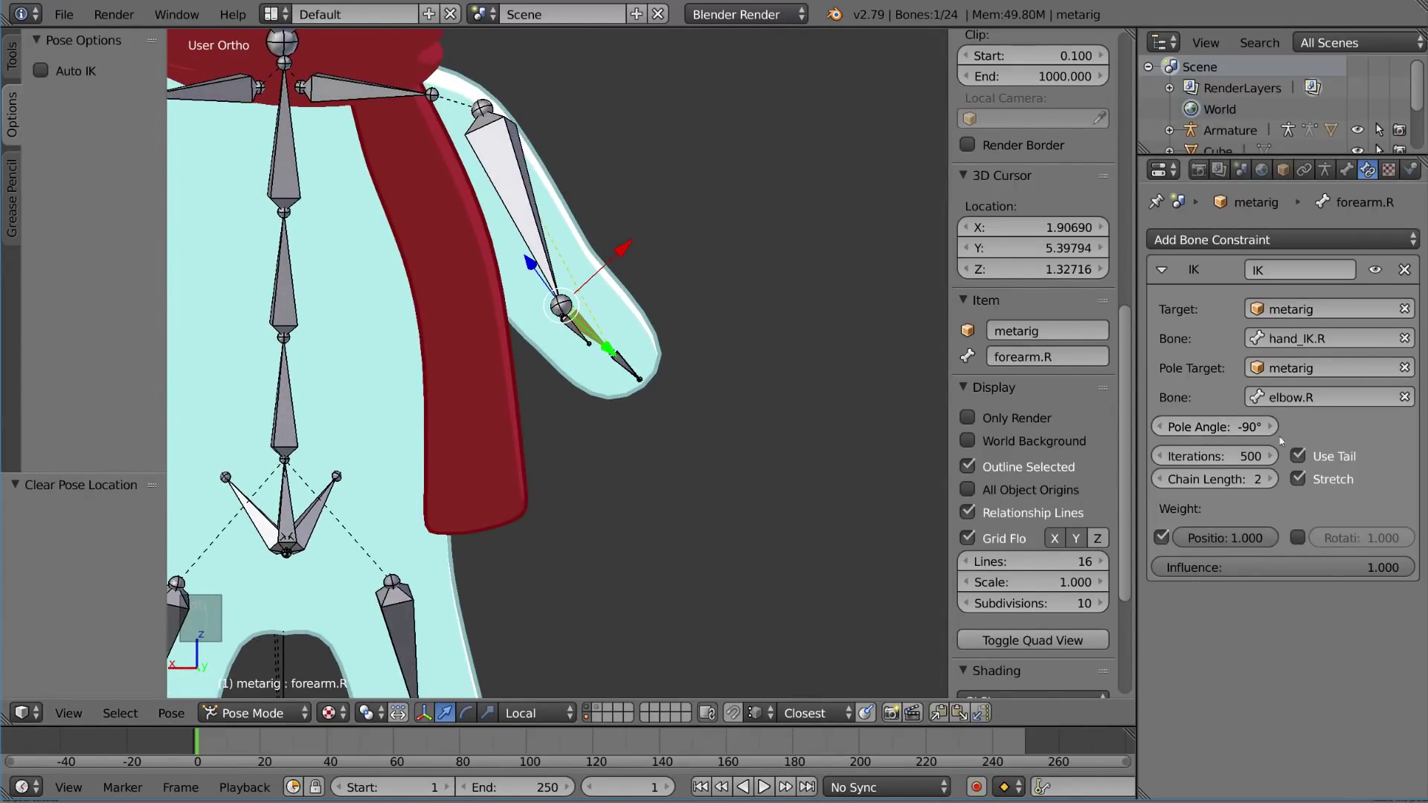
Select the hand_IK.R bone and try moving it to check the arm's bending from the front and side.
{"action": "middle_click_drag", "start_coordinate": [892, 387], "coordinate": [554, 394]}
{"action": "scroll", "coordinate": [637, 381], "scroll_direction": "down", "scroll_amount": 3}
{"action": "scroll", "coordinate": [710, 378], "scroll_direction": "up", "scroll_amount": 3}
{"action": "right_click", "coordinate": [598, 386]}
{"action": "key", "text": "g"}
{"action": "right_click", "coordinate": [556, 394]}
{"action": "right_click", "coordinate": [545, 391]}
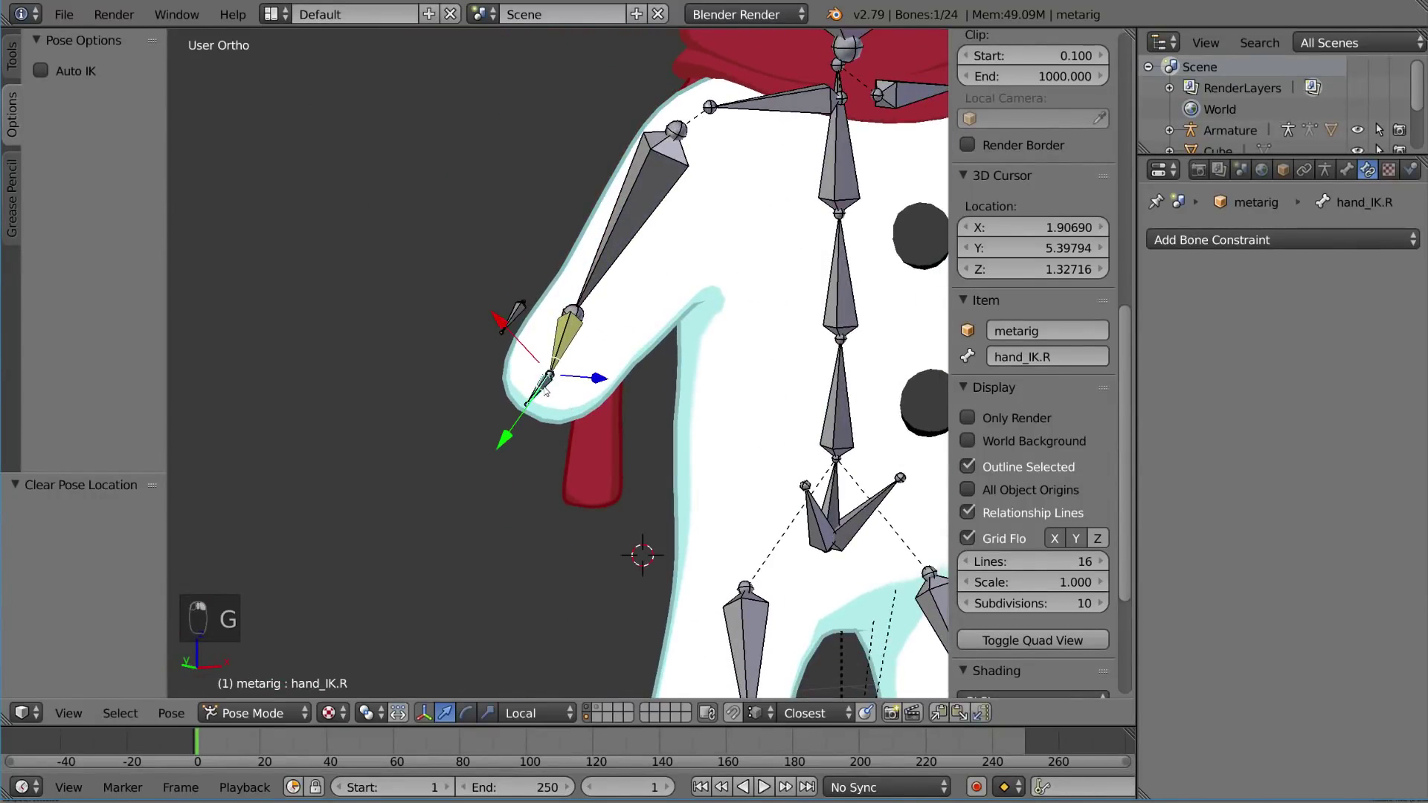
{"action": "key", "text": "g"}
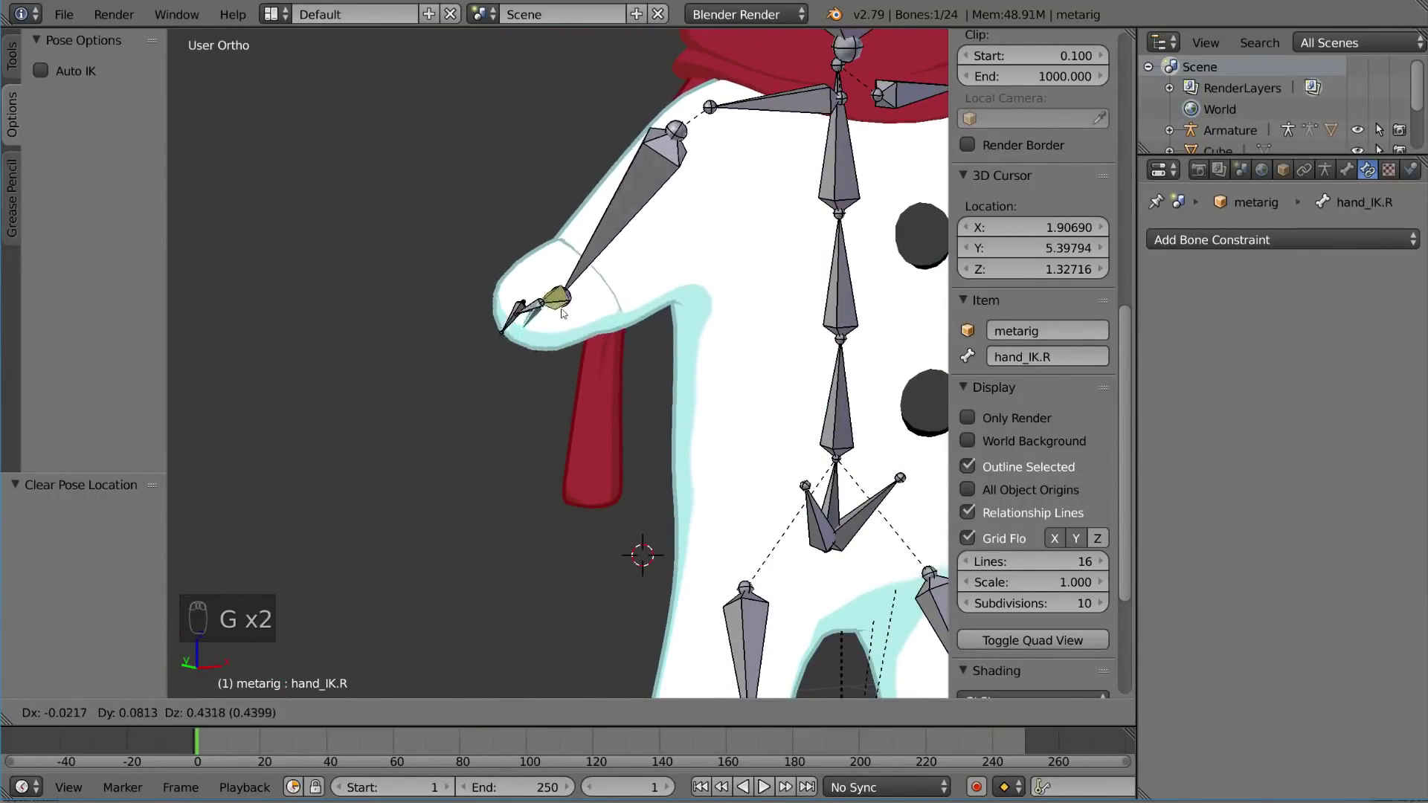
{"action": "right_click", "coordinate": [556, 315]}
{"action": "middle_click_drag", "start_coordinate": [556, 315], "coordinate": [715, 305]}
{"action": "key", "text": "g"}
{"action": "right_click", "coordinate": [809, 232]}
{"action": "middle_click_drag", "start_coordinate": [802, 269], "coordinate": [771, 239]}
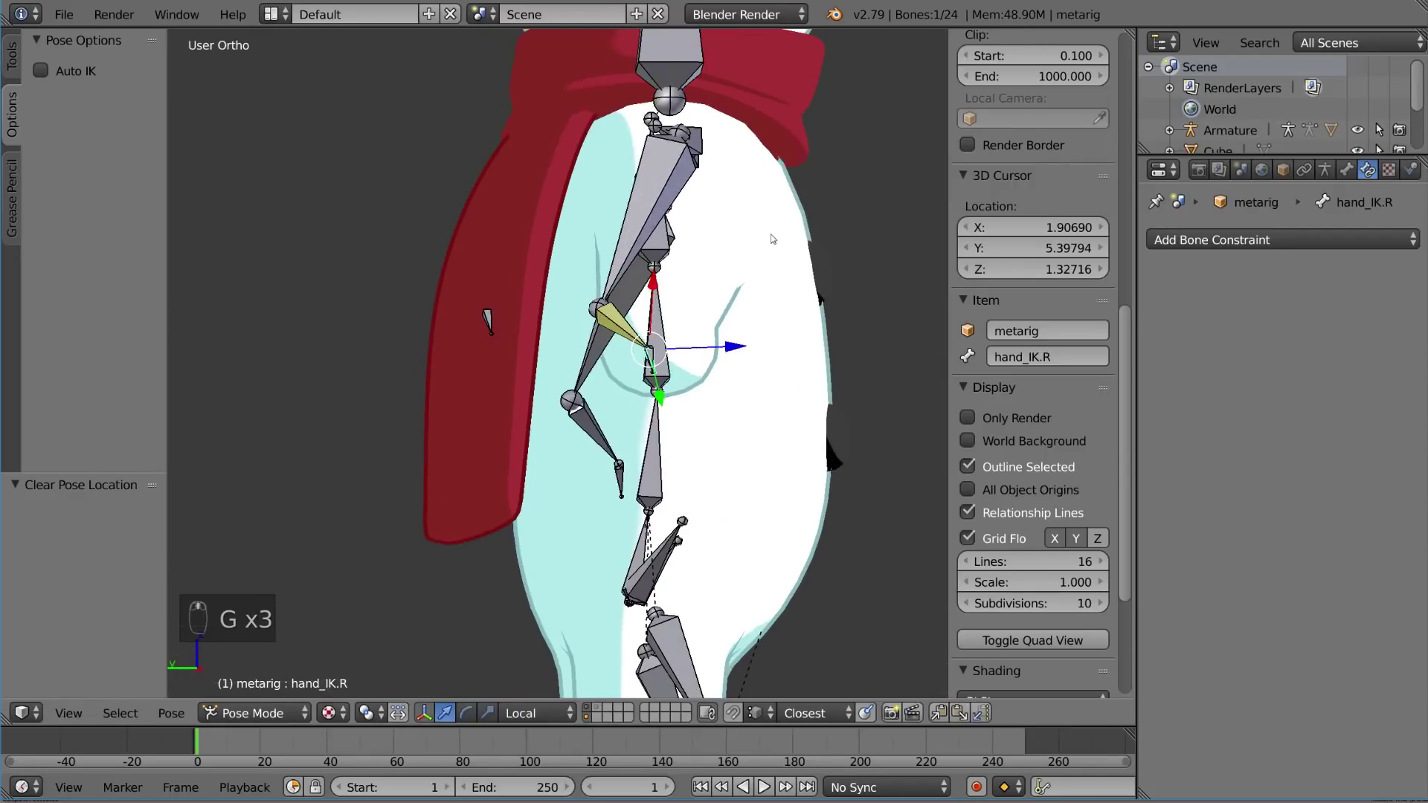
Move the hand_IK.R bone up about 1.04, forward about 1.02 and outward to pose the right arm raised.
{"action": "key", "text": "g"}
{"action": "left_click", "coordinate": [793, 137]}
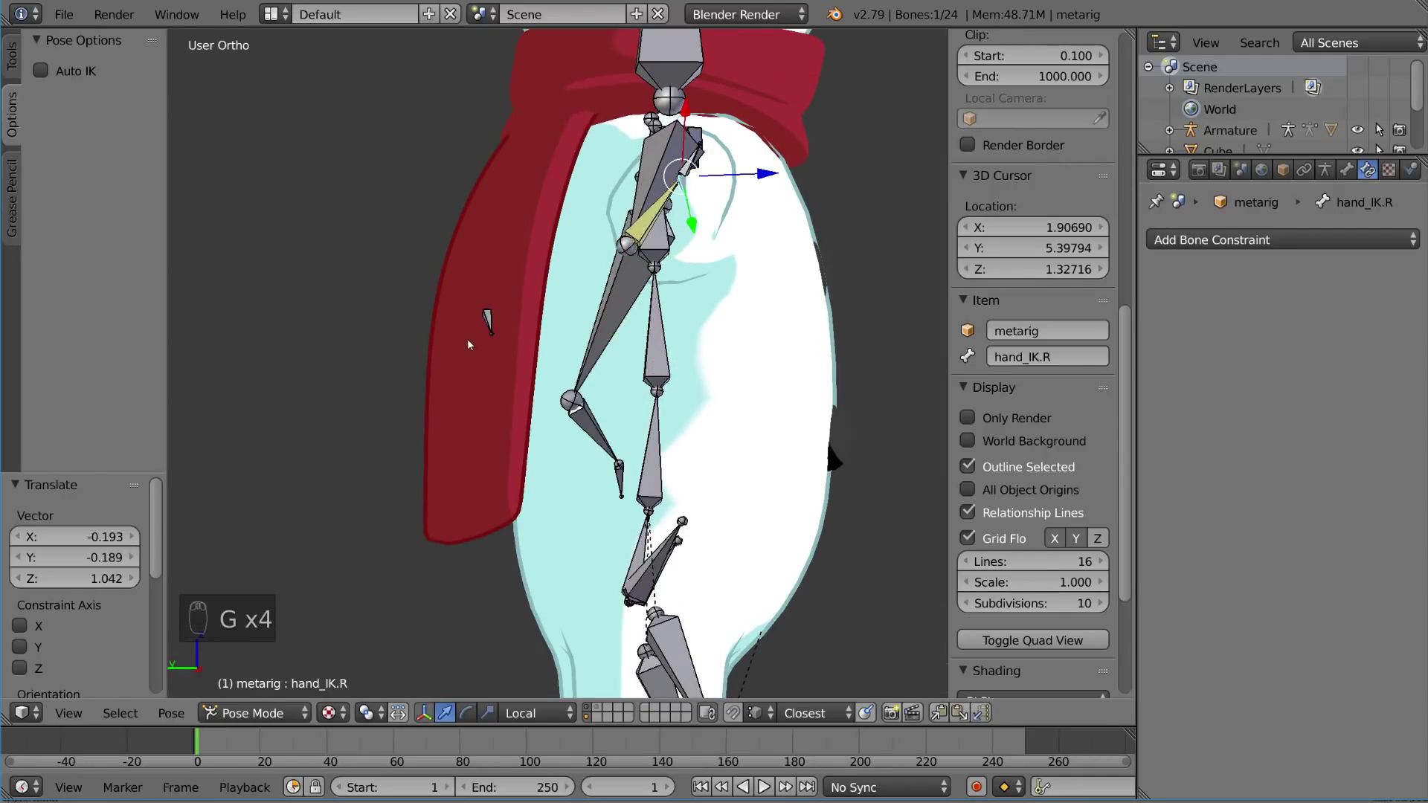
{"action": "middle_click_drag", "start_coordinate": [487, 321], "coordinate": [626, 357]}
{"action": "middle_click_drag", "start_coordinate": [806, 346], "coordinate": [681, 332]}
{"action": "key", "text": "g"}
{"action": "left_click", "coordinate": [710, 210]}
{"action": "middle_click_drag", "start_coordinate": [717, 219], "coordinate": [783, 188]}
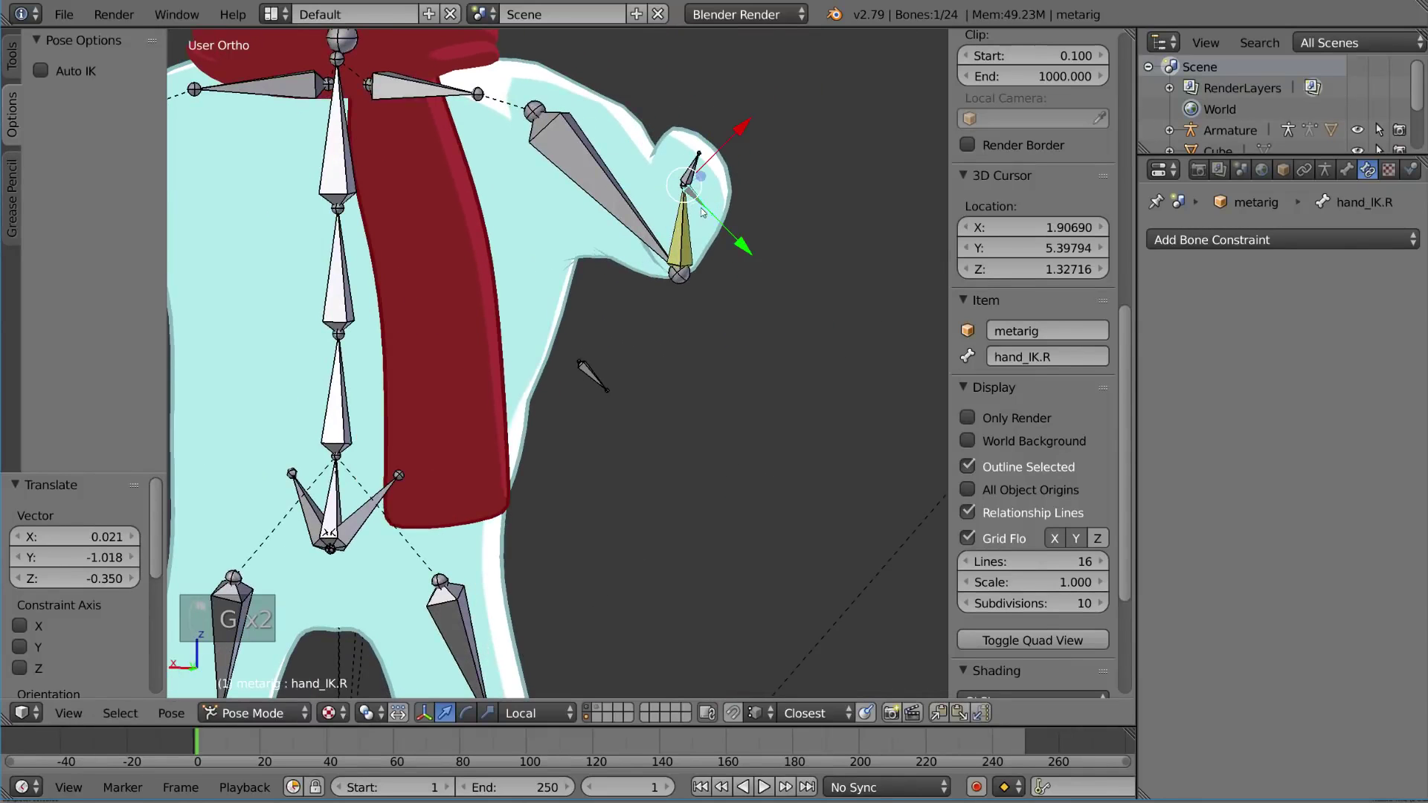
{"action": "key", "text": "g"}
{"action": "left_click", "coordinate": [851, 204]}
Select the elbow.R bone and move it around the raised arm to swing the elbow in different directions.
{"action": "right_click", "coordinate": [604, 376]}
{"action": "mouse_move", "coordinate": [605, 377]}
{"action": "middle_mouse_down"}
{"action": "mouse_move", "coordinate": [556, 355]}
{"action": "mouse_move", "coordinate": [427, 389]}
{"action": "mouse_move", "coordinate": [608, 400]}
{"action": "middle_mouse_up"}
{"action": "key", "text": "g"}
{"action": "left_click", "coordinate": [467, 308]}
{"action": "key", "text": "g"}
{"action": "left_click", "coordinate": [362, 418]}
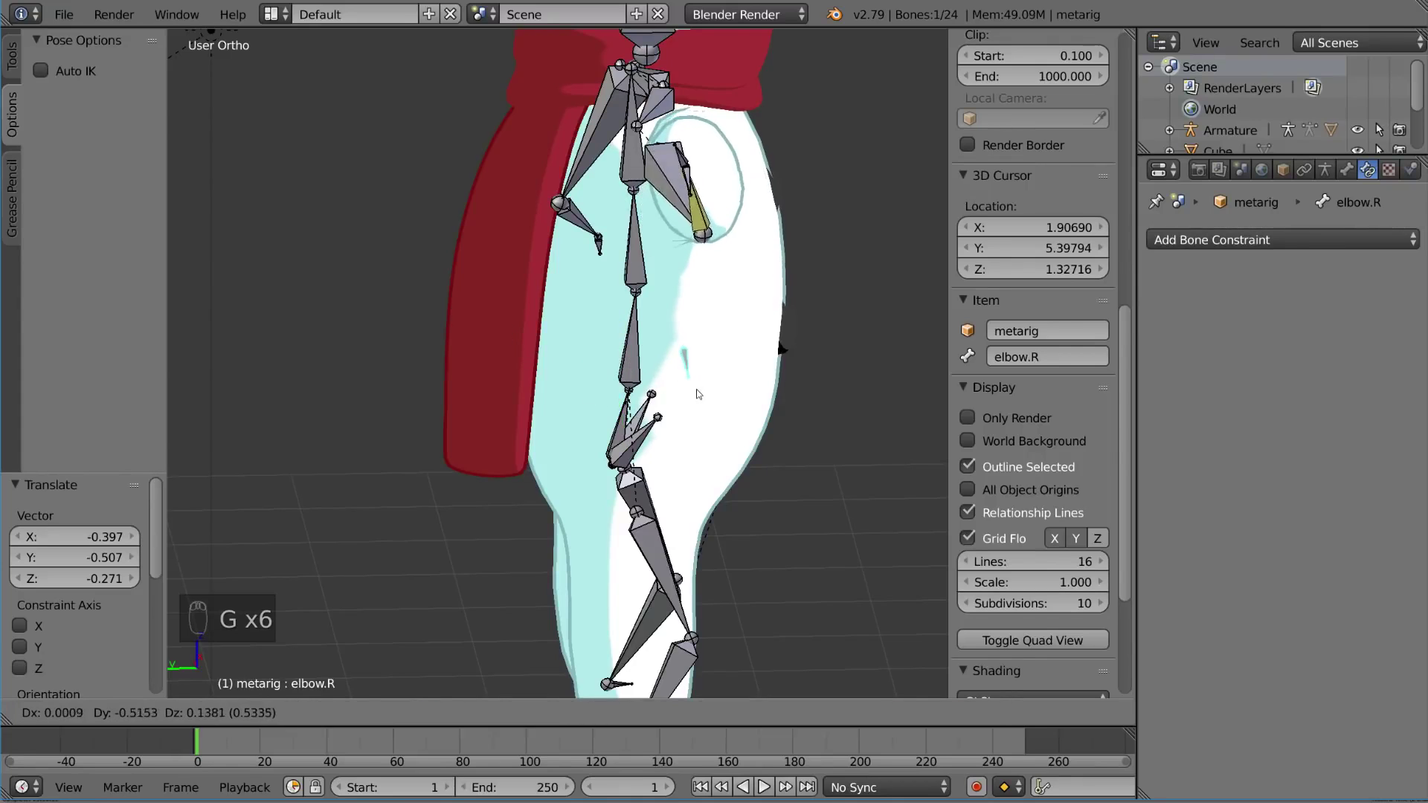
{"action": "left_click", "coordinate": [524, 284]}
{"action": "middle_click_drag", "start_coordinate": [609, 332], "coordinate": [757, 327]}
{"action": "key", "text": "g"}
{"action": "left_click", "coordinate": [765, 370]}
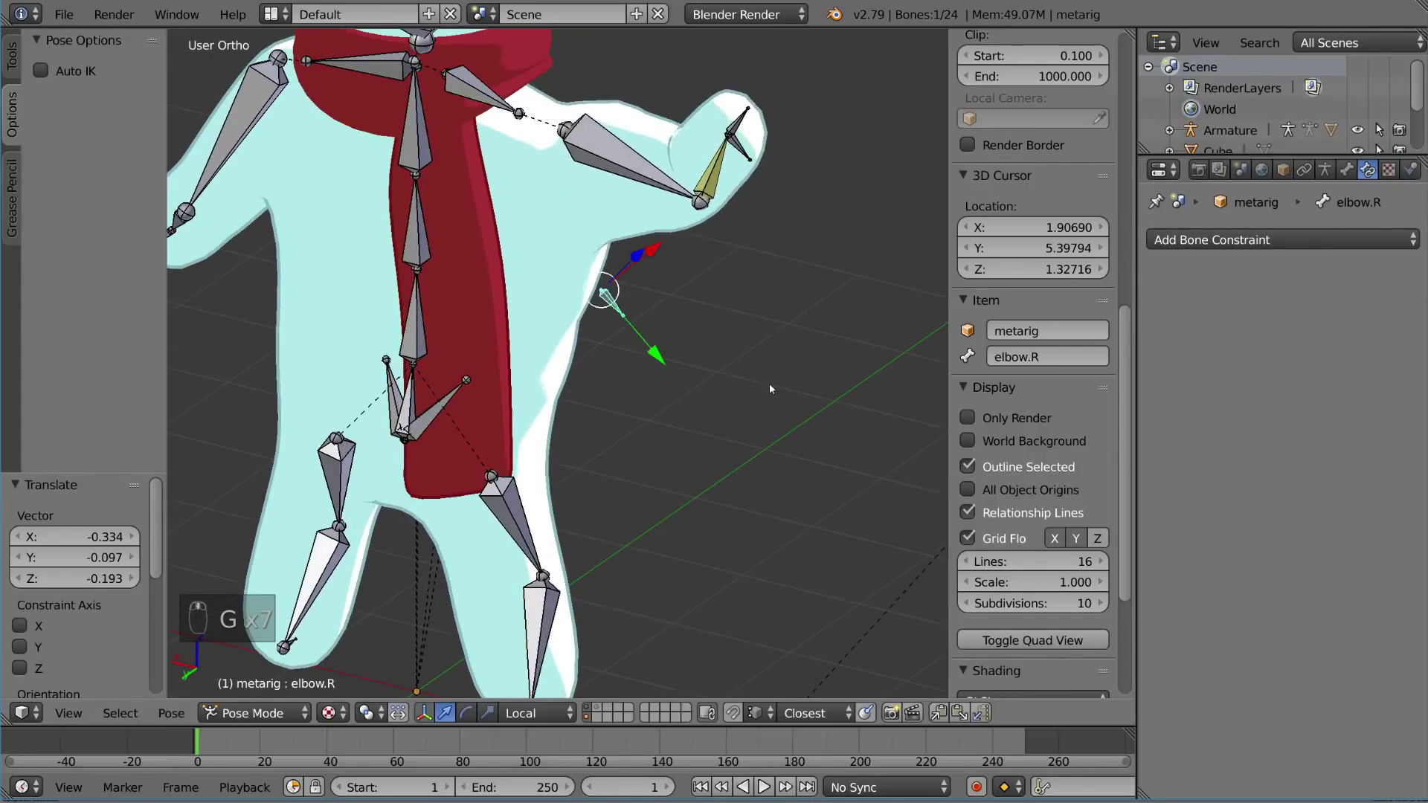
Clear the pose location of the elbow.R and hand_IK.R bones.
{"action": "middle_click_drag", "start_coordinate": [770, 383], "coordinate": [668, 339]}
{"action": "key", "text": "alt+g"}
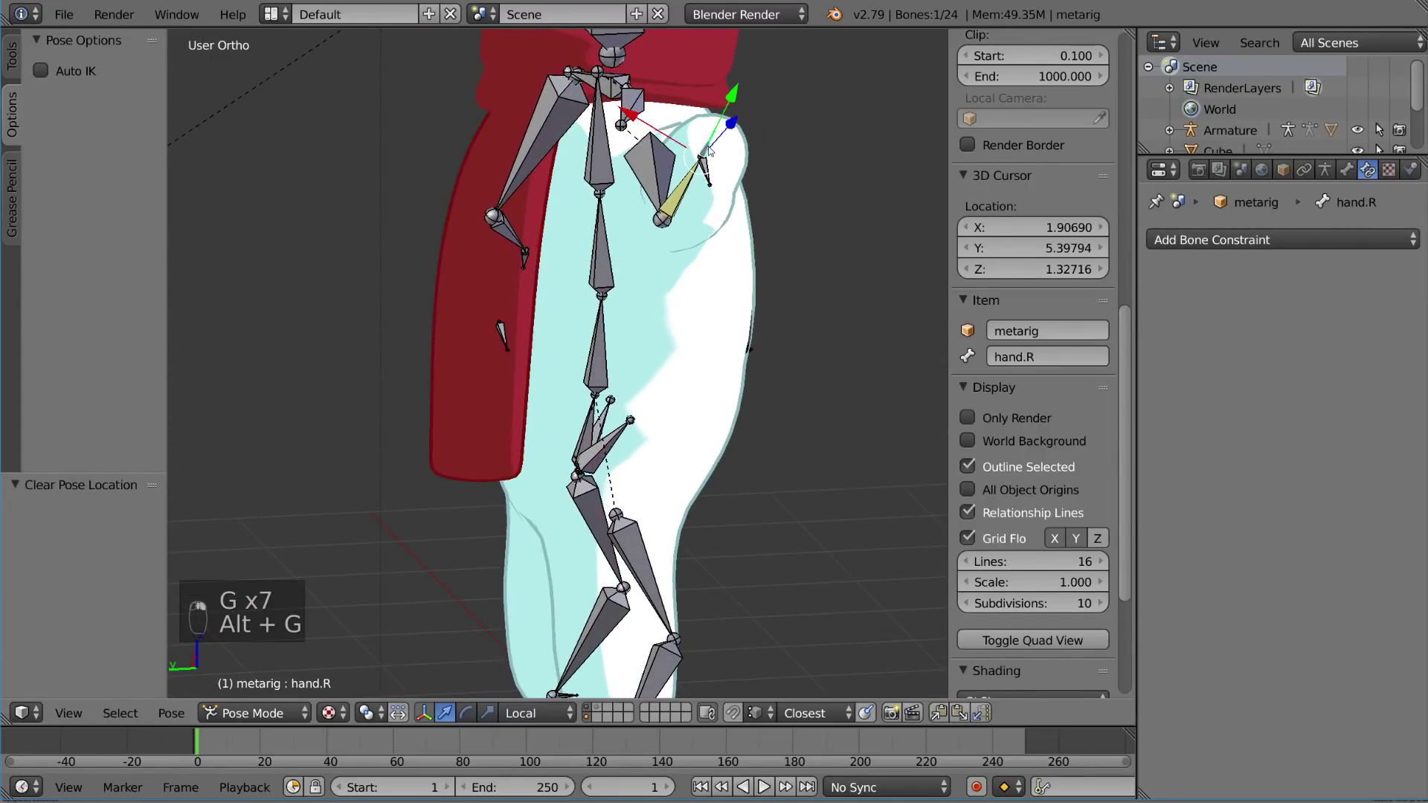
{"action": "key", "text": "alt+g"}
{"action": "middle_click_drag", "start_coordinate": [748, 273], "coordinate": [474, 317]}
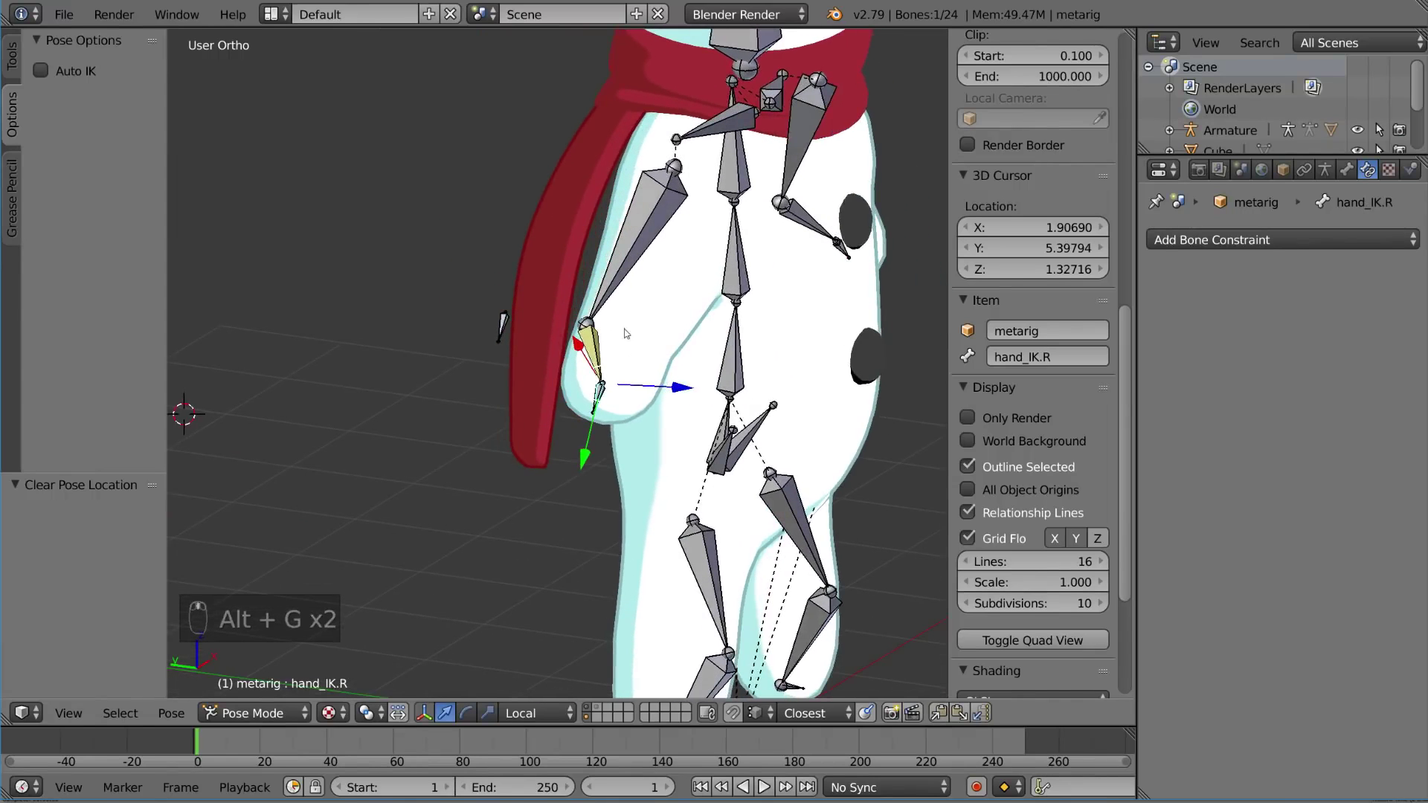
In Edit Mode, reselect only the elbow.R bone and set its parent to hand_IK.R.
{"action": "key", "text": "Tab"}
{"action": "scroll", "coordinate": [622, 384], "scroll_direction": "up", "scroll_amount": 5}
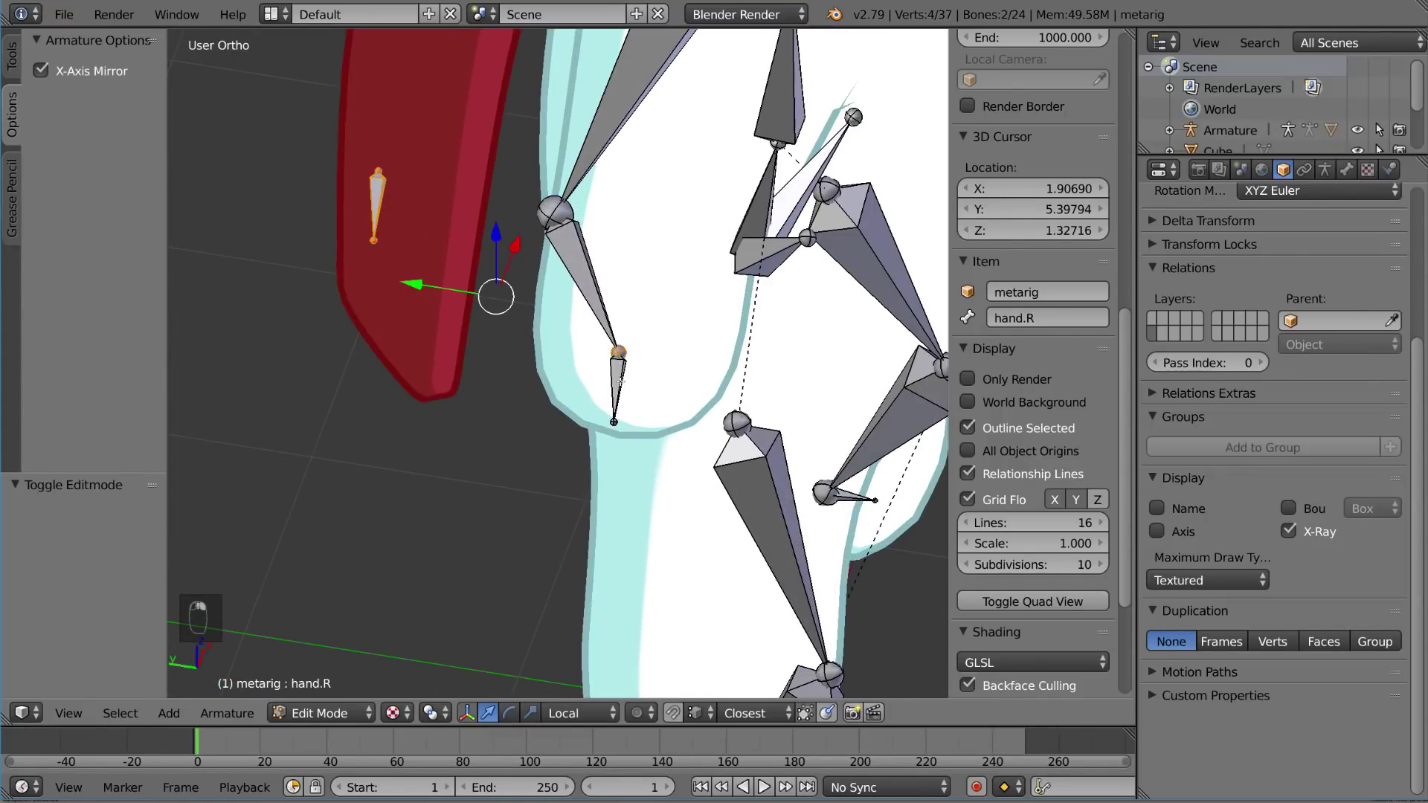
{"action": "key", "text": "ctrl+z"}
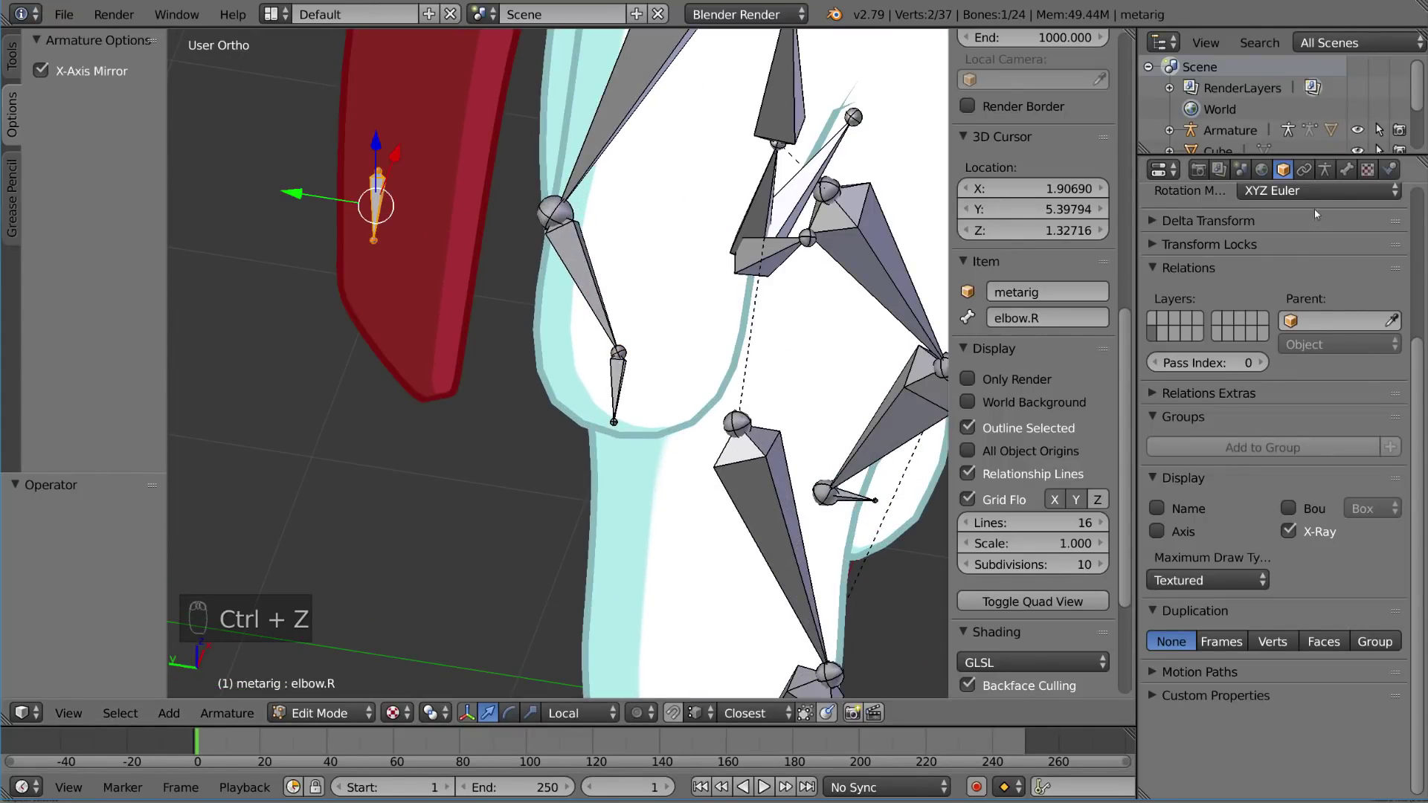
{"action": "left_click", "coordinate": [1346, 169]}
{"action": "left_click", "coordinate": [1340, 470]}
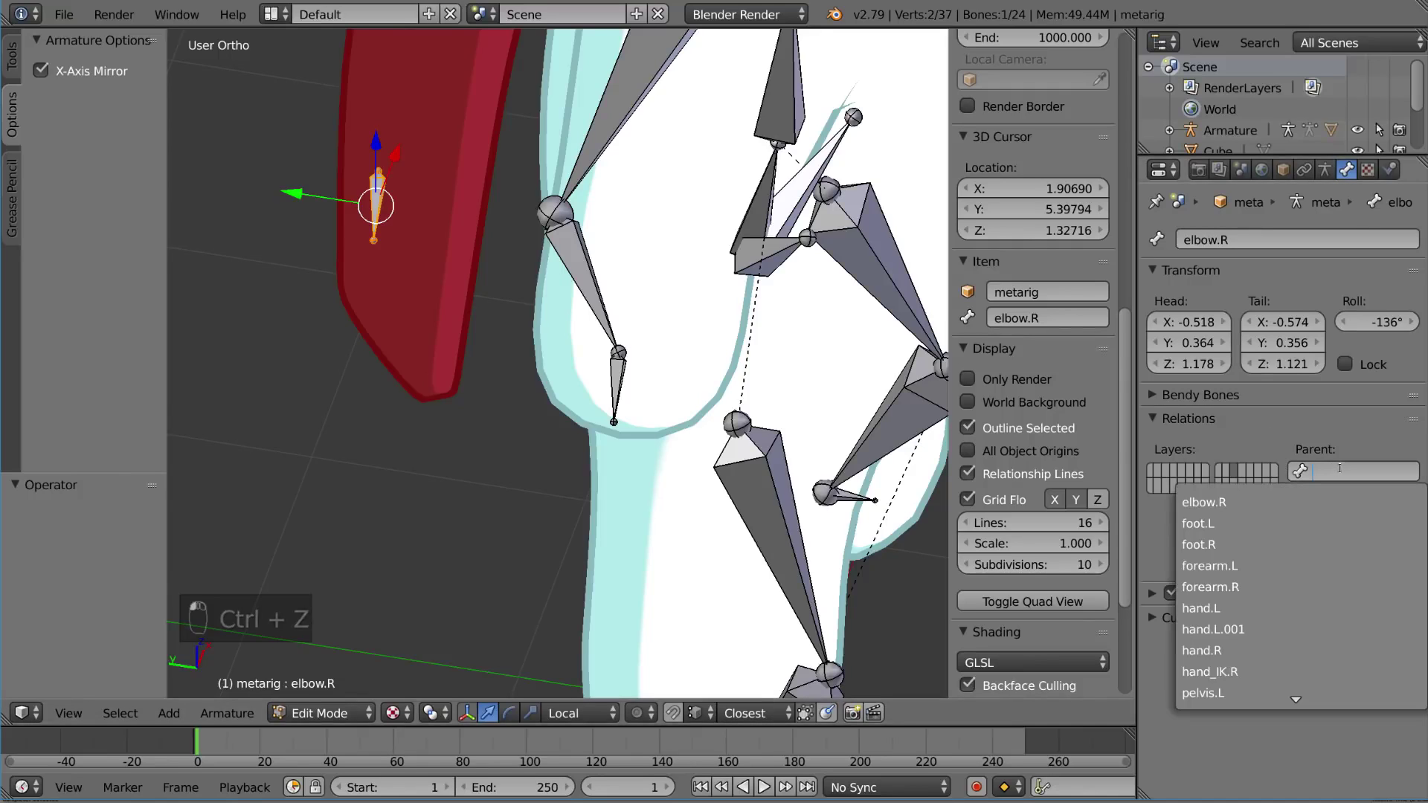
{"action": "type", "text": "ik"}
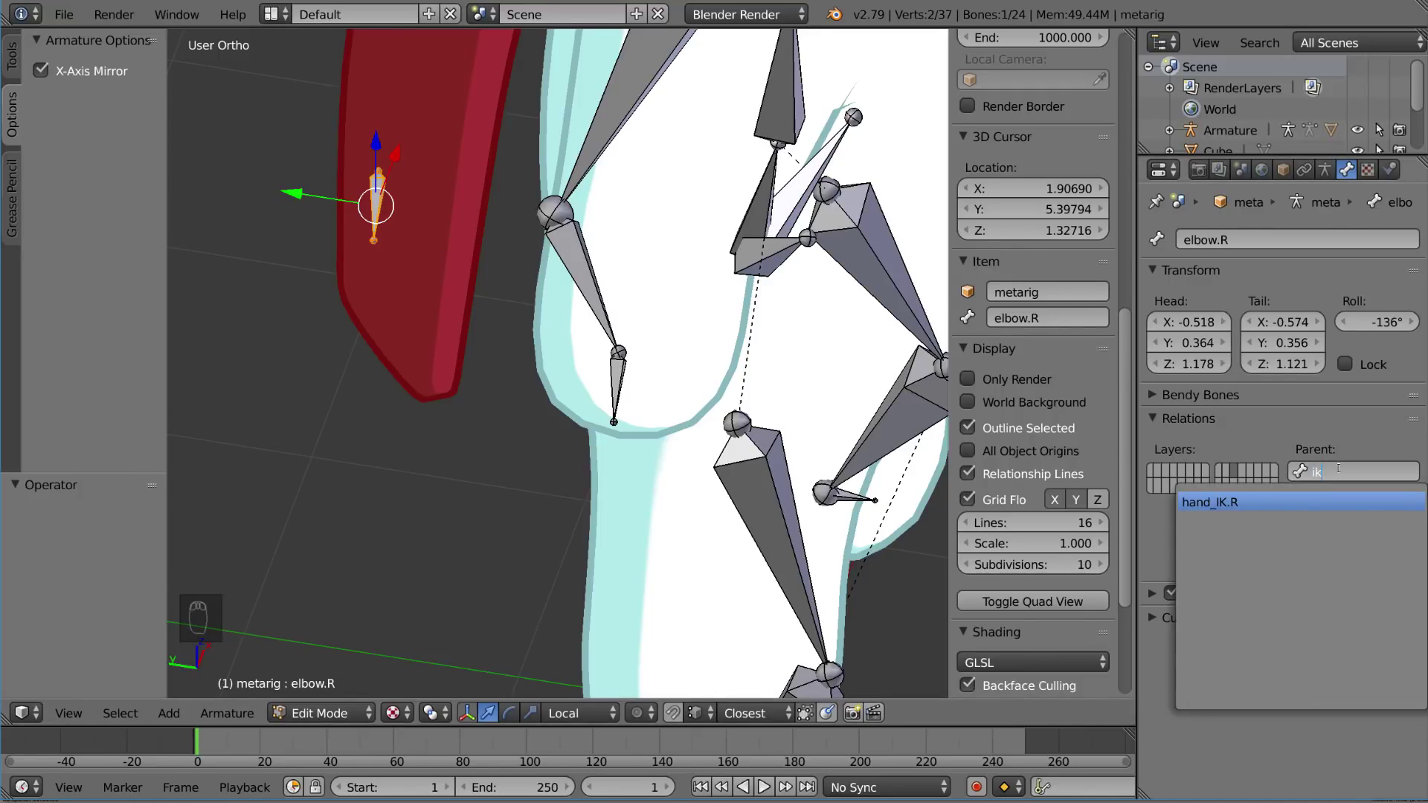
{"action": "key", "text": "Return"}
{"action": "middle_click_drag", "start_coordinate": [617, 335], "coordinate": [645, 327]}
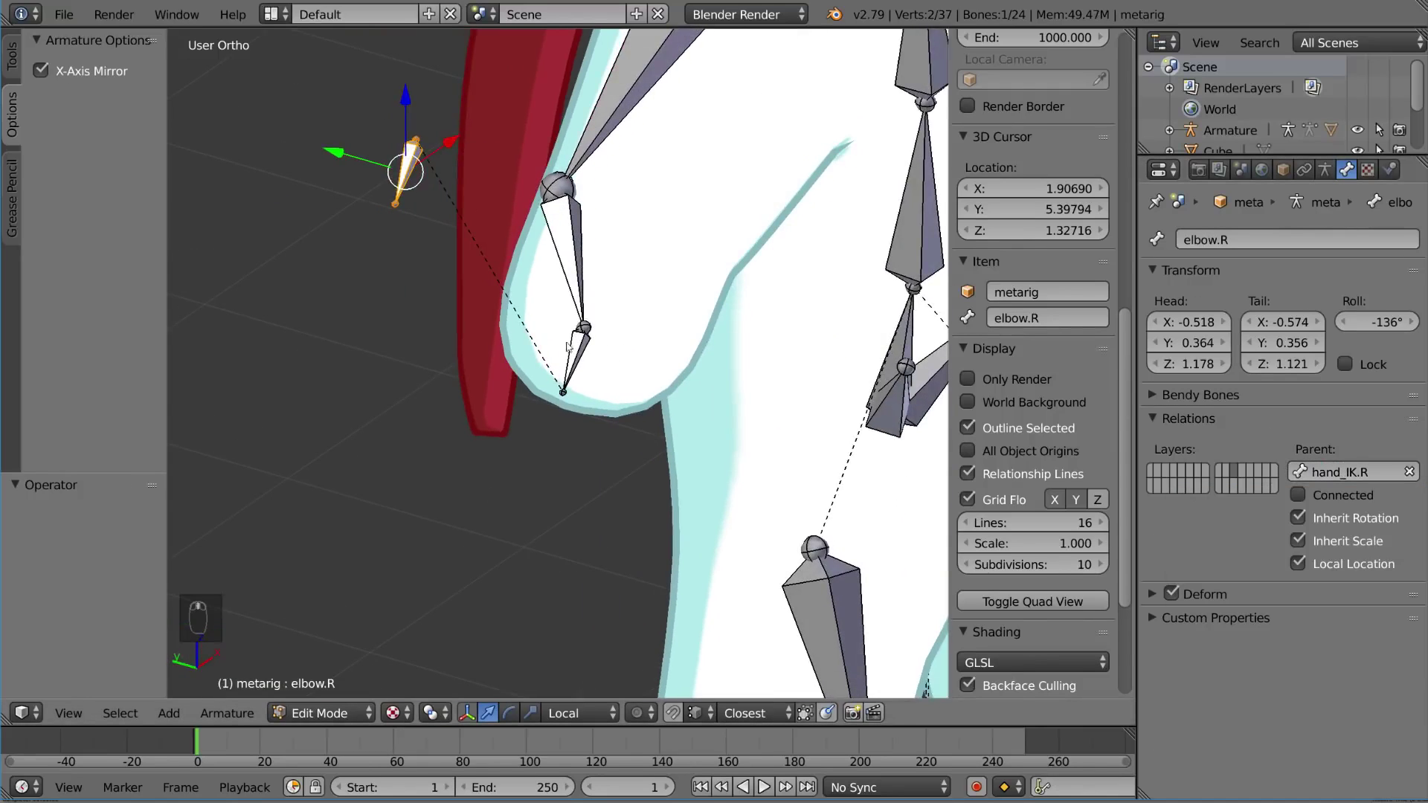
Return to Pose Mode and select the hand_IK.R bone.
{"action": "key", "text": "Tab"}
{"action": "right_click", "coordinate": [579, 377]}
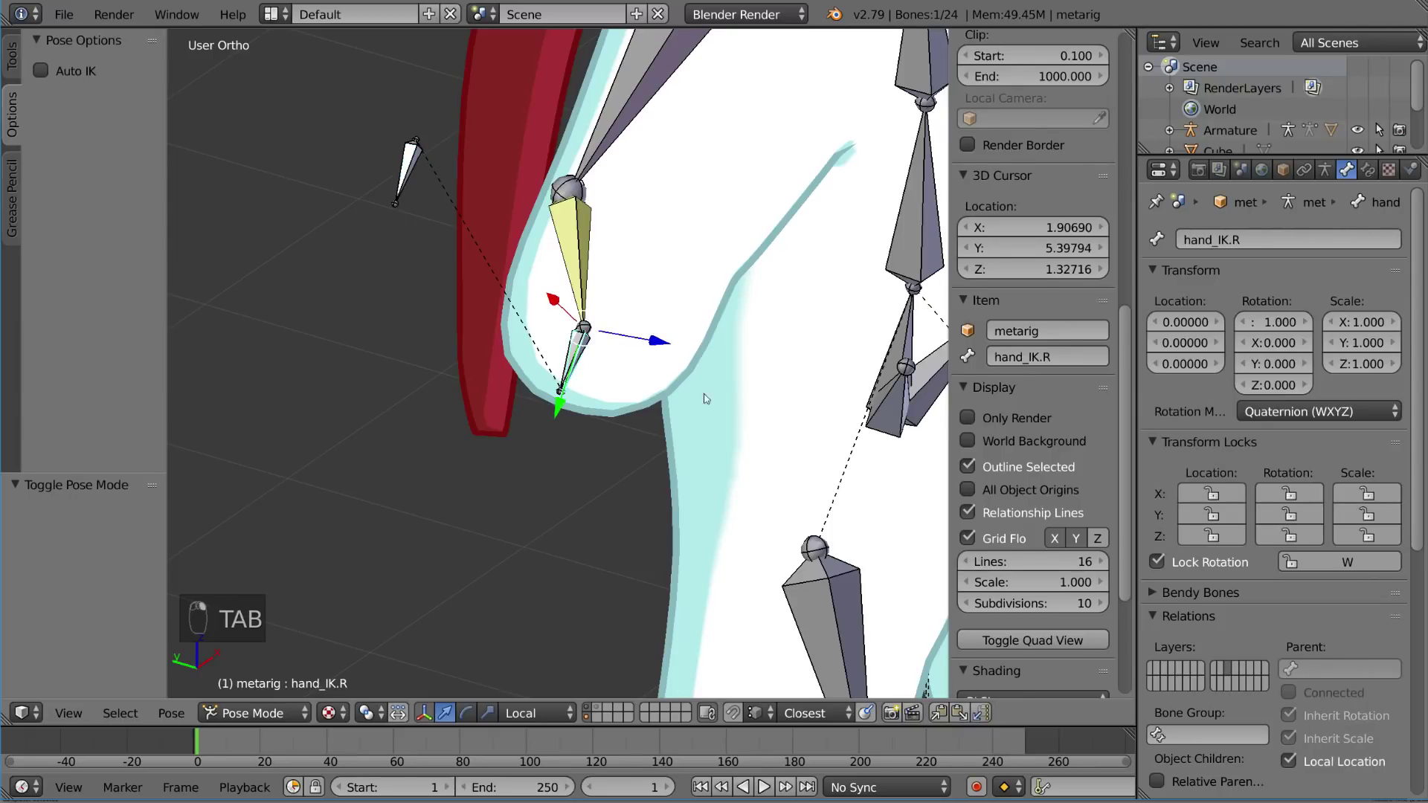
{"action": "middle_click_drag", "start_coordinate": [614, 337], "coordinate": [692, 343]}
Move the hand_IK.R bone by about 0.165 in X, 0.221 in Y and 0.498 in Z and rotate it.
{"action": "key", "text": "g"}
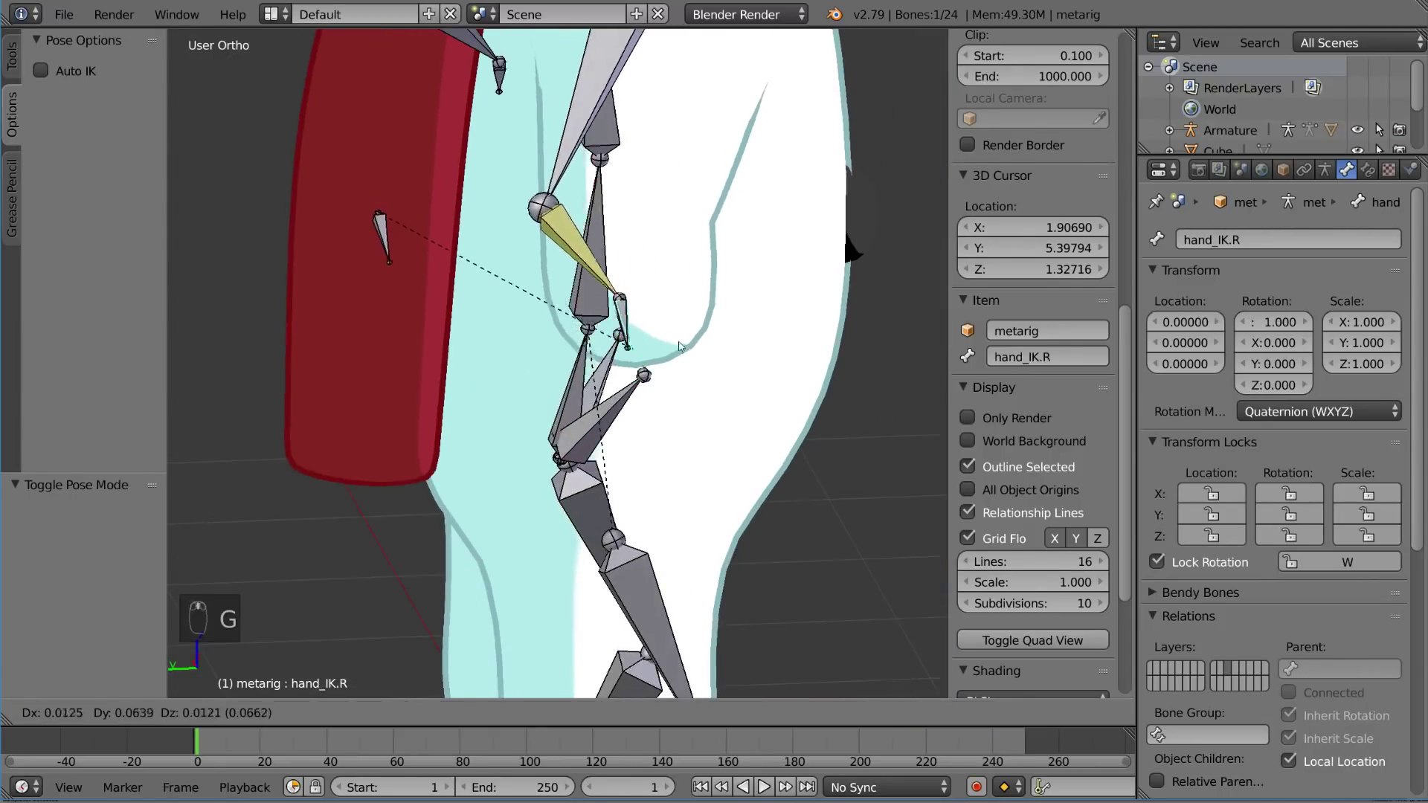
{"action": "left_click", "coordinate": [652, 205]}
{"action": "middle_click_drag", "start_coordinate": [652, 205], "coordinate": [747, 288]}
{"action": "key", "text": "r"}
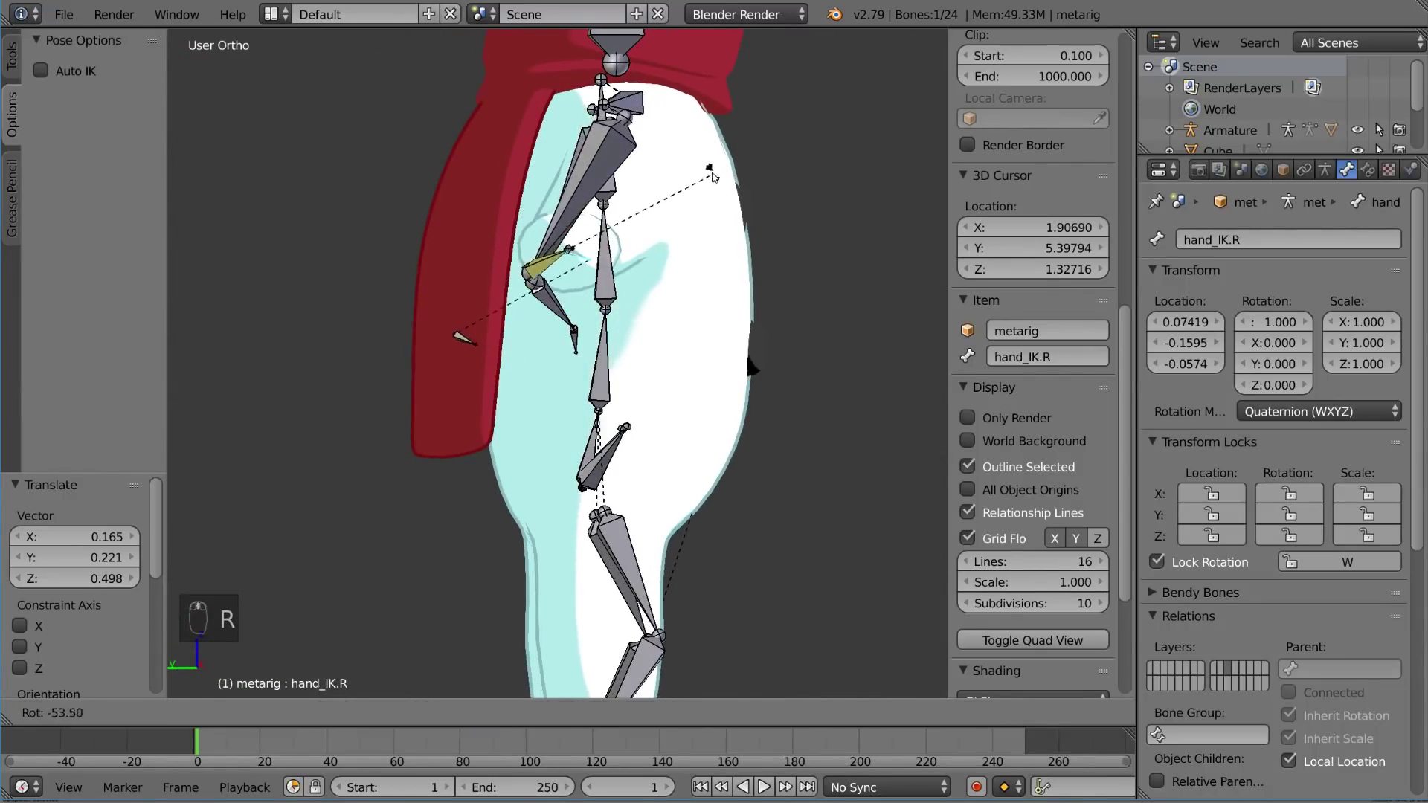
{"action": "left_click", "coordinate": [484, 360]}
Move hand_IK.R again, rotate it freely by about -20.1° and -14.9°, and turn it about 39.5° further.
{"action": "middle_click_drag", "start_coordinate": [484, 360], "coordinate": [682, 227]}
{"action": "key", "text": "g"}
{"action": "left_click", "coordinate": [774, 211]}
{"action": "key", "text": "r"}
{"action": "key", "text": "r"}
{"action": "left_click", "coordinate": [685, 221]}
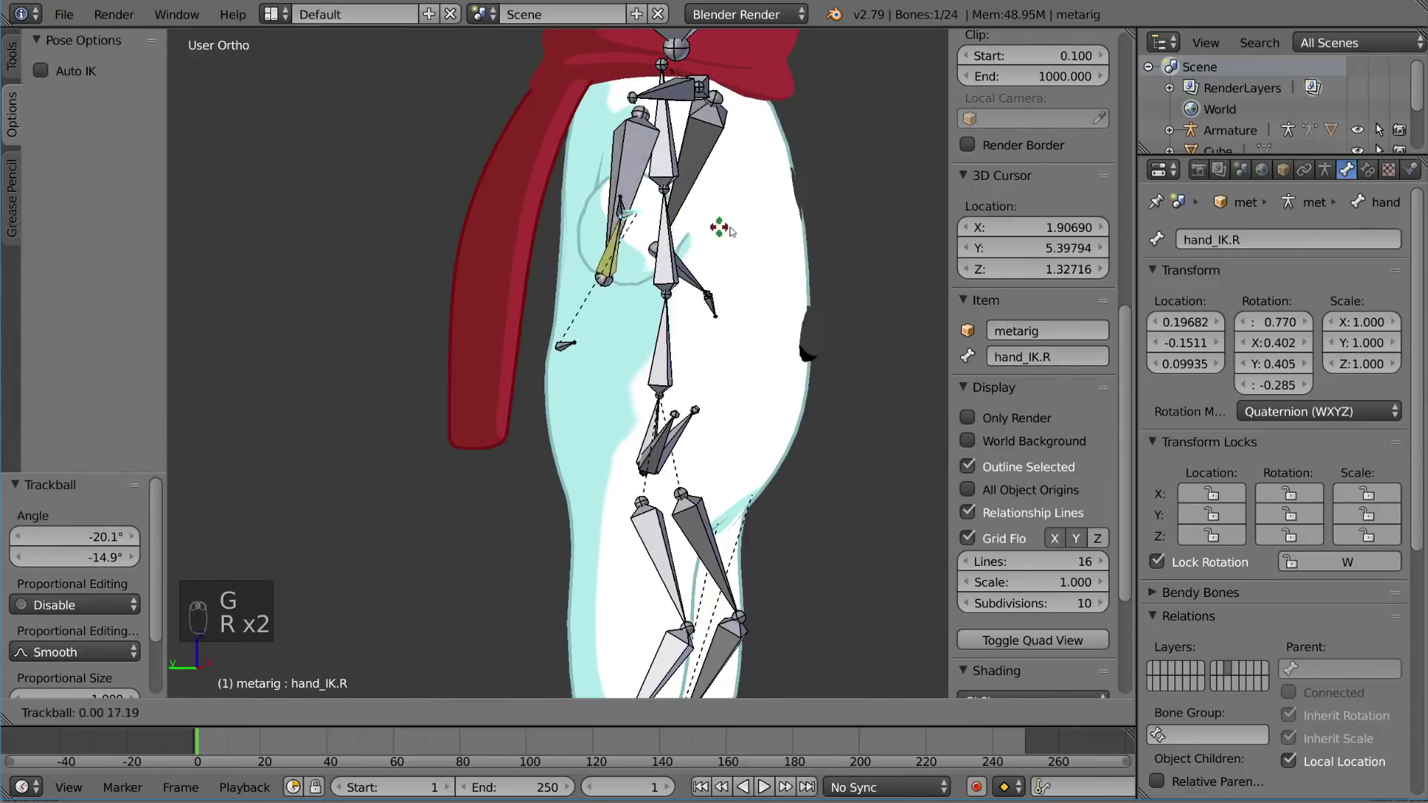
{"action": "key", "text": "r"}
{"action": "left_click", "coordinate": [682, 338]}
Reposition hand_IK.R twice more seen from the front and finish with a free trackball rotation.
{"action": "middle_click_drag", "start_coordinate": [683, 339], "coordinate": [586, 333]}
{"action": "key", "text": "g"}
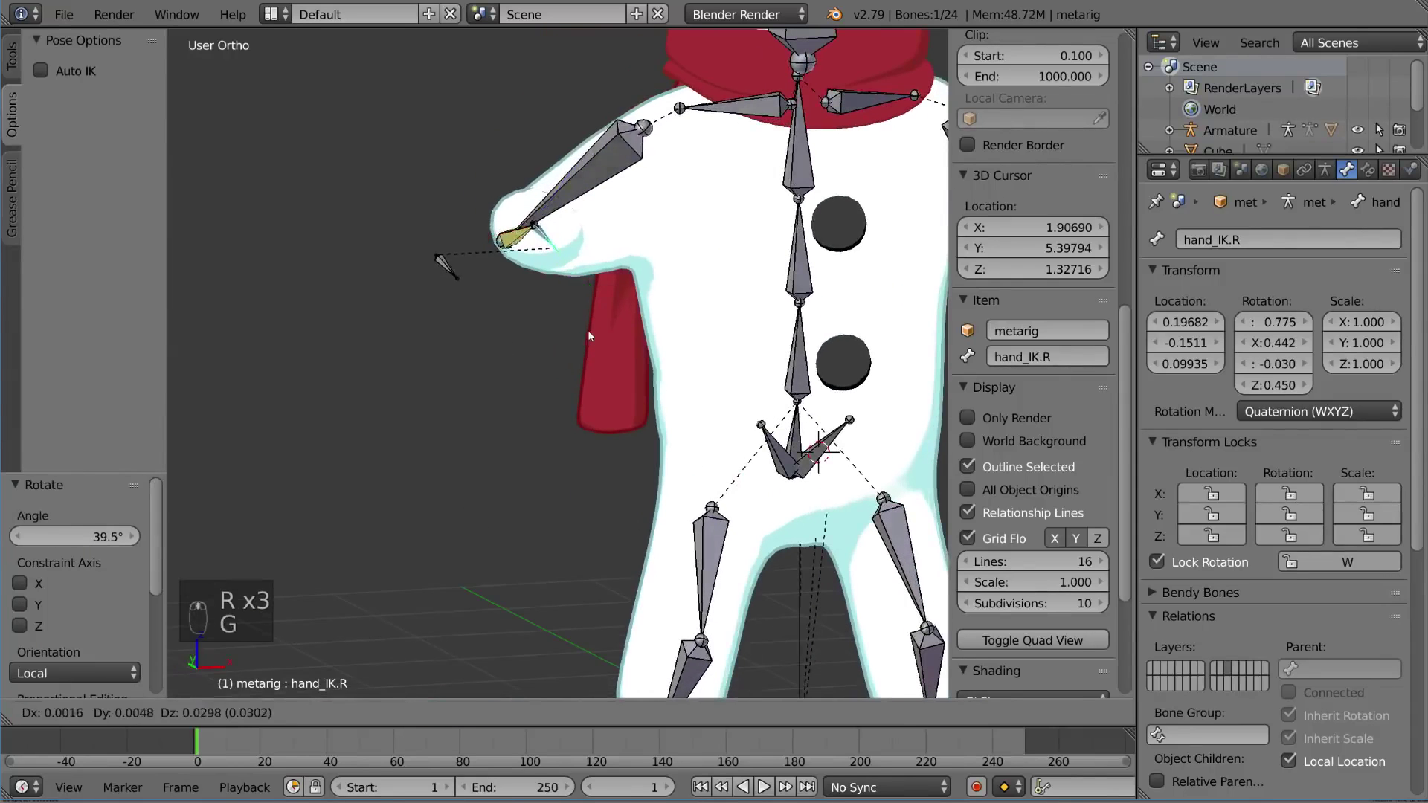
{"action": "left_click", "coordinate": [595, 282]}
{"action": "middle_click_drag", "start_coordinate": [595, 282], "coordinate": [538, 394]}
{"action": "key", "text": "g"}
{"action": "left_click", "coordinate": [824, 300]}
{"action": "key", "text": "r"}
{"action": "key", "text": "r"}
{"action": "left_click", "coordinate": [835, 342]}
Clear the pose rotation and location of the hand_IK.R bone.
{"action": "key", "text": "alt+r"}
{"action": "key", "text": "alt+g"}
{"action": "scroll", "coordinate": [587, 363], "scroll_direction": "up", "scroll_amount": 2}
{"action": "scroll", "coordinate": [551, 346], "scroll_direction": "down", "scroll_amount": 3}
{"action": "scroll", "coordinate": [496, 378], "scroll_direction": "up", "scroll_amount": 3}
Select the forearm.R bone and try enabling the rotation weight in its IK constraint.
{"action": "right_click", "coordinate": [495, 378]}
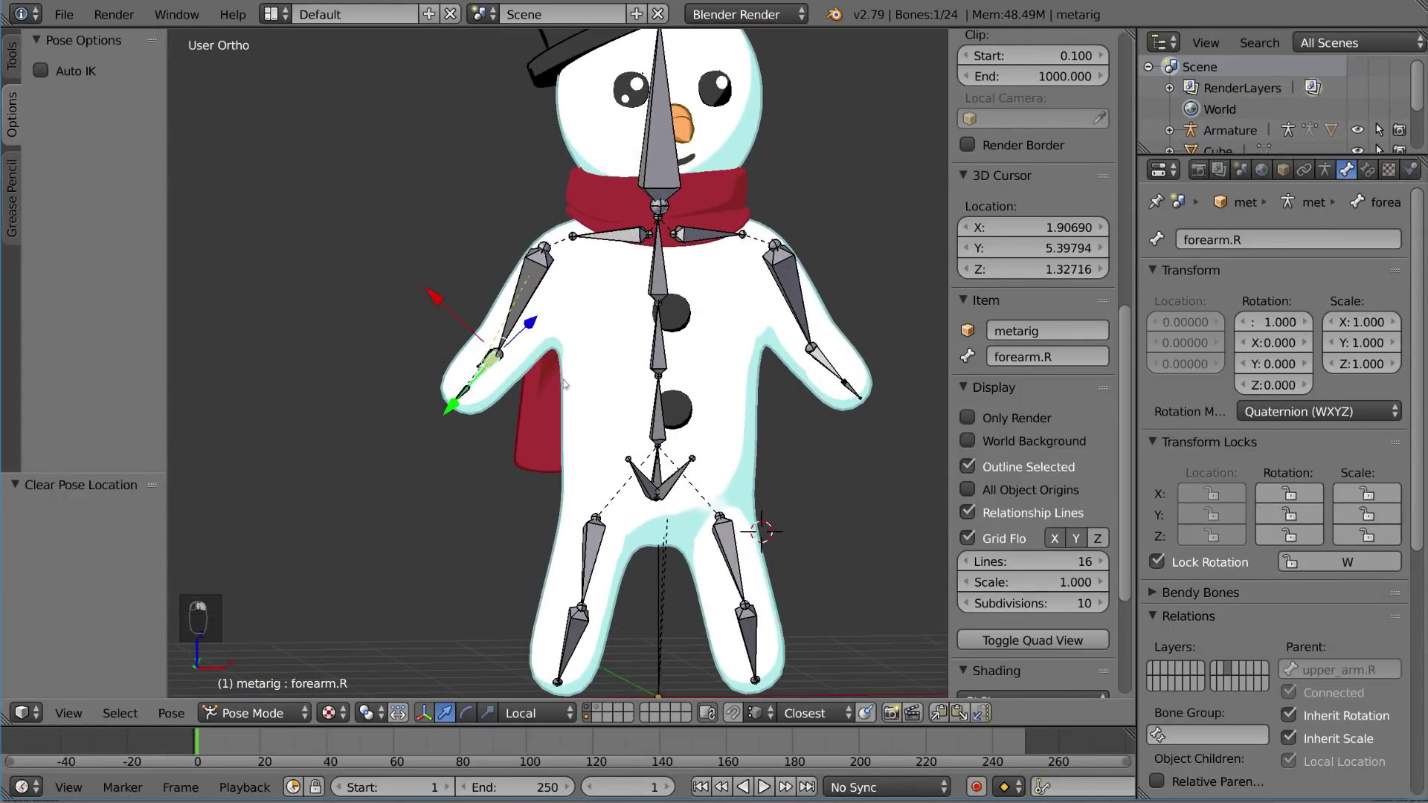
{"action": "left_click", "coordinate": [1368, 171]}
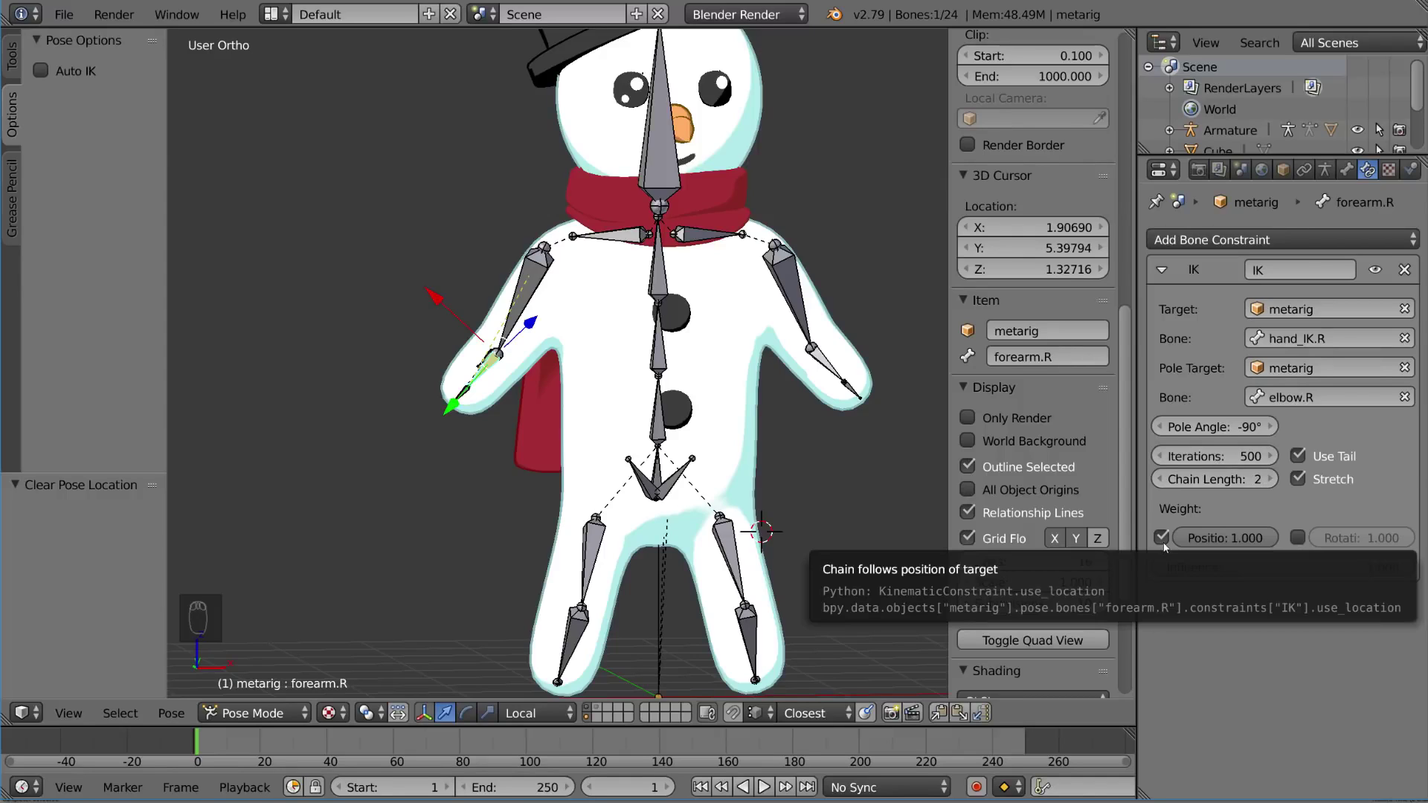
{"action": "left_click", "coordinate": [1295, 541]}
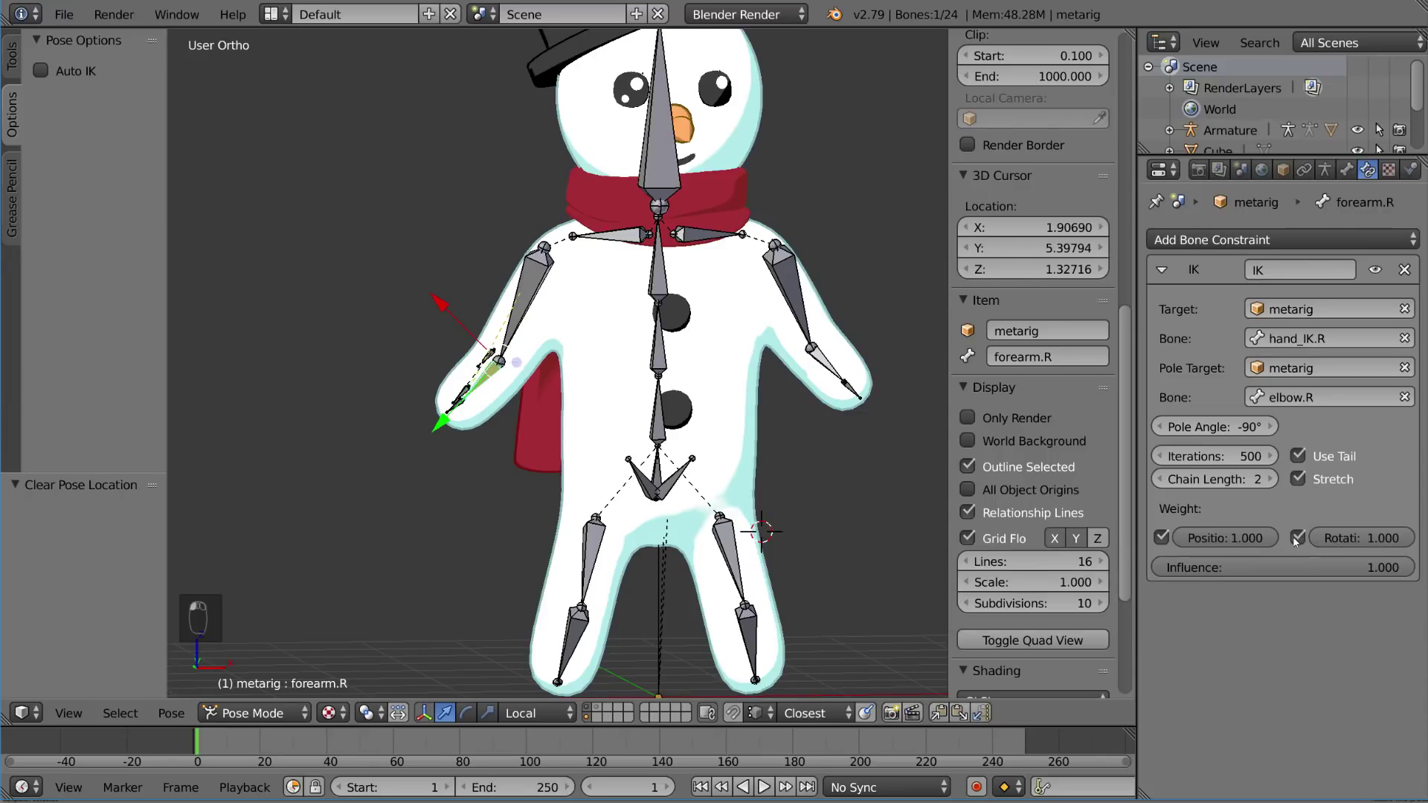
{"action": "scroll", "coordinate": [387, 416], "scroll_direction": "up", "scroll_amount": 2}
{"action": "middle_click_drag", "start_coordinate": [371, 417], "coordinate": [462, 455]}
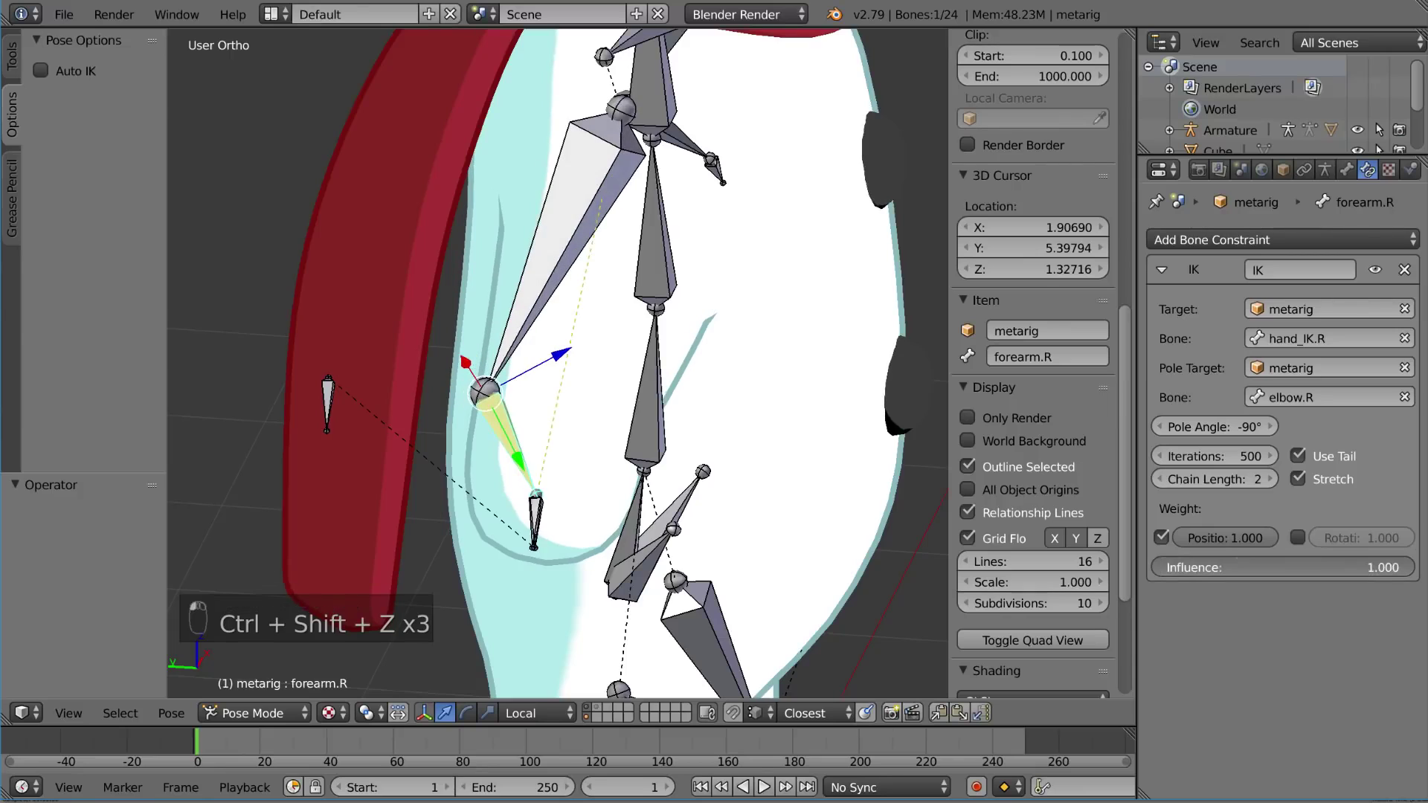
Set the Influence of forearm.R's IK constraint to 0 and test rotating the forearm directly.
{"action": "scroll", "coordinate": [708, 446], "scroll_direction": "down", "scroll_amount": 3}
{"action": "middle_click_drag", "start_coordinate": [708, 446], "coordinate": [548, 413]}
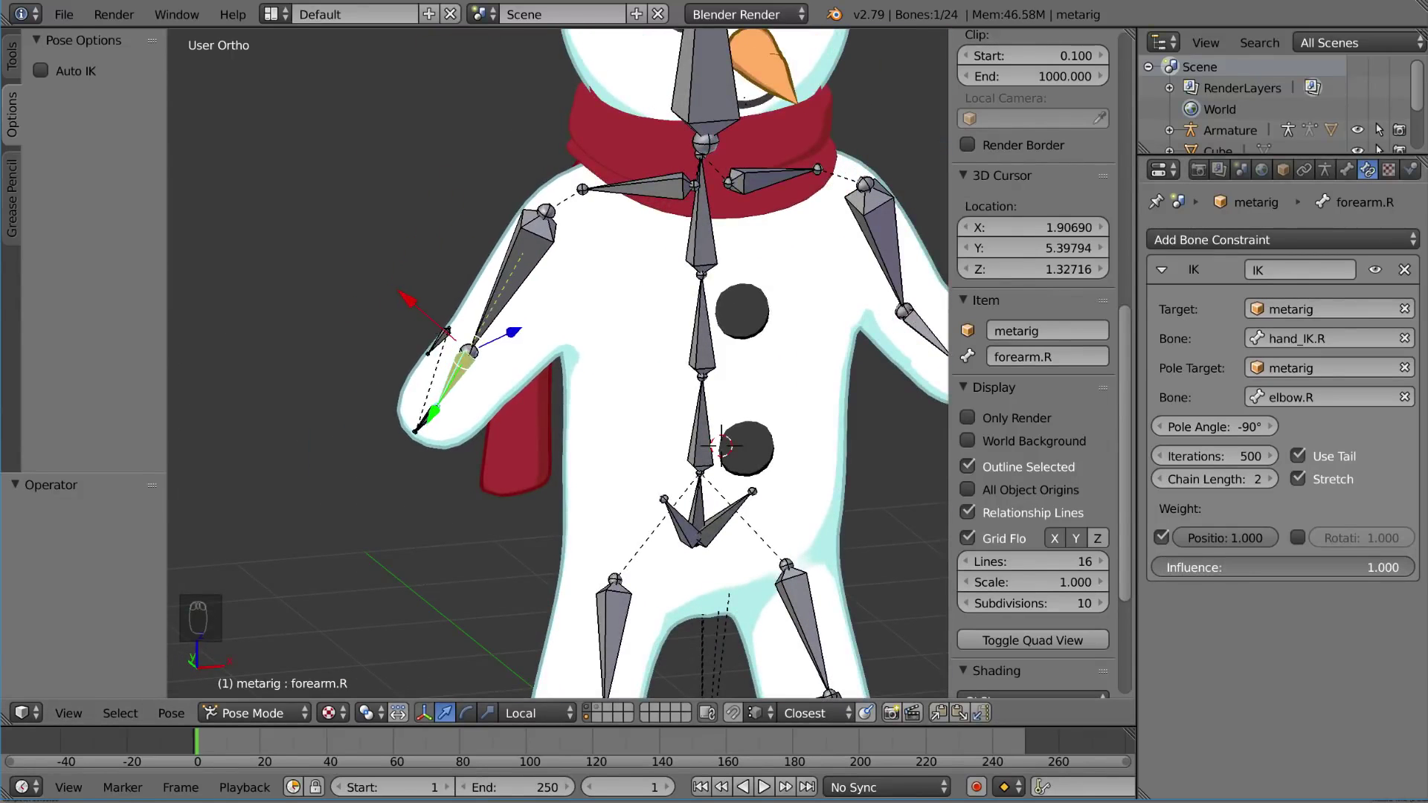
{"action": "middle_click_drag", "start_coordinate": [567, 402], "coordinate": [635, 371]}
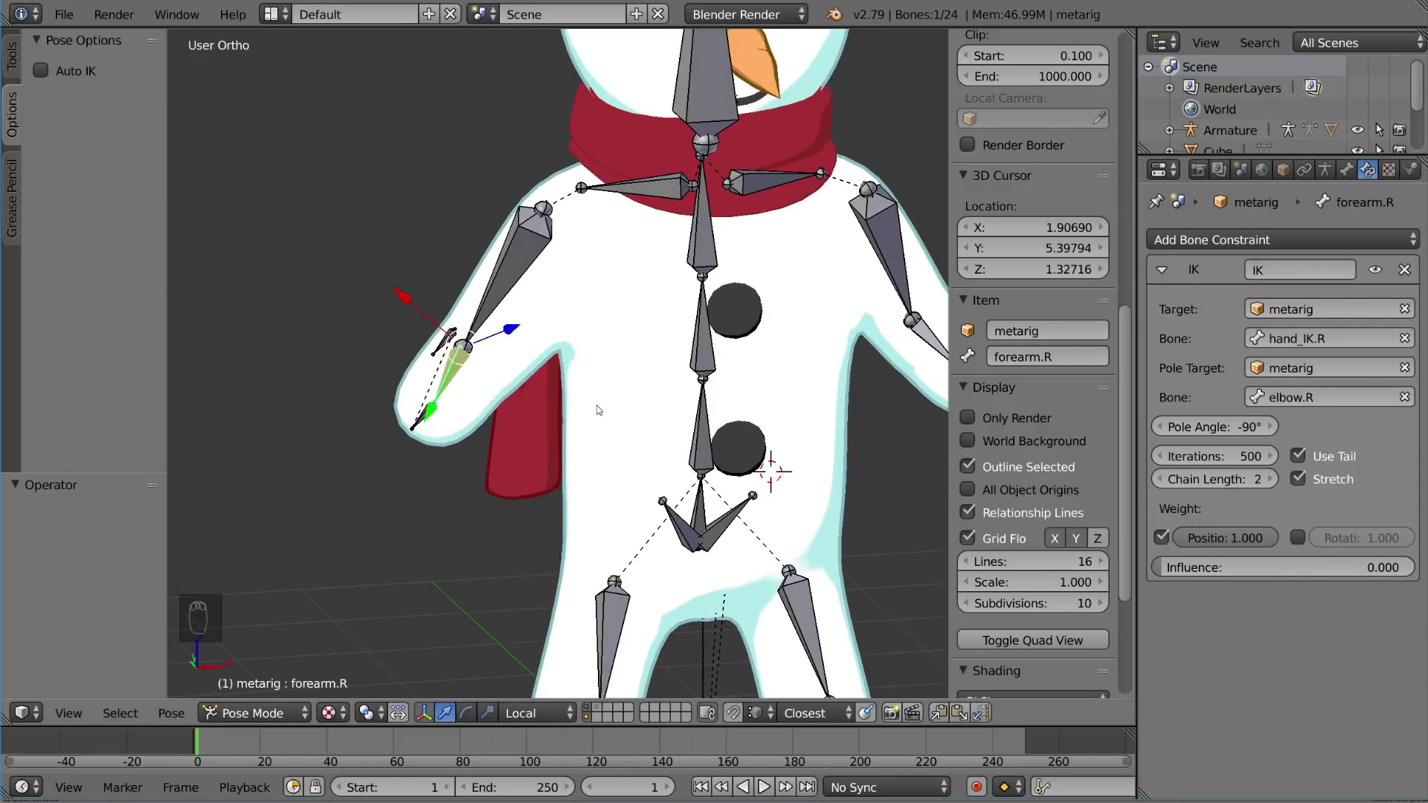
{"action": "key", "text": "r"}
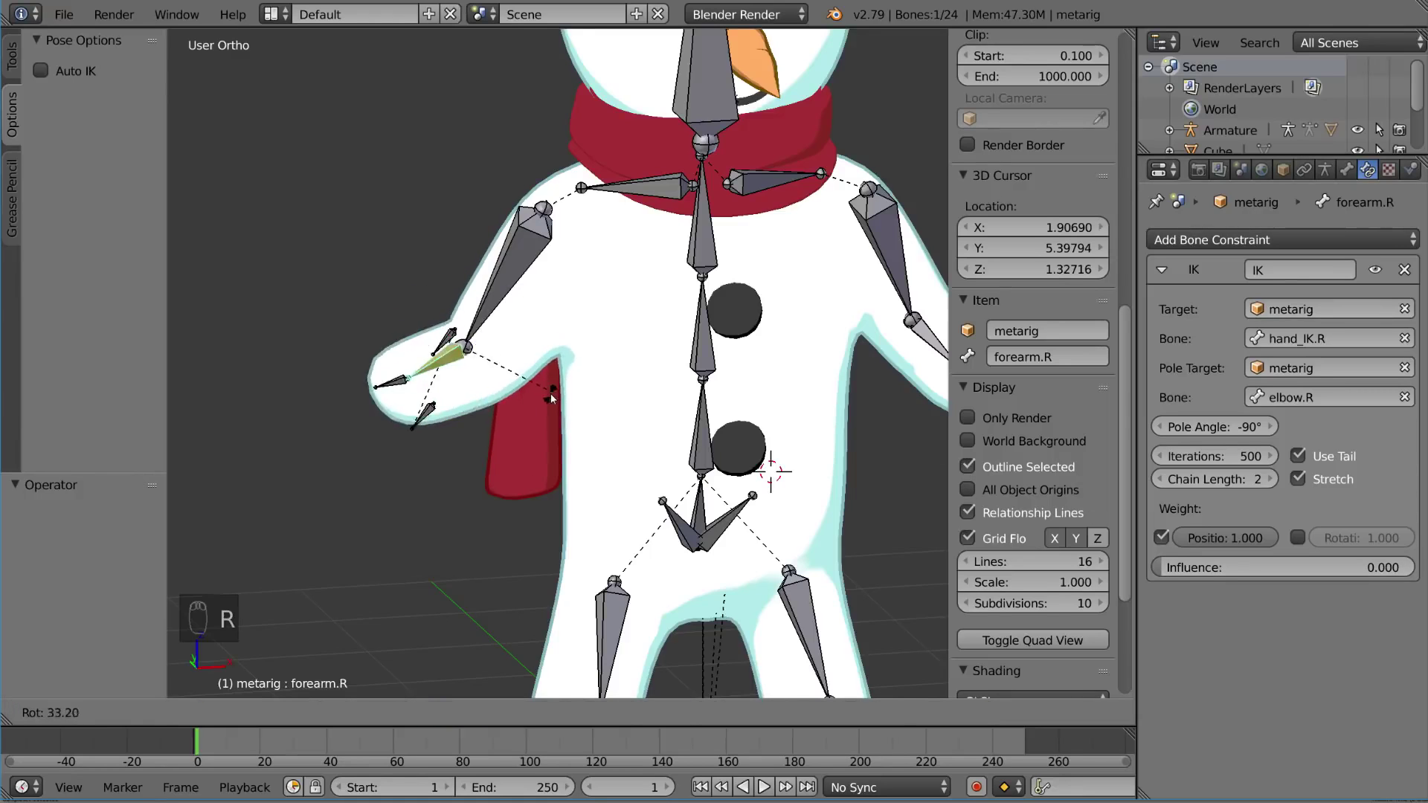
{"action": "right_click", "coordinate": [551, 399]}
{"action": "middle_click_drag", "start_coordinate": [551, 398], "coordinate": [681, 372]}
{"action": "key", "text": "r"}
{"action": "key", "text": "r"}
{"action": "right_click", "coordinate": [650, 278]}
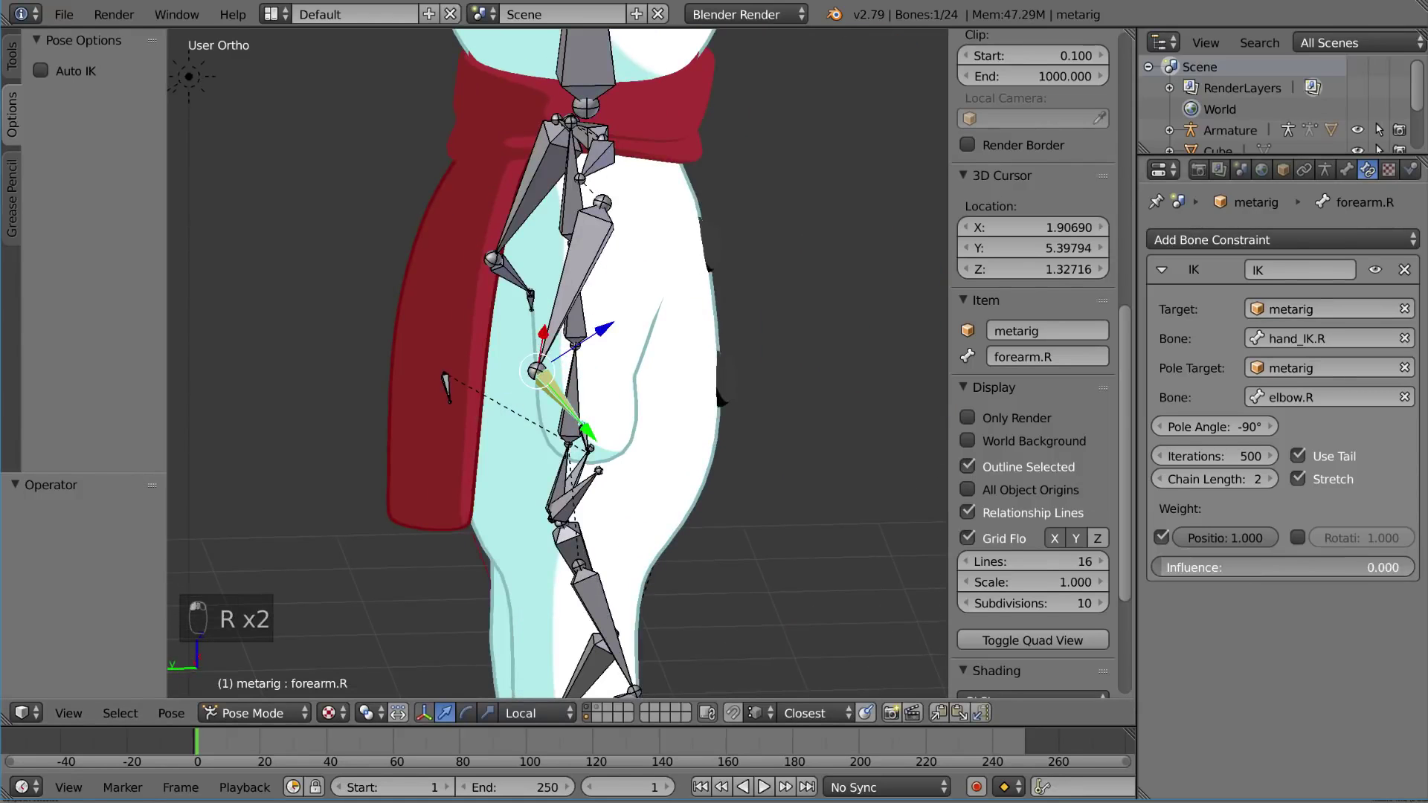
Set the IK constraint's Influence back to 1 and try rotating the forearm.R bone.
{"action": "left_click_drag", "start_coordinate": [1161, 567], "coordinate": [1410, 567]}
{"action": "middle_click_drag", "start_coordinate": [838, 468], "coordinate": [558, 414]}
{"action": "key", "text": "r"}
{"action": "key", "text": "r"}
{"action": "right_click", "coordinate": [455, 418]}
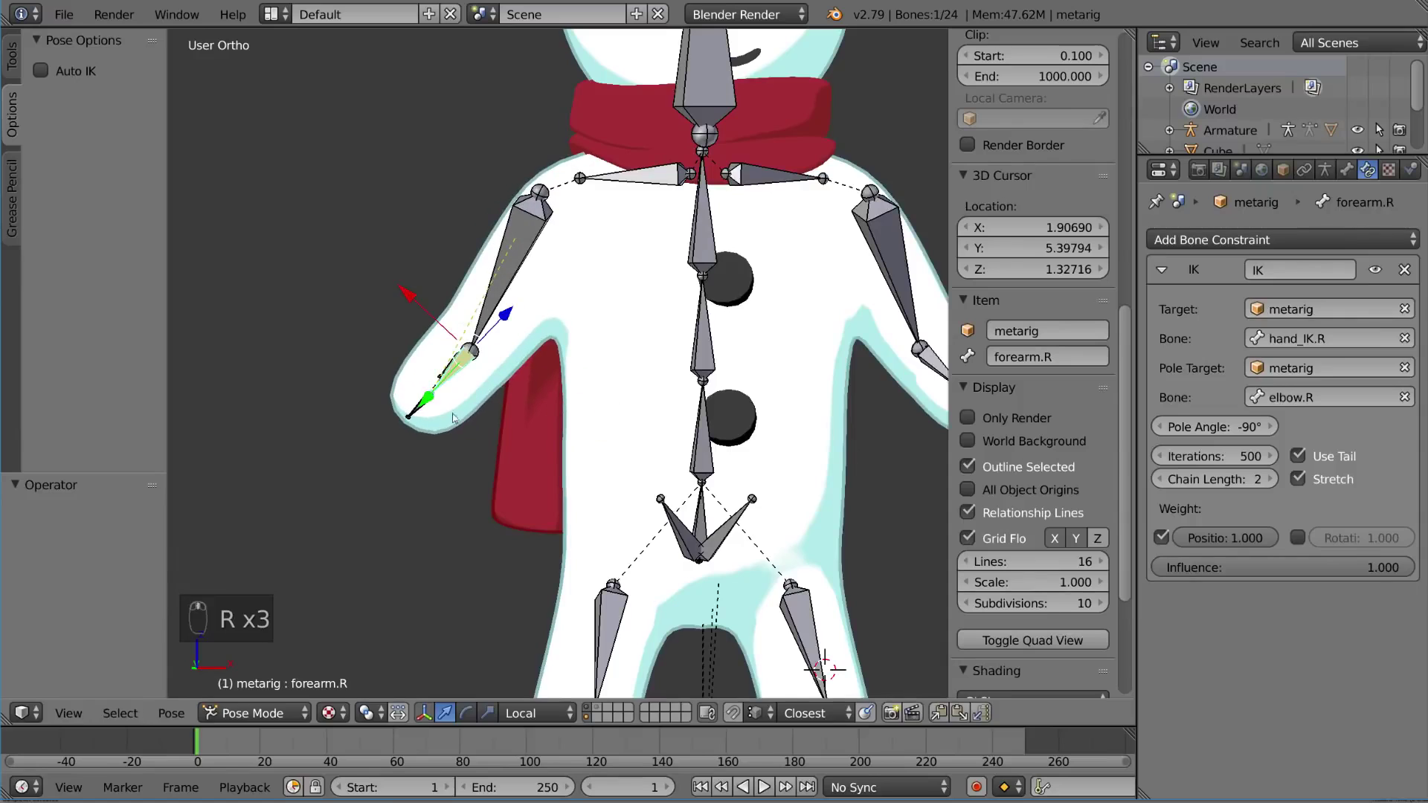
Try moving the bone at the right hand, and reselect forearm.R.
{"action": "right_click", "coordinate": [419, 414]}
{"action": "key", "text": "g"}
{"action": "right_click", "coordinate": [430, 355]}
{"action": "right_click", "coordinate": [457, 367]}
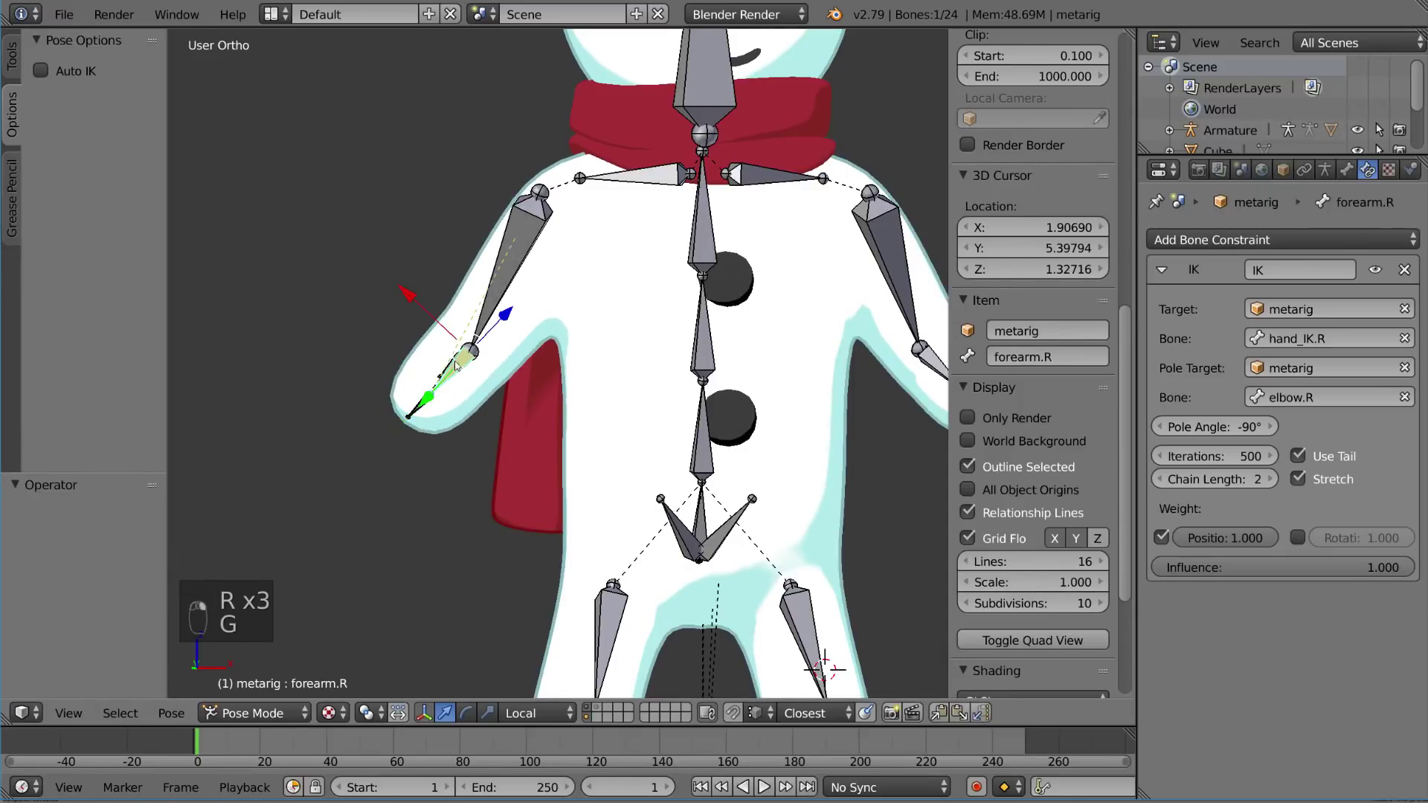
{"action": "middle_click_drag", "start_coordinate": [457, 366], "coordinate": [706, 417]}
Insert a keyframe on the Influence of forearm.R's IK constraint.
{"action": "right_click", "coordinate": [1248, 562]}
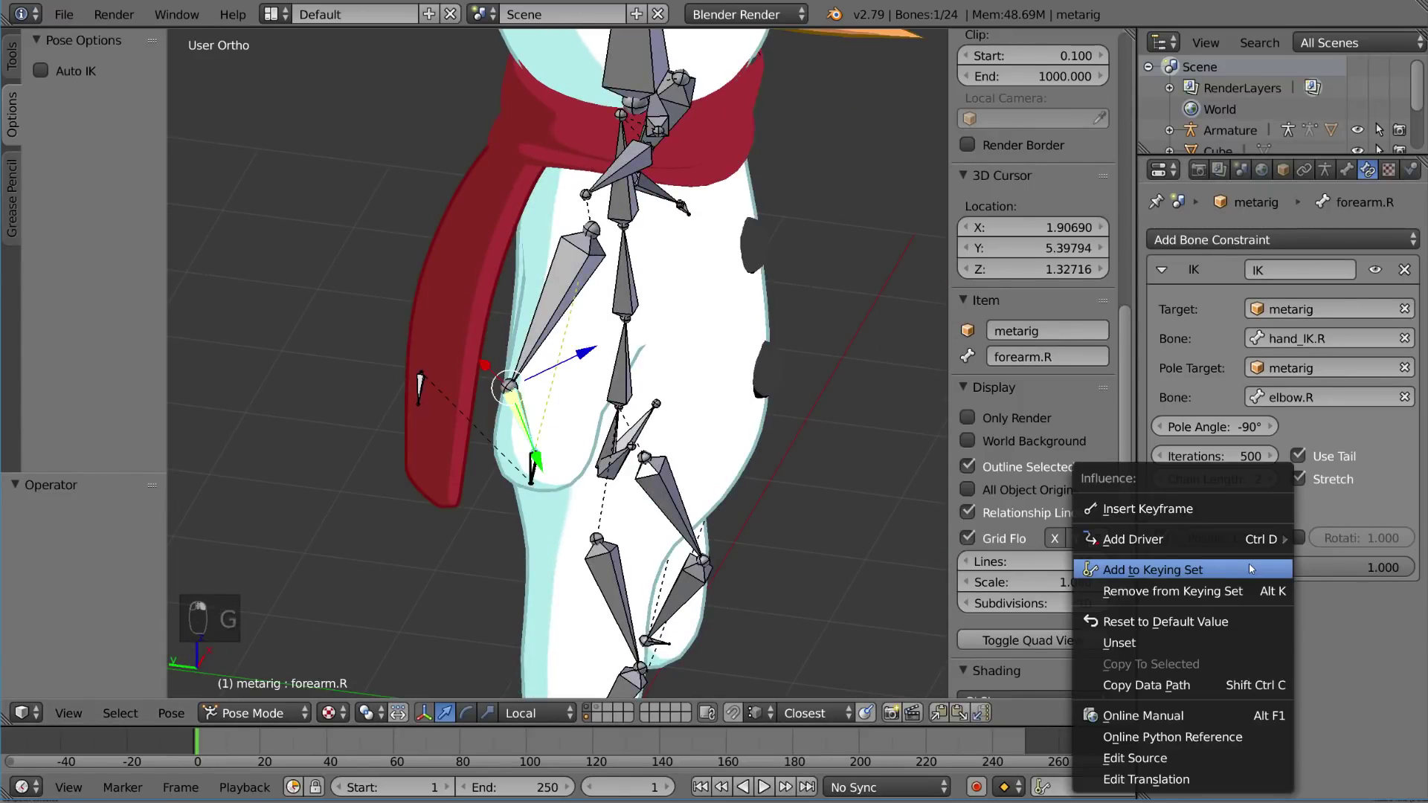
{"action": "right_click", "coordinate": [1288, 568]}
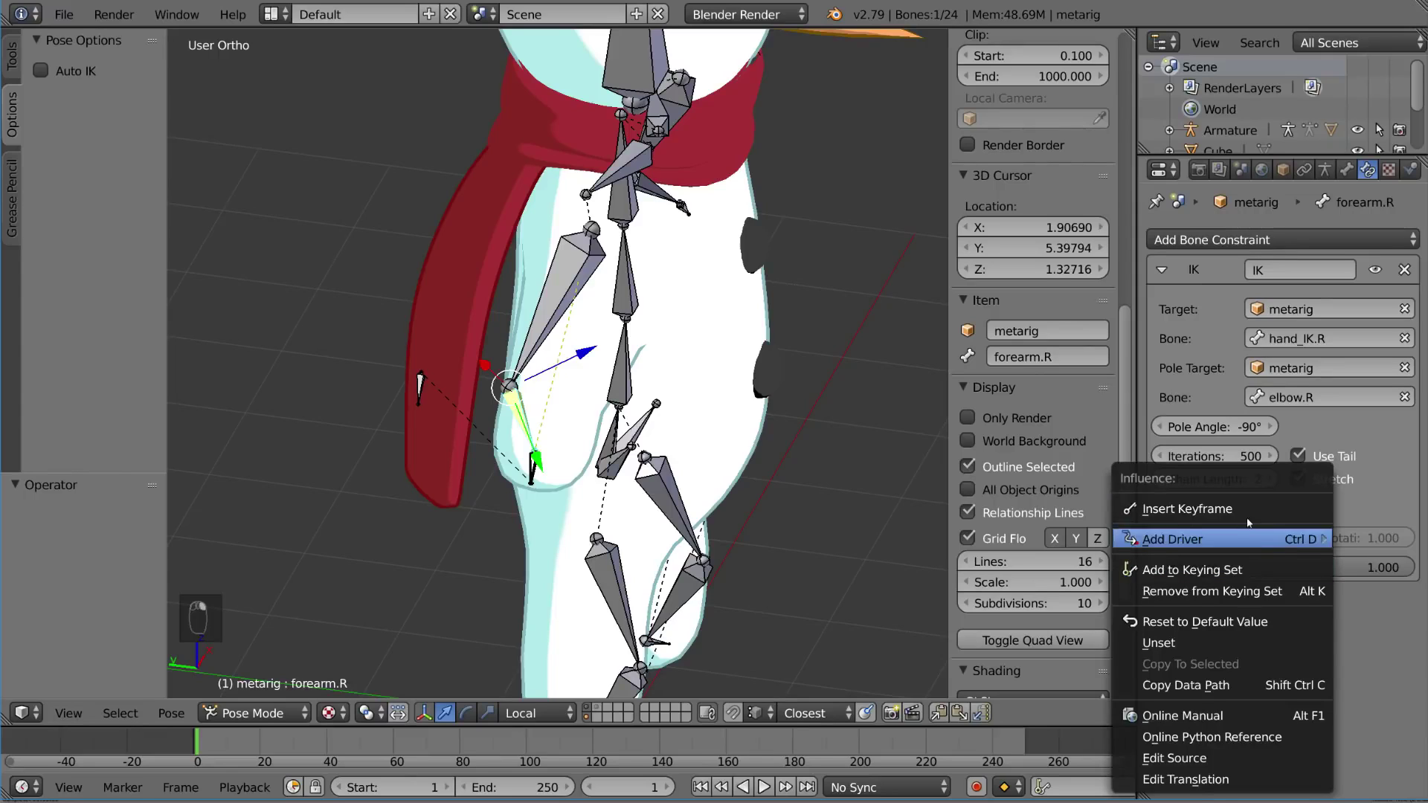
{"action": "left_click", "coordinate": [1206, 511]}
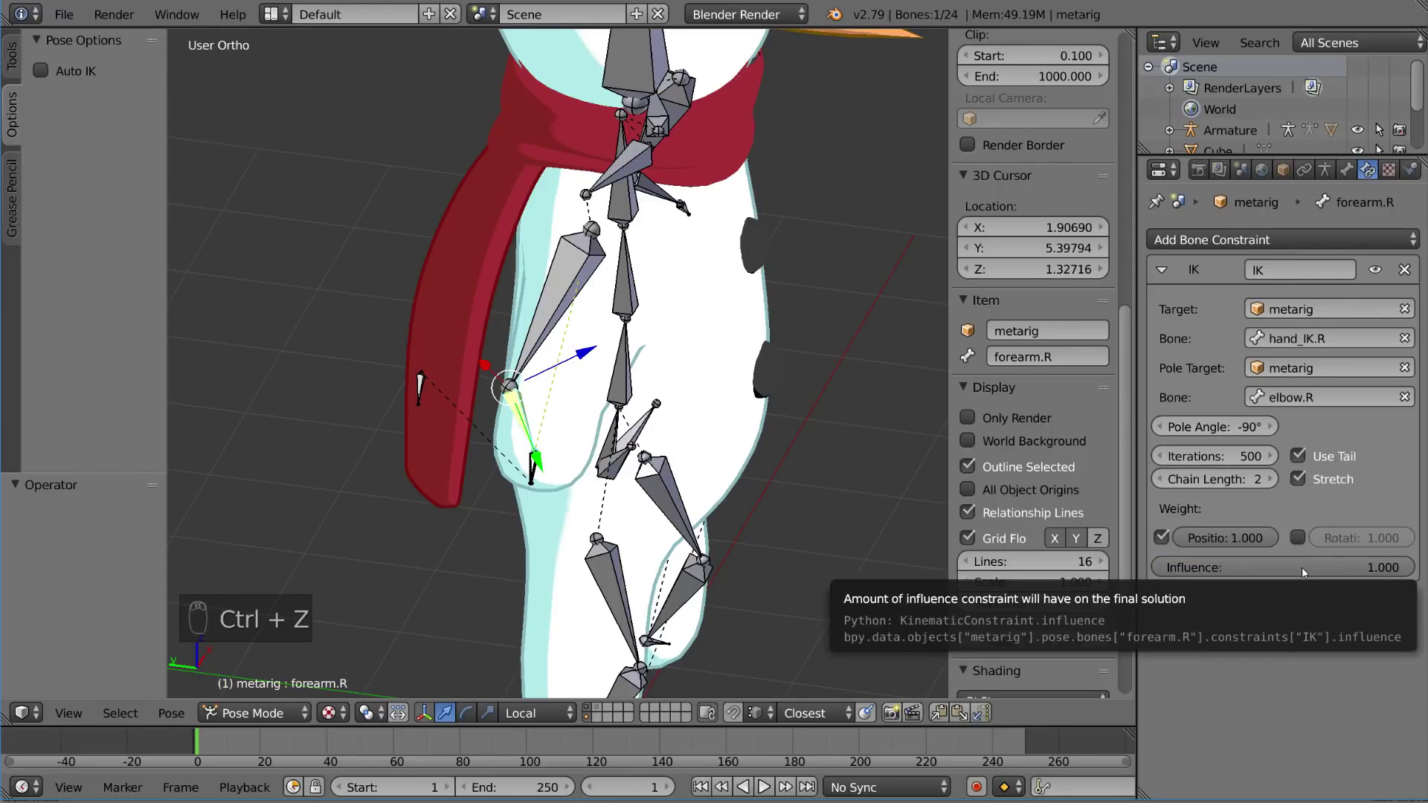
{"action": "key", "text": "i"}
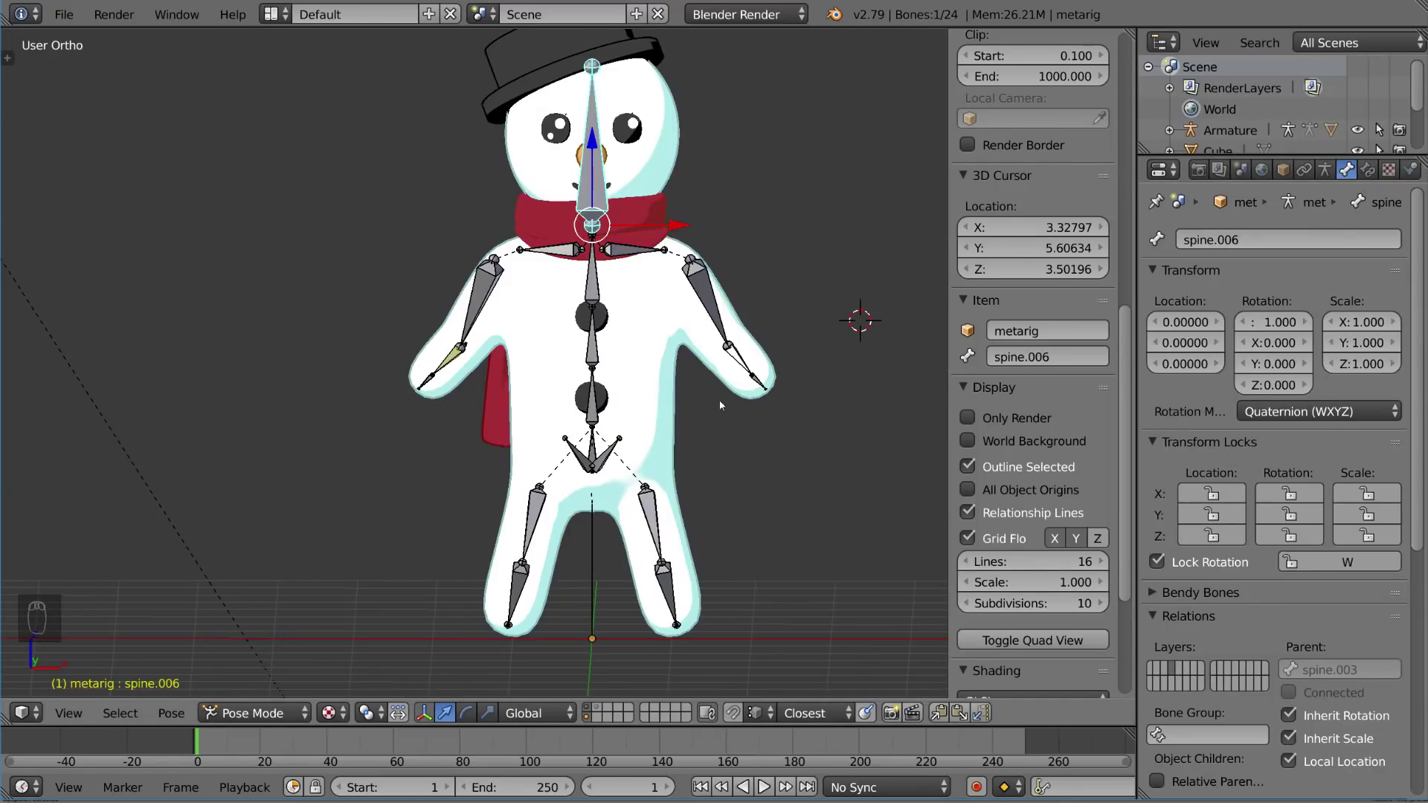
Move the hand_IK.R bone up and outward to raise the right arm sideways.
{"action": "scroll", "coordinate": [404, 386], "scroll_direction": "up", "scroll_amount": 6}
{"action": "key", "text": "g"}
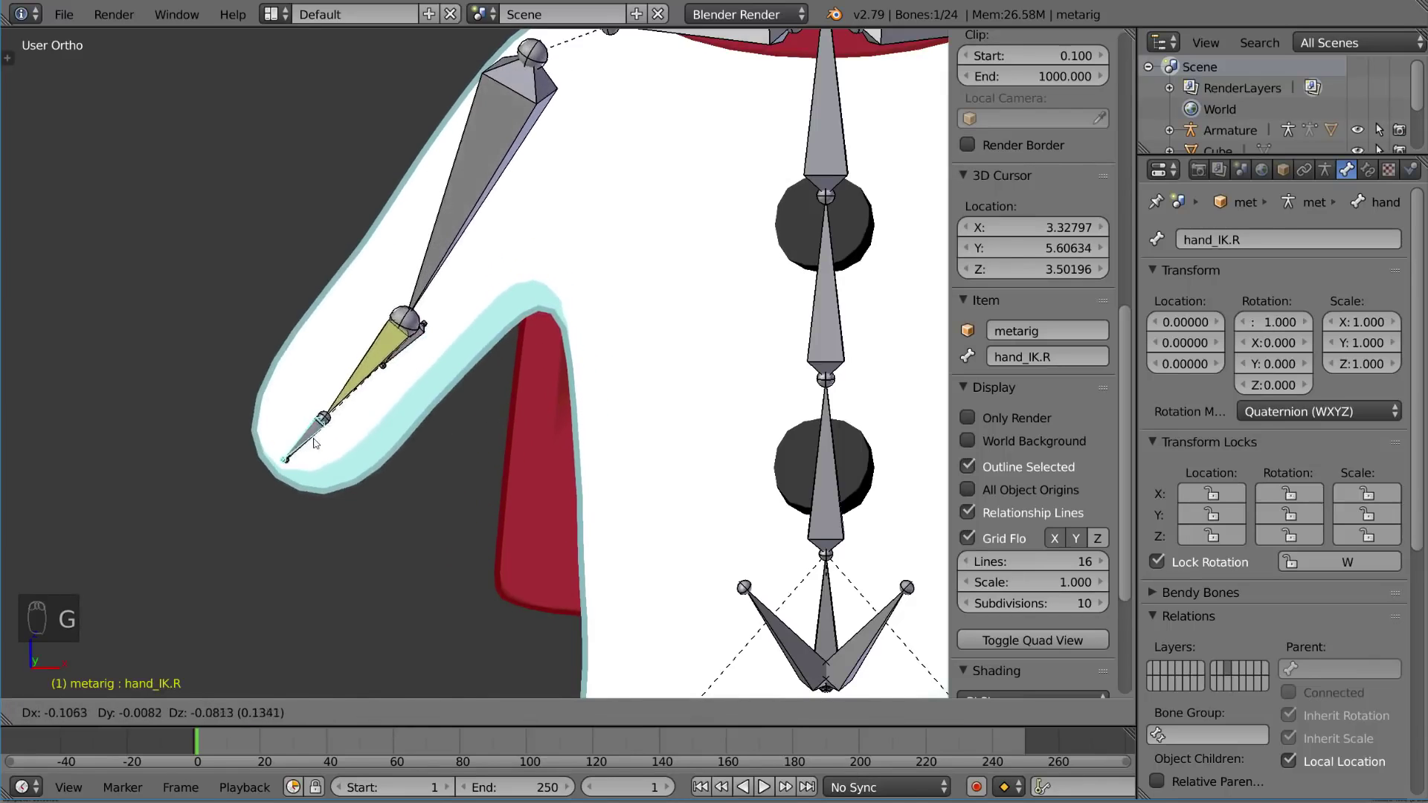
{"action": "left_click", "coordinate": [257, 284]}
{"action": "middle_click_drag", "start_coordinate": [416, 303], "coordinate": [444, 343]}
{"action": "key", "text": "g"}
{"action": "left_click", "coordinate": [401, 319]}
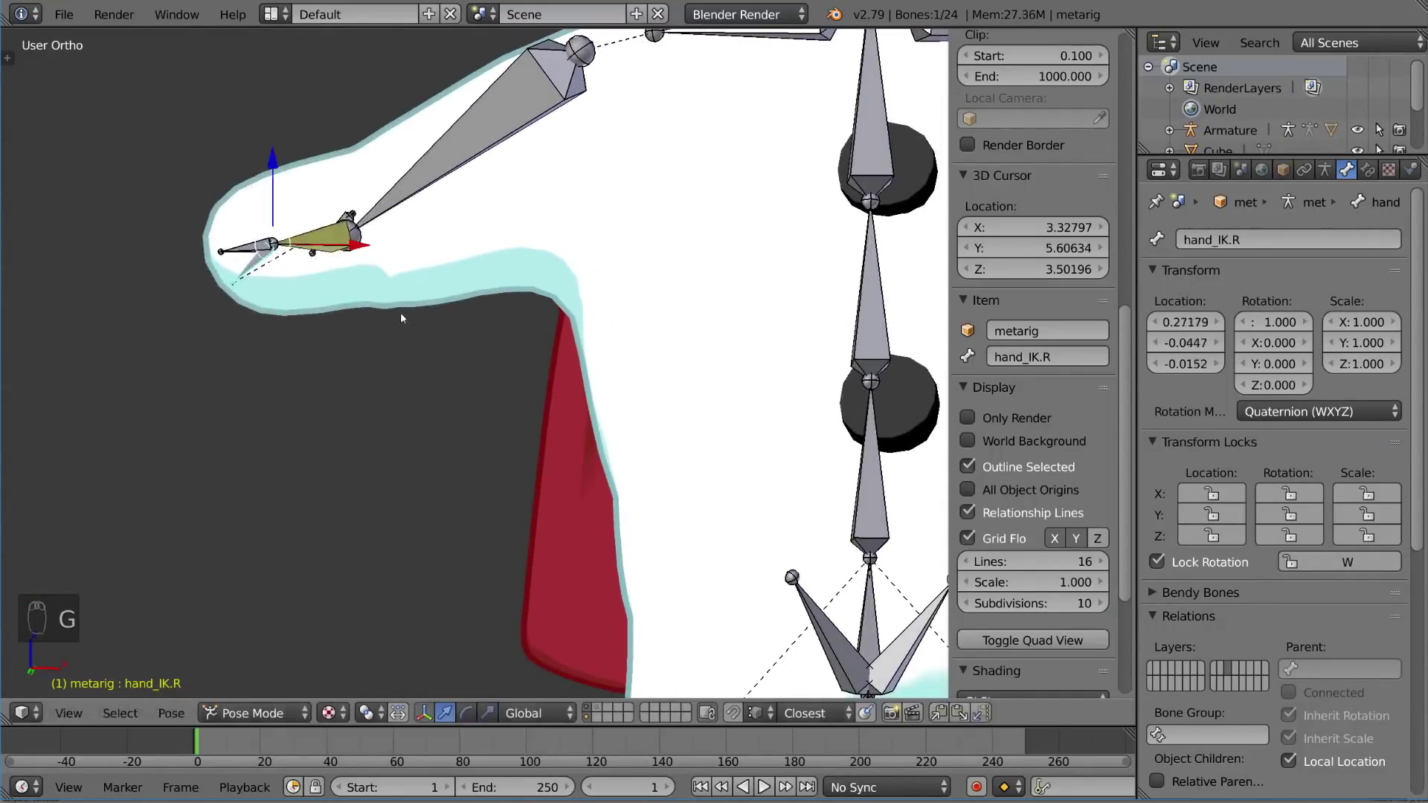
Select the hand.R bone and try rotating it freely on its own.
{"action": "right_click", "coordinate": [240, 242]}
{"action": "right_click", "coordinate": [248, 248]}
{"action": "key", "text": "r"}
{"action": "key", "text": "r"}
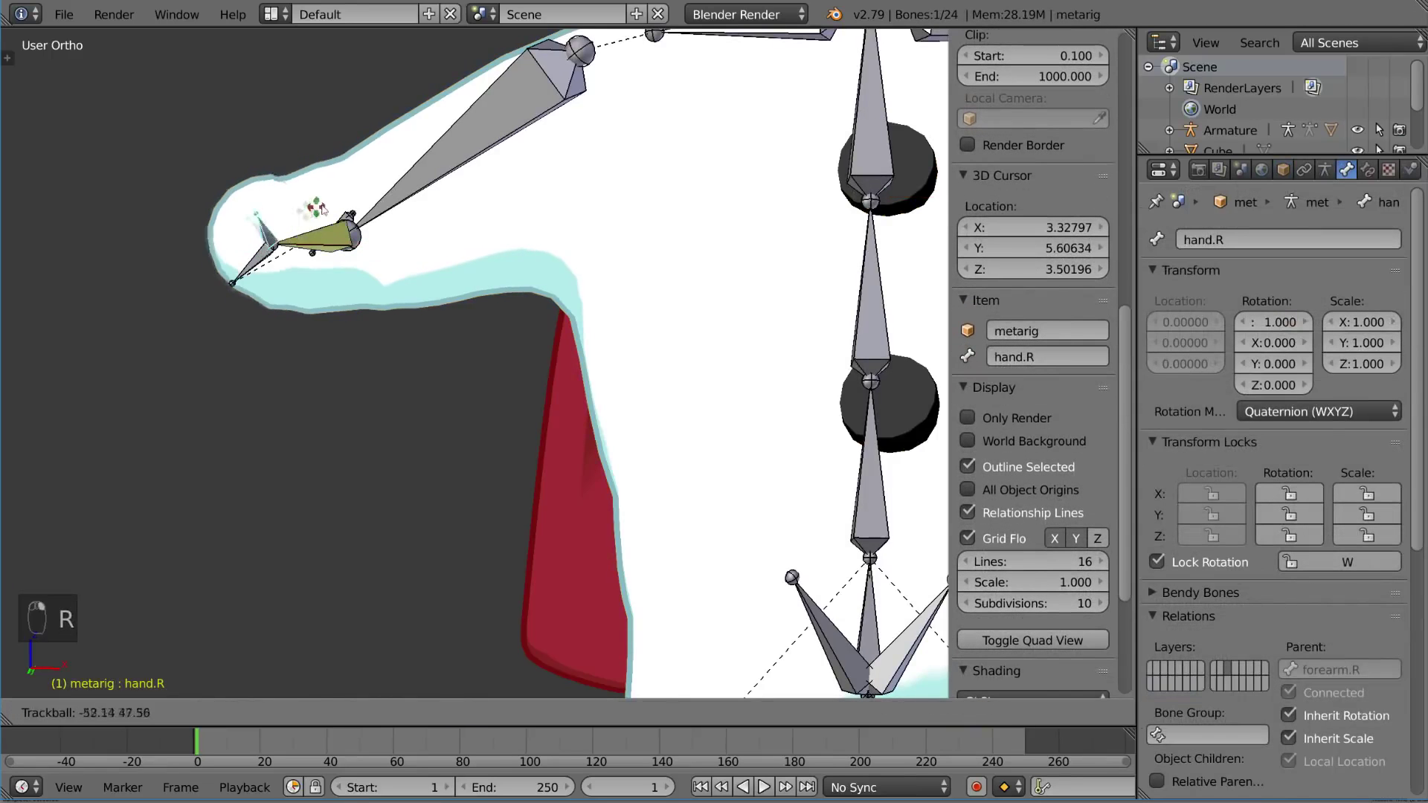
{"action": "right_click", "coordinate": [270, 266]}
Select the hand_IK.R bone and try rotating it to see how the parented elbow target swings the arm.
{"action": "right_click", "coordinate": [253, 272]}
{"action": "key", "text": "r"}
{"action": "key", "text": "r"}
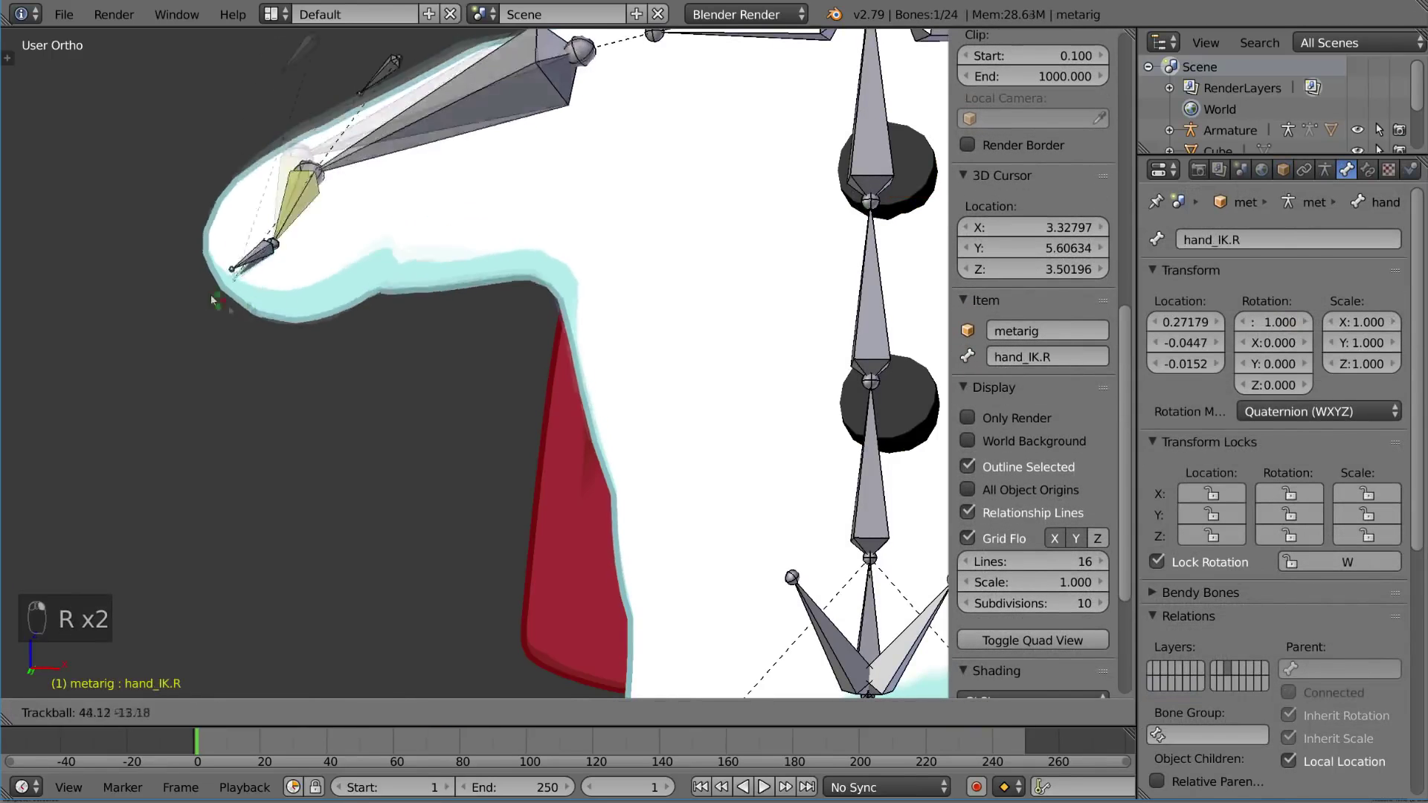
{"action": "right_click", "coordinate": [282, 275]}
{"action": "middle_click_drag", "start_coordinate": [421, 279], "coordinate": [333, 386]}
{"action": "middle_click_drag", "start_coordinate": [430, 264], "coordinate": [469, 277]}
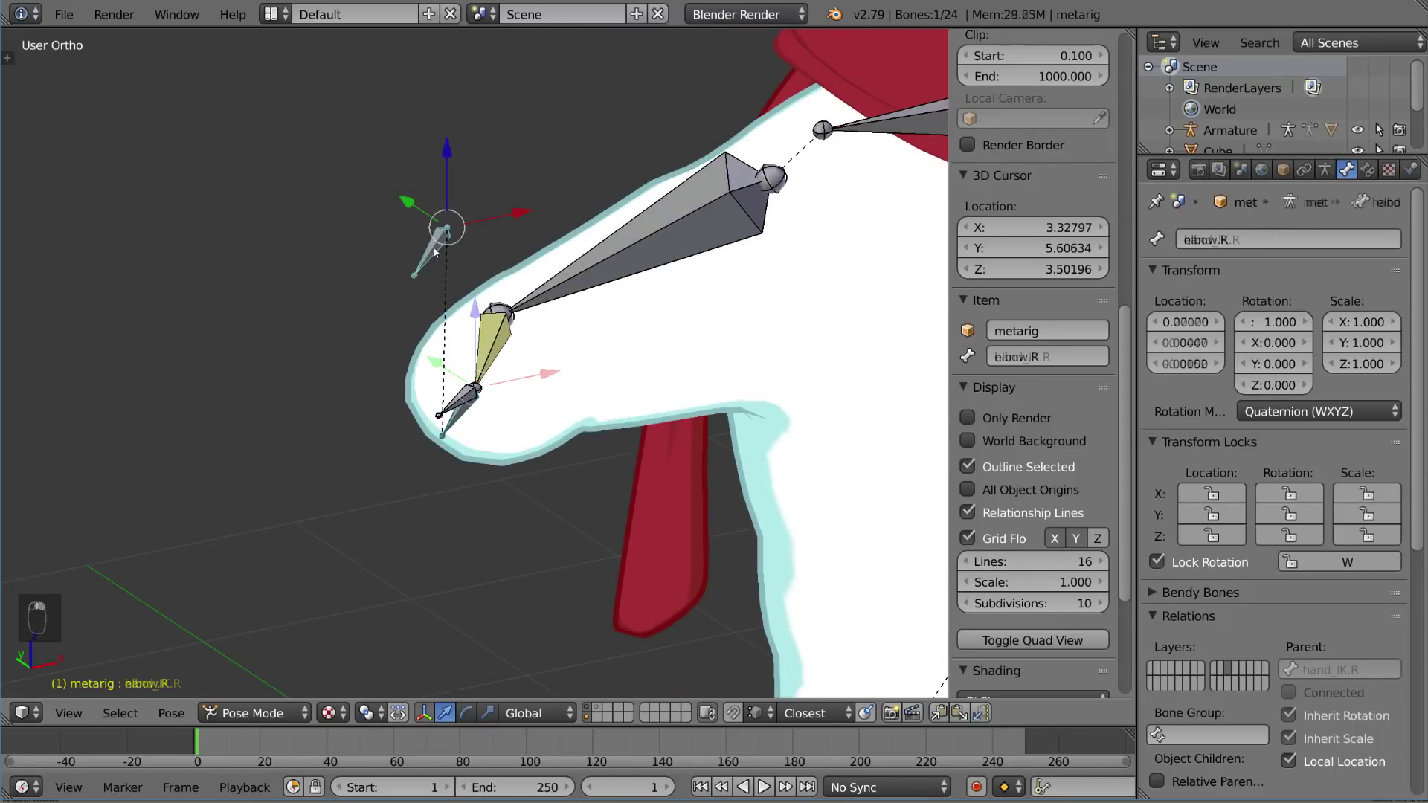
In Edit Mode, clear the parent of the elbow.R bone, and return to Pose Mode.
{"action": "key", "text": "Tab"}
{"action": "key", "text": "alt+p"}
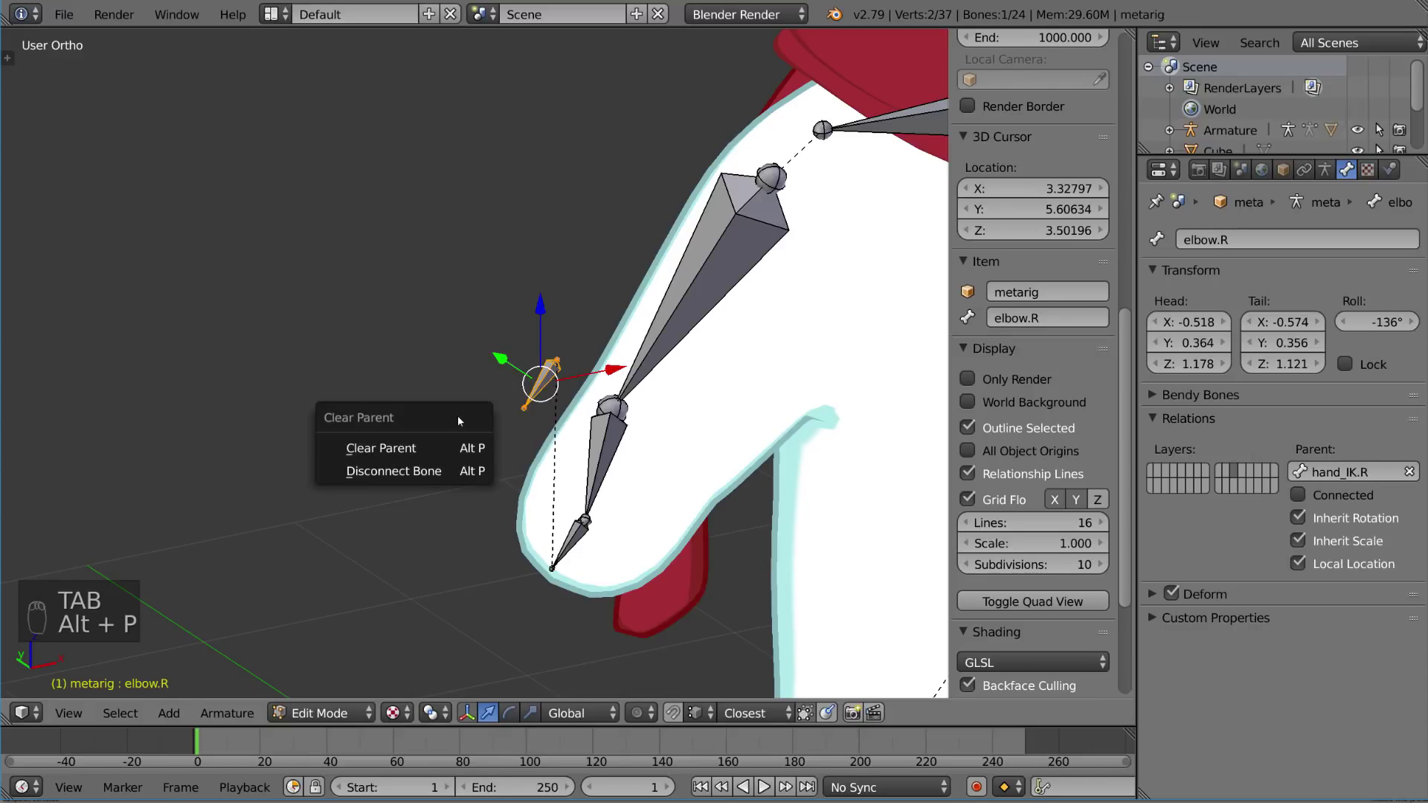
{"action": "left_click", "coordinate": [455, 447]}
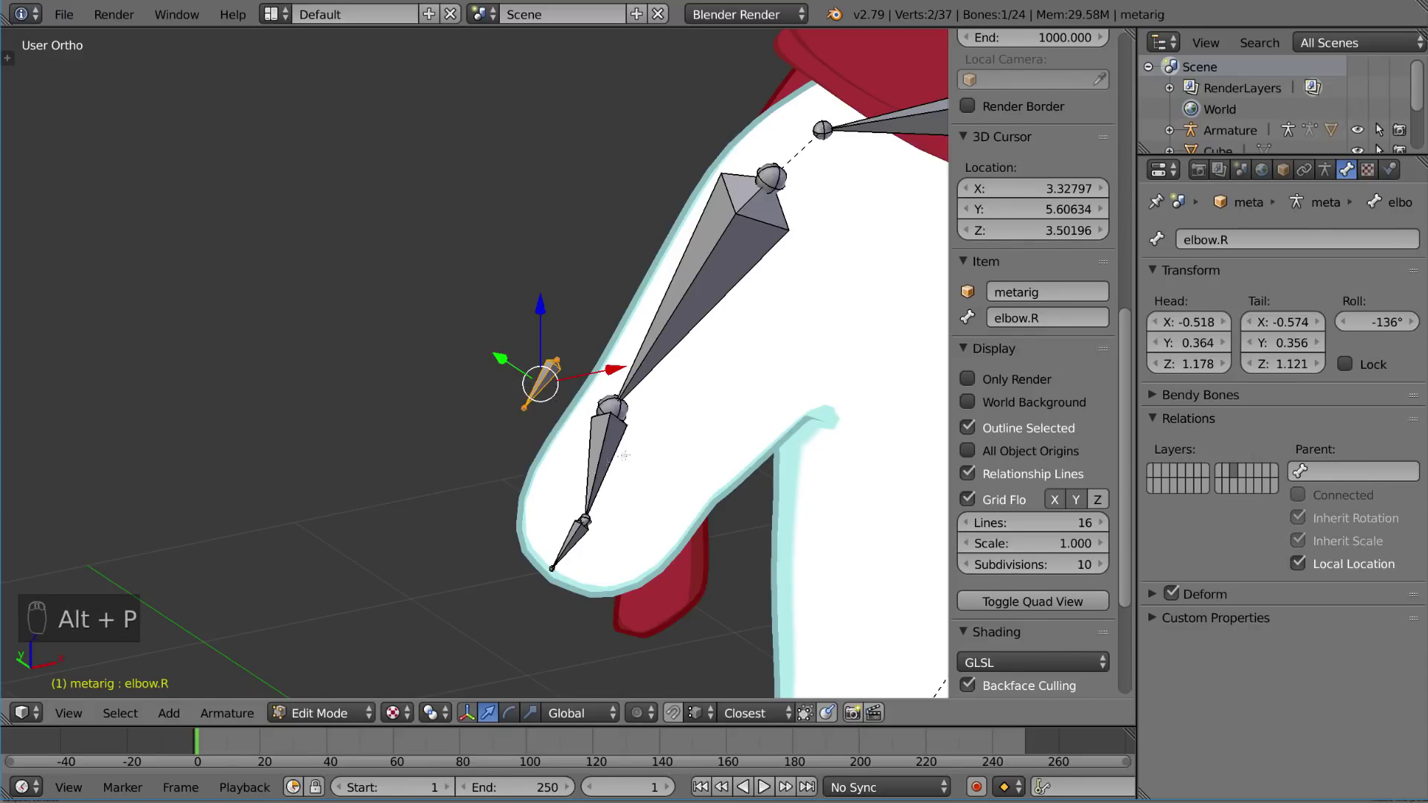
{"action": "key", "text": "Tab"}
Try rotating hand_IK.R freely several times from different views with elbow.R unparented.
{"action": "key", "text": "r"}
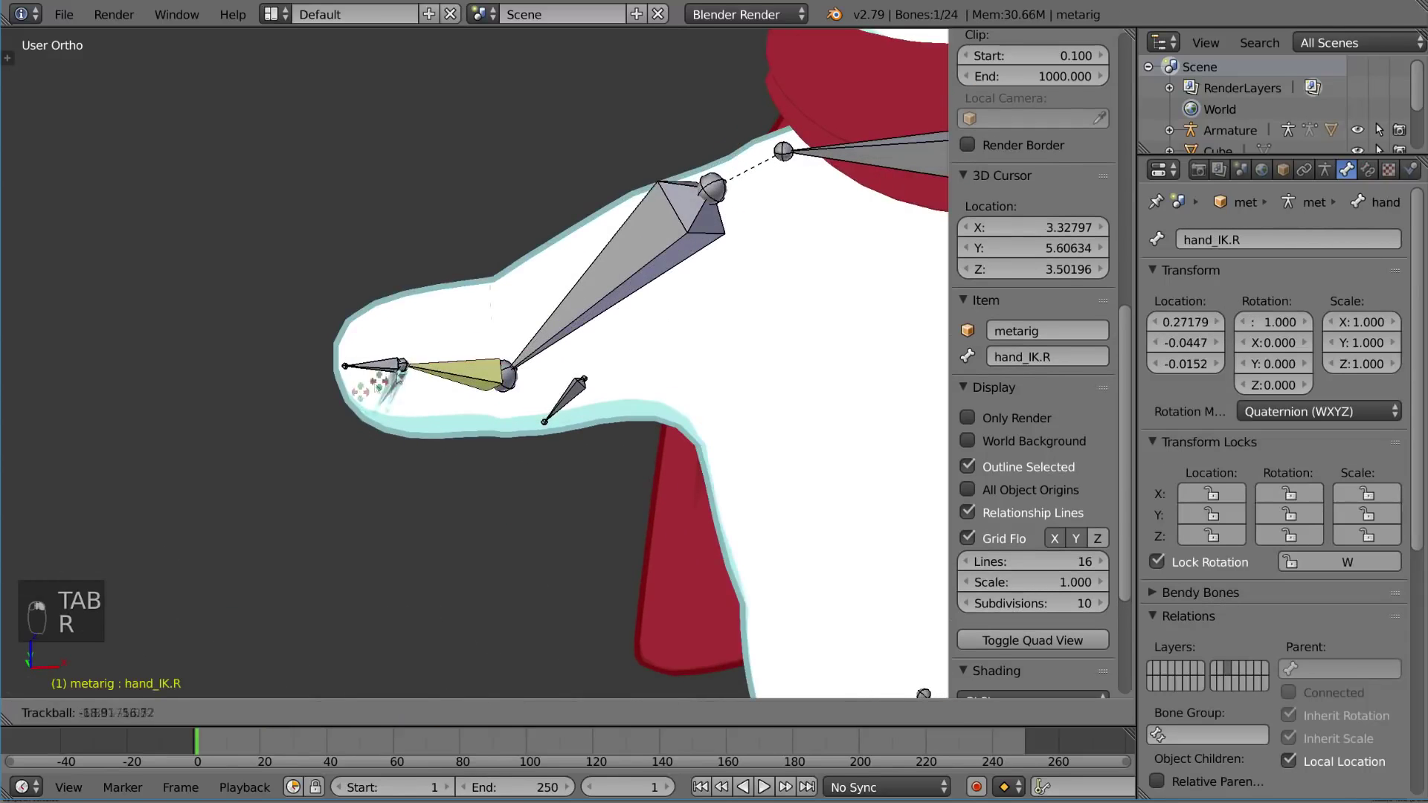
{"action": "key", "text": "r"}
{"action": "key", "text": "r"}
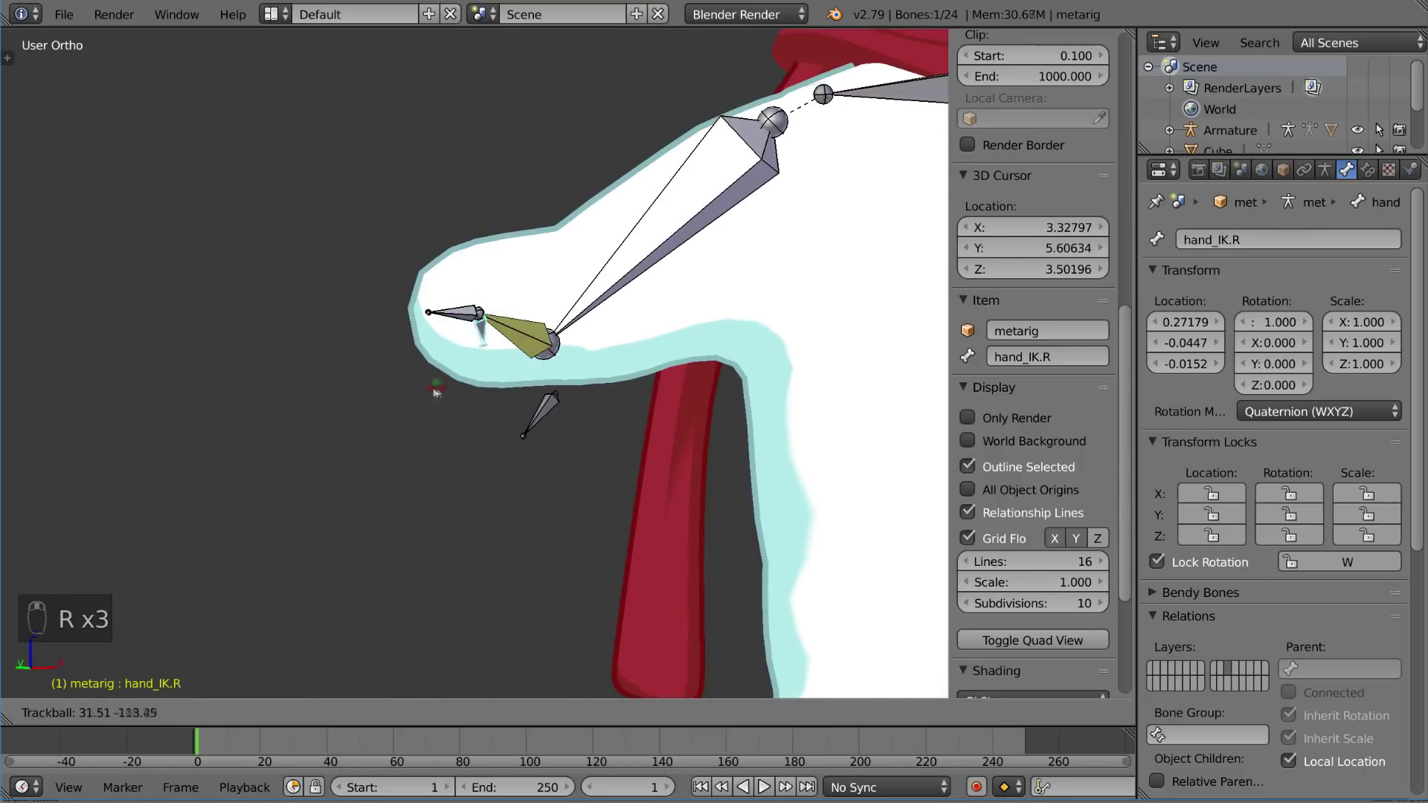
{"action": "key", "text": "r"}
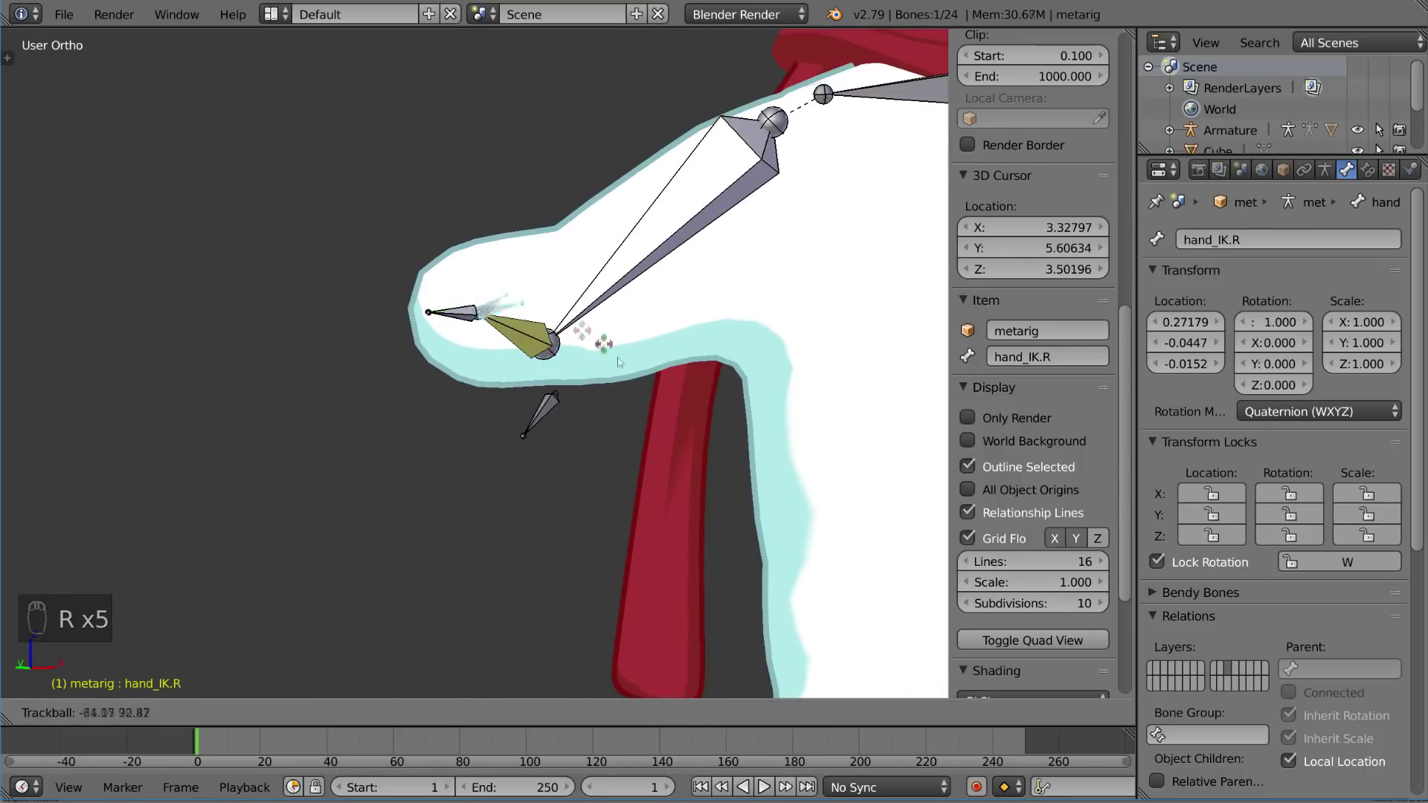
{"action": "right_click", "coordinate": [499, 402]}
{"action": "middle_click_drag", "start_coordinate": [610, 331], "coordinate": [567, 320]}
{"action": "key", "text": "r"}
{"action": "key", "text": "r"}
{"action": "right_click", "coordinate": [550, 322]}
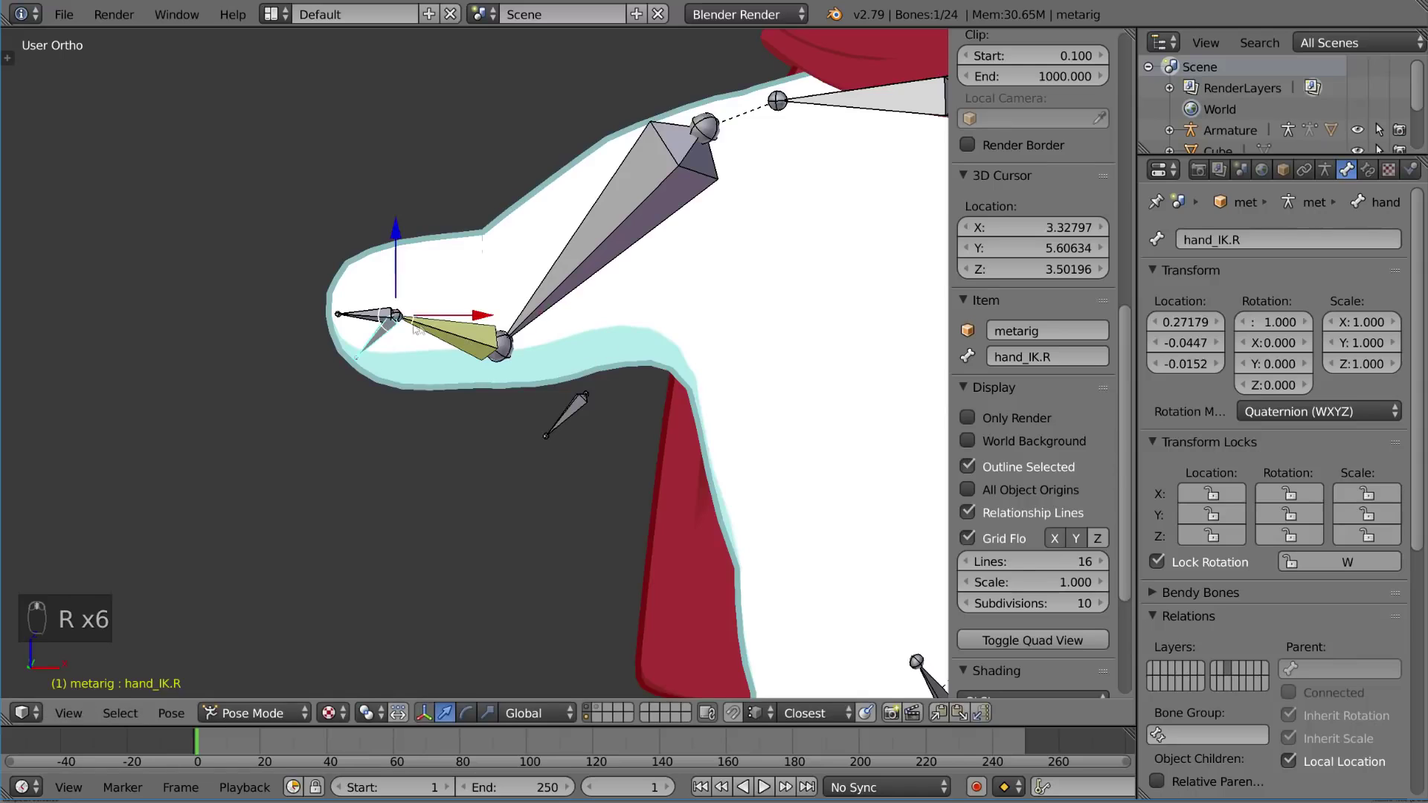
Select hand_IK.R among the overlapping hand bones and try moving it down toward the body.
{"action": "right_click", "coordinate": [382, 321]}
{"action": "right_click", "coordinate": [380, 327]}
{"action": "right_click", "coordinate": [378, 339]}
{"action": "key", "text": "g"}
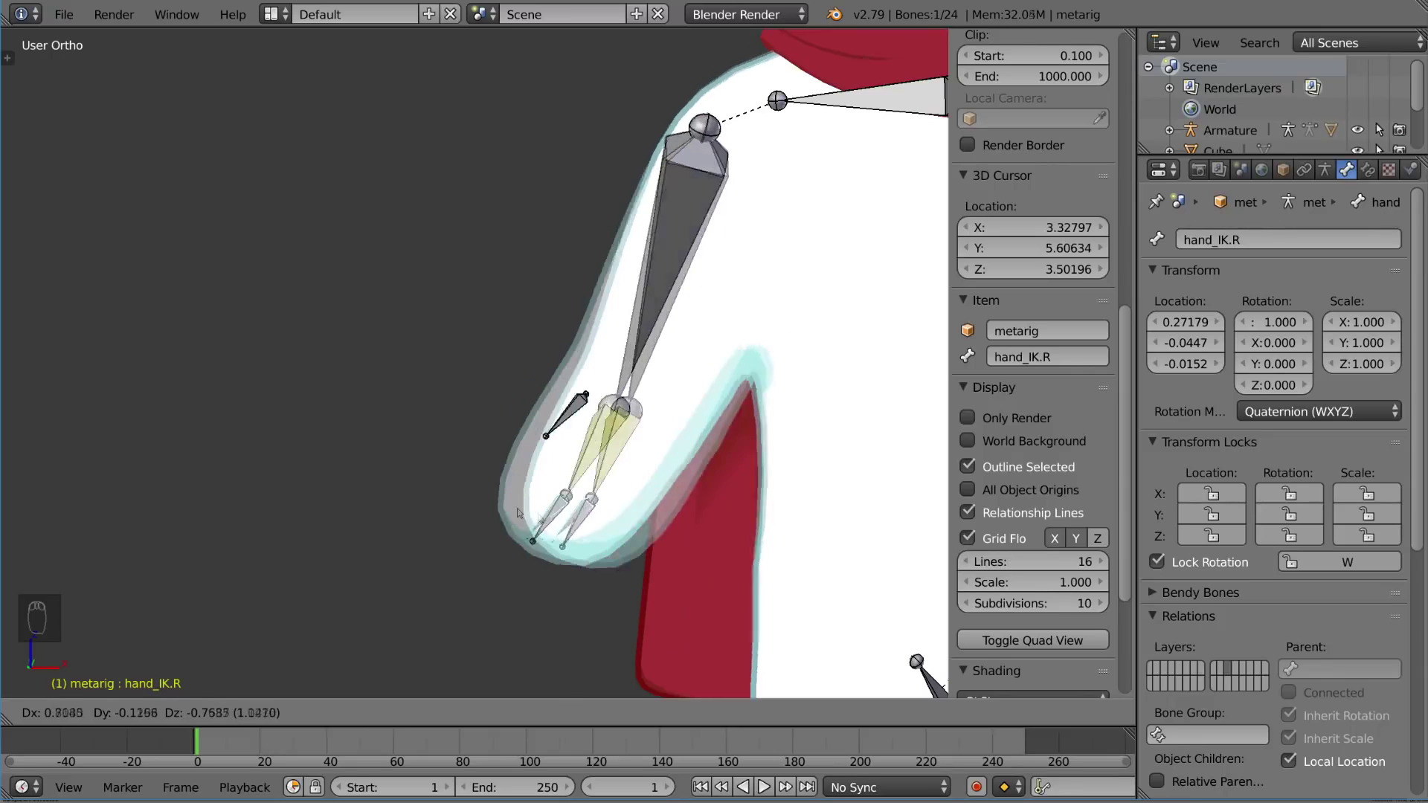
{"action": "right_click", "coordinate": [332, 326]}
Select the hand.R bone at the end of the forearm and try a free rotation.
{"action": "right_click", "coordinate": [360, 318]}
{"action": "key", "text": "r"}
{"action": "key", "text": "r"}
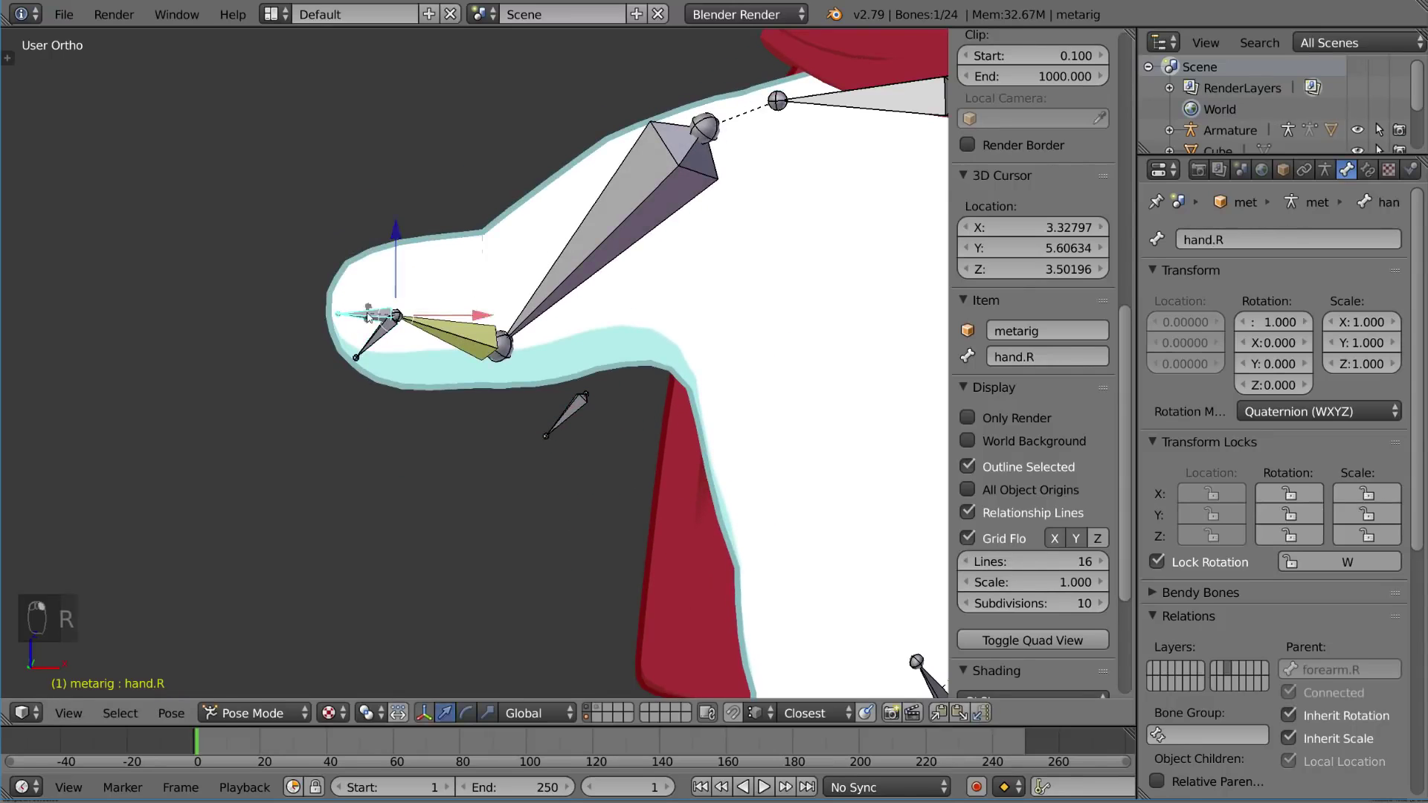
{"action": "right_click", "coordinate": [381, 348]}
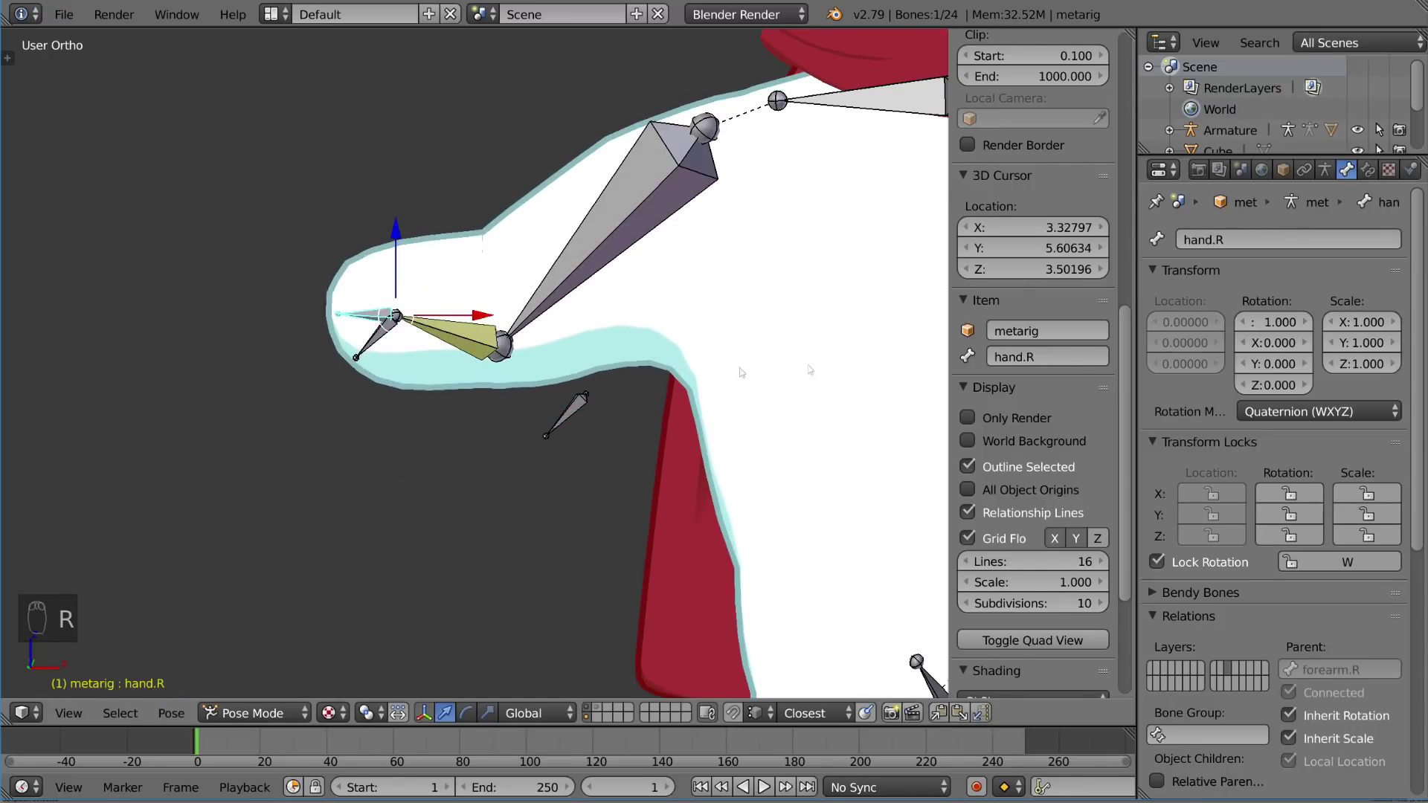
Add a Copy Rotation constraint to the hand.R bone.
{"action": "left_click", "coordinate": [1368, 171]}
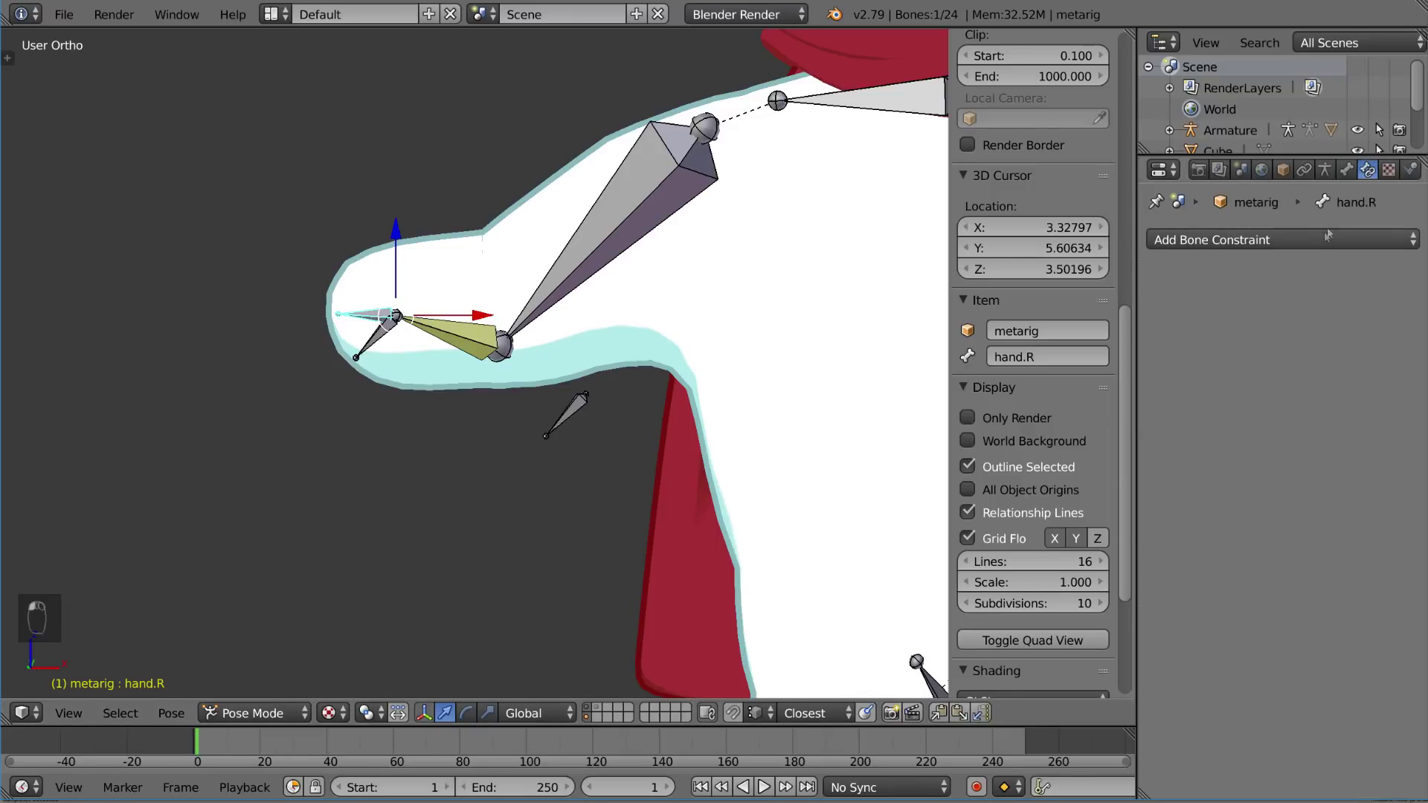
{"action": "left_click", "coordinate": [1321, 240]}
{"action": "left_click", "coordinate": [1039, 312]}
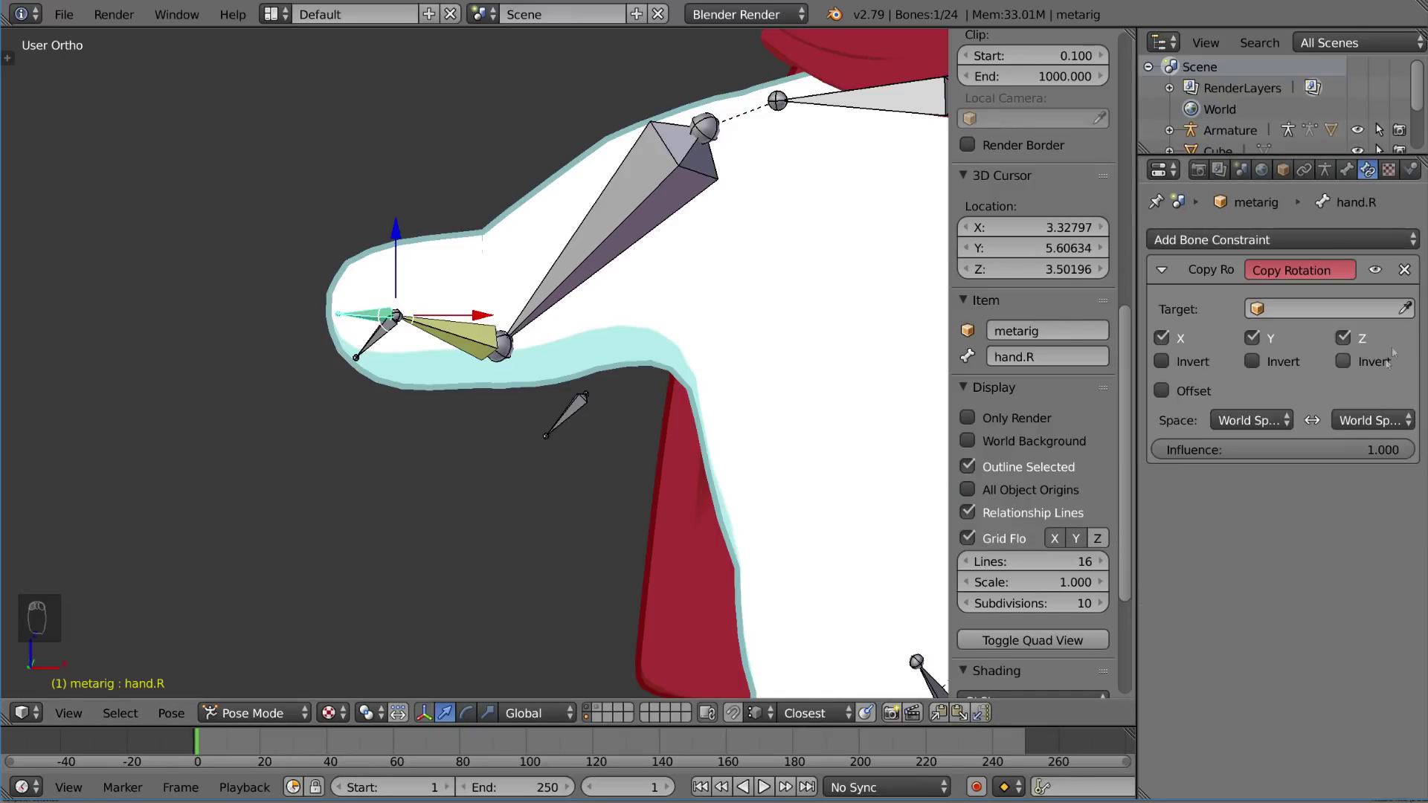
Set the hand.R Copy Rotation constraint's target to metarig and its bone to hand_IK.R.
{"action": "left_click", "coordinate": [386, 316]}
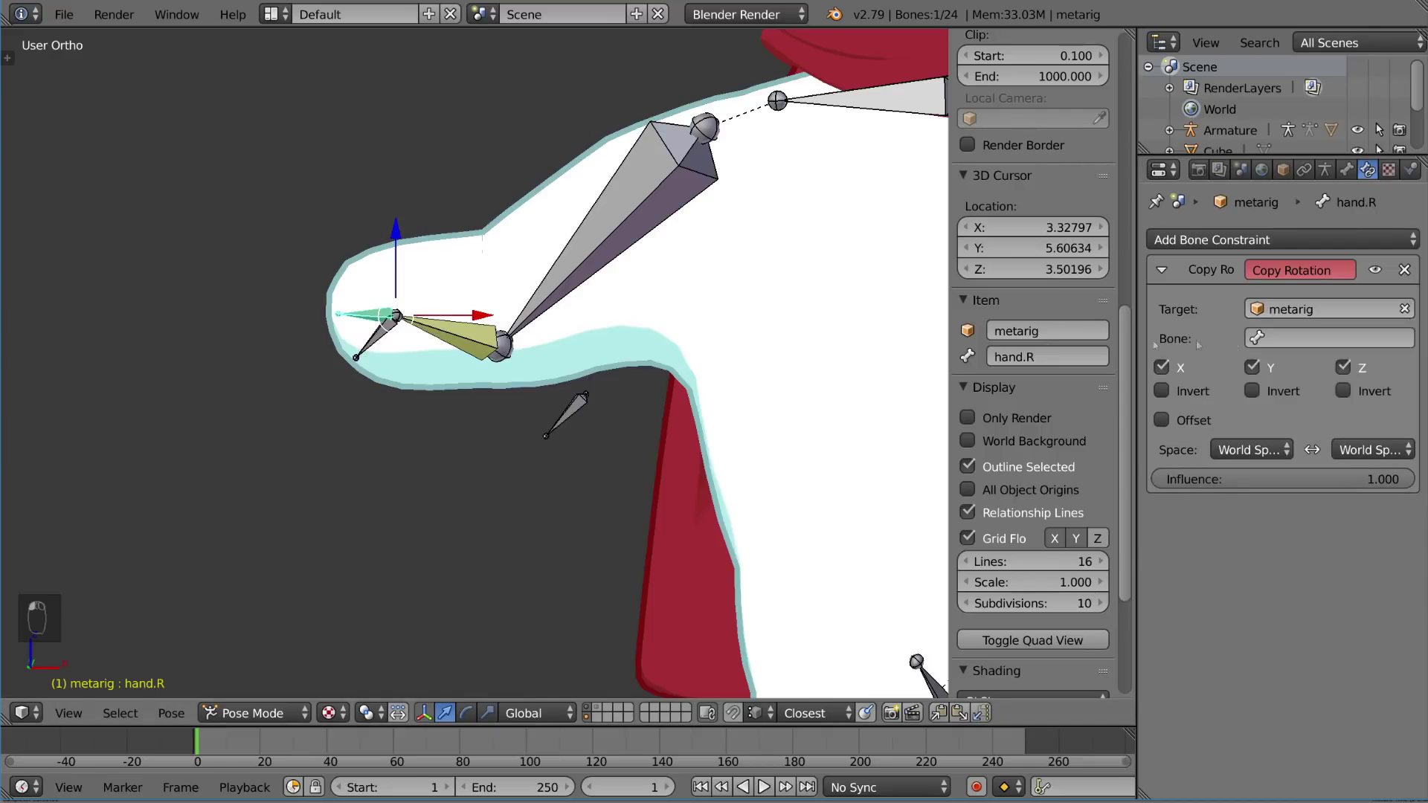
{"action": "left_click", "coordinate": [1295, 338]}
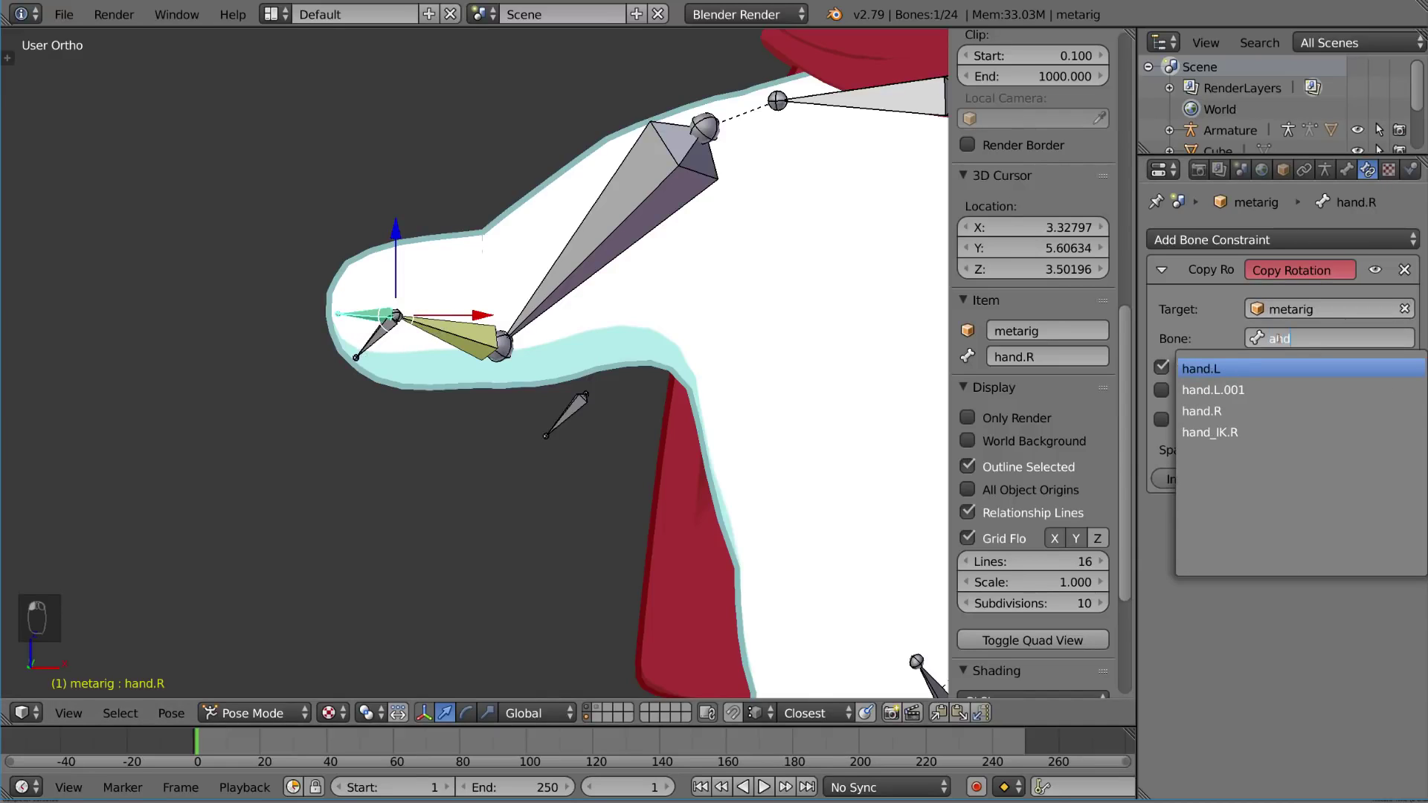
{"action": "key", "text": "Down"}
{"action": "key", "text": "Down"}
{"action": "key", "text": "Return"}
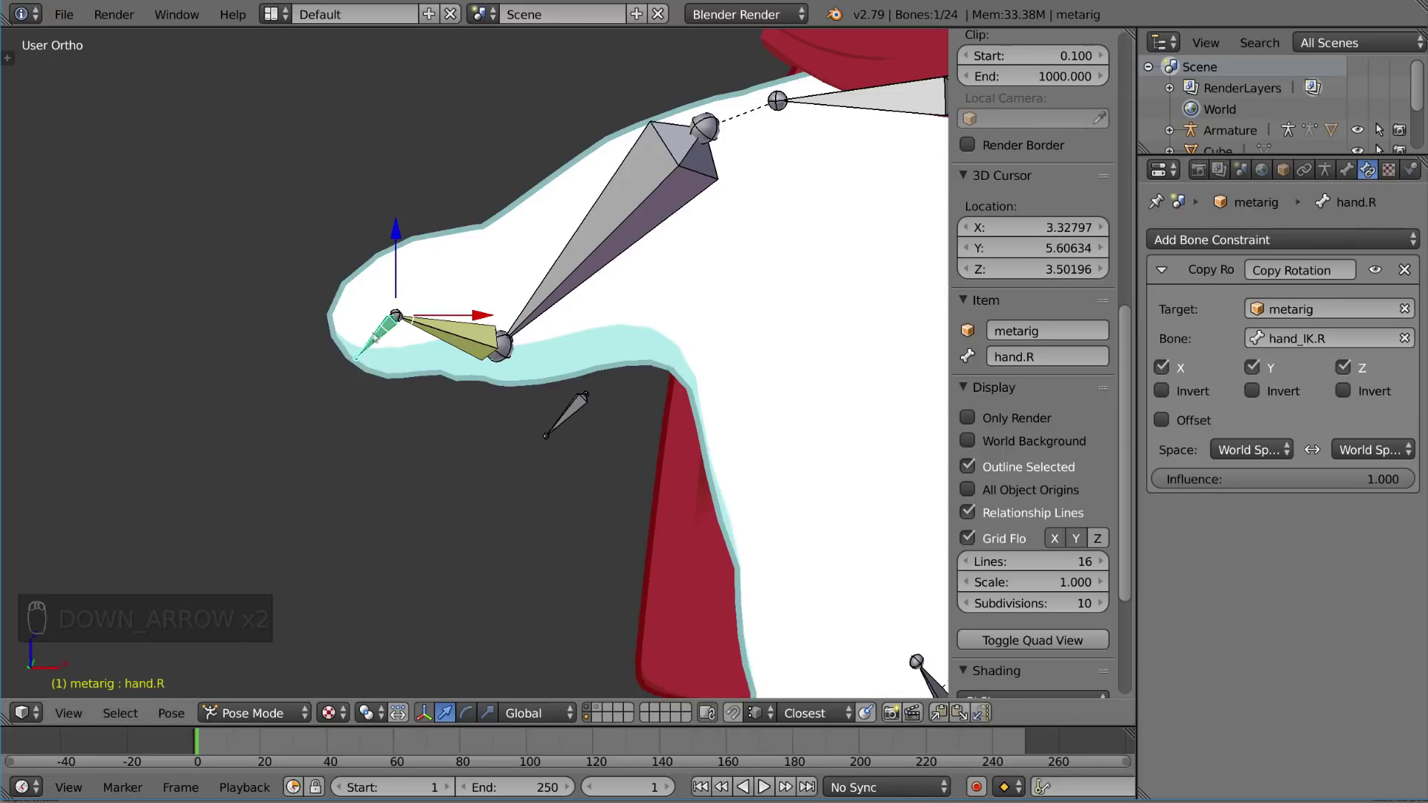
Select the hand_IK.R bone at the end of the arm and rotate it freely to test the copied rotation.
{"action": "key", "text": "g"}
{"action": "right_click", "coordinate": [368, 378]}
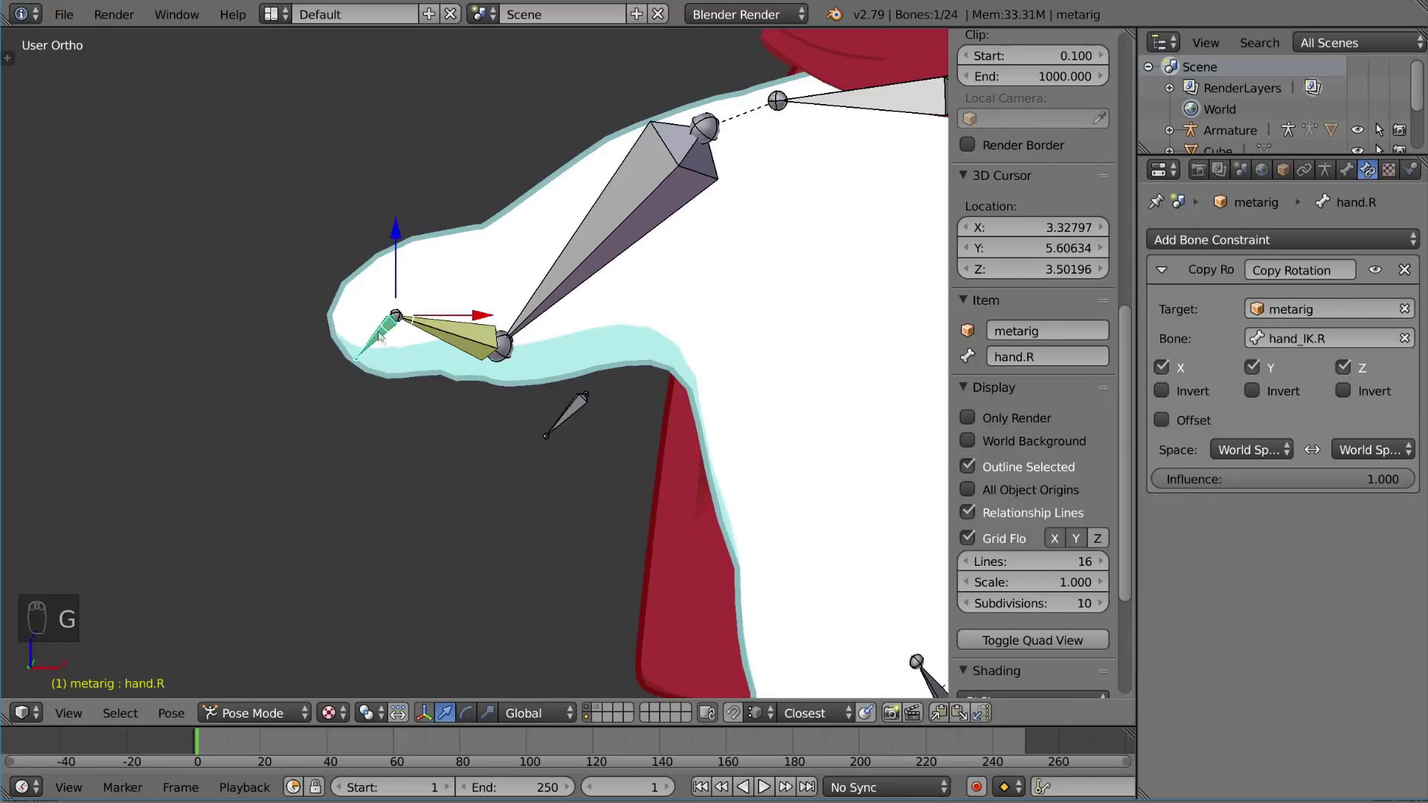
{"action": "right_click", "coordinate": [383, 338]}
{"action": "key", "text": "g"}
{"action": "right_click", "coordinate": [366, 375]}
{"action": "key", "text": "r"}
{"action": "key", "text": "r"}
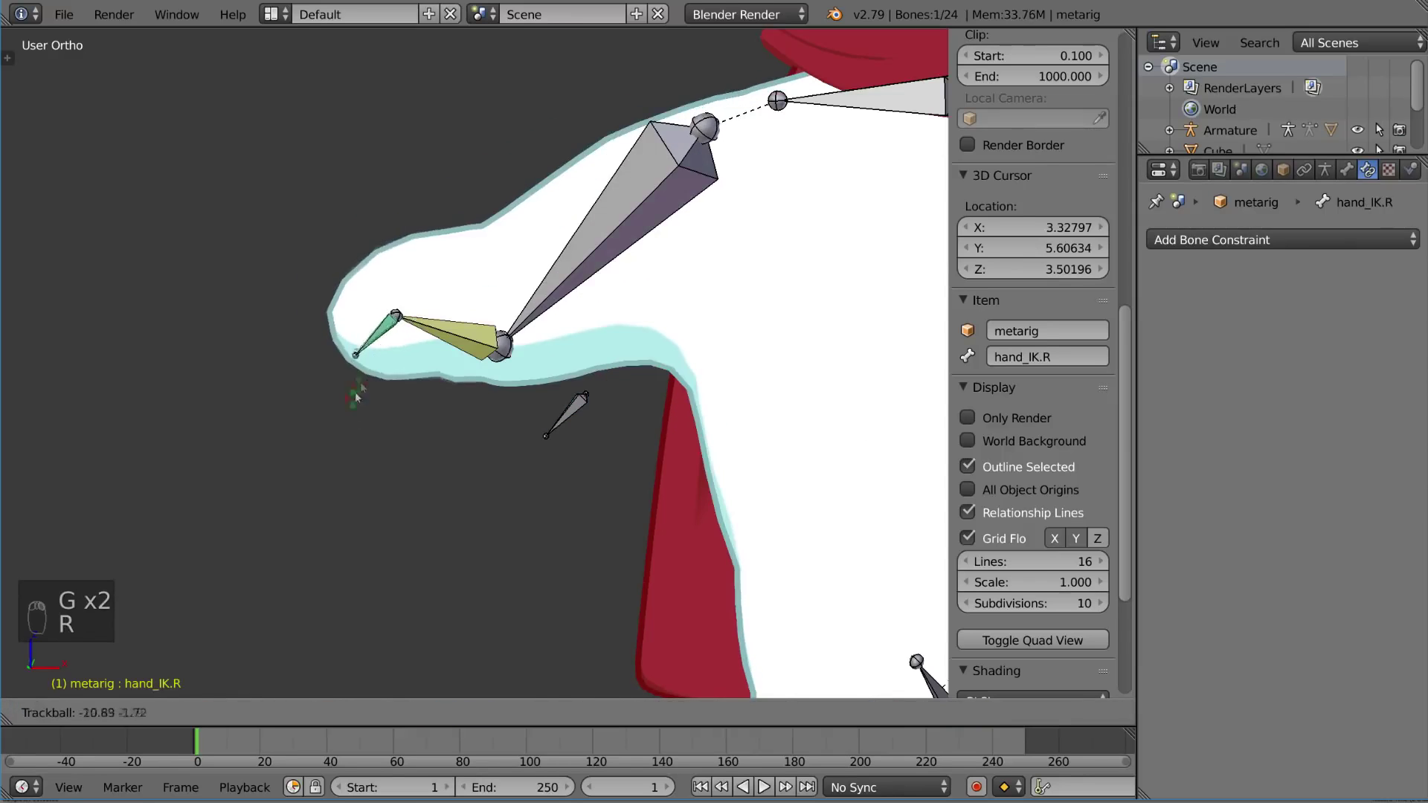
{"action": "left_click", "coordinate": [383, 325]}
{"action": "key", "text": "r"}
{"action": "key", "text": "r"}
{"action": "right_click", "coordinate": [315, 358]}
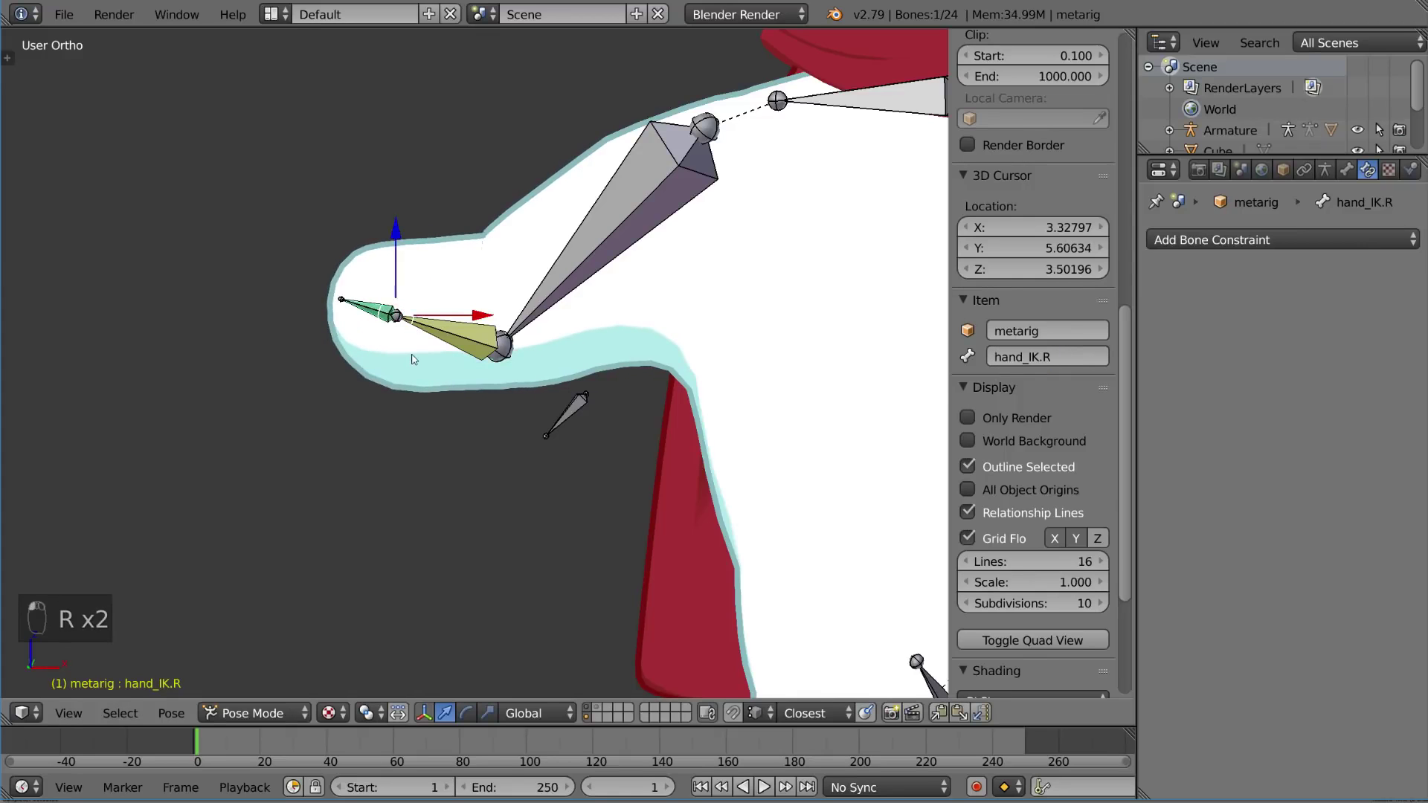
Test the arm by moving hand_IK.R down and then above elbow height, rotating it at each position.
{"action": "key", "text": "g"}
{"action": "left_click", "coordinate": [445, 453]}
{"action": "key", "text": "r"}
{"action": "left_click", "coordinate": [498, 428]}
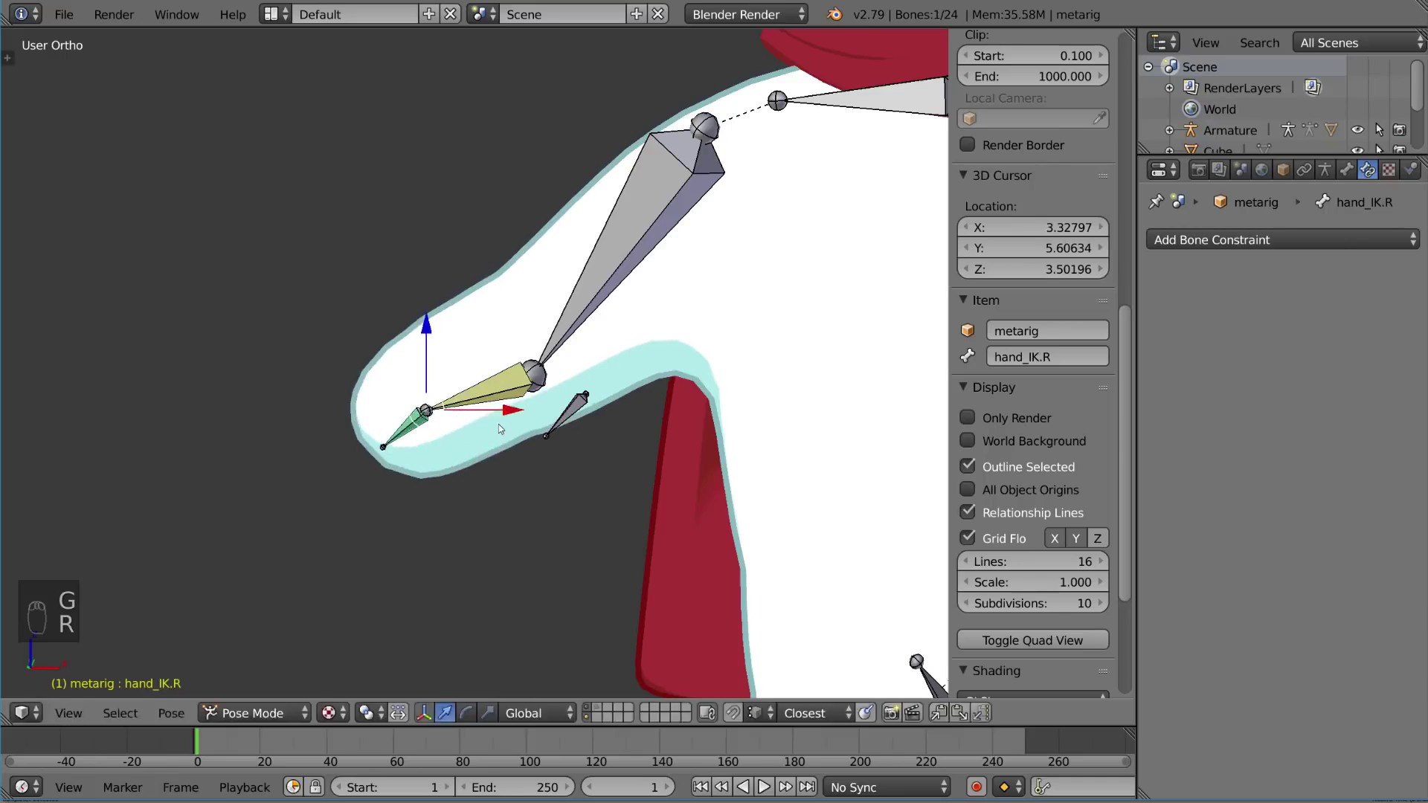
{"action": "key", "text": "g"}
{"action": "left_click", "coordinate": [461, 215]}
{"action": "key", "text": "r"}
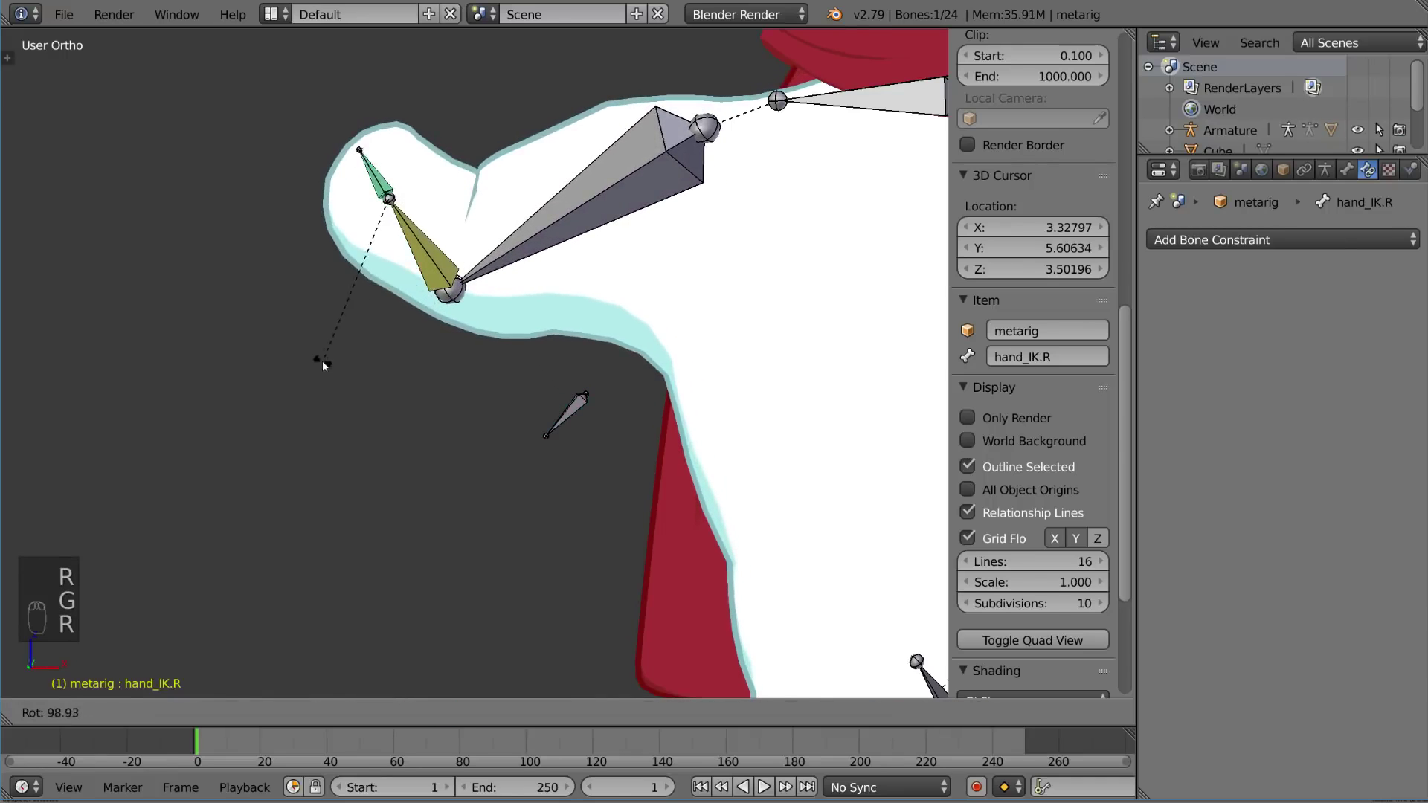
{"action": "left_click", "coordinate": [323, 363]}
Lower hand_IK.R, rotate it, swing it close to the body with another rotation, and move it back out to the side.
{"action": "key", "text": "g"}
{"action": "left_click", "coordinate": [328, 555]}
{"action": "key", "text": "r"}
{"action": "left_click", "coordinate": [513, 426]}
{"action": "key", "text": "g"}
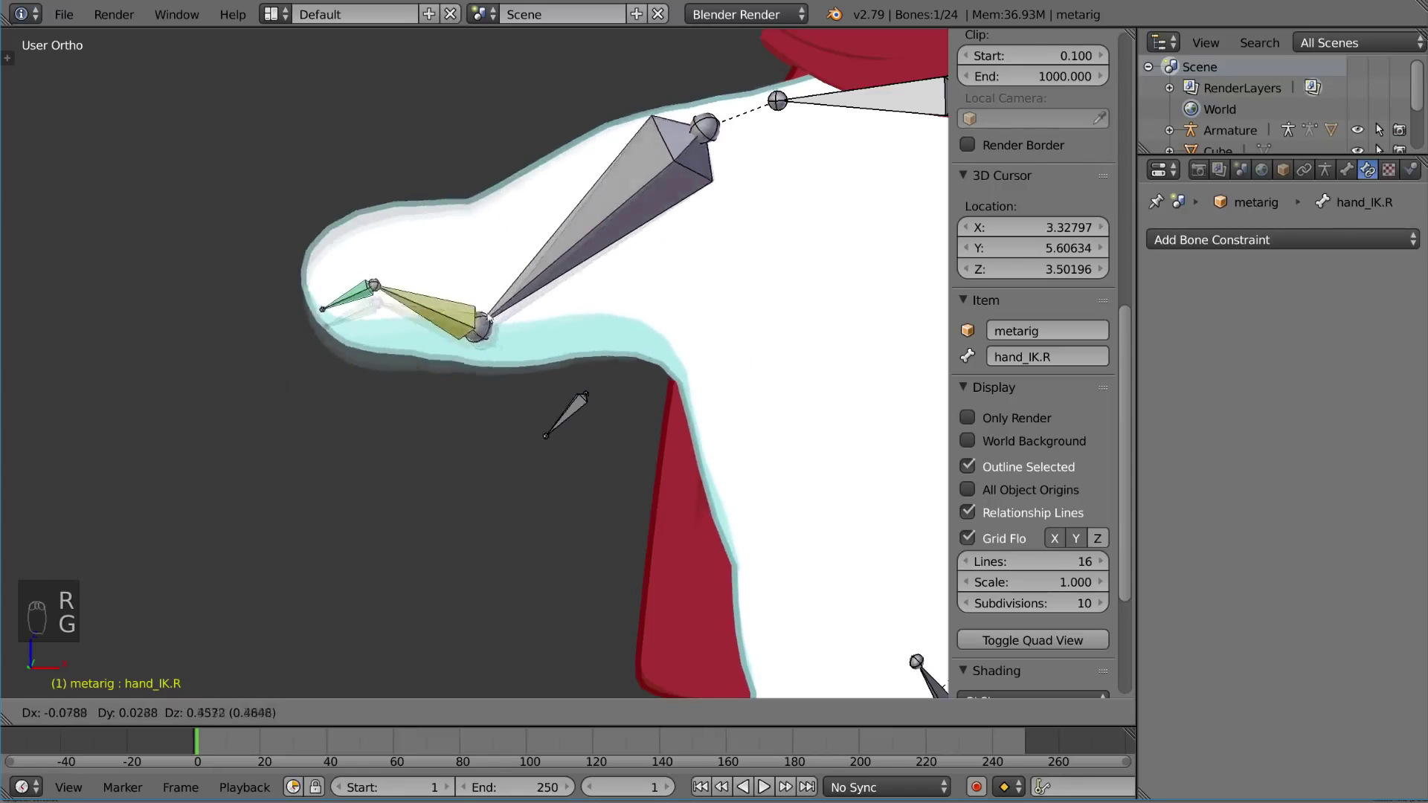
{"action": "left_click", "coordinate": [690, 443]}
{"action": "key", "text": "r"}
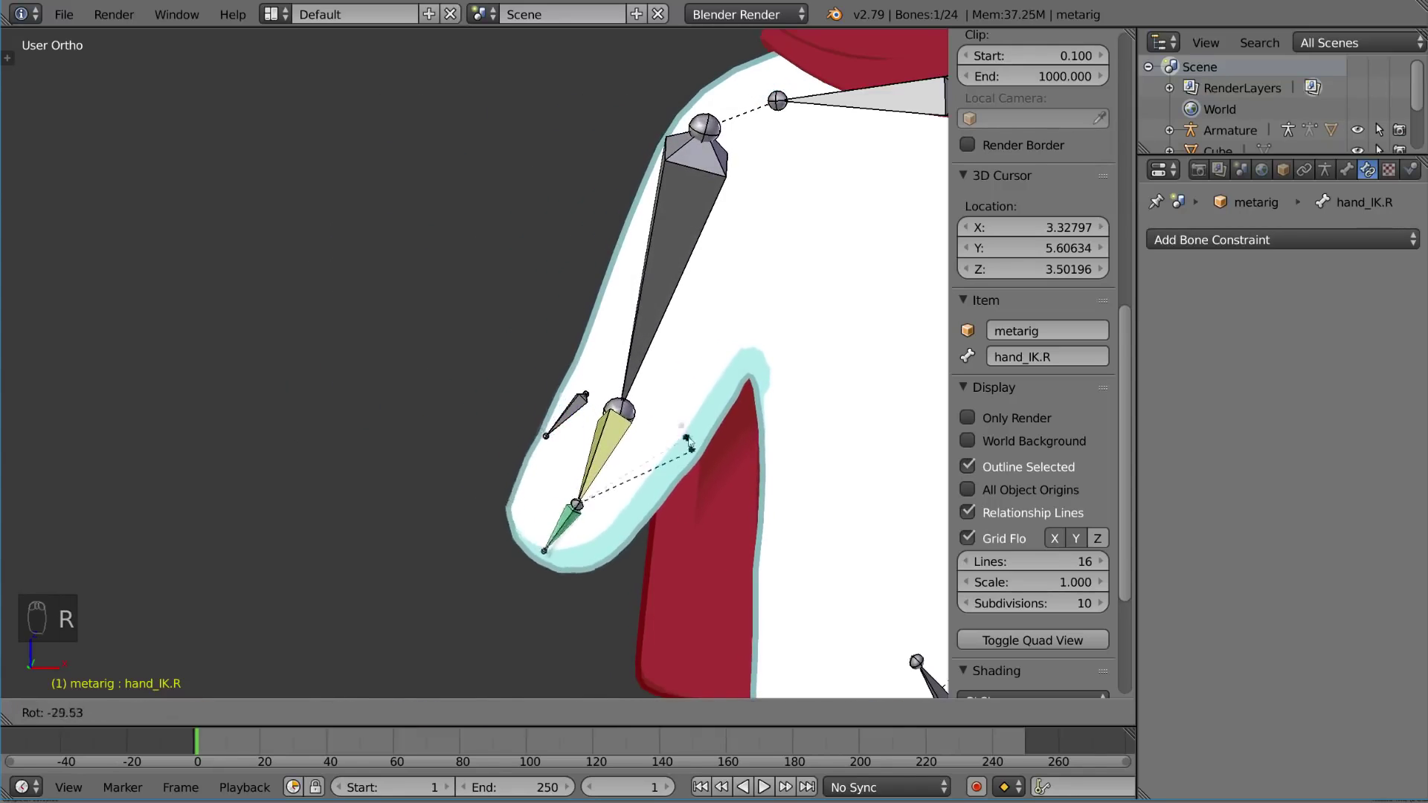
{"action": "left_click", "coordinate": [707, 543]}
{"action": "key", "text": "g"}
{"action": "left_click", "coordinate": [540, 332]}
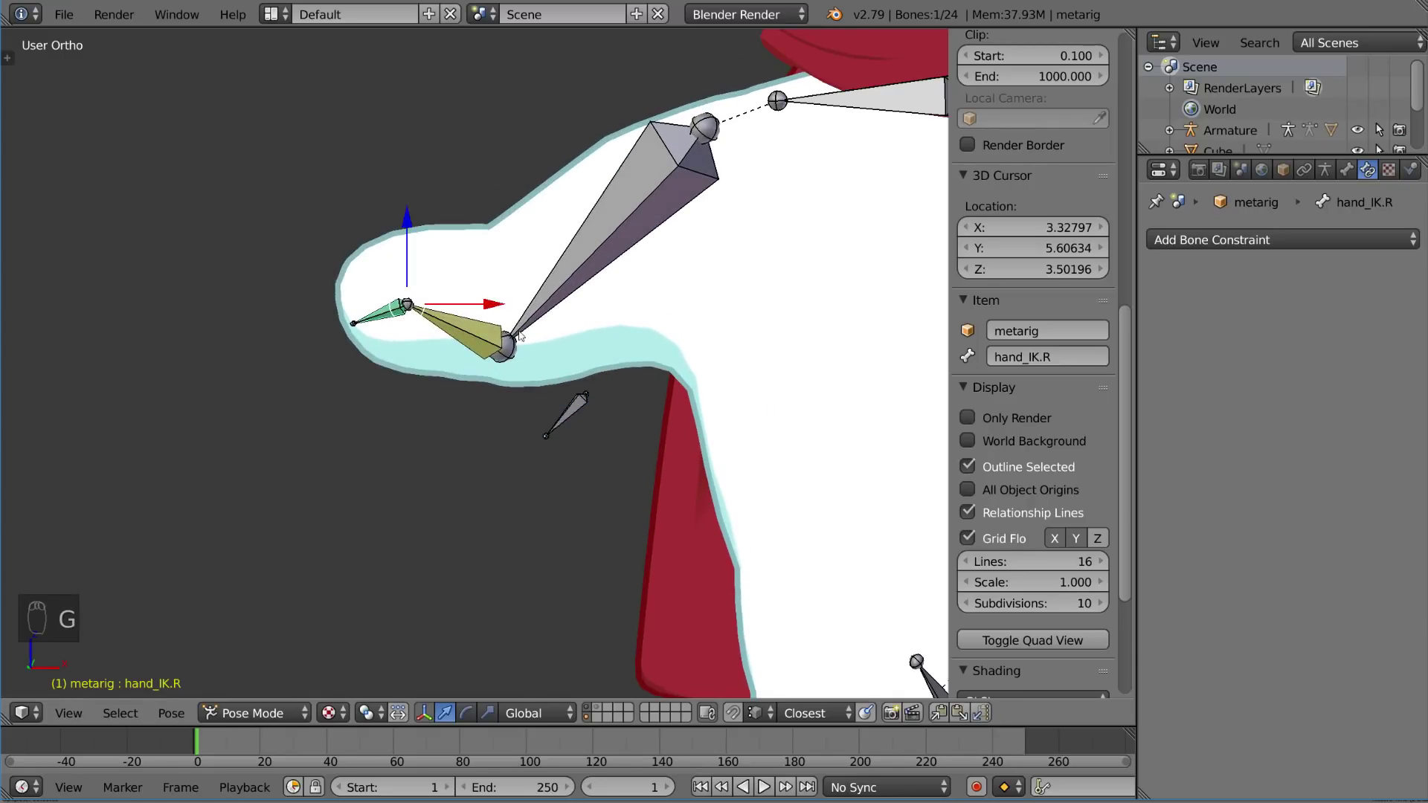
Rotate hand_IK.R freely several more times with the arm held out to the side.
{"action": "key", "text": "r"}
{"action": "key", "text": "r"}
{"action": "left_click", "coordinate": [554, 306]}
{"action": "scroll", "coordinate": [528, 316], "scroll_direction": "down", "scroll_amount": 3}
{"action": "mouse_move", "coordinate": [521, 319]}
{"action": "middle_mouse_down"}
{"action": "mouse_move", "coordinate": [636, 365]}
{"action": "mouse_move", "coordinate": [548, 388]}
{"action": "mouse_move", "coordinate": [520, 327]}
{"action": "middle_mouse_up"}
{"action": "key", "text": "r"}
{"action": "left_click", "coordinate": [510, 376]}
{"action": "key", "text": "r"}
{"action": "key", "text": "r"}
{"action": "left_click", "coordinate": [487, 366]}
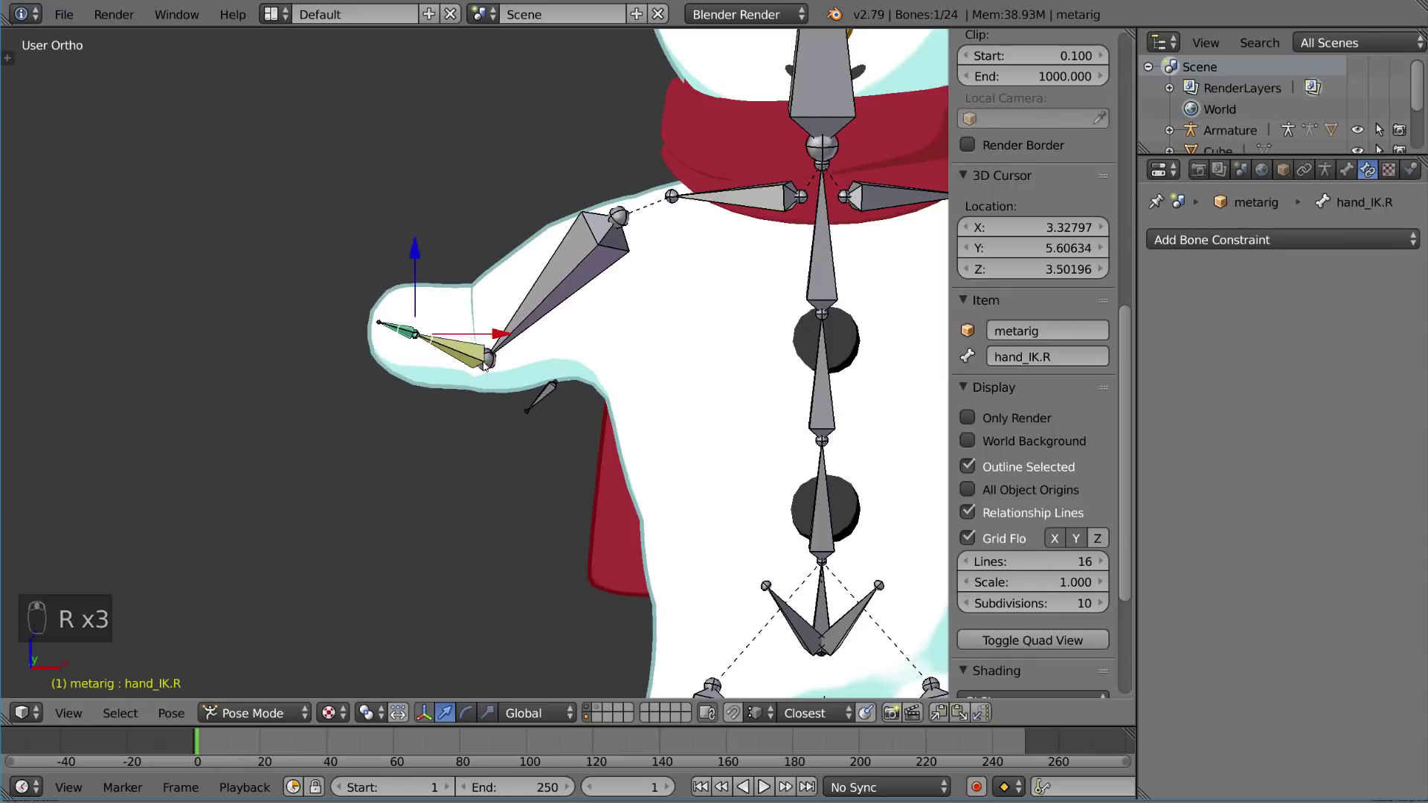
{"action": "scroll", "coordinate": [520, 379], "scroll_direction": "down", "scroll_amount": 5}
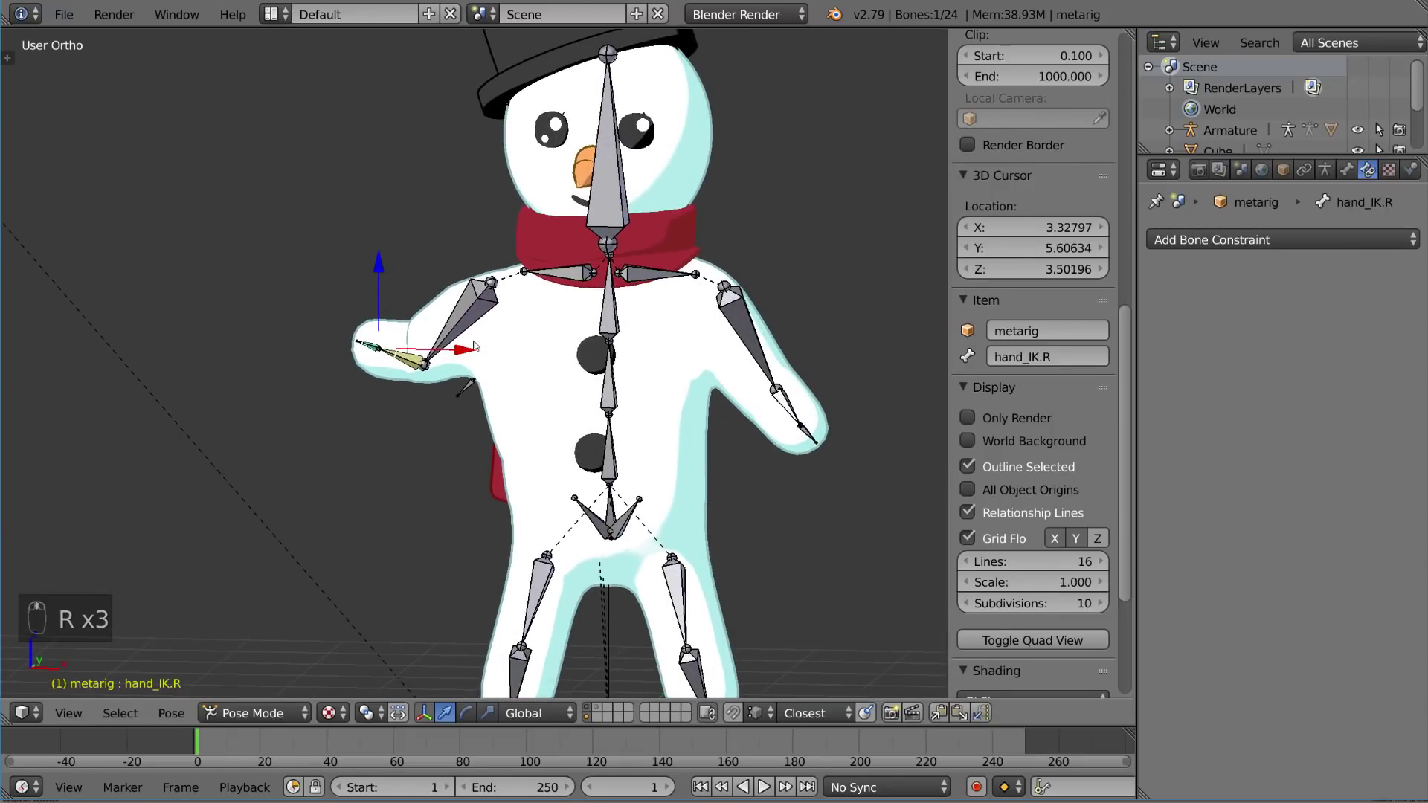